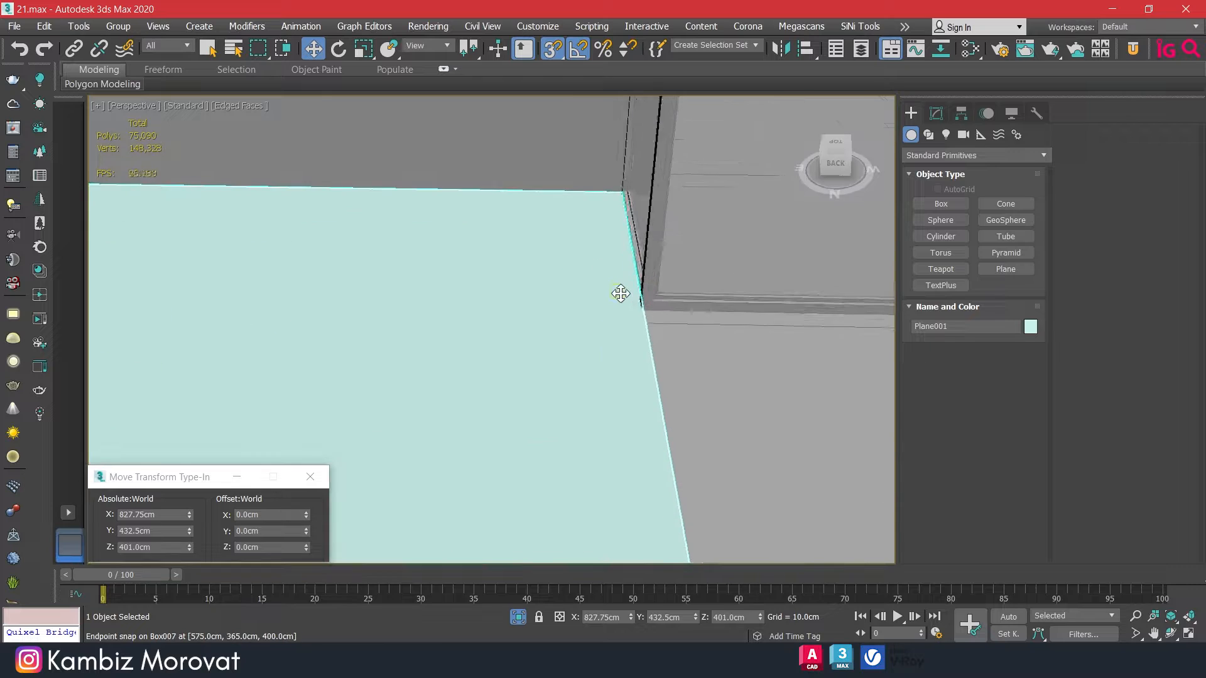
Add an Edit Poly modifier to the terrace floor plane and enable editing of its edges
{"action": "scroll", "coordinate": [647, 336], "scroll_direction": "down", "scroll_amount": 3}
{"action": "left_click", "coordinate": [936, 114]}
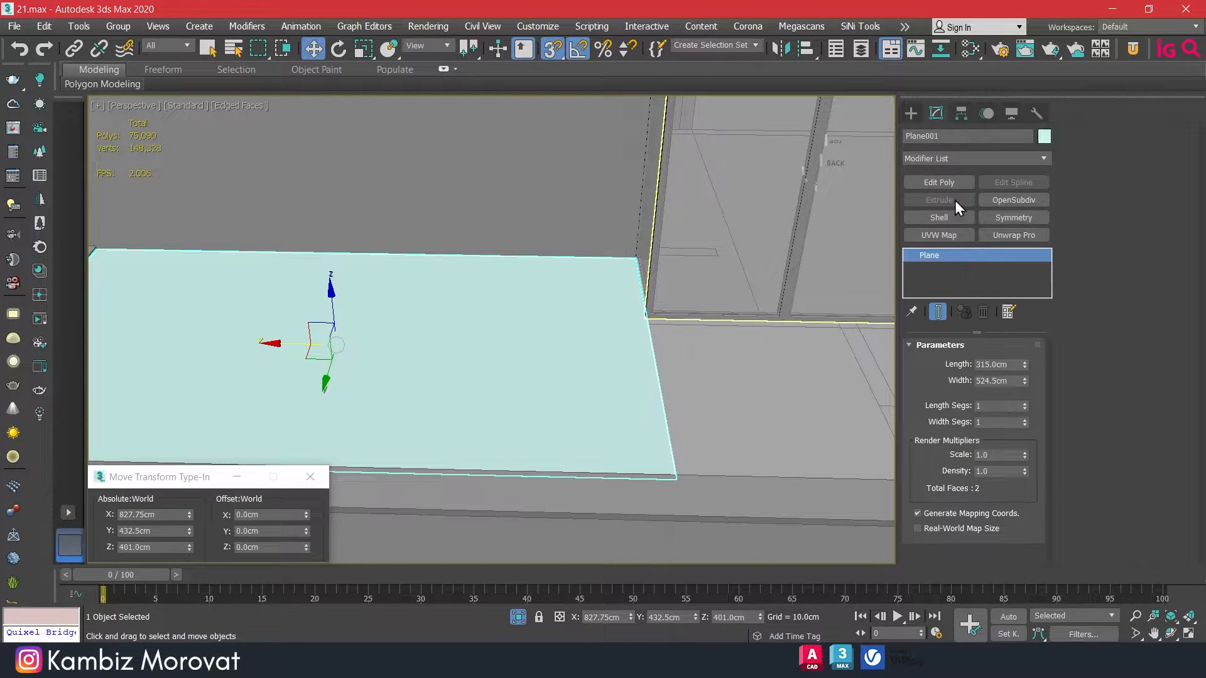
{"action": "left_click", "coordinate": [939, 182]}
{"action": "left_click", "coordinate": [654, 349]}
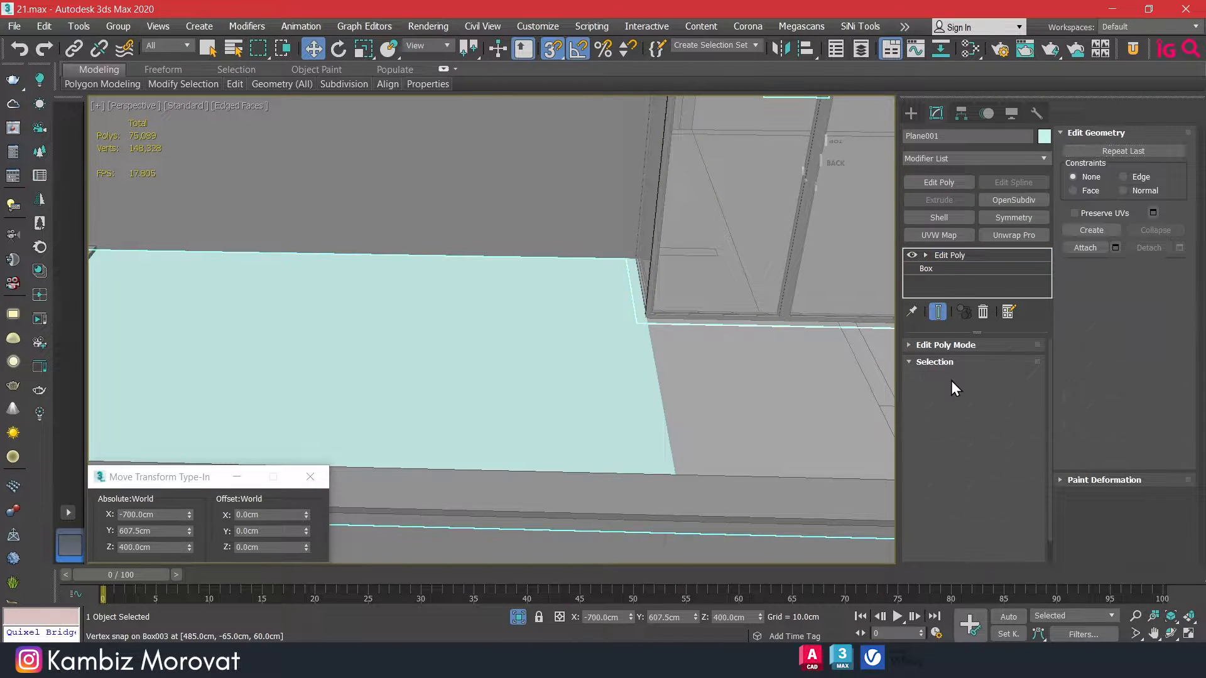
{"action": "left_click", "coordinate": [949, 380]}
{"action": "key", "text": "2"}
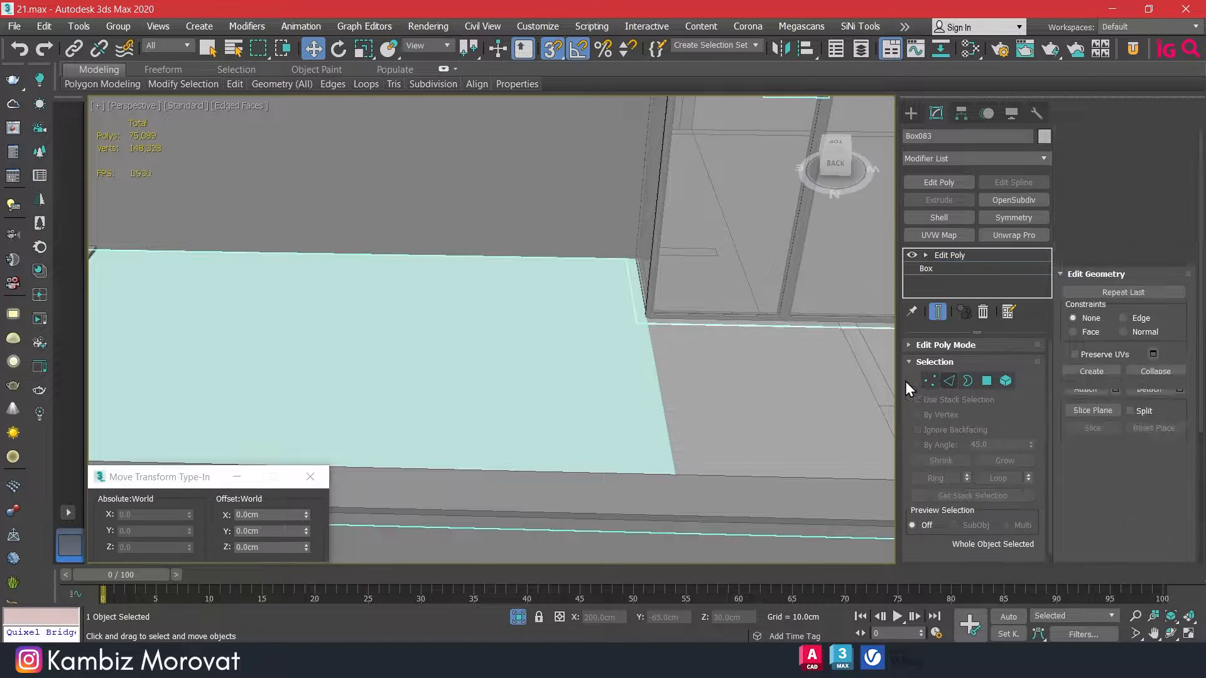
{"action": "left_click", "coordinate": [608, 371]}
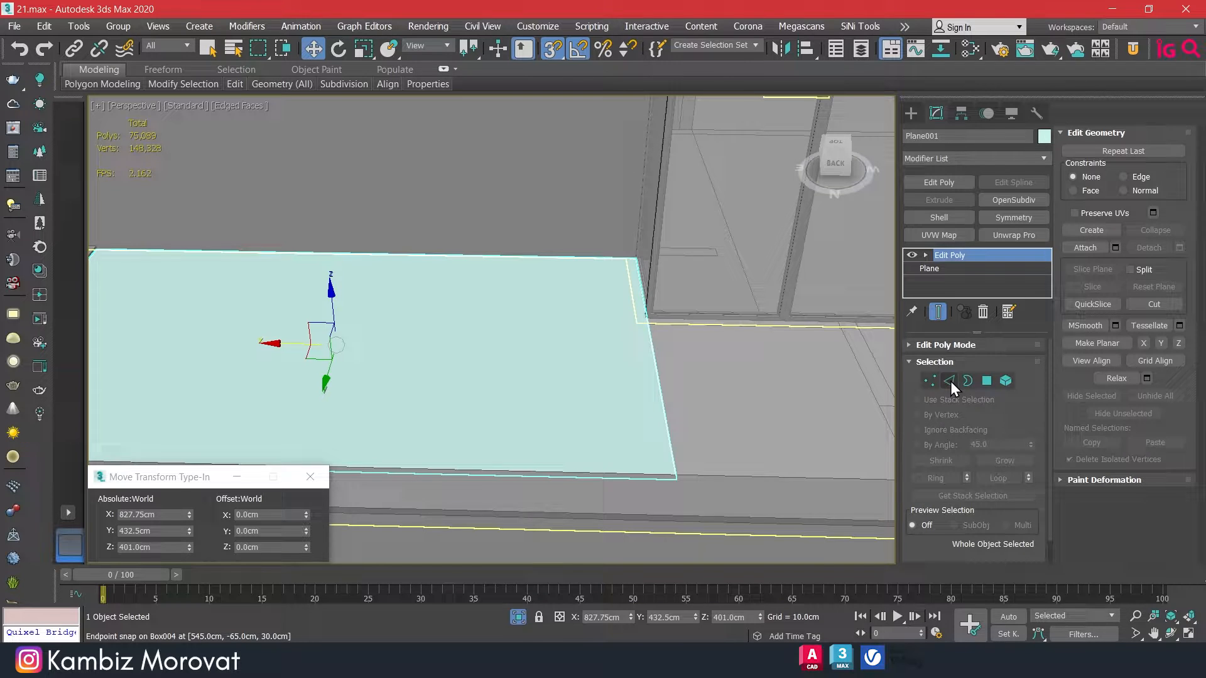
{"action": "left_click", "coordinate": [949, 380]}
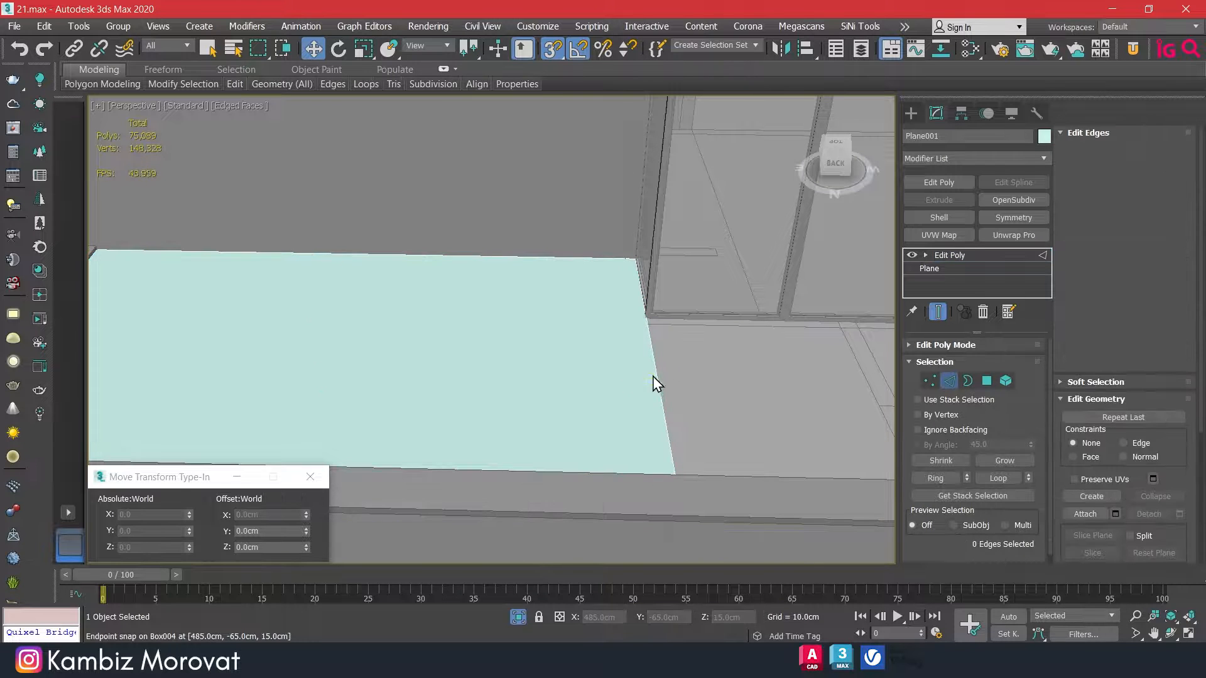
Connect the plane's two short side edges with one segment and snap the new lengthwise edge to the window frame corner
{"action": "left_click", "coordinate": [657, 381]}
{"action": "left_click", "coordinate": [935, 478]}
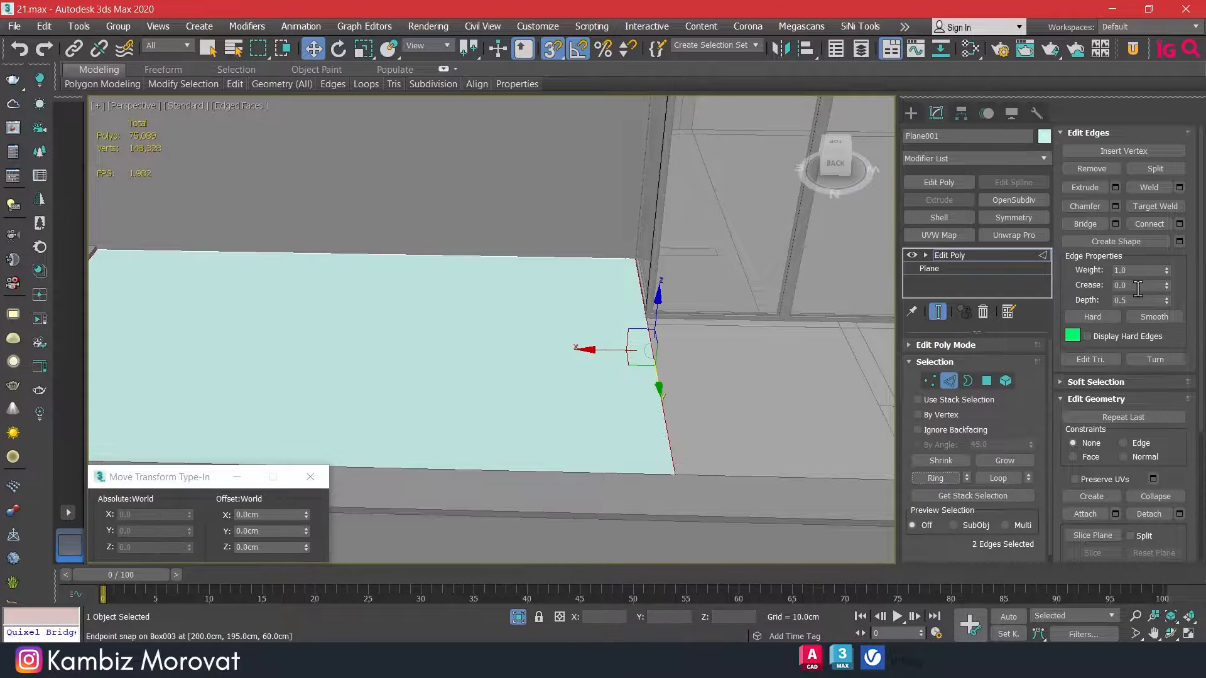
{"action": "left_click", "coordinate": [1180, 224]}
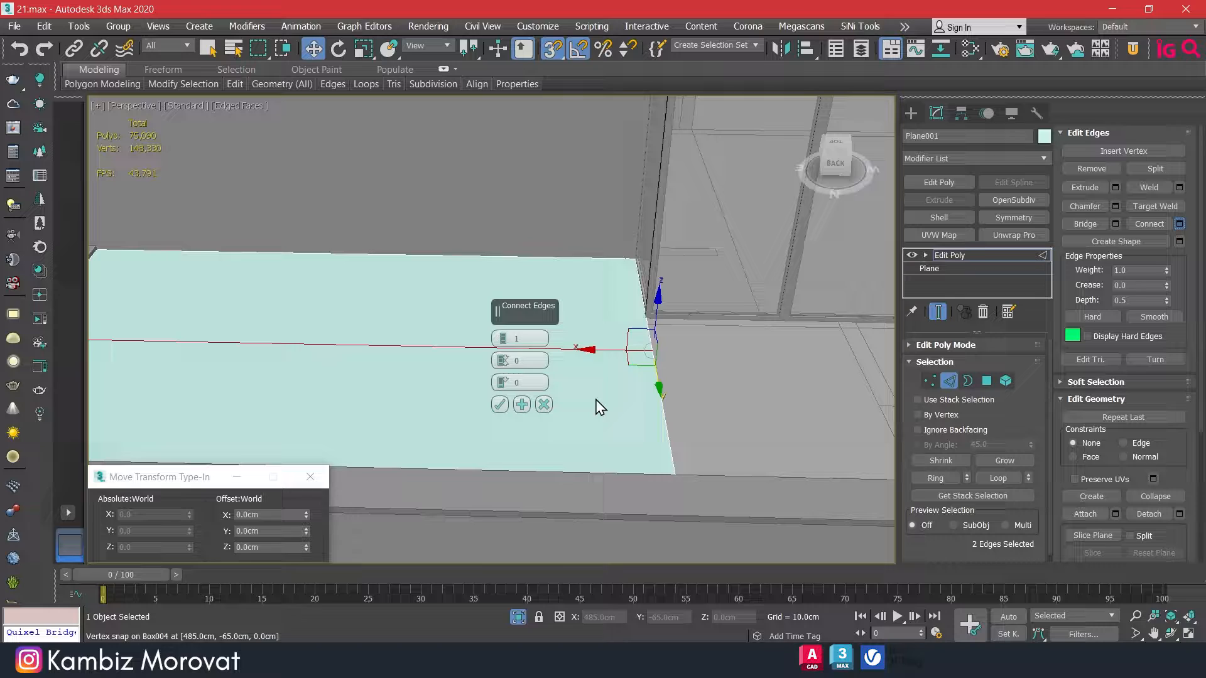
{"action": "left_click", "coordinate": [500, 405]}
{"action": "middle_click_drag", "start_coordinate": [500, 405], "coordinate": [439, 362], "text": "alt"}
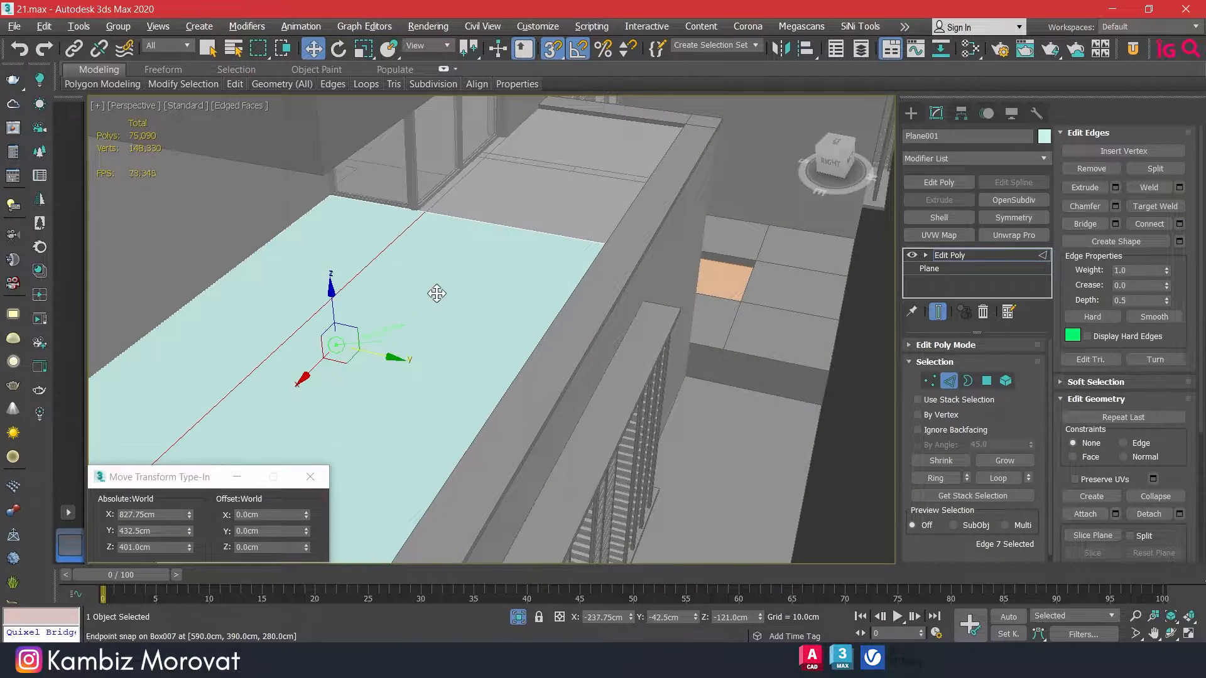
{"action": "scroll", "coordinate": [417, 209], "scroll_direction": "up", "scroll_amount": 5}
{"action": "left_click_drag", "start_coordinate": [408, 196], "coordinate": [408, 196]}
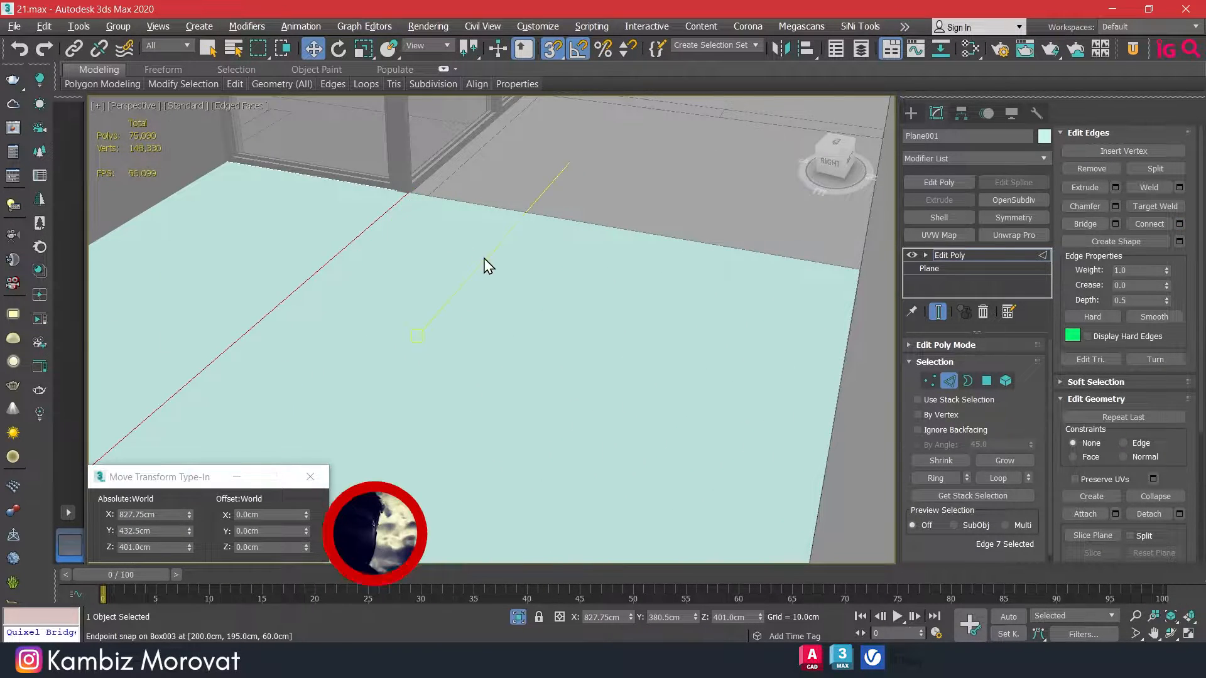
Extrude the outer portion of the plane's end edge beside the window frame to a height of about 58.9 cm
{"action": "scroll", "coordinate": [488, 266], "scroll_direction": "down", "scroll_amount": 4}
{"action": "left_click_drag", "start_coordinate": [602, 225], "coordinate": [588, 265]}
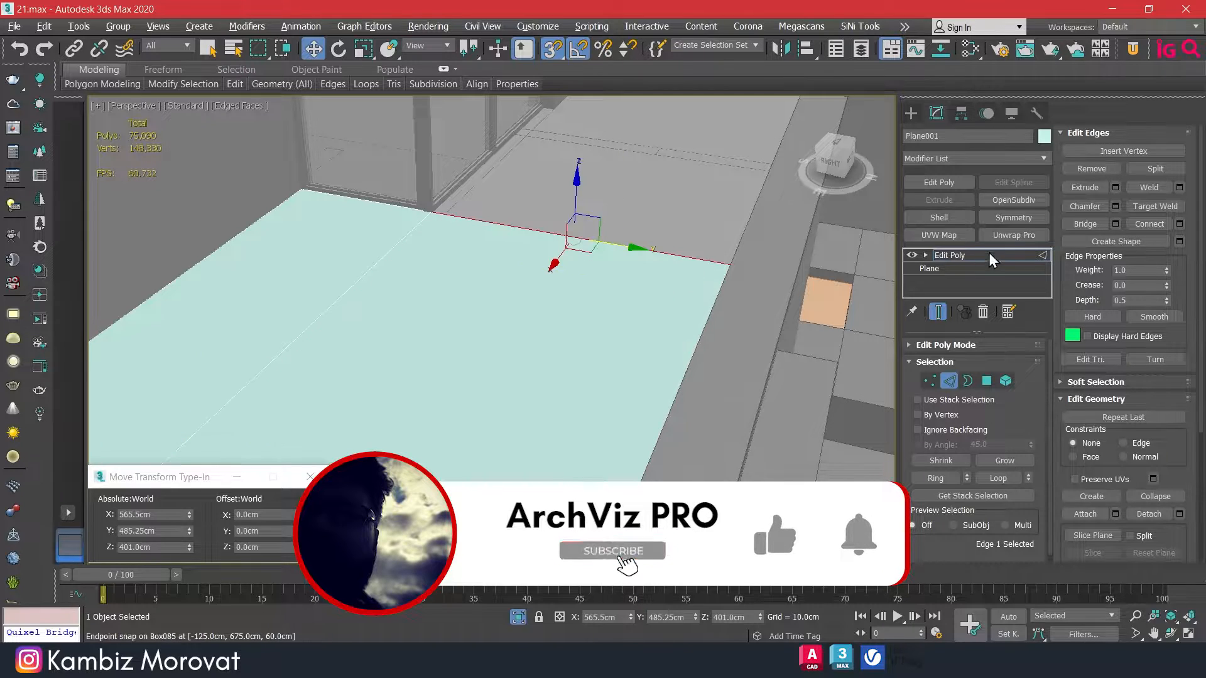
{"action": "left_click", "coordinate": [1116, 188]}
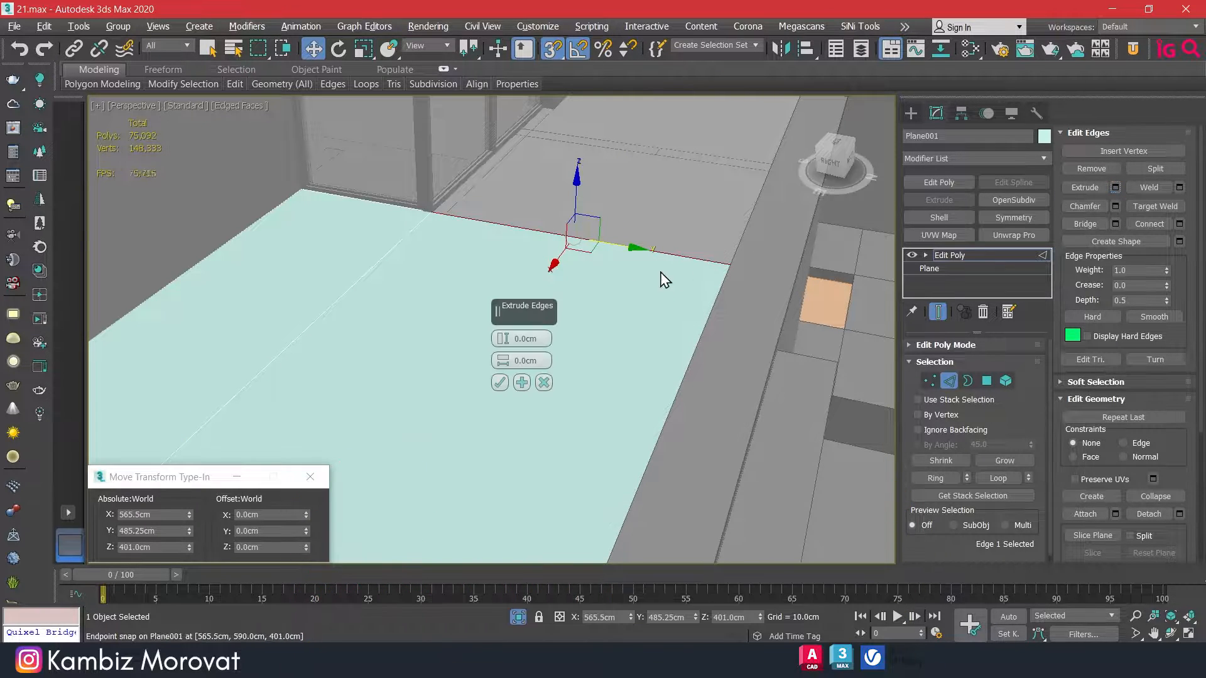
{"action": "left_click_drag", "start_coordinate": [505, 343], "coordinate": [513, 82]}
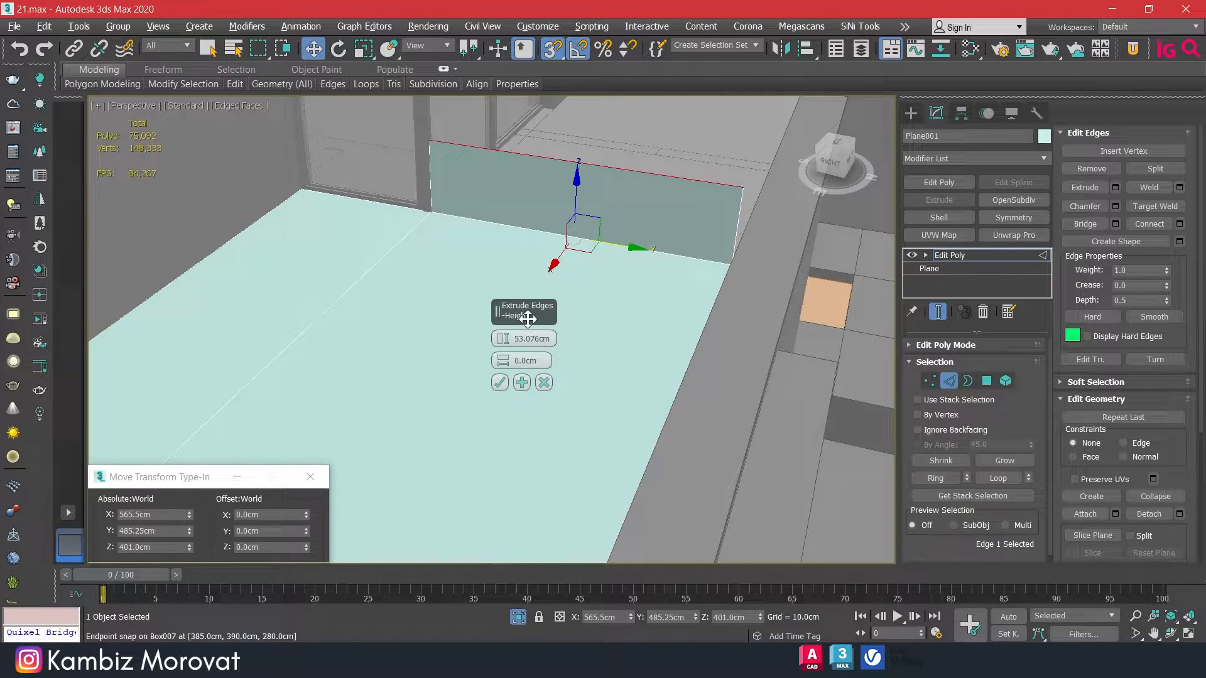
{"action": "right_click", "coordinate": [503, 343]}
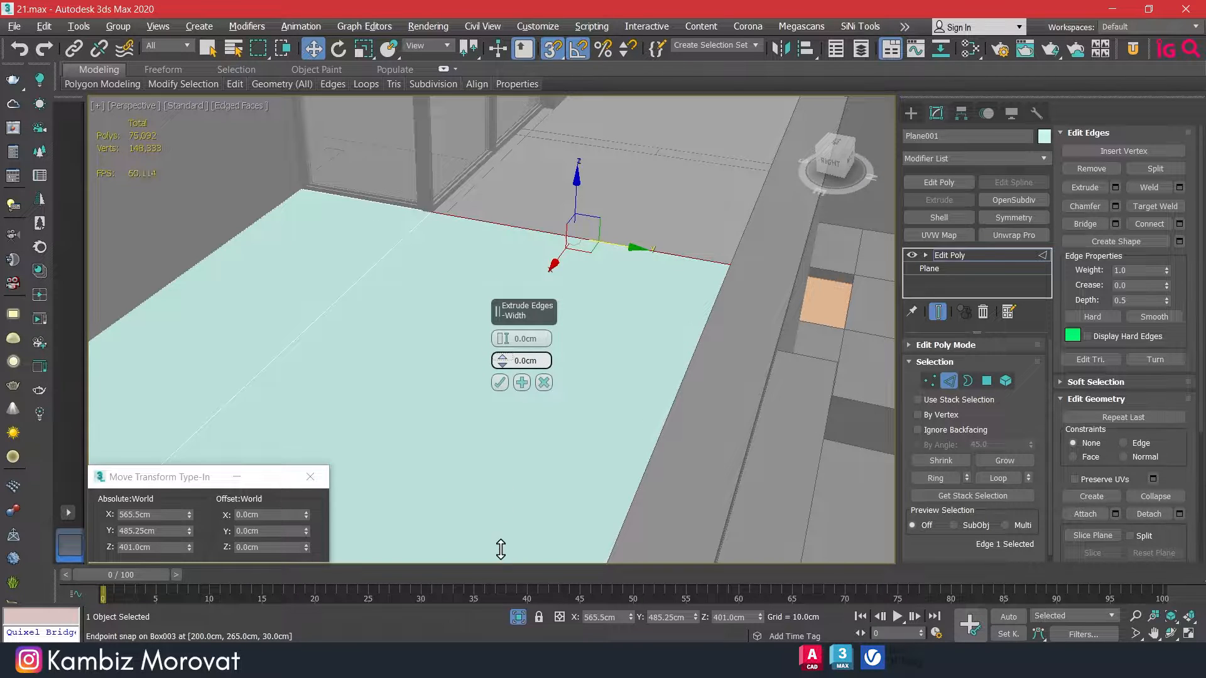
{"action": "left_click_drag", "start_coordinate": [501, 549], "coordinate": [501, 545]}
{"action": "left_click_drag", "start_coordinate": [503, 343], "coordinate": [513, 252]}
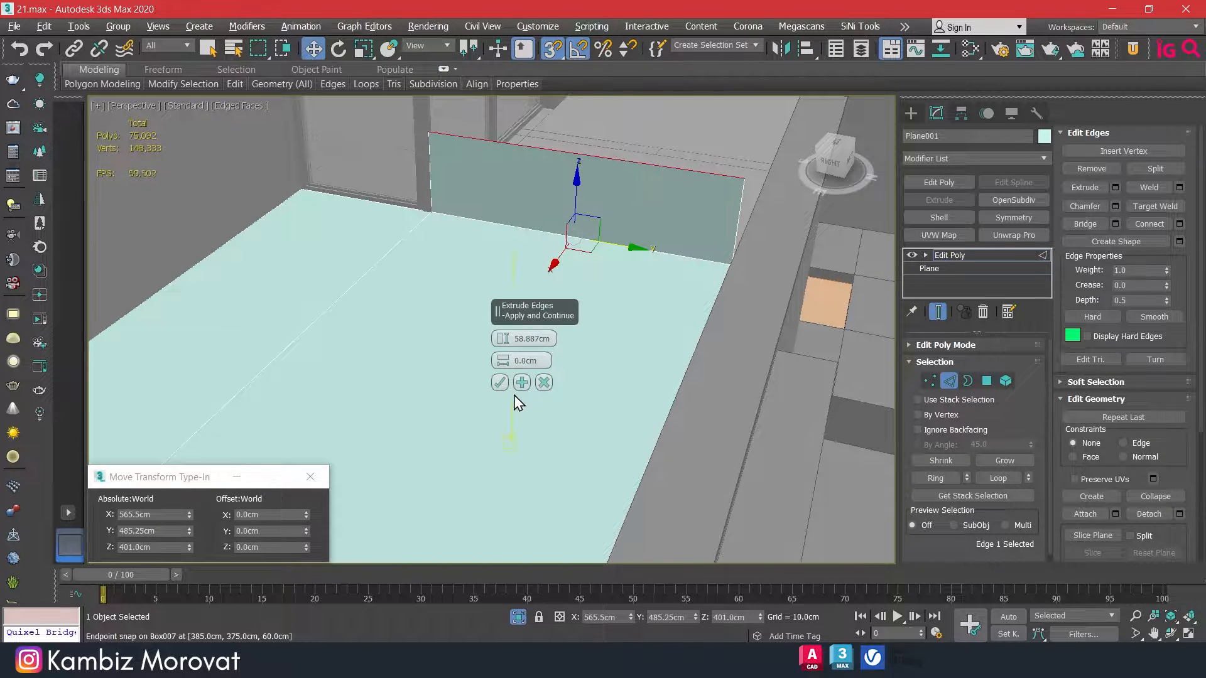
{"action": "left_click", "coordinate": [500, 382]}
Snap the extruded edge to the far end of the window at X 328 cm and lower it to Z 401 cm, flush with the plane
{"action": "middle_click_drag", "start_coordinate": [643, 350], "coordinate": [447, 244], "text": "alt"}
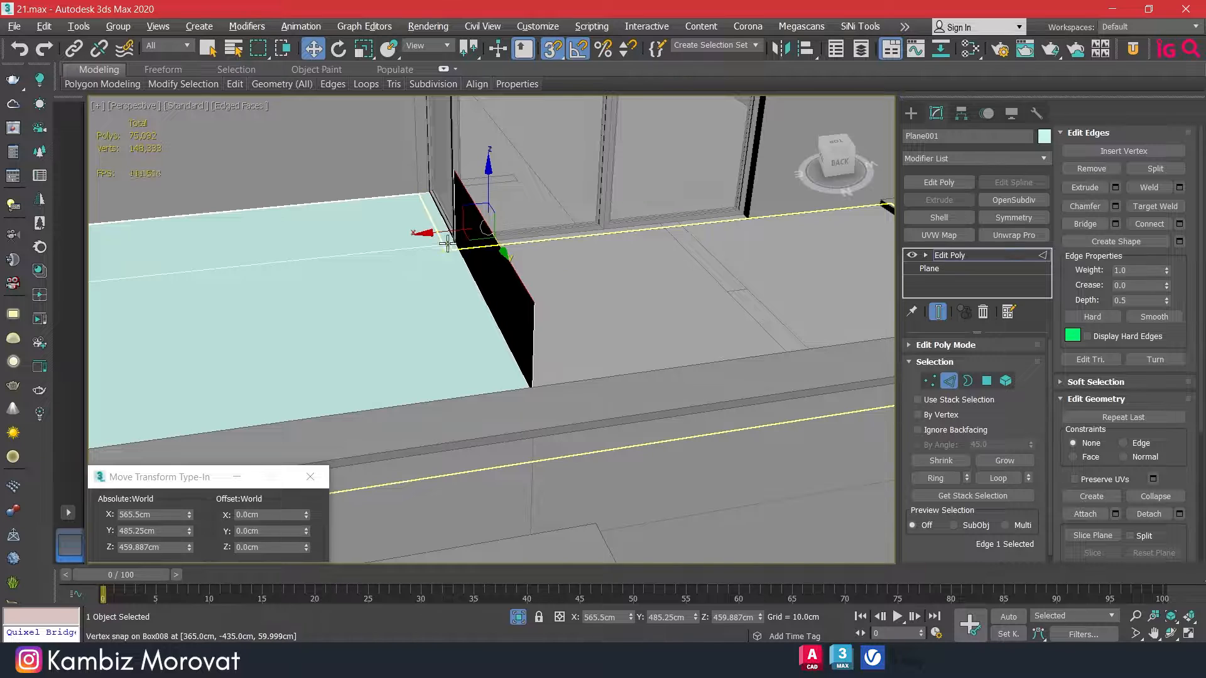
{"action": "left_click_drag", "start_coordinate": [438, 233], "coordinate": [756, 222]}
{"action": "middle_click_drag", "start_coordinate": [776, 226], "coordinate": [661, 211]}
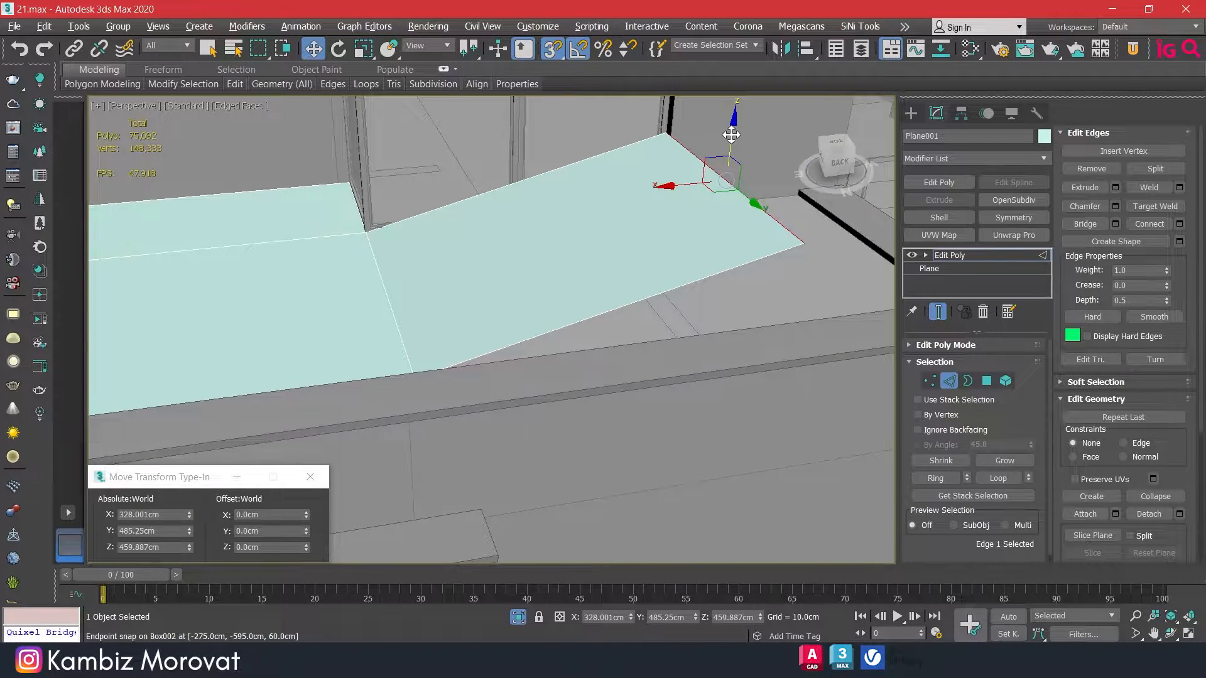
{"action": "left_click_drag", "start_coordinate": [731, 135], "coordinate": [411, 377]}
Connect the ring of cross edges with one segment and snap the new lengthwise edges to the corner of the wall beside the window
{"action": "middle_click_drag", "start_coordinate": [665, 323], "coordinate": [736, 339], "text": "alt"}
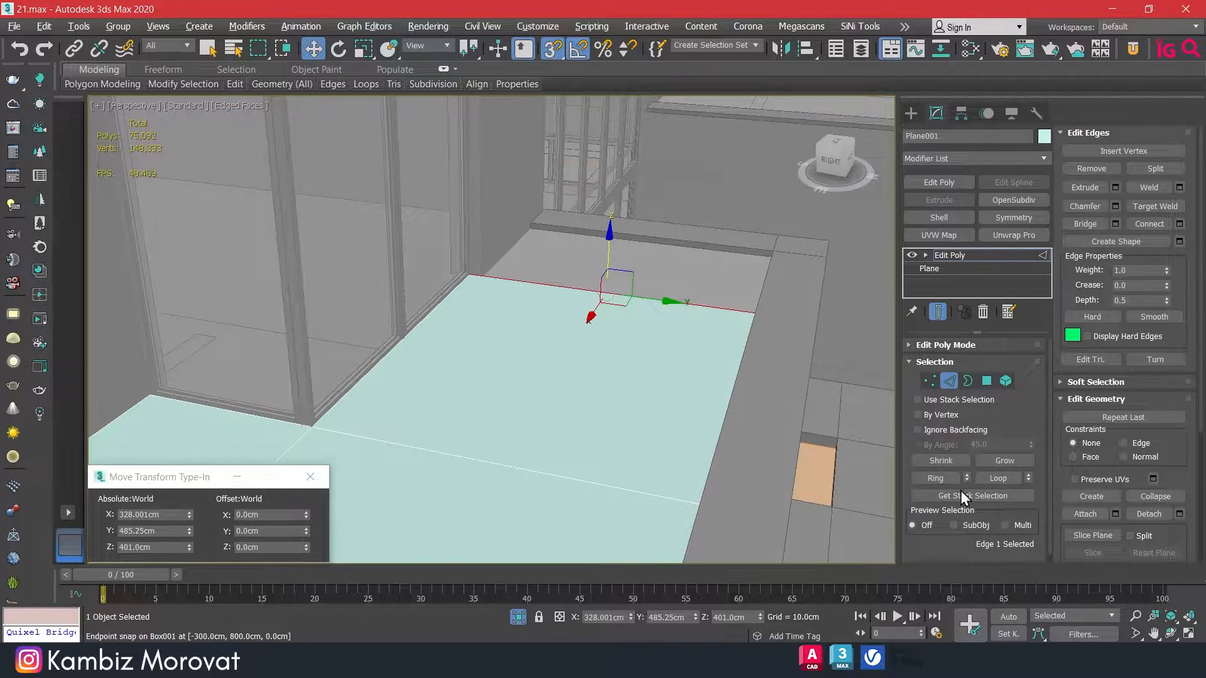
{"action": "left_click", "coordinate": [935, 478]}
{"action": "left_click", "coordinate": [1179, 224]}
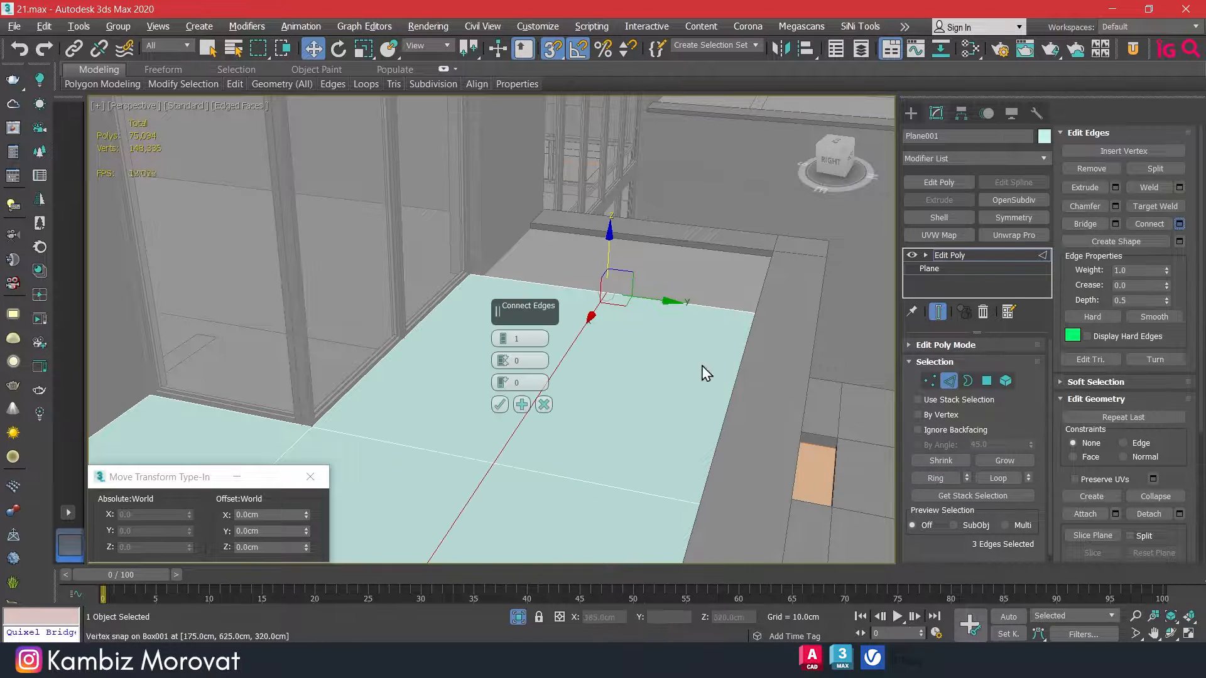
{"action": "left_click", "coordinate": [499, 405]}
{"action": "middle_click_drag", "start_coordinate": [500, 405], "coordinate": [513, 425], "text": "alt"}
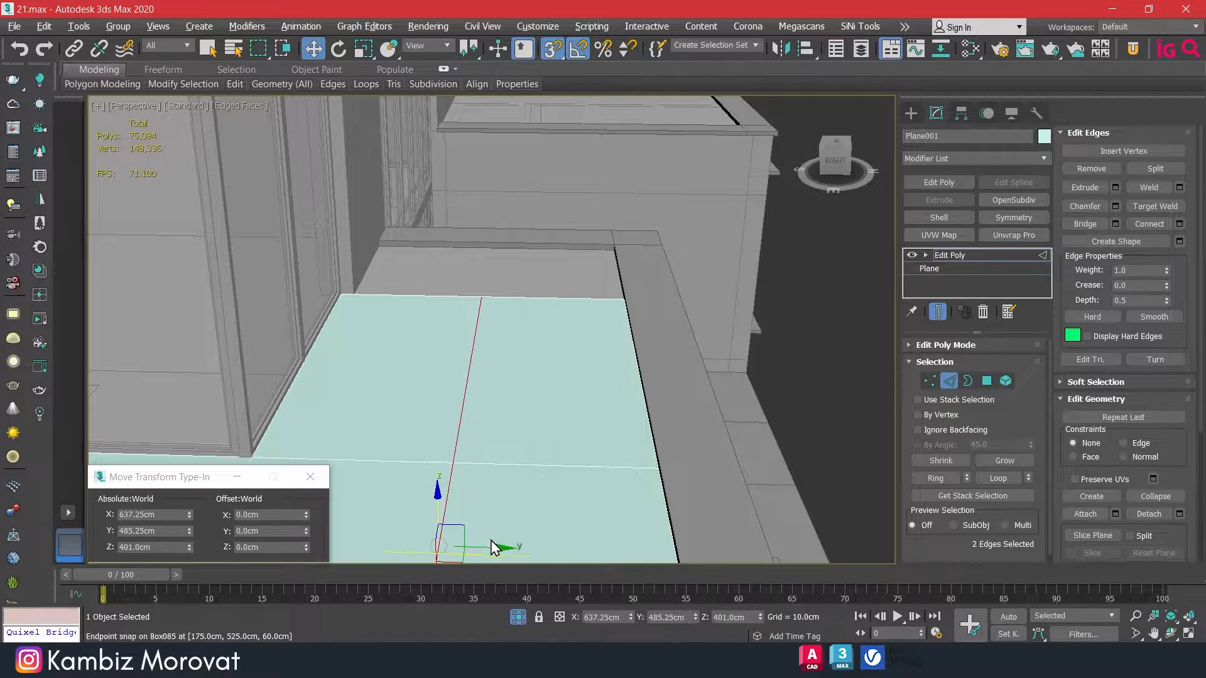
{"action": "left_click_drag", "start_coordinate": [485, 539], "coordinate": [352, 288]}
Extend the plane's outer end edge as a new face to the far parapet at X 210 cm, and finish edge editing
{"action": "middle_click_drag", "start_coordinate": [352, 287], "coordinate": [507, 366], "text": "alt"}
{"action": "left_click", "coordinate": [623, 291]}
{"action": "middle_click_drag", "start_coordinate": [656, 309], "coordinate": [570, 319], "text": "alt"}
{"action": "left_click_drag", "start_coordinate": [469, 290], "coordinate": [658, 188], "text": "shift"}
{"action": "scroll", "coordinate": [671, 305], "scroll_direction": "down", "scroll_amount": 1}
{"action": "scroll", "coordinate": [678, 279], "scroll_direction": "up", "scroll_amount": 1}
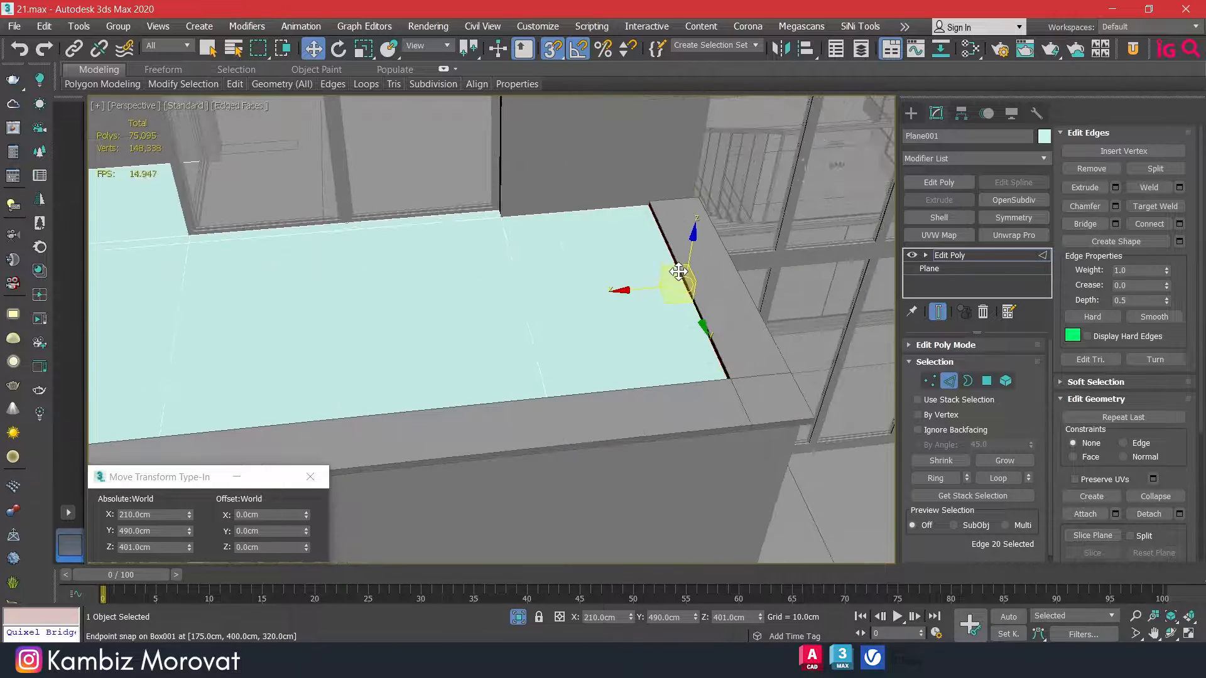
{"action": "left_click", "coordinate": [949, 382]}
Change the finished terrace plane's object colour to grey and deselect it
{"action": "middle_click_drag", "start_coordinate": [458, 377], "coordinate": [584, 307]}
{"action": "scroll", "coordinate": [584, 307], "scroll_direction": "down", "scroll_amount": 4}
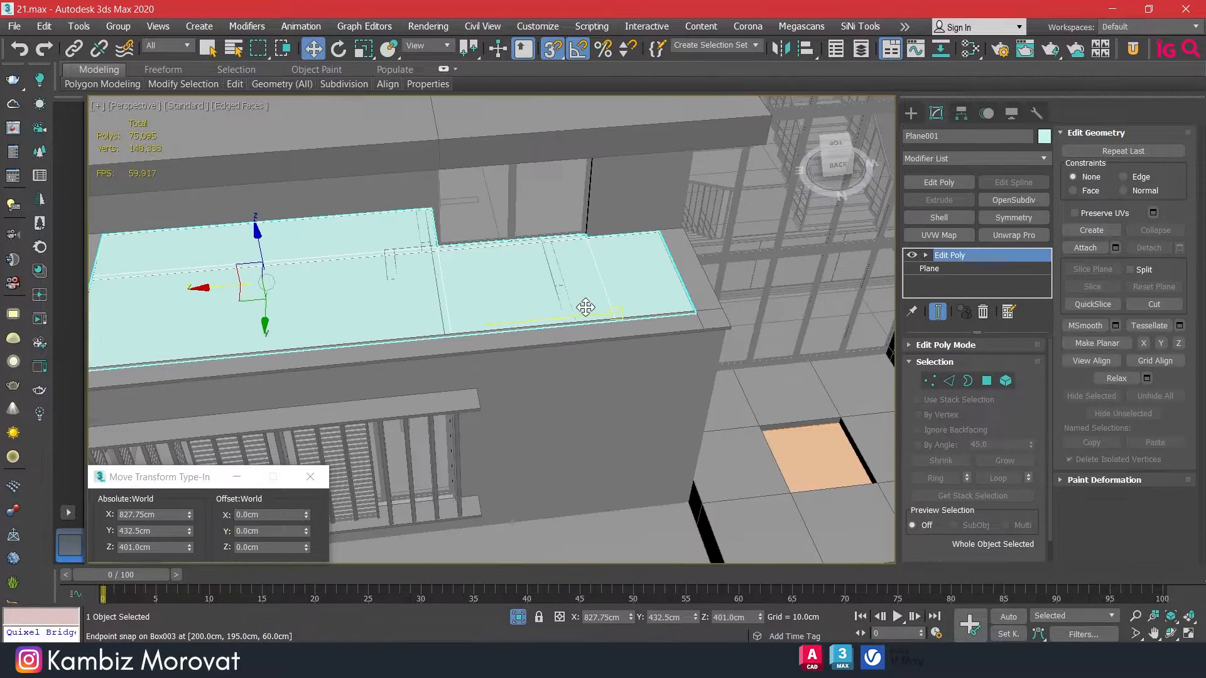
{"action": "middle_click_drag", "start_coordinate": [681, 363], "coordinate": [559, 346], "text": "alt"}
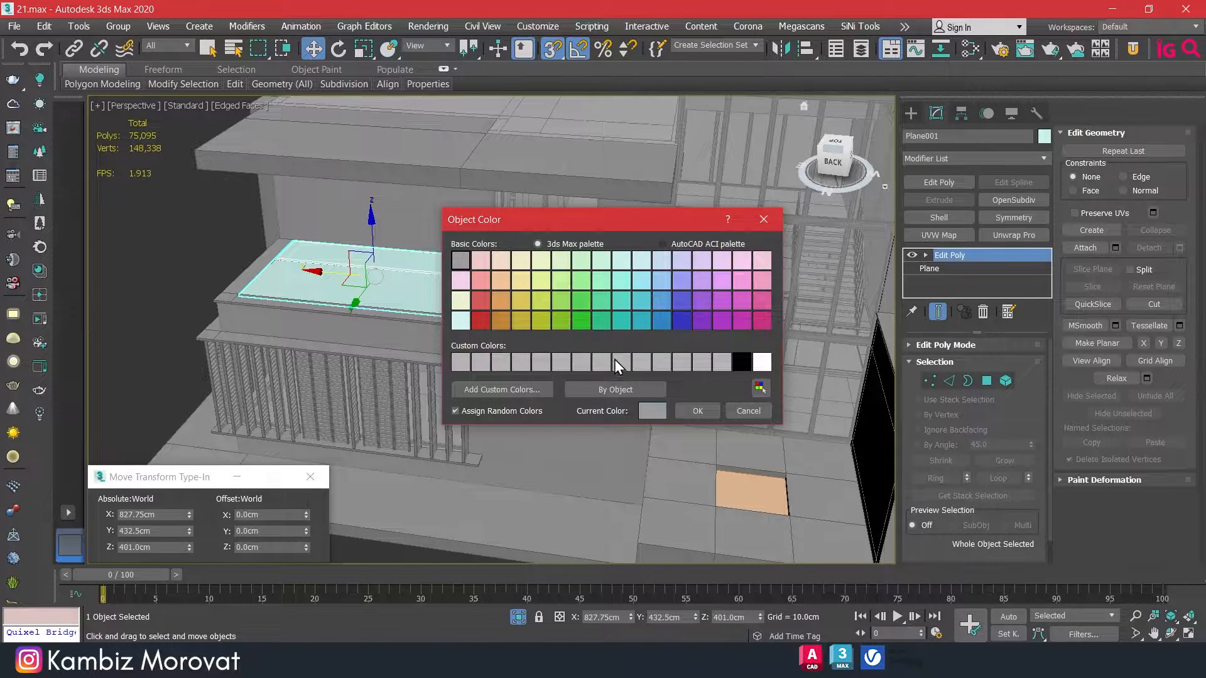
{"action": "left_click", "coordinate": [697, 415]}
{"action": "left_click", "coordinate": [214, 253]}
Create a 400 × 780 cm plane snapped to the parapet's inner corners on the neighbouring large terrace
{"action": "middle_click_drag", "start_coordinate": [213, 251], "coordinate": [210, 236], "text": "alt"}
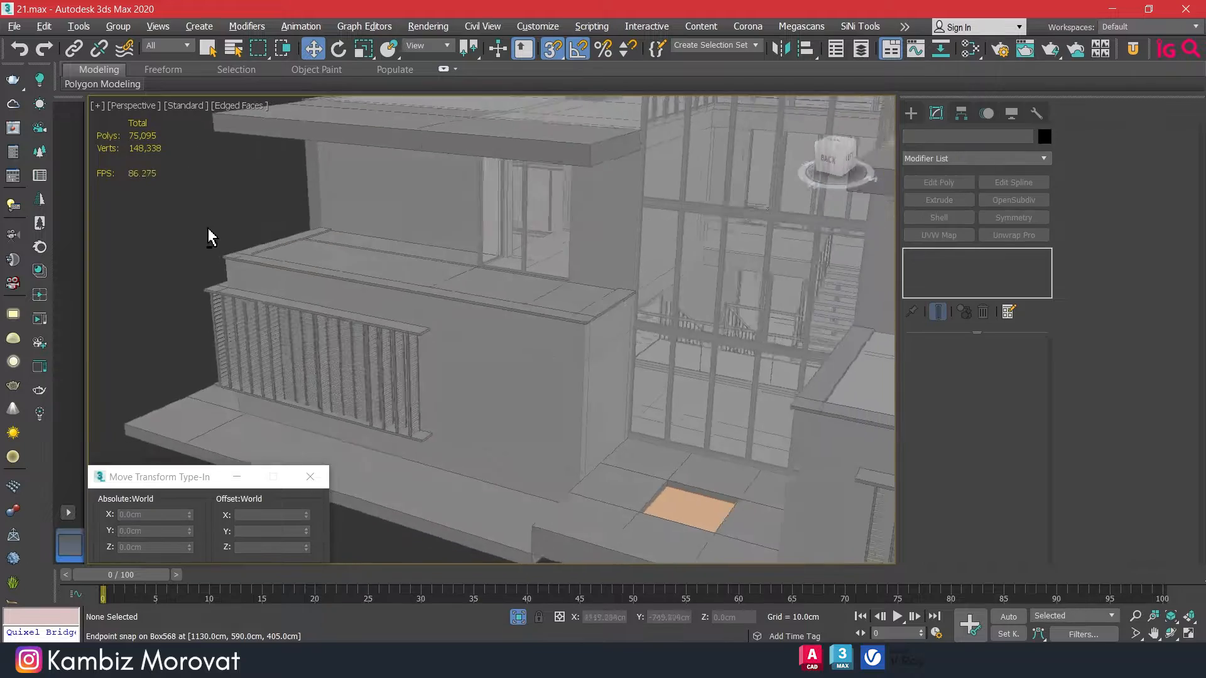
{"action": "middle_click_drag", "start_coordinate": [817, 270], "coordinate": [352, 287]}
{"action": "key", "text": "alt+p"}
{"action": "scroll", "coordinate": [290, 287], "scroll_direction": "up", "scroll_amount": 5}
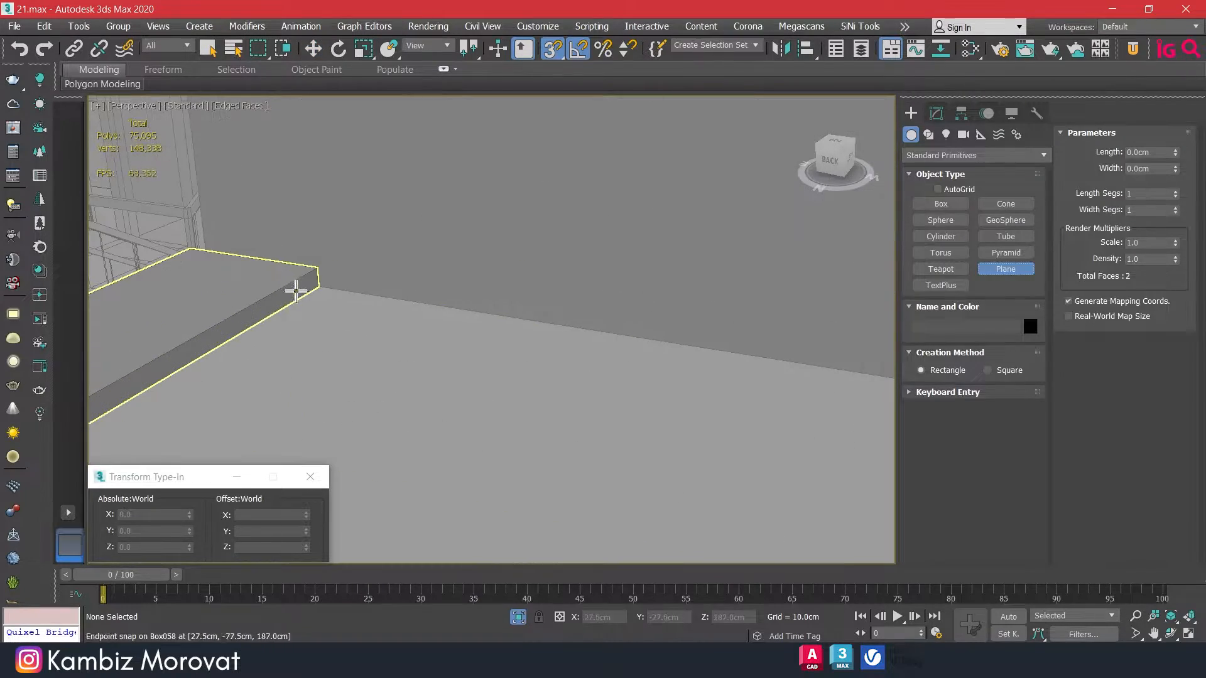
{"action": "scroll", "coordinate": [385, 350], "scroll_direction": "down", "scroll_amount": 8}
{"action": "left_click_drag", "start_coordinate": [317, 287], "coordinate": [568, 418]}
Raise the new terrace plane by a Z offset of 1 cm
{"action": "key", "text": "w"}
{"action": "left_click", "coordinate": [281, 547]}
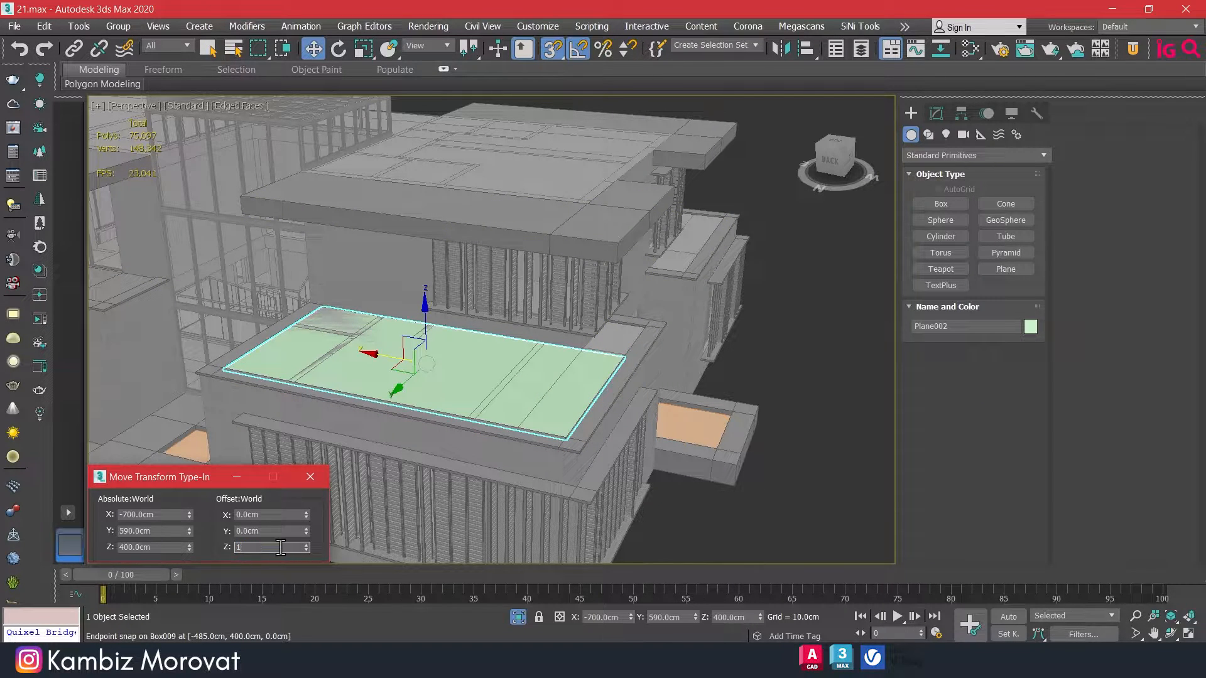
{"action": "type", "text": "1"}
{"action": "key", "text": "Return"}
Add an Edit Poly modifier to the second plane and connect its two long edges with one segment
{"action": "left_click", "coordinate": [940, 112]}
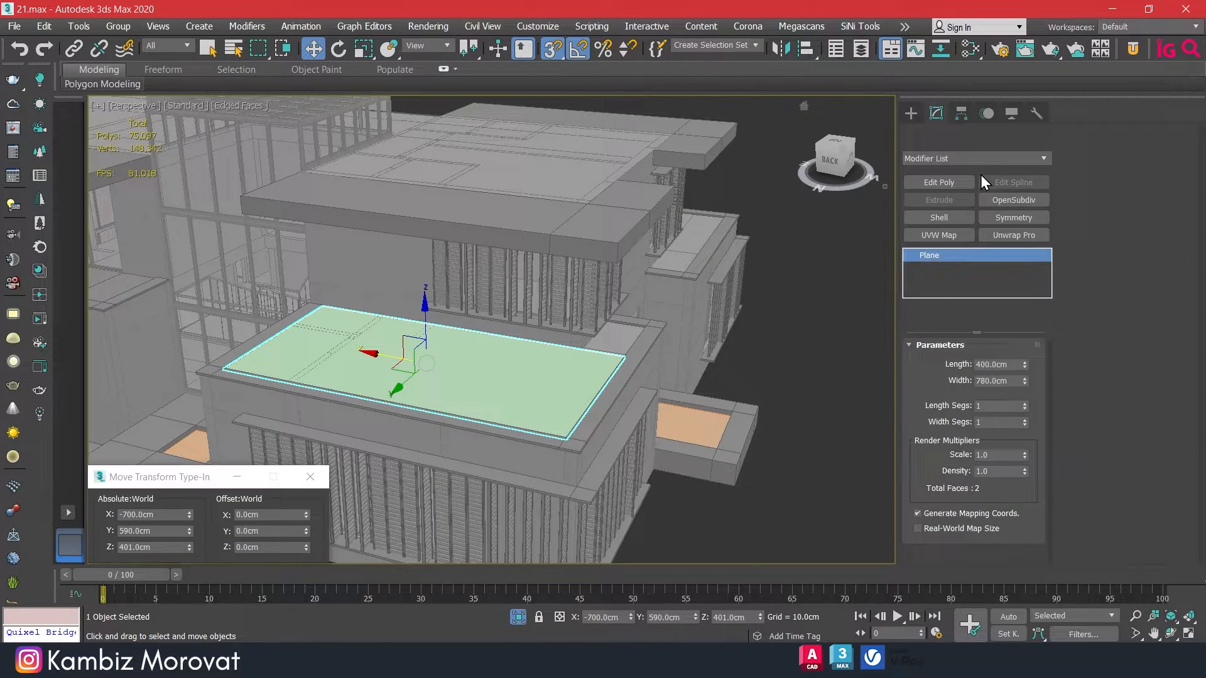
{"action": "left_click", "coordinate": [948, 179]}
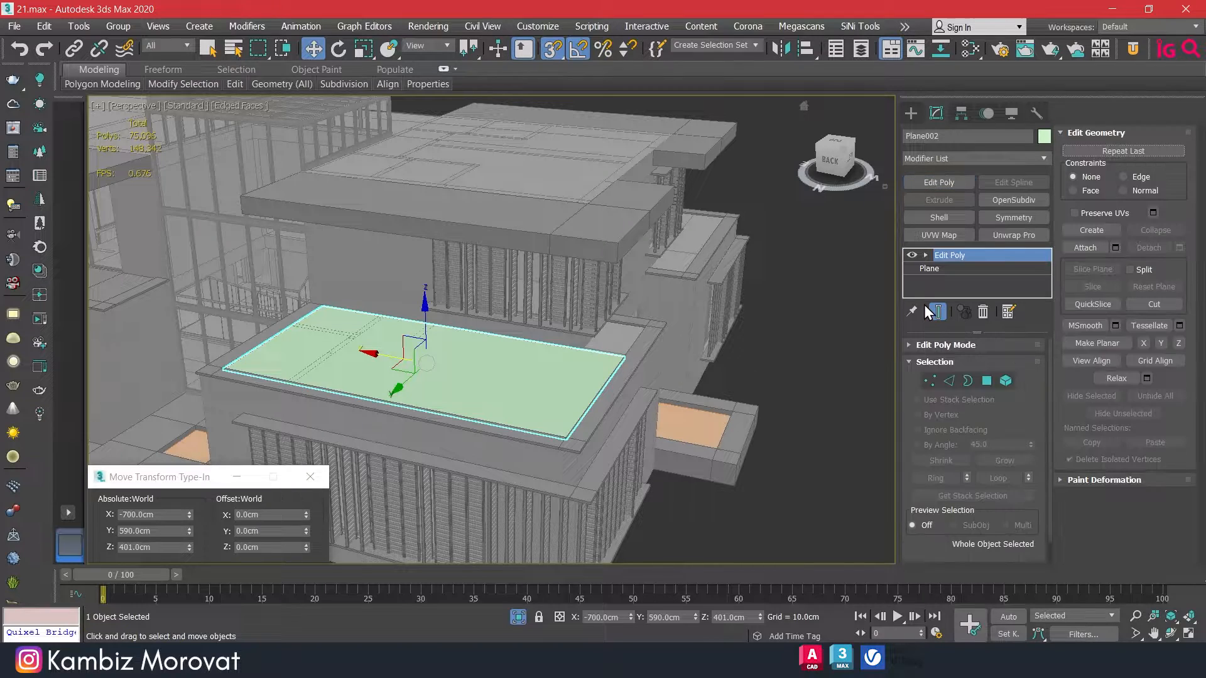
{"action": "left_click", "coordinate": [950, 381]}
{"action": "left_click", "coordinate": [510, 336]}
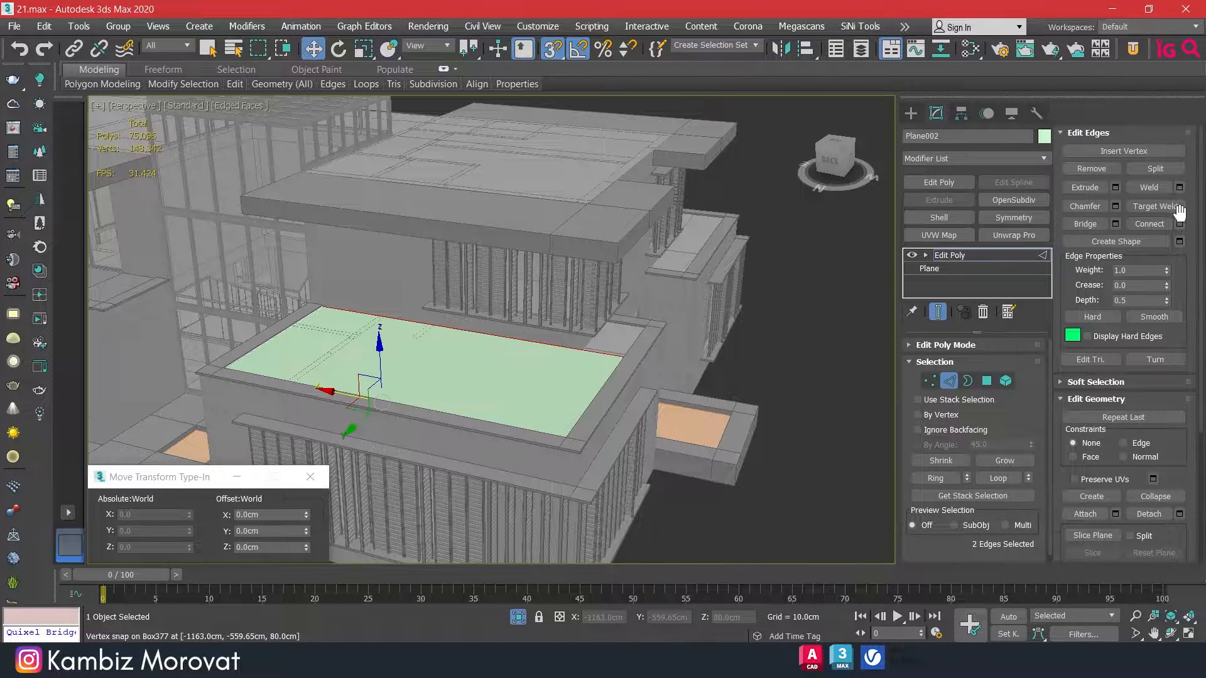
{"action": "left_click", "coordinate": [1180, 225]}
{"action": "left_click", "coordinate": [499, 407]}
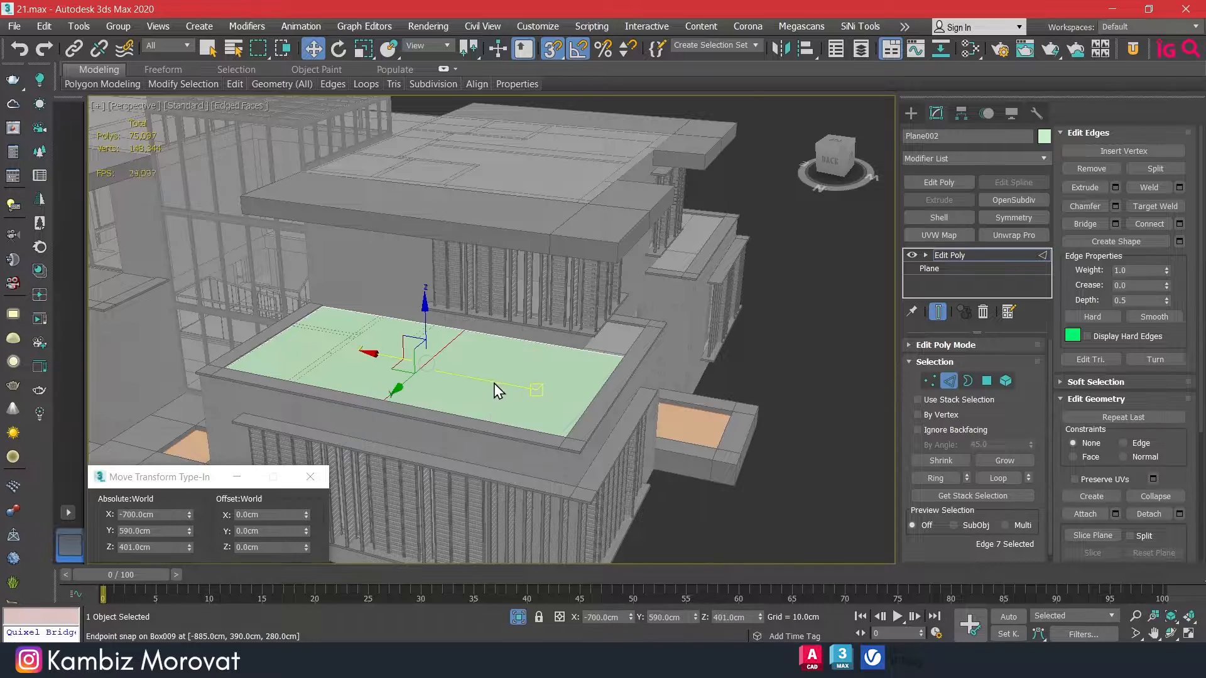
Snap the second plane's new connecting edge to the corner of the louvred wall
{"action": "scroll", "coordinate": [494, 383], "scroll_direction": "up", "scroll_amount": 3}
{"action": "left_click_drag", "start_coordinate": [342, 345], "coordinate": [621, 340]}
{"action": "middle_click_drag", "start_coordinate": [807, 360], "coordinate": [771, 360]}
Extend the short edge beside the louvred wall to the far parapet at Y 205 cm, and finish edge editing
{"action": "left_click", "coordinate": [623, 342]}
{"action": "middle_click_drag", "start_coordinate": [623, 342], "coordinate": [575, 377], "text": "alt"}
{"action": "scroll", "coordinate": [603, 371], "scroll_direction": "up", "scroll_amount": 3}
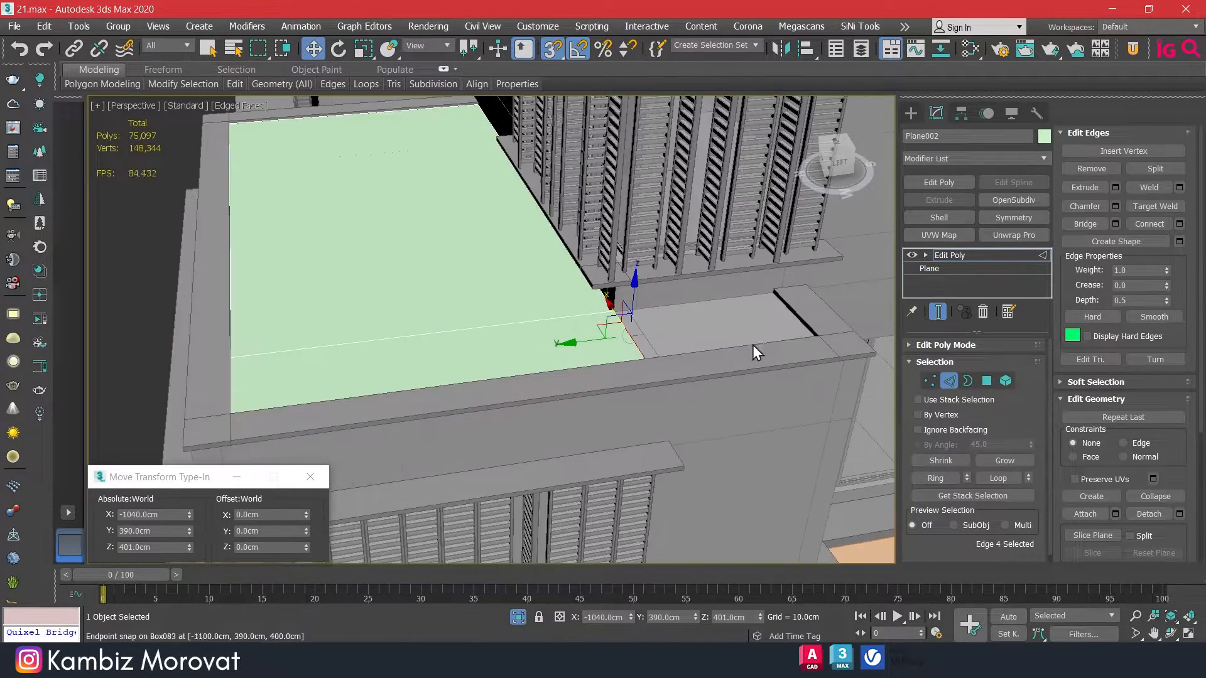
{"action": "left_click", "coordinate": [1116, 188]}
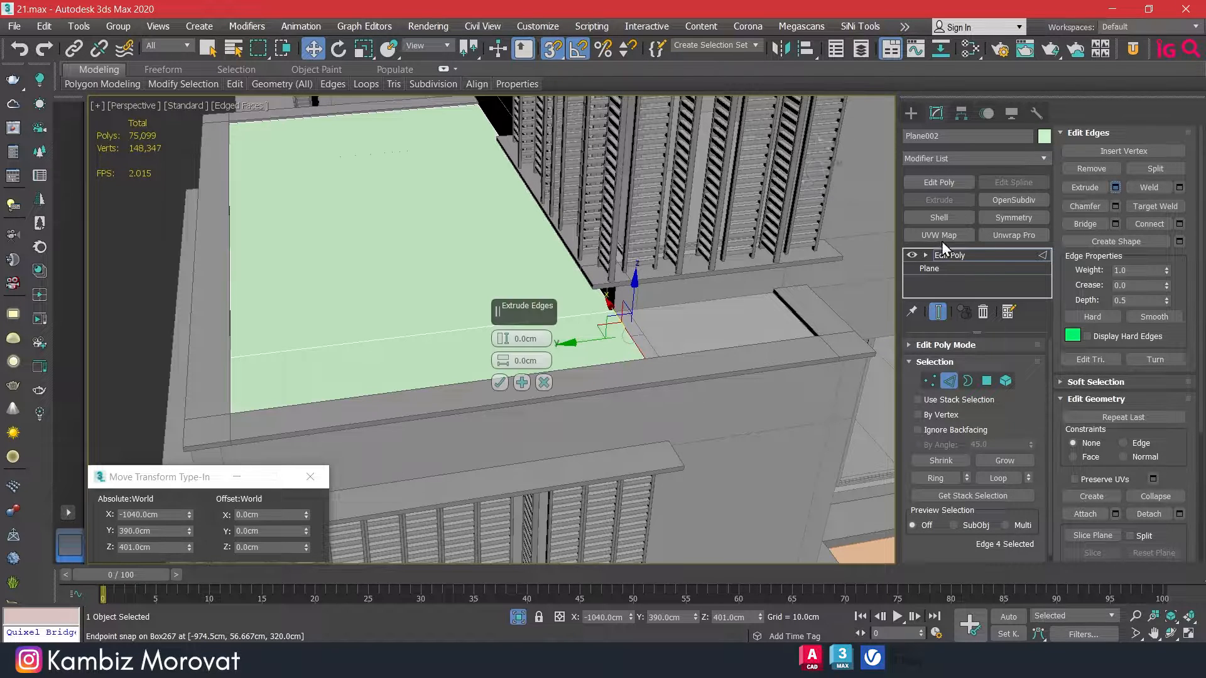
{"action": "left_click", "coordinate": [544, 383]}
{"action": "left_click_drag", "start_coordinate": [628, 336], "coordinate": [822, 337]}
{"action": "left_click", "coordinate": [951, 382]}
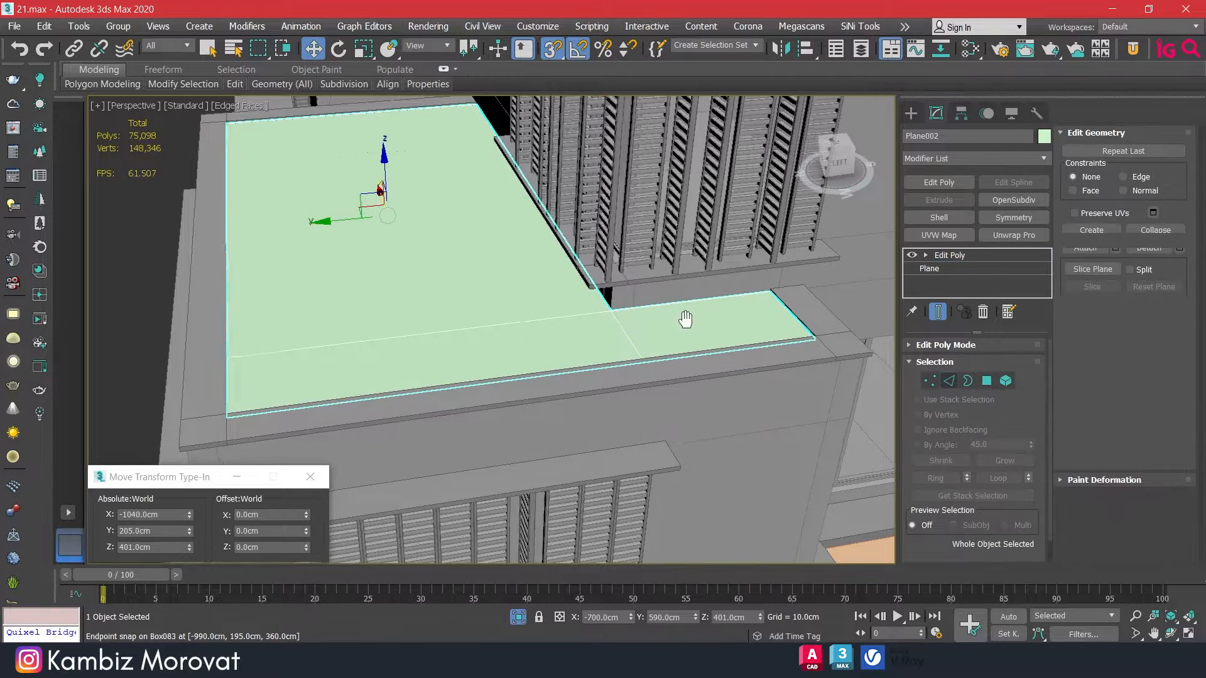
Change the second terrace plane's object colour to grey
{"action": "middle_click_drag", "start_coordinate": [687, 317], "coordinate": [539, 318]}
{"action": "left_click", "coordinate": [1044, 136]}
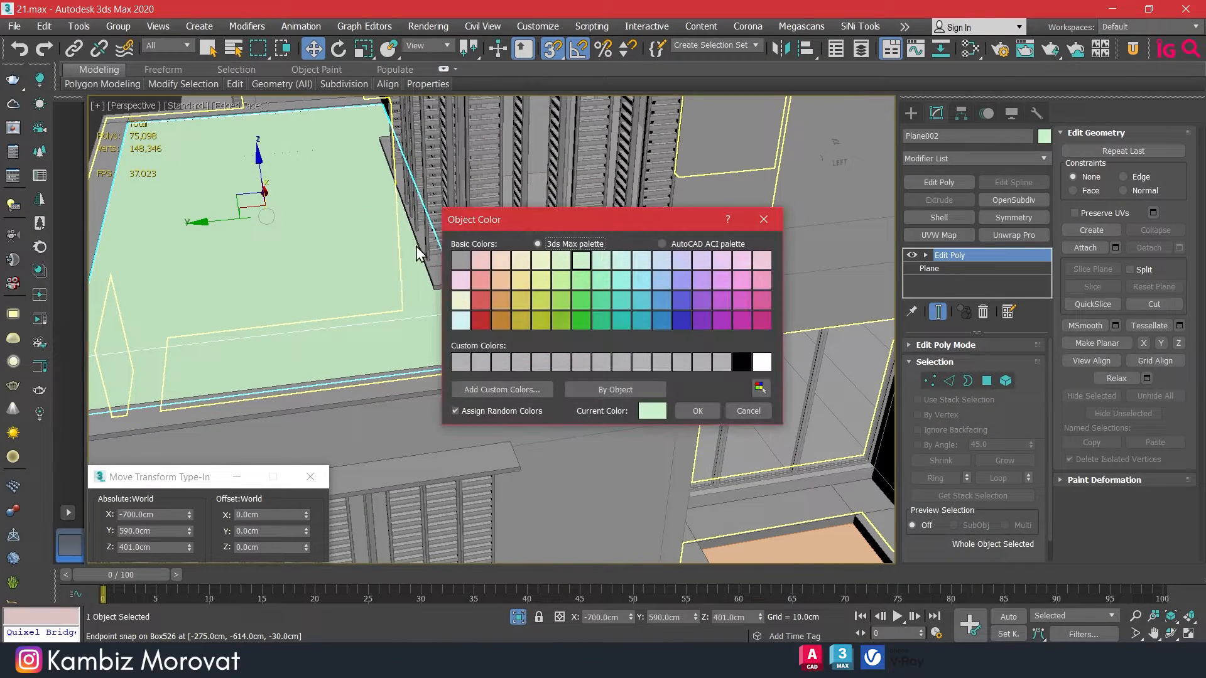
{"action": "left_click", "coordinate": [704, 413]}
Create a third plane of 400 × 780 cm, snapped to the parapet's inner corners on the opposite terrace
{"action": "scroll", "coordinate": [654, 355], "scroll_direction": "down", "scroll_amount": 3}
{"action": "middle_click_drag", "start_coordinate": [672, 345], "coordinate": [446, 318]}
{"action": "scroll", "coordinate": [446, 318], "scroll_direction": "up", "scroll_amount": 6}
{"action": "key", "text": "p"}
{"action": "left_click_drag", "start_coordinate": [432, 313], "coordinate": [725, 197]}
{"action": "scroll", "coordinate": [436, 314], "scroll_direction": "down", "scroll_amount": 5}
{"action": "middle_click_drag", "start_coordinate": [431, 500], "coordinate": [779, 145]}
{"action": "left_click_drag", "start_coordinate": [724, 196], "coordinate": [680, 414]}
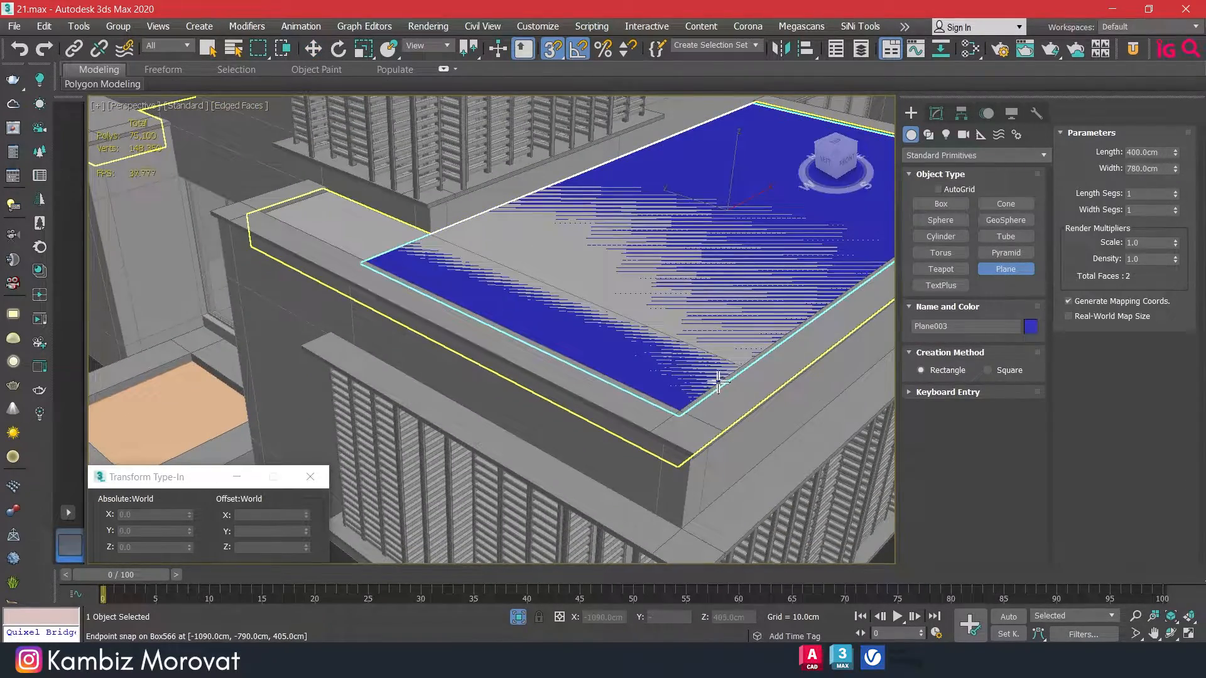
Raise the third terrace plane by 1 cm to Z 401 cm
{"action": "key", "text": "w"}
{"action": "left_click", "coordinate": [272, 547]}
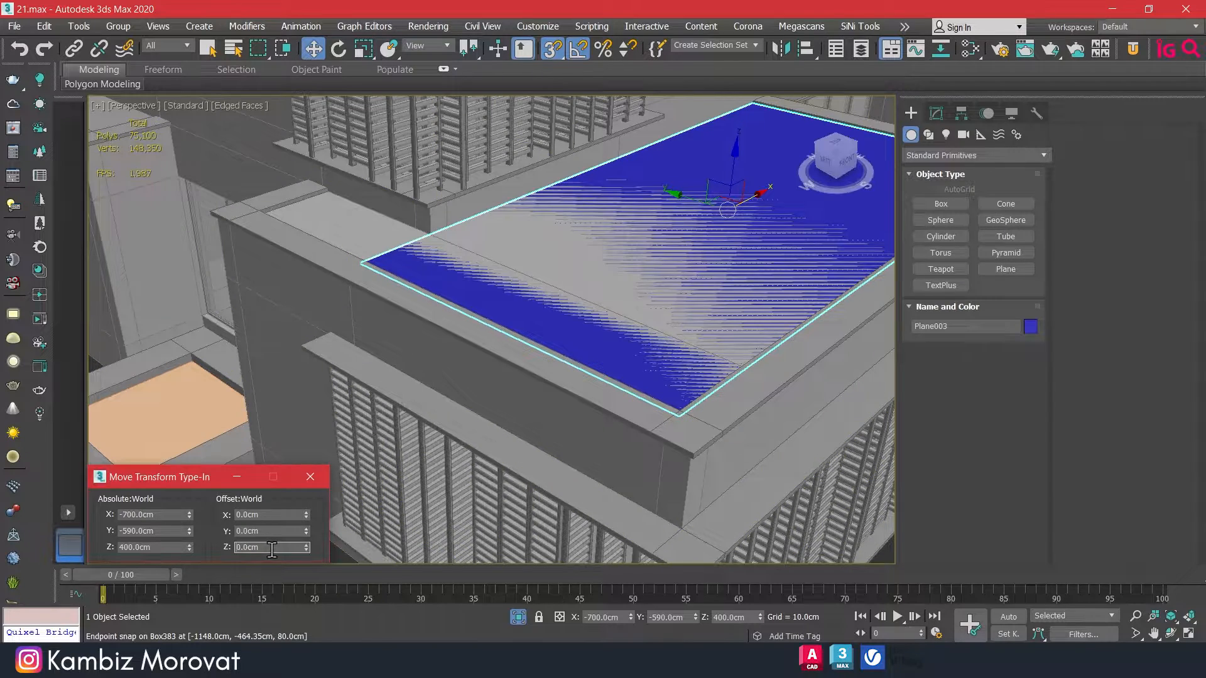
{"action": "type", "text": "1"}
{"action": "key", "text": "Return"}
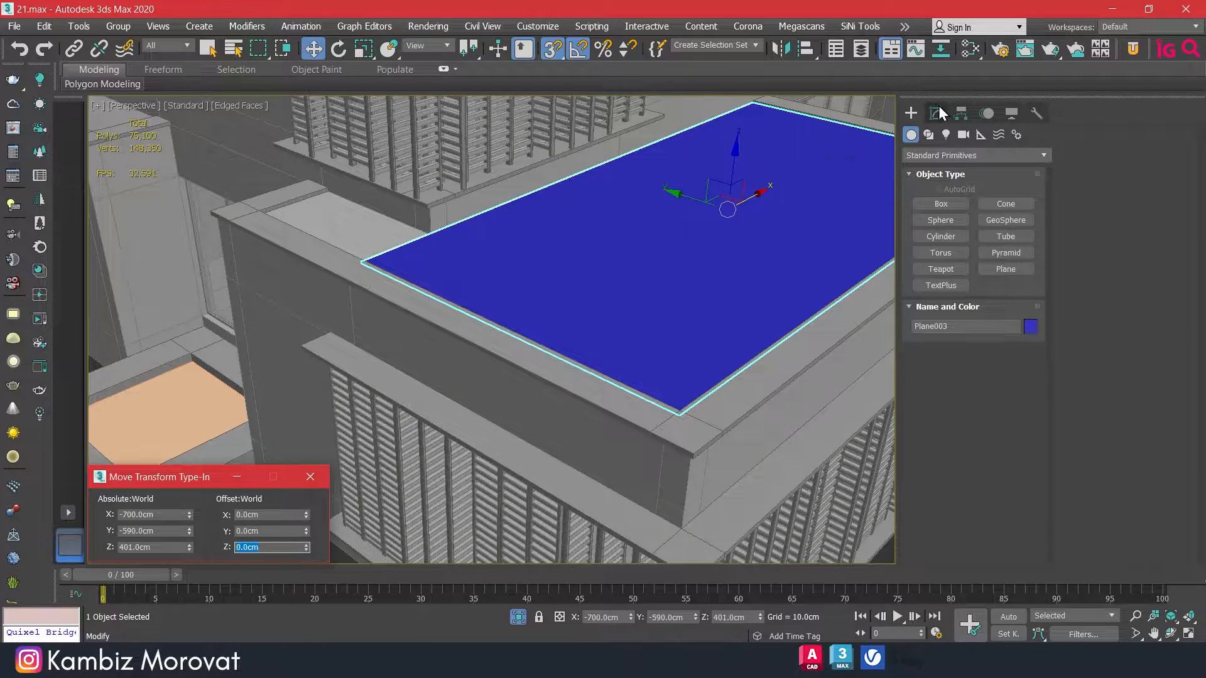
Apply Edit Poly to the third plane and connect its two long edges with one segment snapped to the wall corner at X -990 cm
{"action": "left_click", "coordinate": [937, 113]}
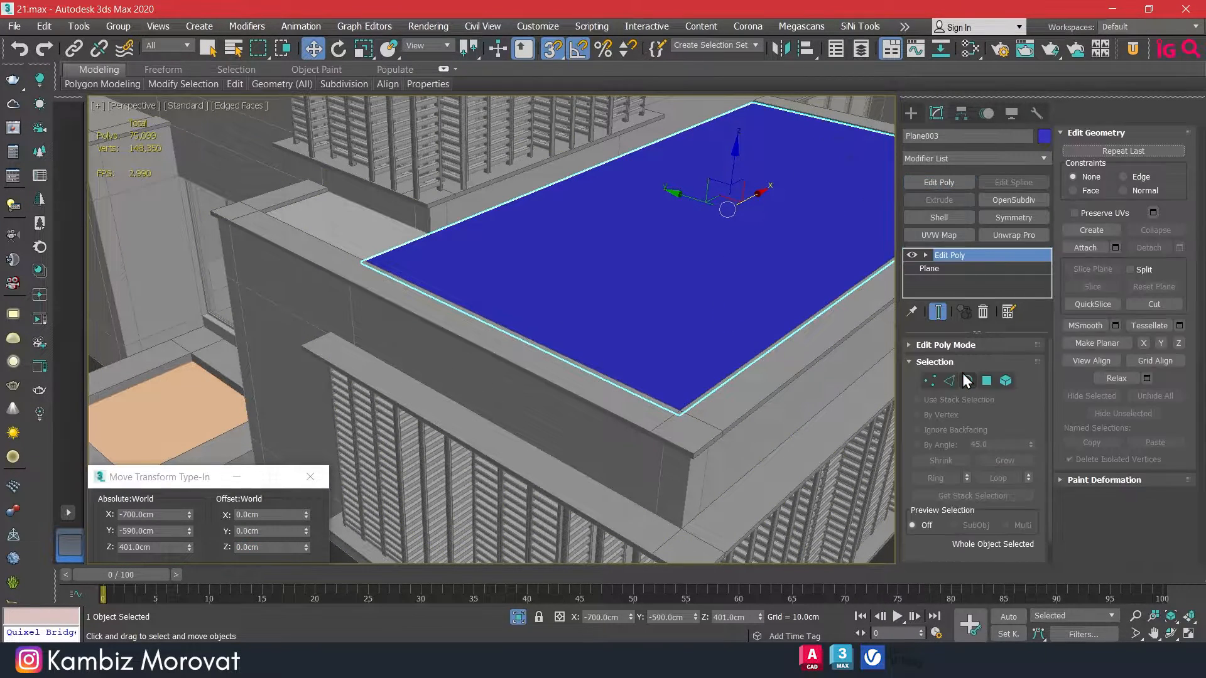
{"action": "left_click", "coordinate": [948, 381]}
{"action": "left_click", "coordinate": [810, 321]}
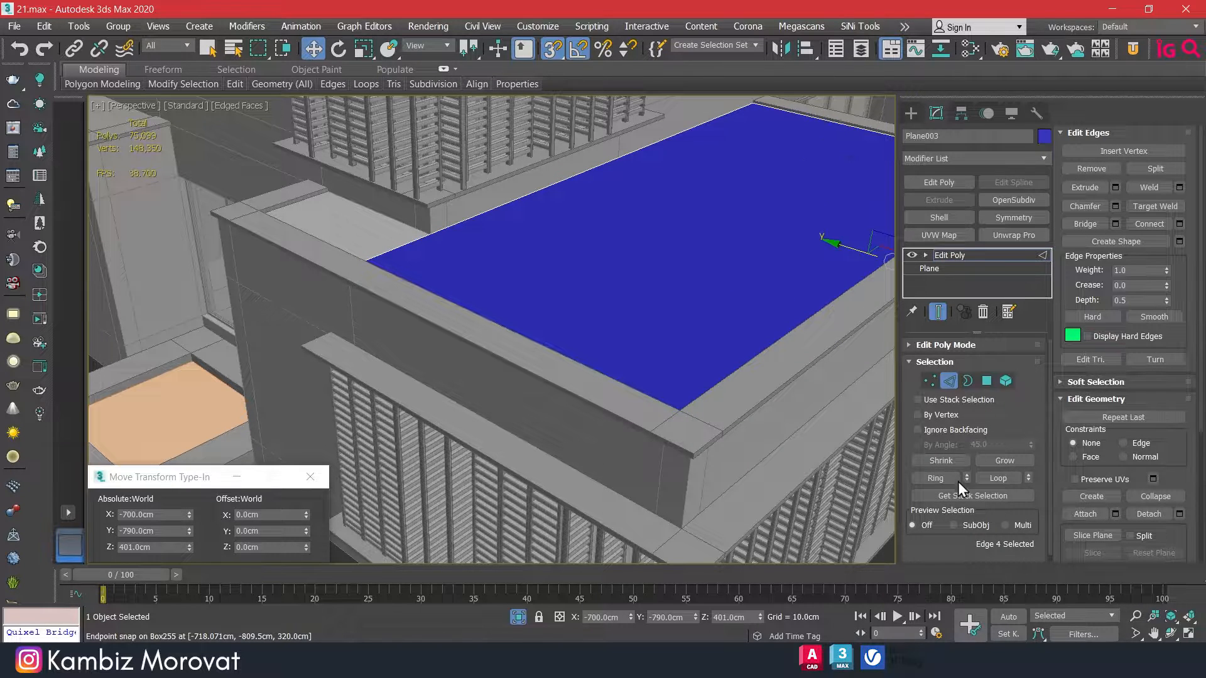
{"action": "left_click", "coordinate": [940, 478]}
{"action": "left_click", "coordinate": [1180, 225]}
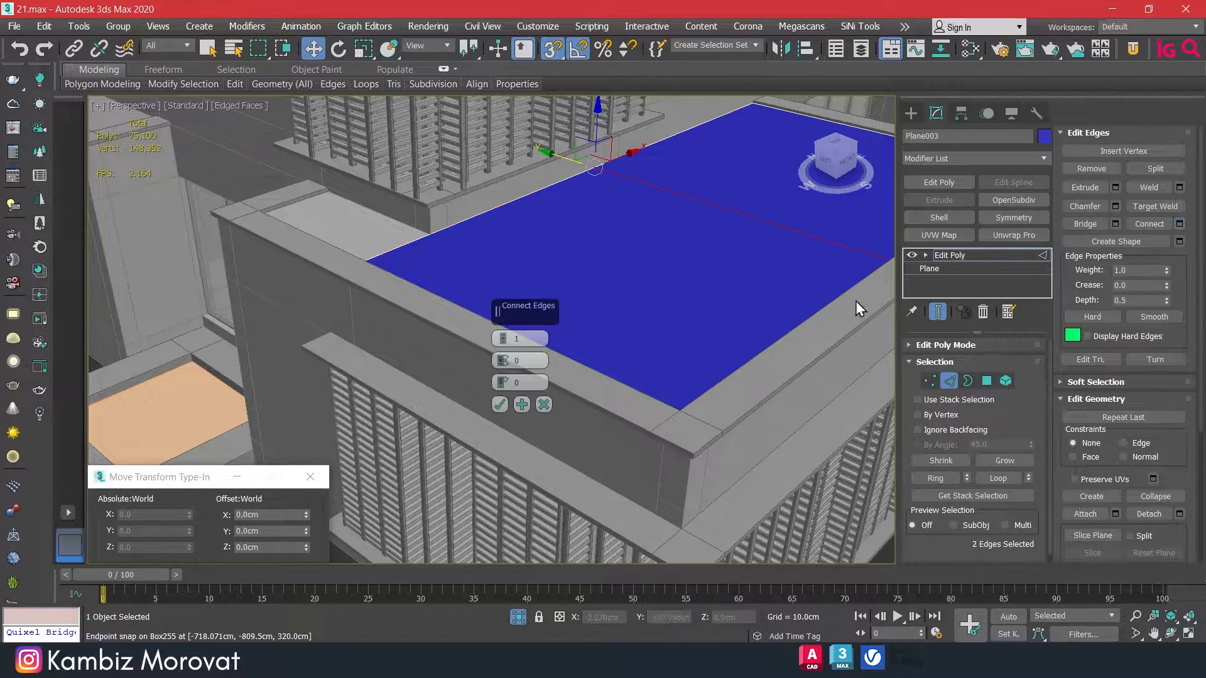
{"action": "left_click", "coordinate": [499, 407]}
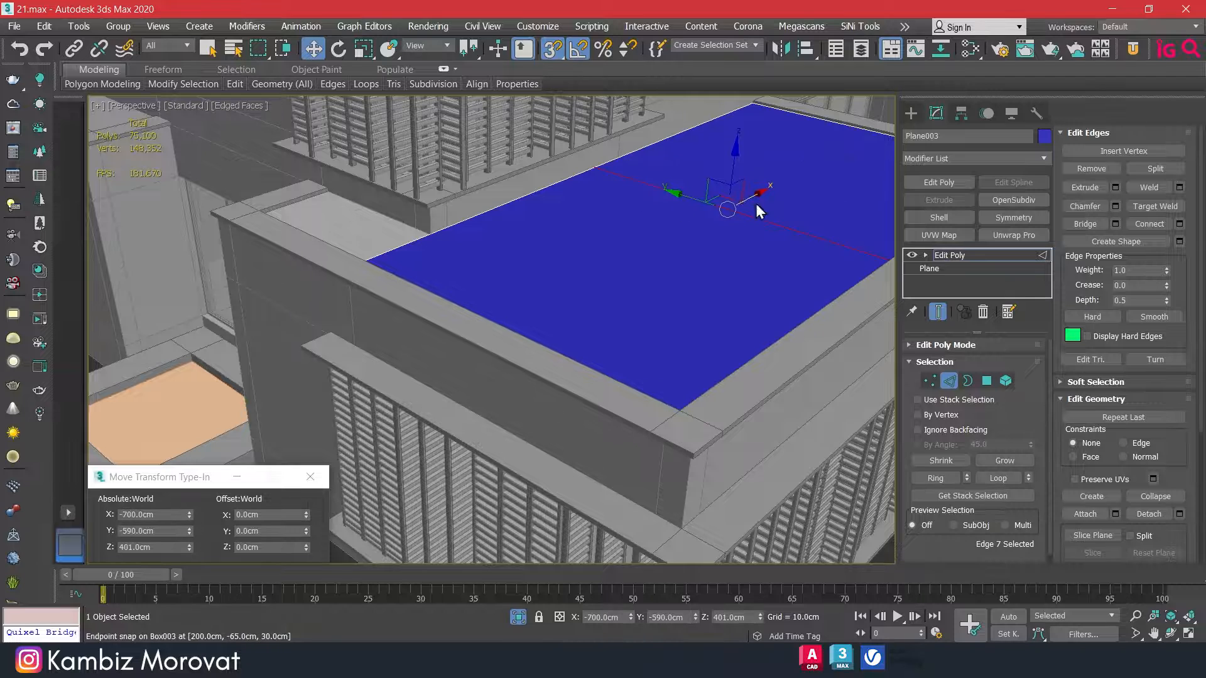
{"action": "left_click_drag", "start_coordinate": [762, 191], "coordinate": [426, 237]}
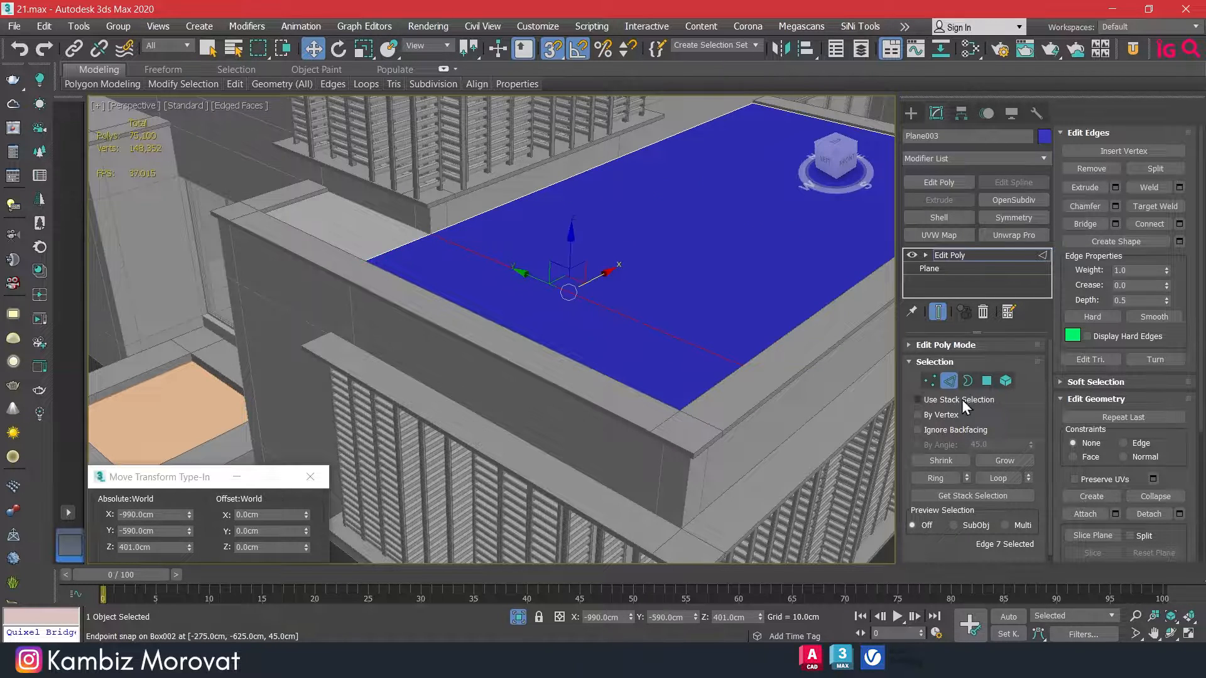
Extend the short edge beside the wall corner to the far parapet at Y -205 cm, and finish edge editing
{"action": "left_click", "coordinate": [410, 252]}
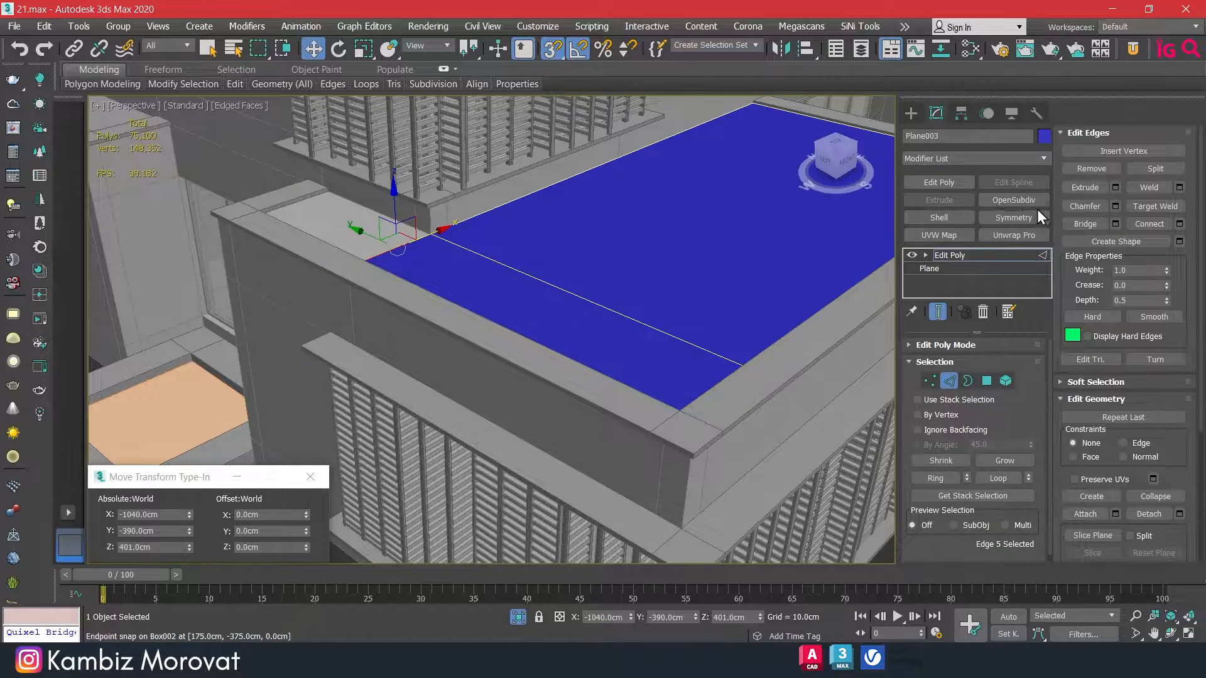
{"action": "left_click", "coordinate": [1116, 187]}
{"action": "left_click", "coordinate": [545, 381]}
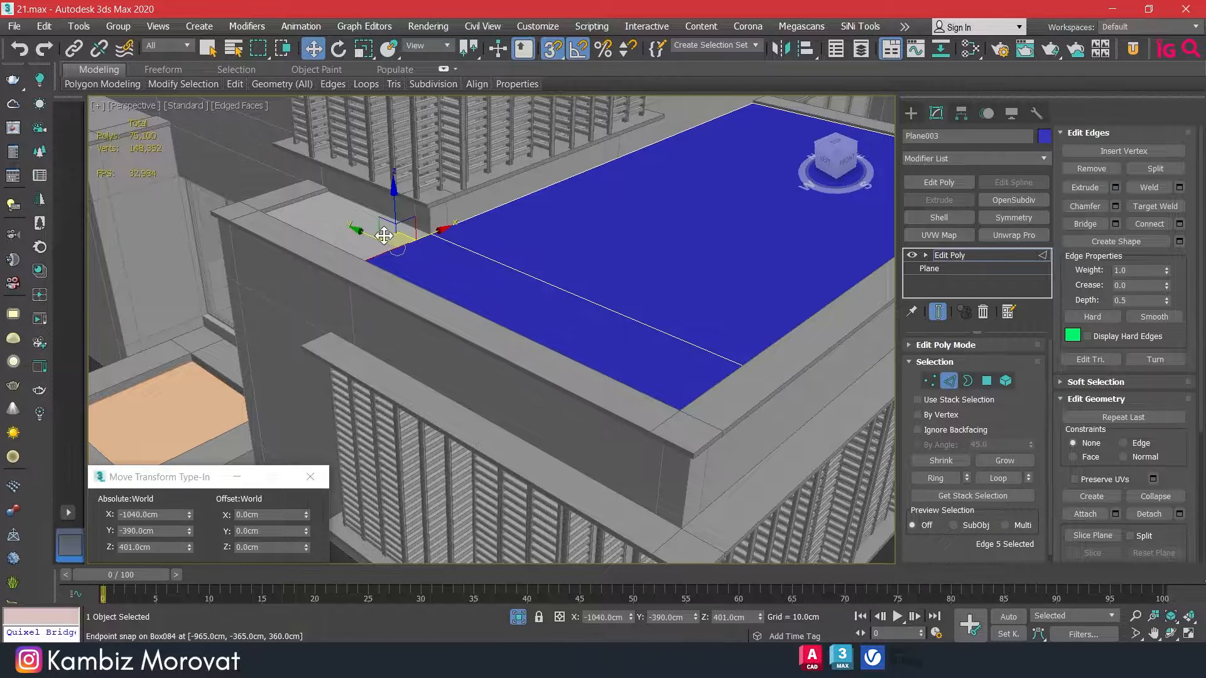
{"action": "left_click_drag", "start_coordinate": [364, 231], "coordinate": [260, 205], "text": "shift"}
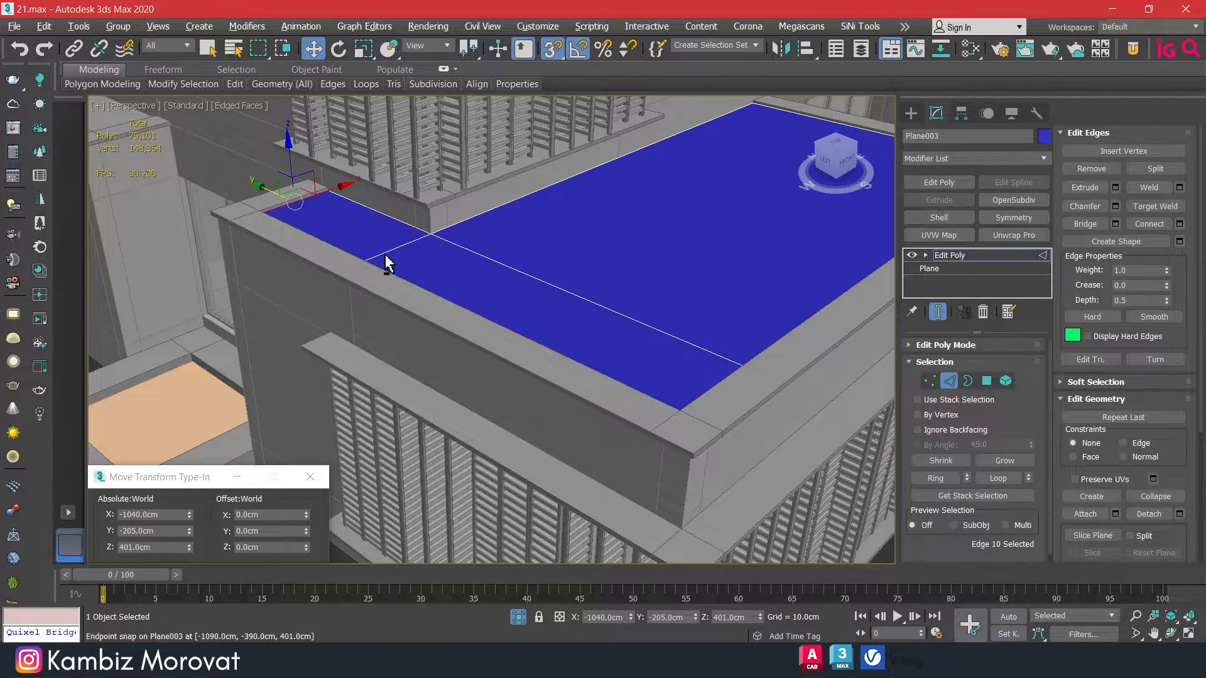
{"action": "middle_click_drag", "start_coordinate": [385, 255], "coordinate": [403, 249], "text": "alt"}
{"action": "left_click", "coordinate": [951, 381]}
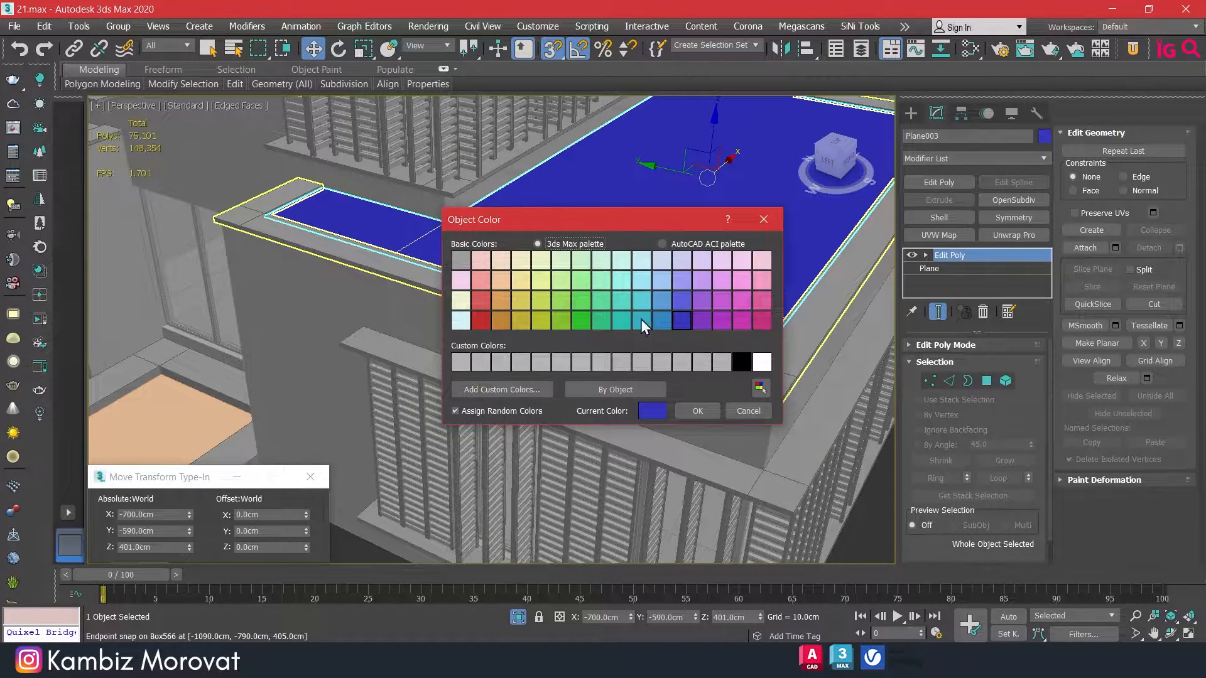
Change the third terrace plane's object colour to grey and deselect it
{"action": "left_click", "coordinate": [463, 261]}
{"action": "left_click", "coordinate": [703, 413]}
{"action": "scroll", "coordinate": [593, 326], "scroll_direction": "down", "scroll_amount": 5}
{"action": "middle_click_drag", "start_coordinate": [619, 307], "coordinate": [556, 313]}
{"action": "key", "text": "s"}
{"action": "left_click", "coordinate": [808, 323]}
Create a box of 440 × 40 cm and 3 cm height, snapped onto the terrace parapet beside the entrance steps
{"action": "middle_click_drag", "start_coordinate": [808, 323], "coordinate": [571, 291], "text": "alt"}
{"action": "middle_click_drag", "start_coordinate": [365, 295], "coordinate": [458, 301]}
{"action": "scroll", "coordinate": [458, 301], "scroll_direction": "up", "scroll_amount": 2}
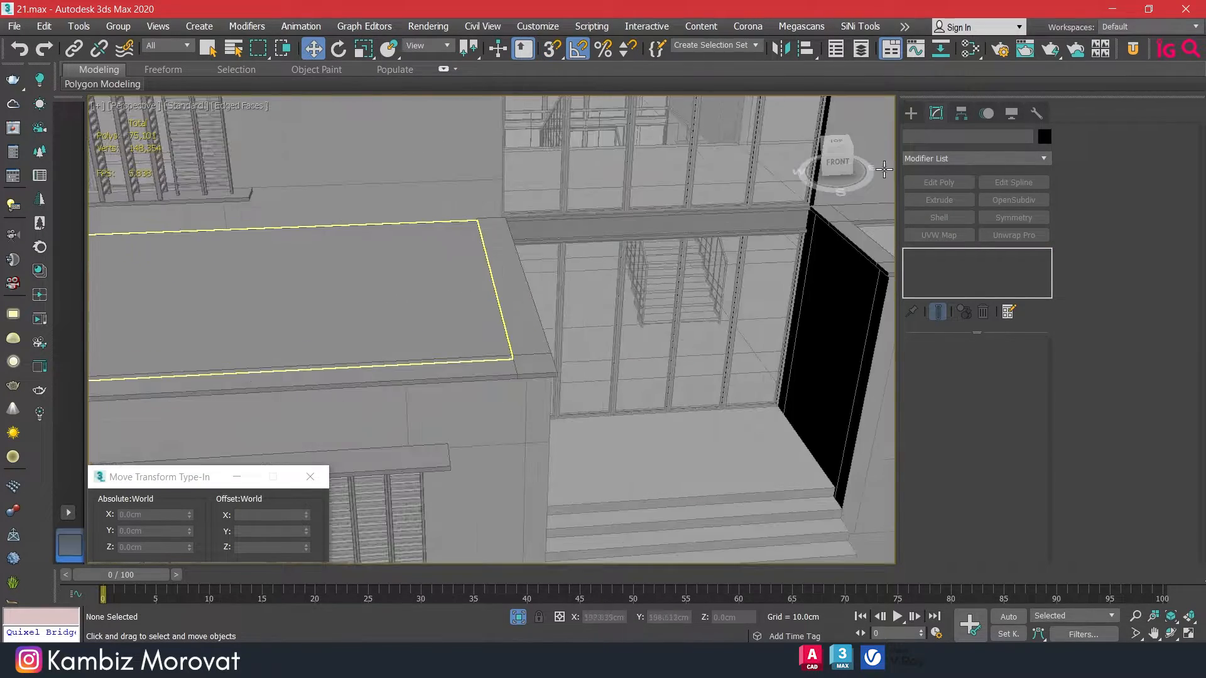
{"action": "left_click", "coordinate": [915, 108]}
{"action": "left_click", "coordinate": [941, 204]}
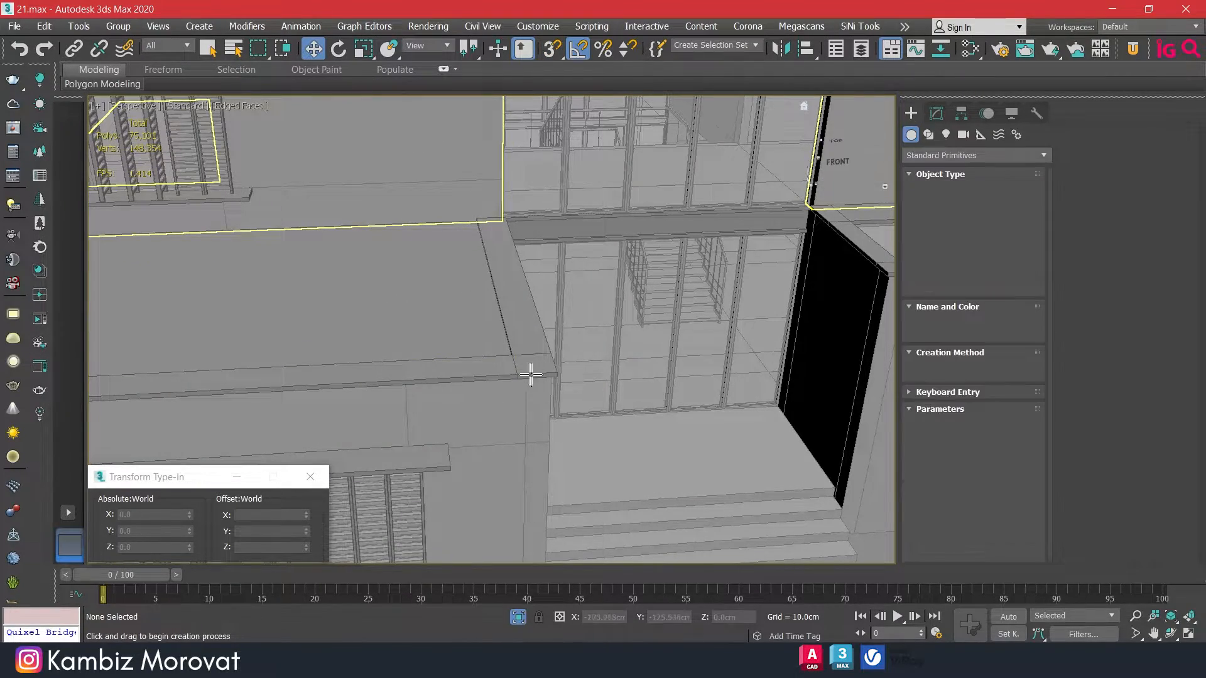
{"action": "scroll", "coordinate": [551, 374], "scroll_direction": "up", "scroll_amount": 2}
{"action": "key", "text": "s"}
{"action": "left_click_drag", "start_coordinate": [555, 371], "coordinate": [453, 169]}
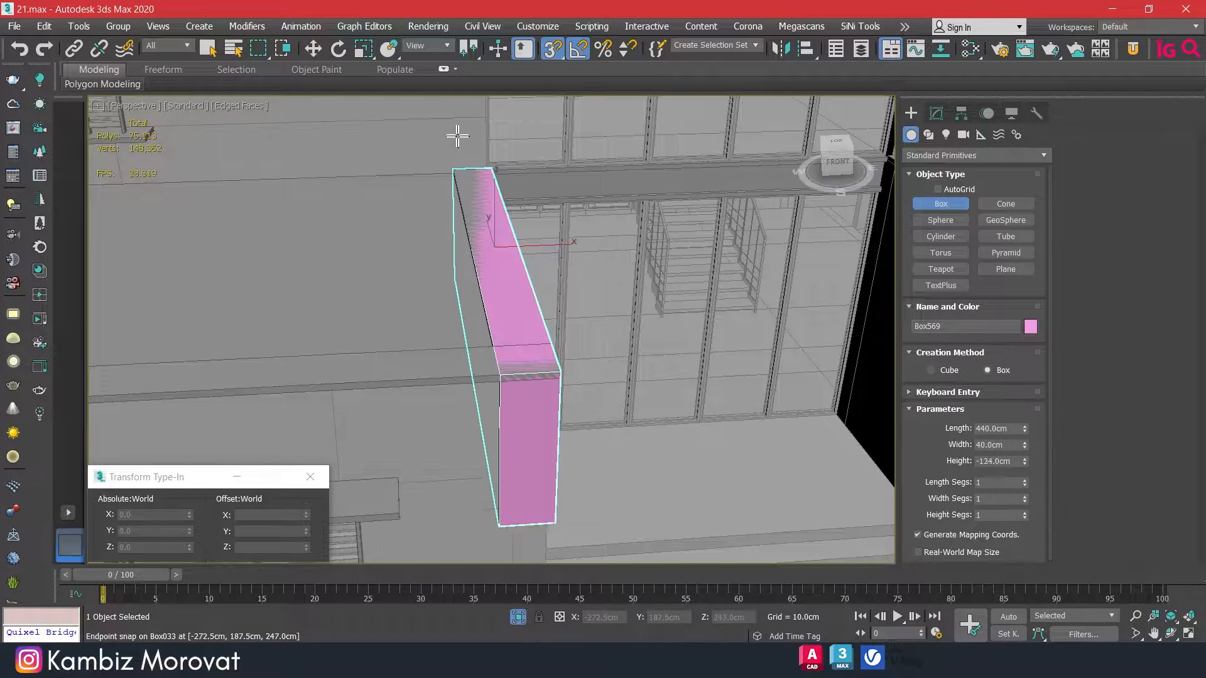
{"action": "left_click", "coordinate": [457, 131]}
{"action": "left_click", "coordinate": [1007, 463]}
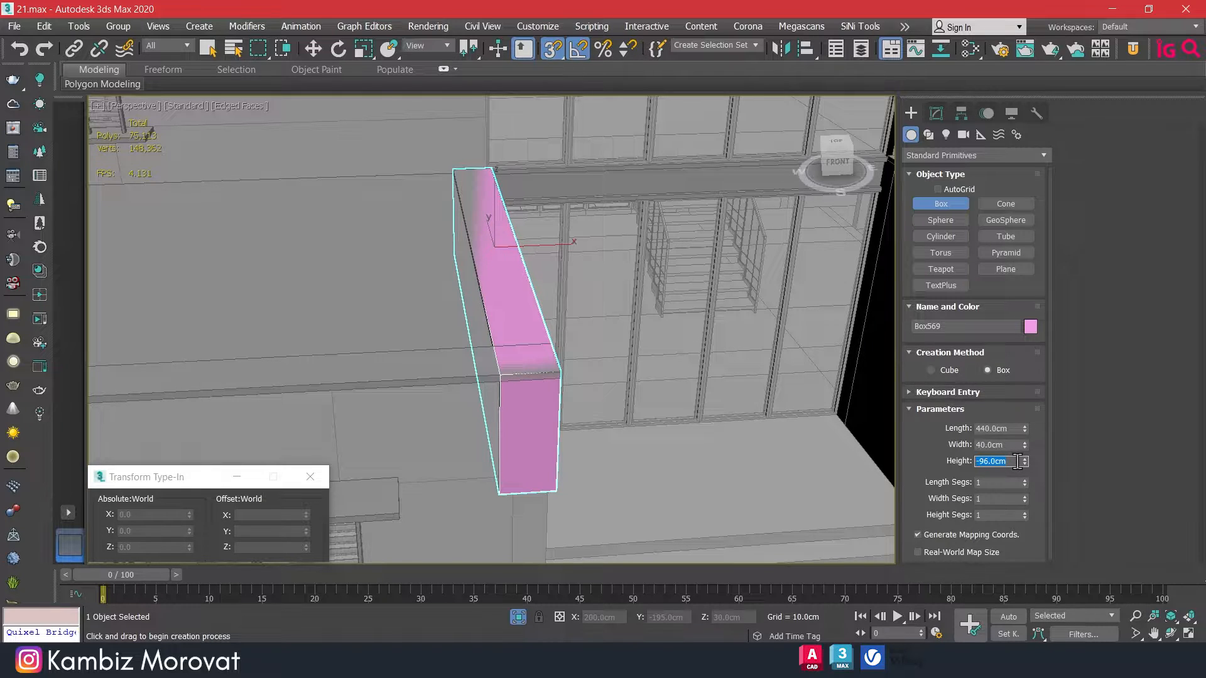
{"action": "type", "text": "3"}
{"action": "key", "text": "Return"}
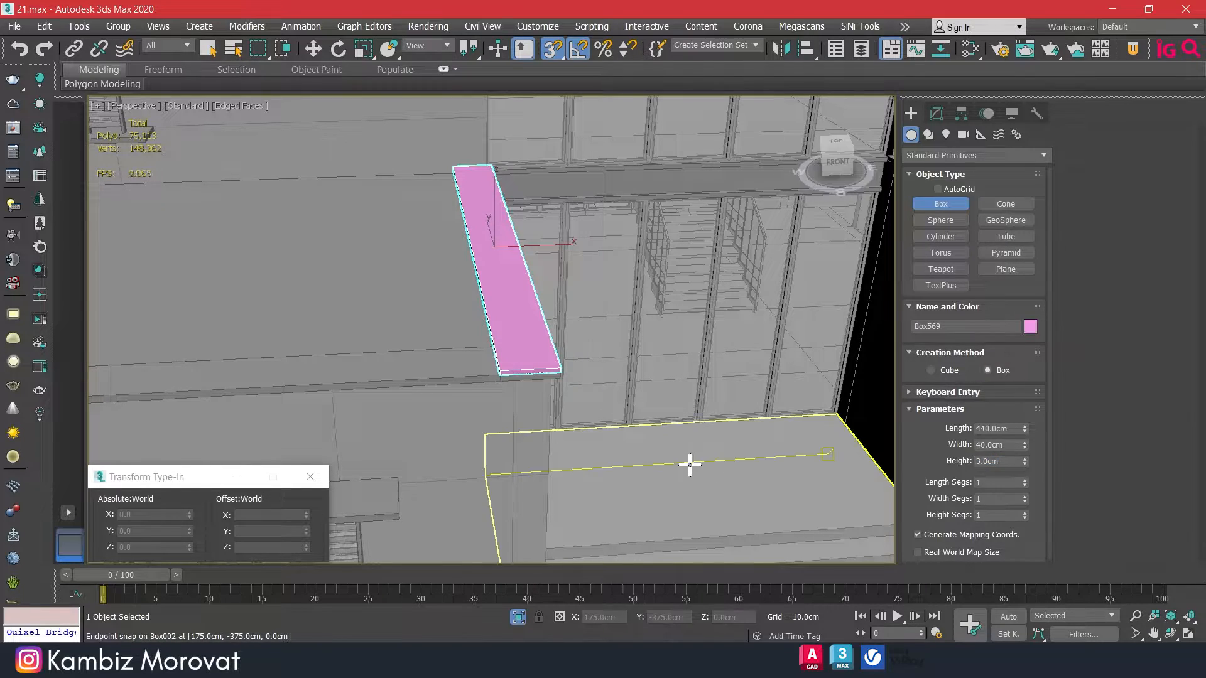
{"action": "middle_click_drag", "start_coordinate": [692, 454], "coordinate": [526, 336], "text": "alt"}
{"action": "scroll", "coordinate": [527, 336], "scroll_direction": "up", "scroll_amount": 3}
{"action": "key", "text": "w"}
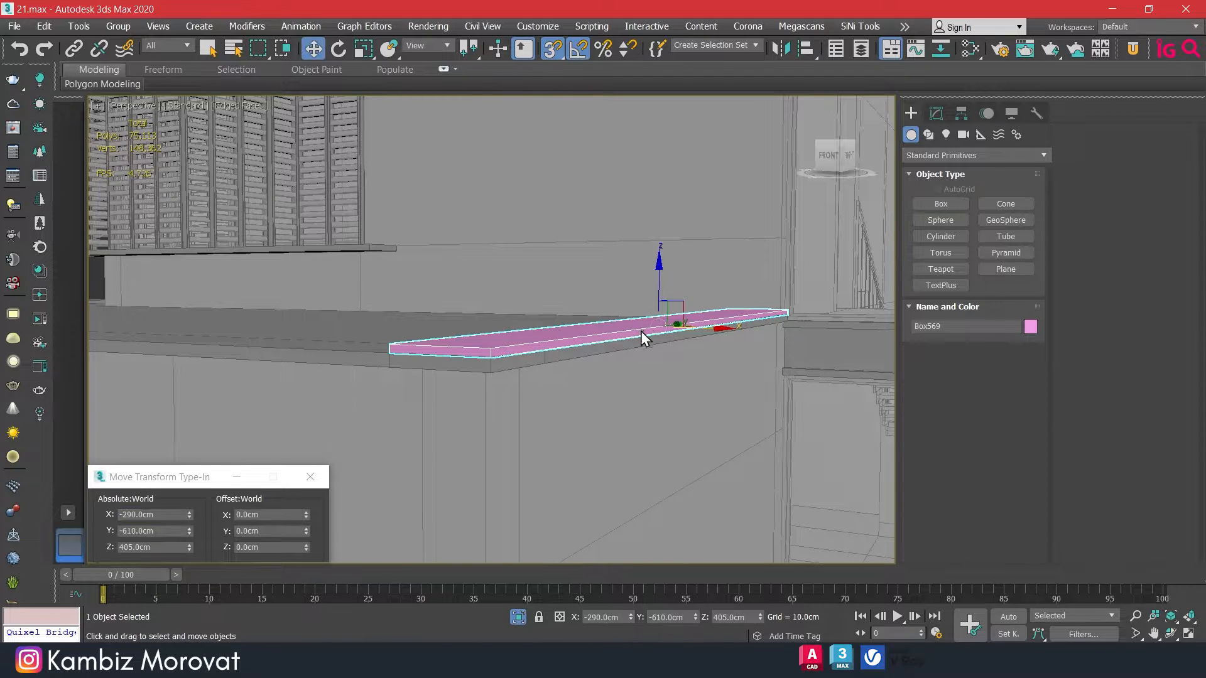
{"action": "left_click", "coordinate": [272, 546]}
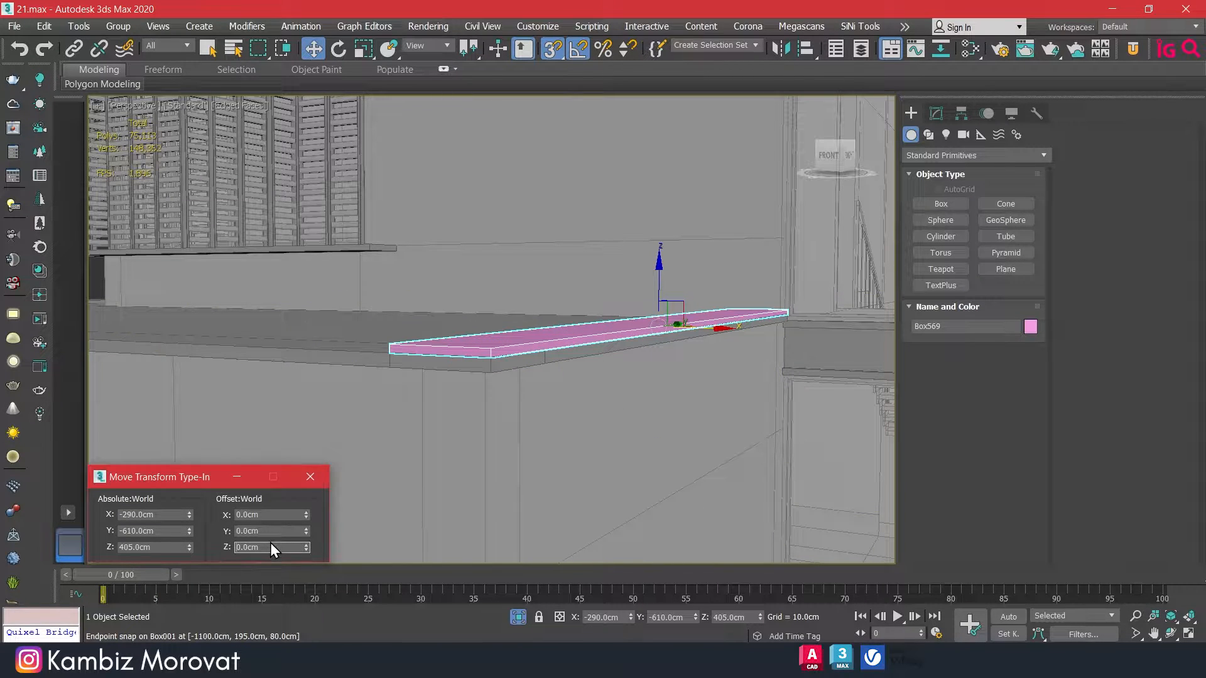
{"action": "key", "text": "Return"}
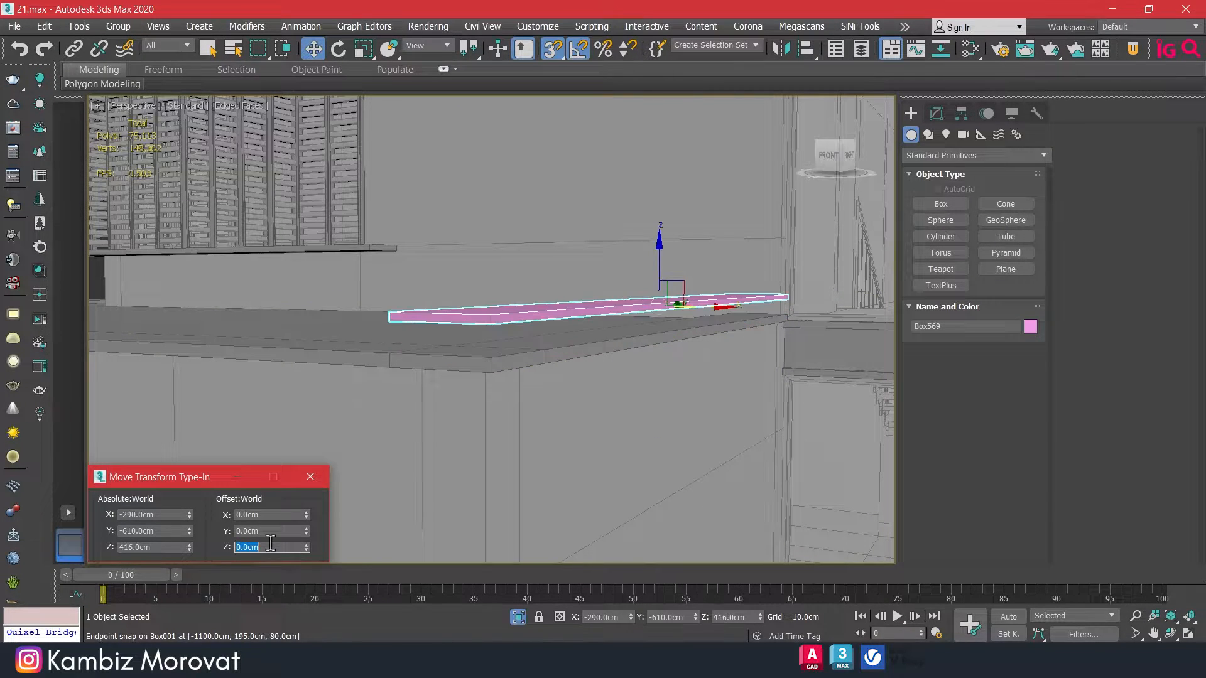
{"action": "scroll", "coordinate": [436, 444], "scroll_direction": "up", "scroll_amount": 1}
{"action": "middle_click", "coordinate": [436, 444]}
{"action": "key", "text": "ctrl+z"}
{"action": "scroll", "coordinate": [638, 375], "scroll_direction": "down", "scroll_amount": 1}
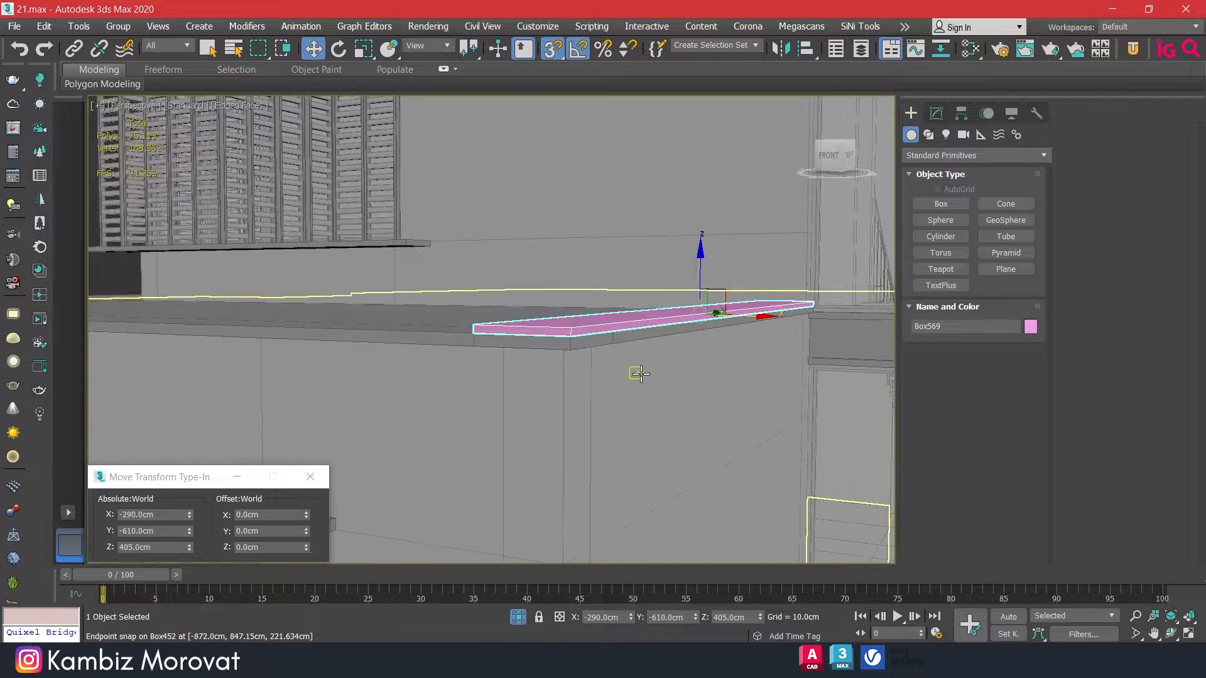
Raise the new box 110 cm above the parapet to Z 515 cm
{"action": "middle_click_drag", "start_coordinate": [638, 375], "coordinate": [596, 384]}
{"action": "left_click", "coordinate": [270, 548]}
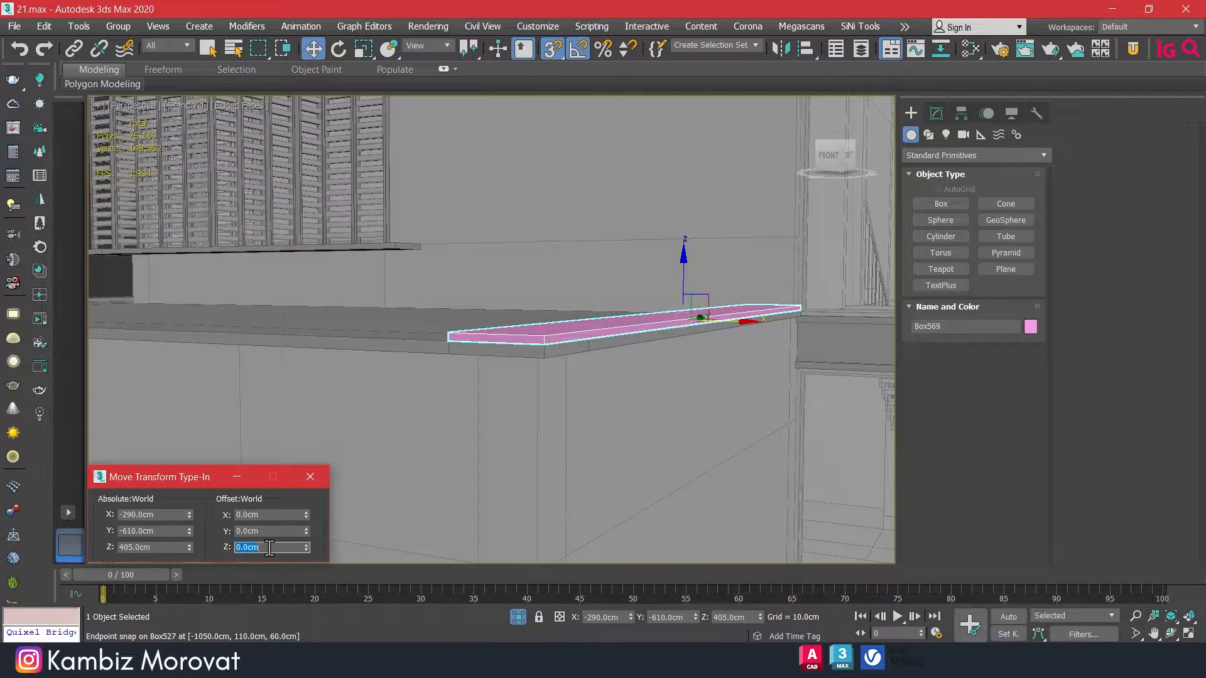
{"action": "type", "text": "110"}
{"action": "key", "text": "Return"}
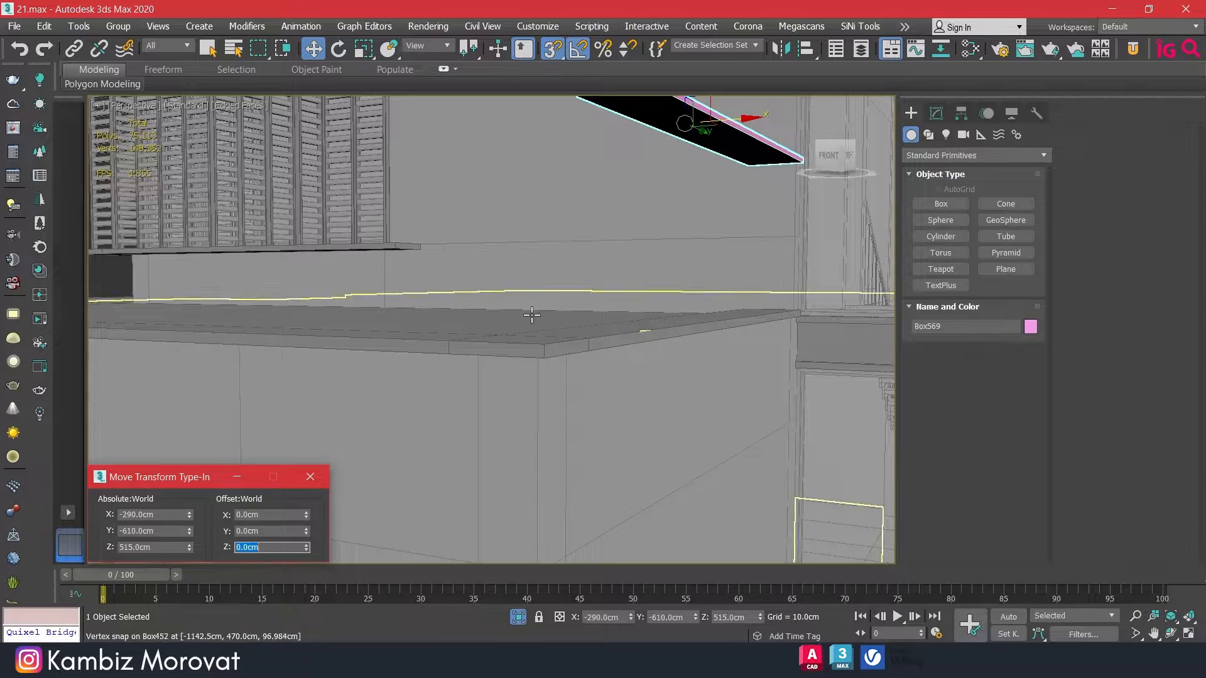
Set the raised box's width to 6 cm
{"action": "scroll", "coordinate": [531, 314], "scroll_direction": "down", "scroll_amount": 4}
{"action": "middle_click_drag", "start_coordinate": [537, 288], "coordinate": [565, 289], "text": "alt"}
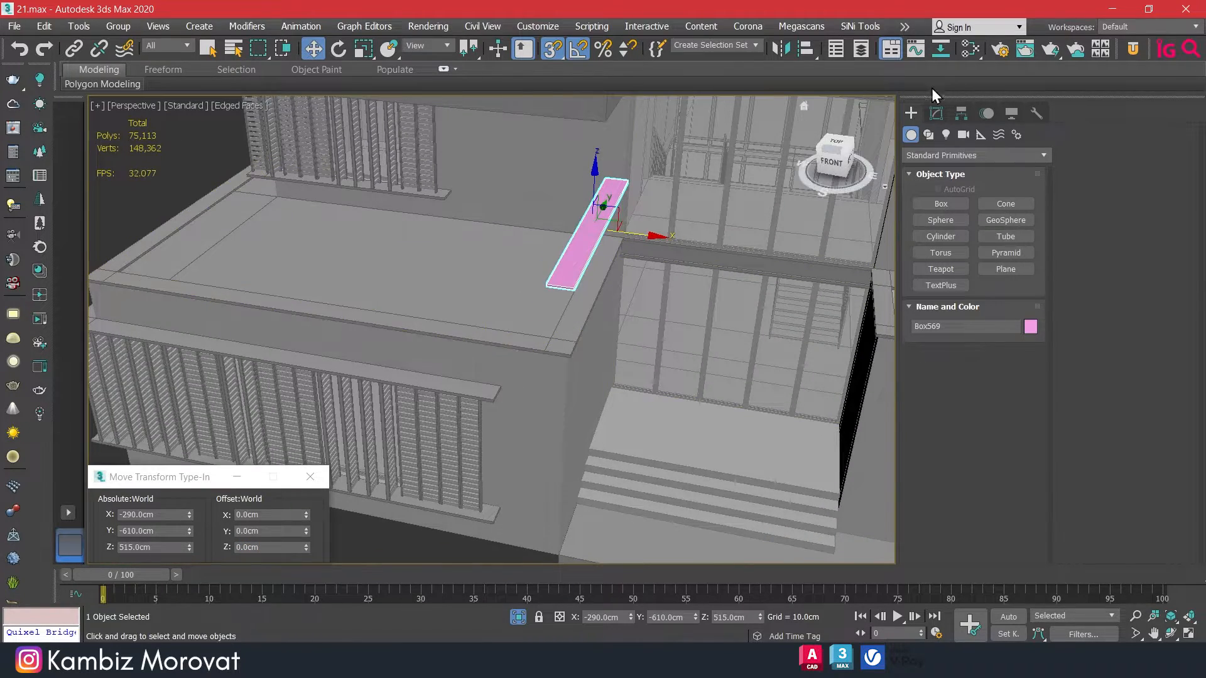
{"action": "left_click", "coordinate": [936, 113]}
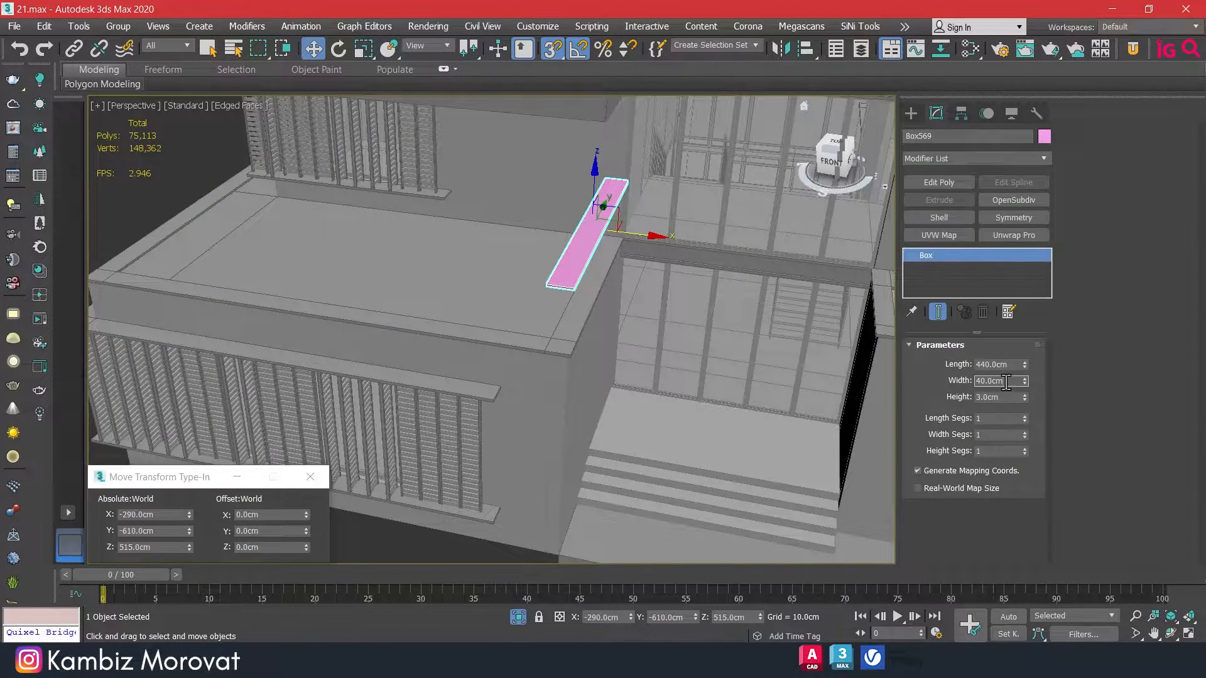
{"action": "type", "text": "6"}
{"action": "key", "text": "Return"}
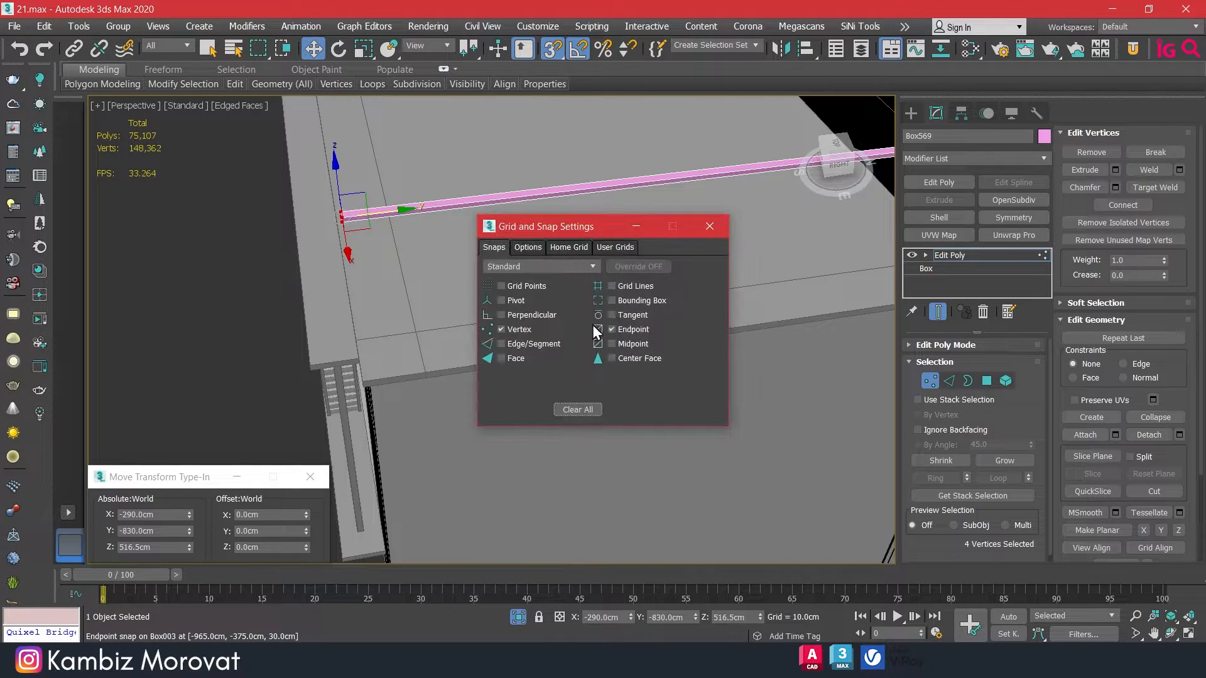
Use Midpoint snap to move the box's front end vertices to the middle of the front parapet at Y -810 cm
{"action": "left_click", "coordinate": [625, 346]}
{"action": "left_click", "coordinate": [709, 226]}
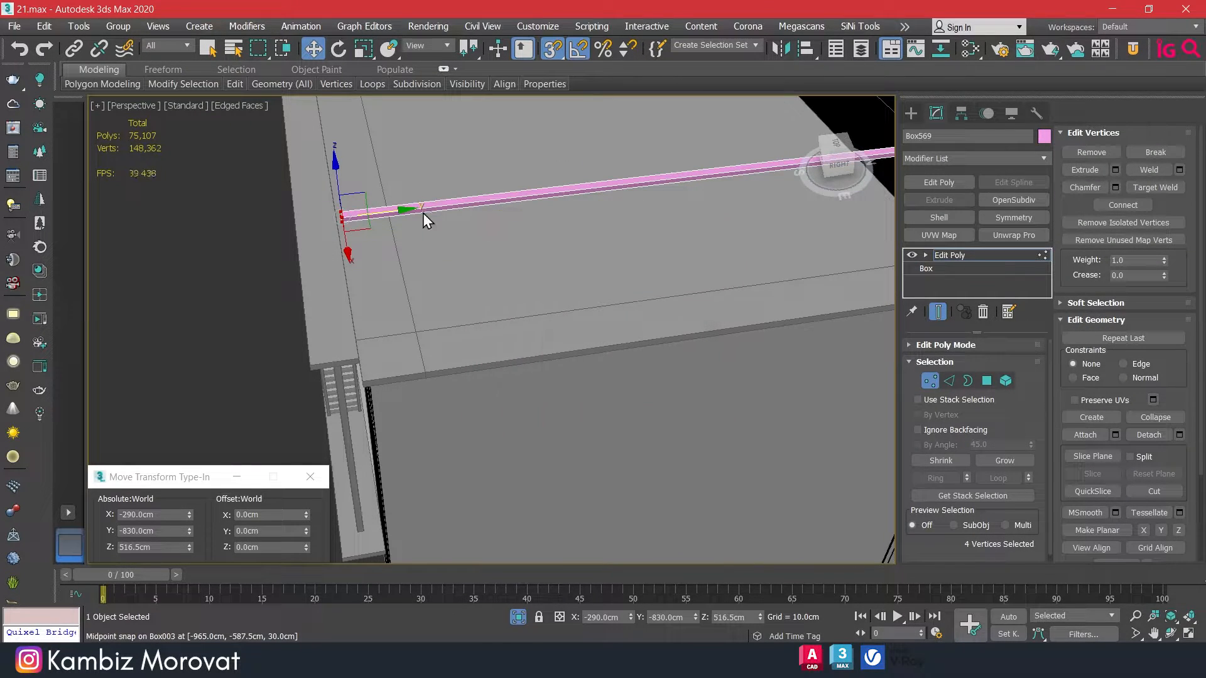
{"action": "left_click_drag", "start_coordinate": [400, 207], "coordinate": [402, 327]}
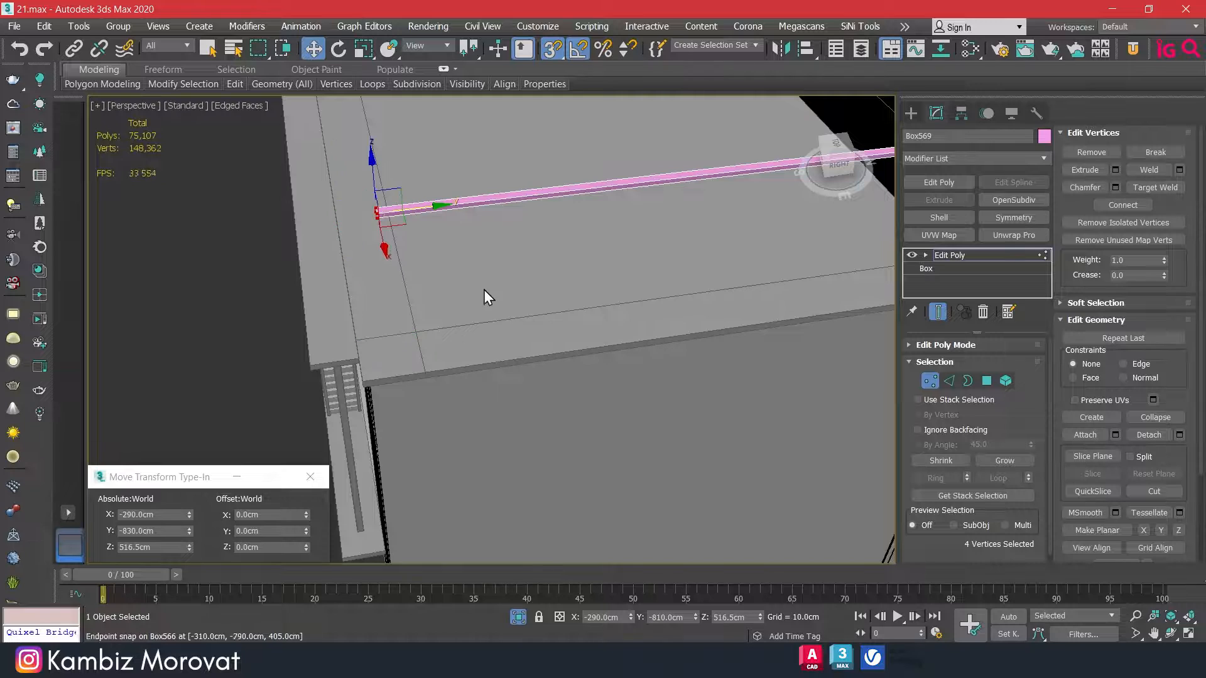
{"action": "right_click", "coordinate": [553, 49]}
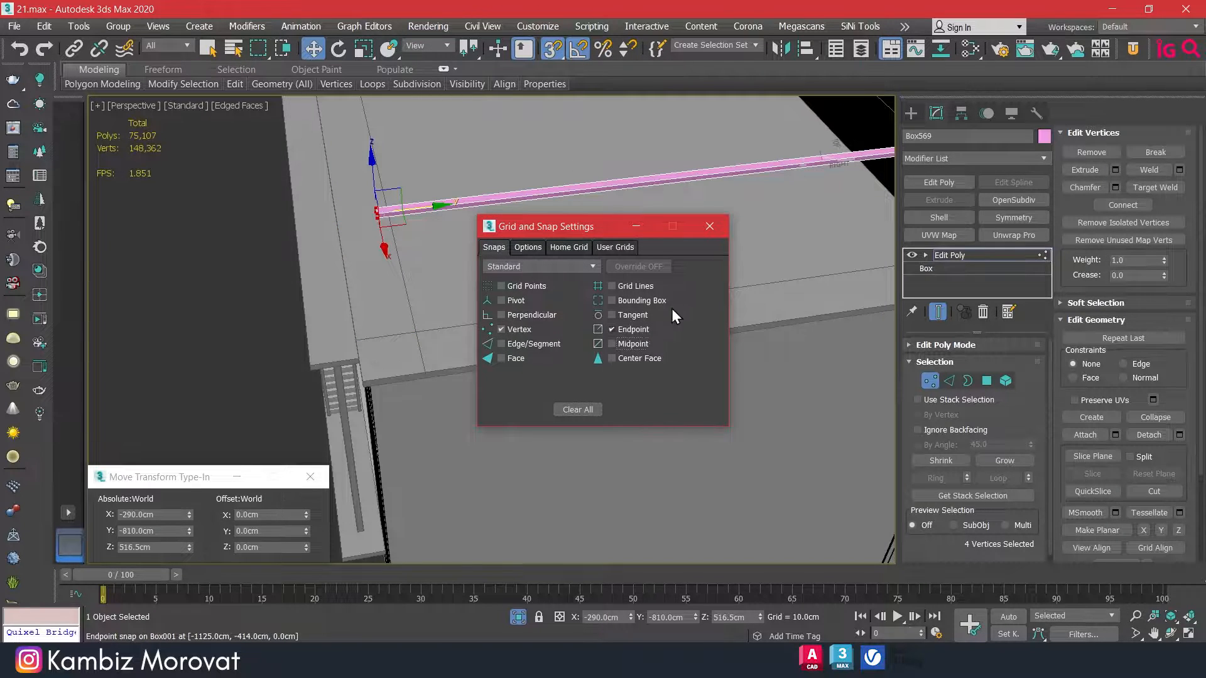
{"action": "left_click", "coordinate": [708, 227]}
Connect the box's four long edges with one segment and place the new edge loop 6 cm from the front end, at Y -804 cm
{"action": "left_click", "coordinate": [948, 380]}
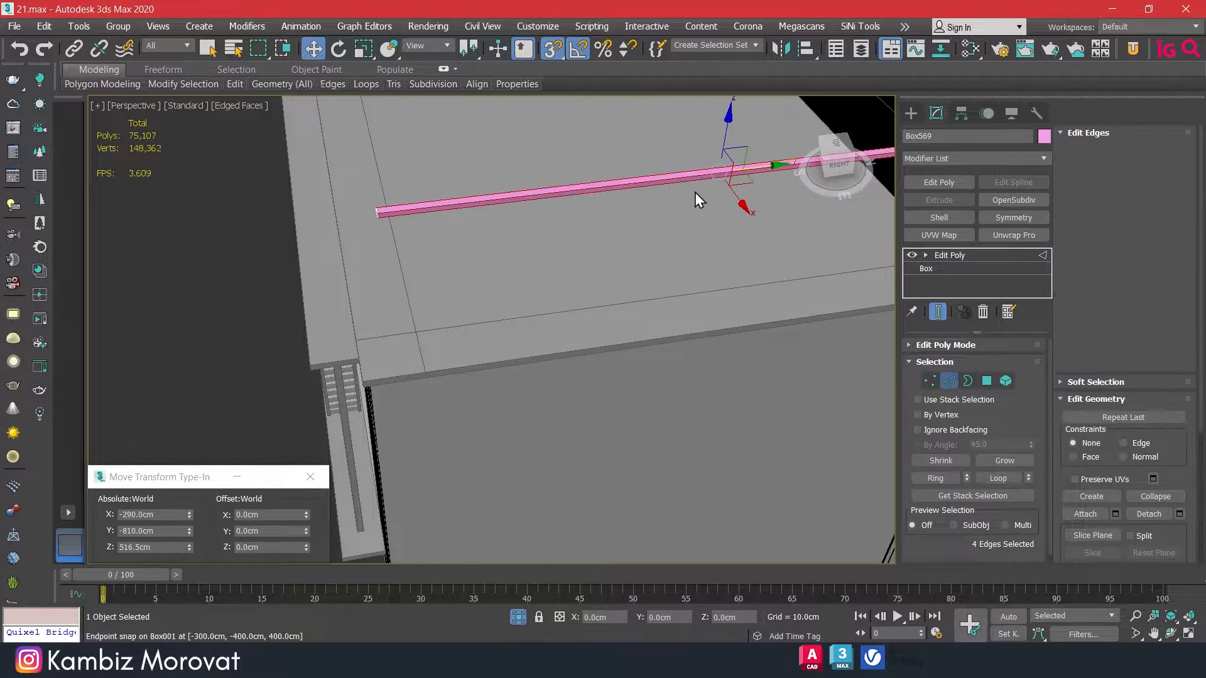
{"action": "left_click", "coordinate": [1179, 223]}
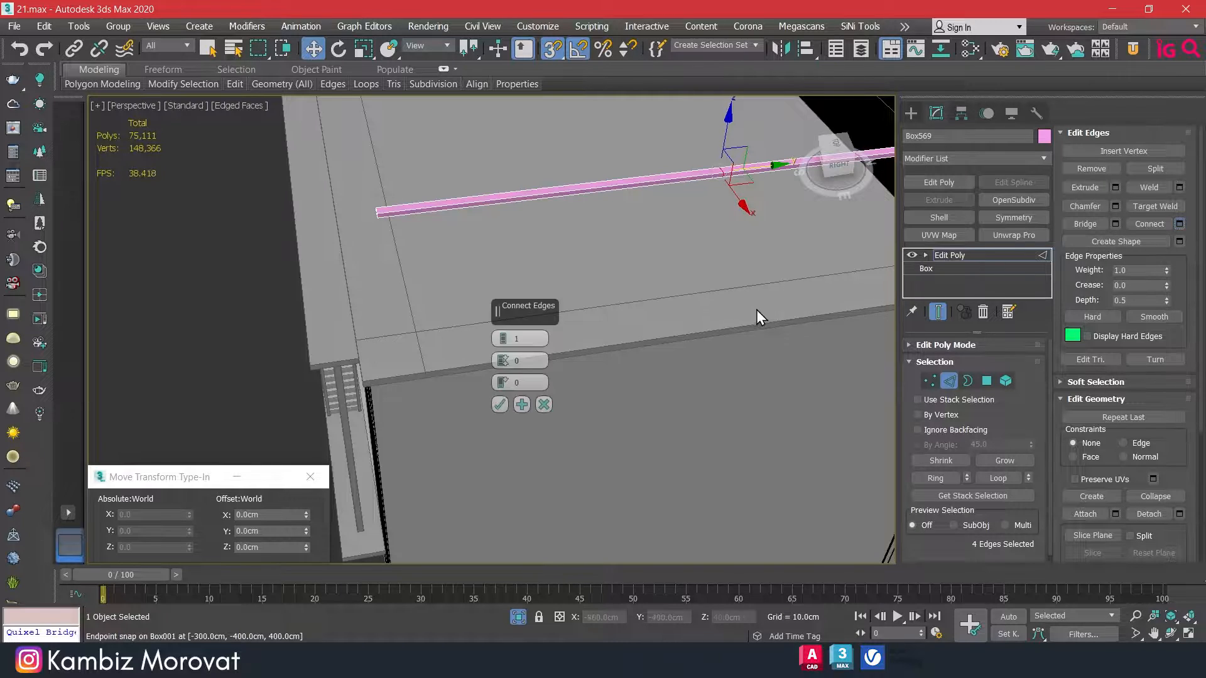
{"action": "left_click", "coordinate": [500, 405]}
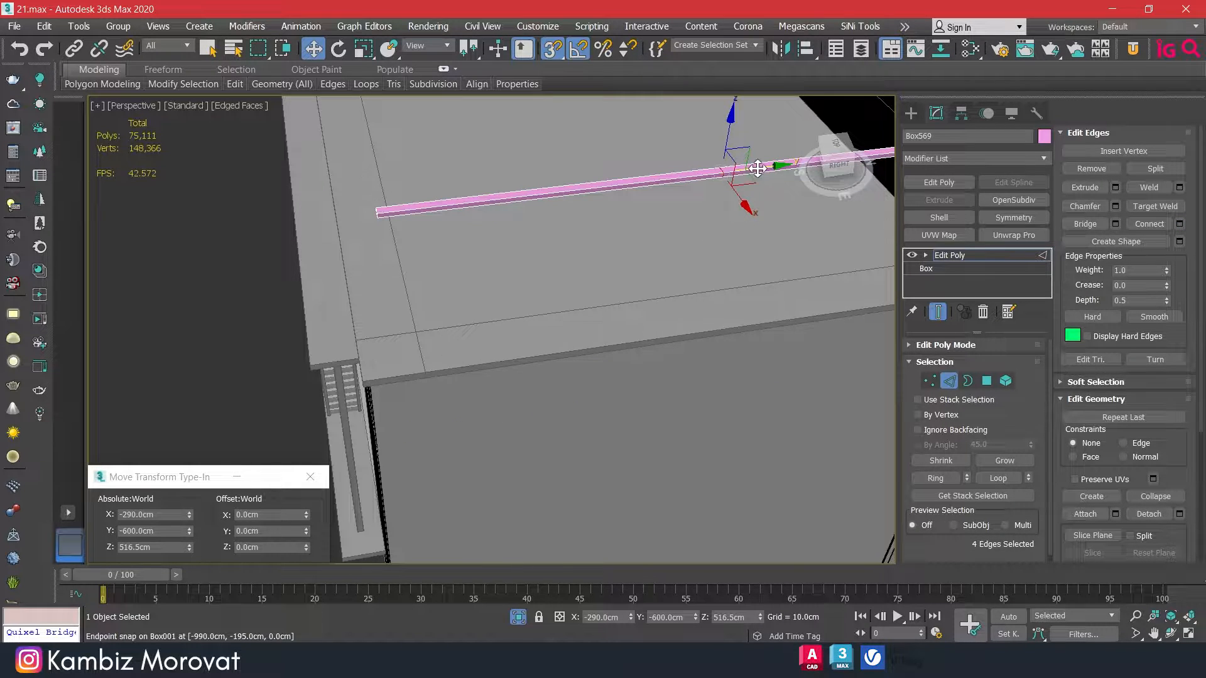
{"action": "left_click_drag", "start_coordinate": [438, 242], "coordinate": [379, 212]}
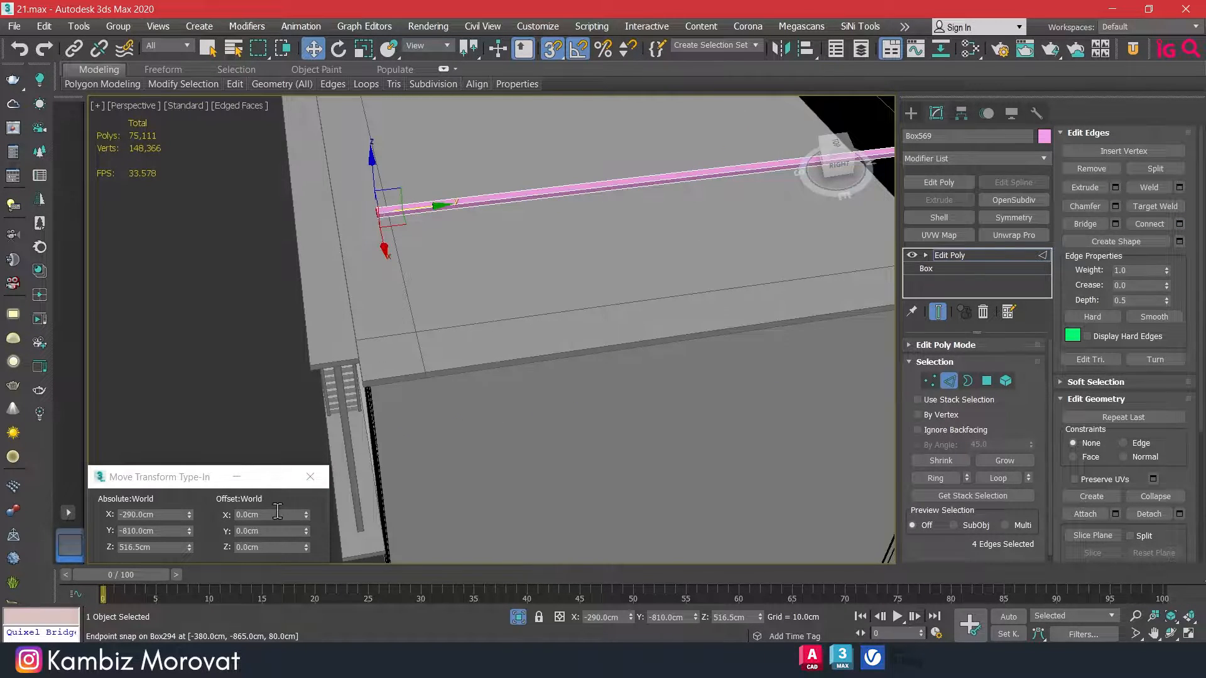
{"action": "left_click", "coordinate": [268, 532]}
{"action": "type", "text": "6"}
{"action": "key", "text": "Return"}
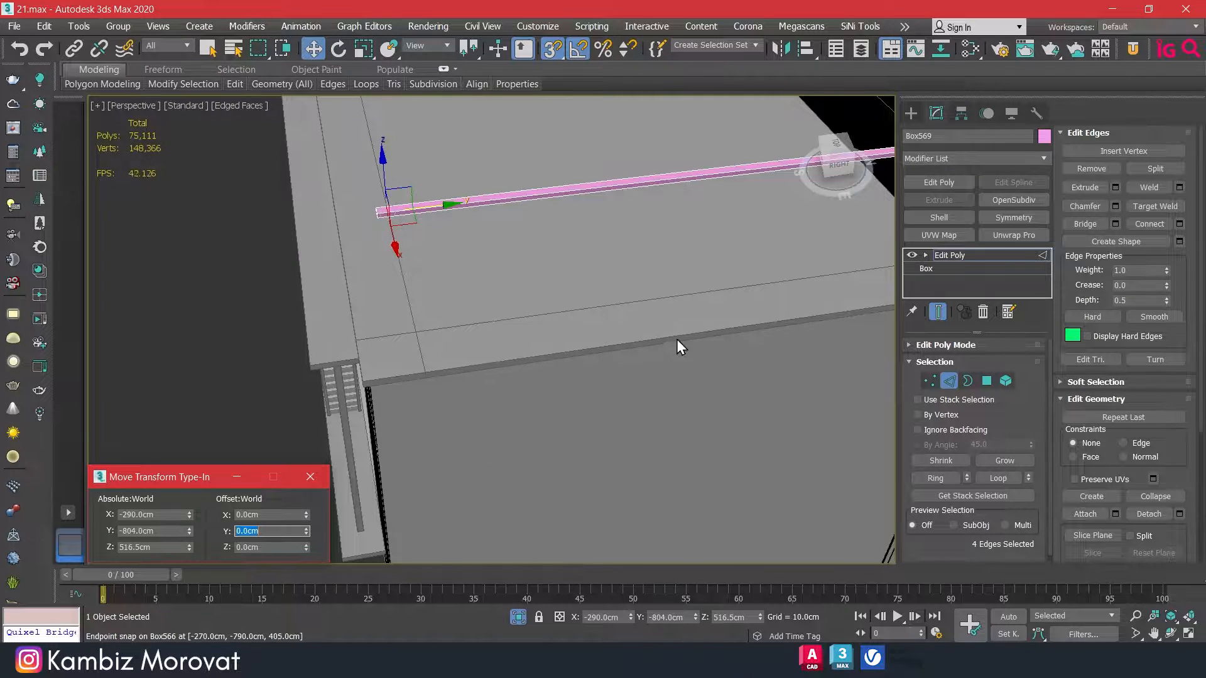
Extrude the outward side polygon of the railing box's front end segment by 78.646 cm along the front parapet
{"action": "left_click", "coordinate": [986, 381]}
{"action": "middle_click_drag", "start_coordinate": [584, 294], "coordinate": [711, 319], "text": "alt"}
{"action": "scroll", "coordinate": [634, 283], "scroll_direction": "up", "scroll_amount": 5}
{"action": "scroll", "coordinate": [642, 254], "scroll_direction": "down", "scroll_amount": 3}
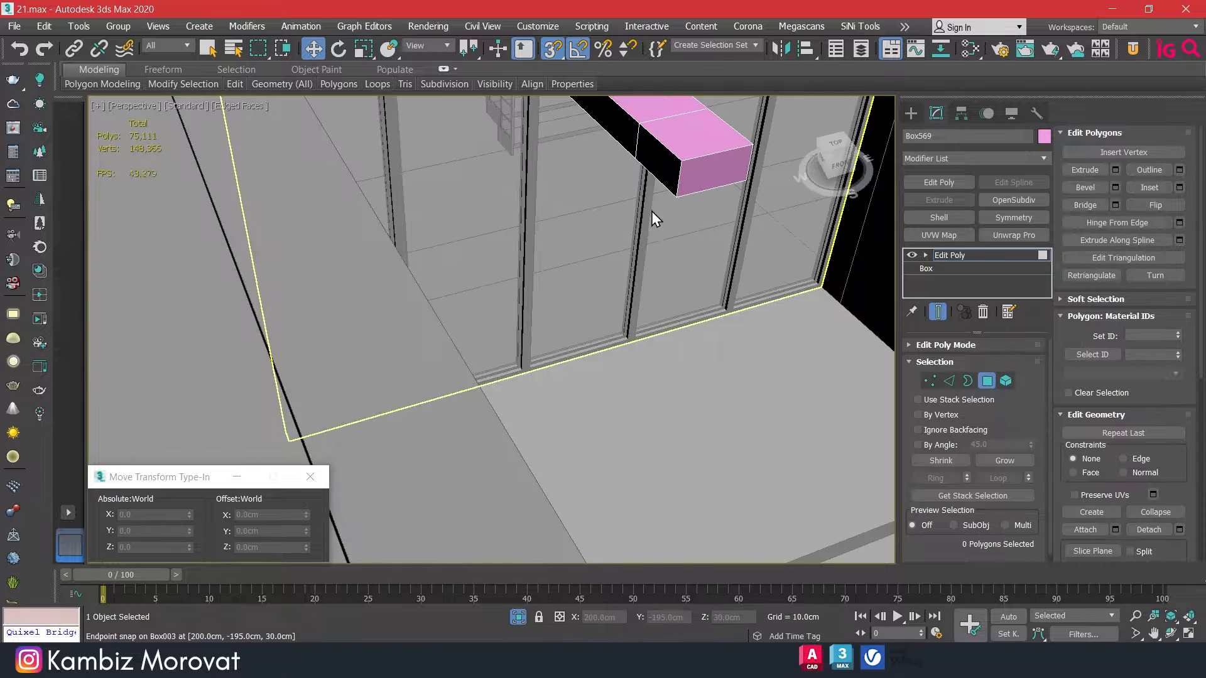
{"action": "left_click", "coordinate": [658, 170]}
{"action": "left_click", "coordinate": [1114, 170]}
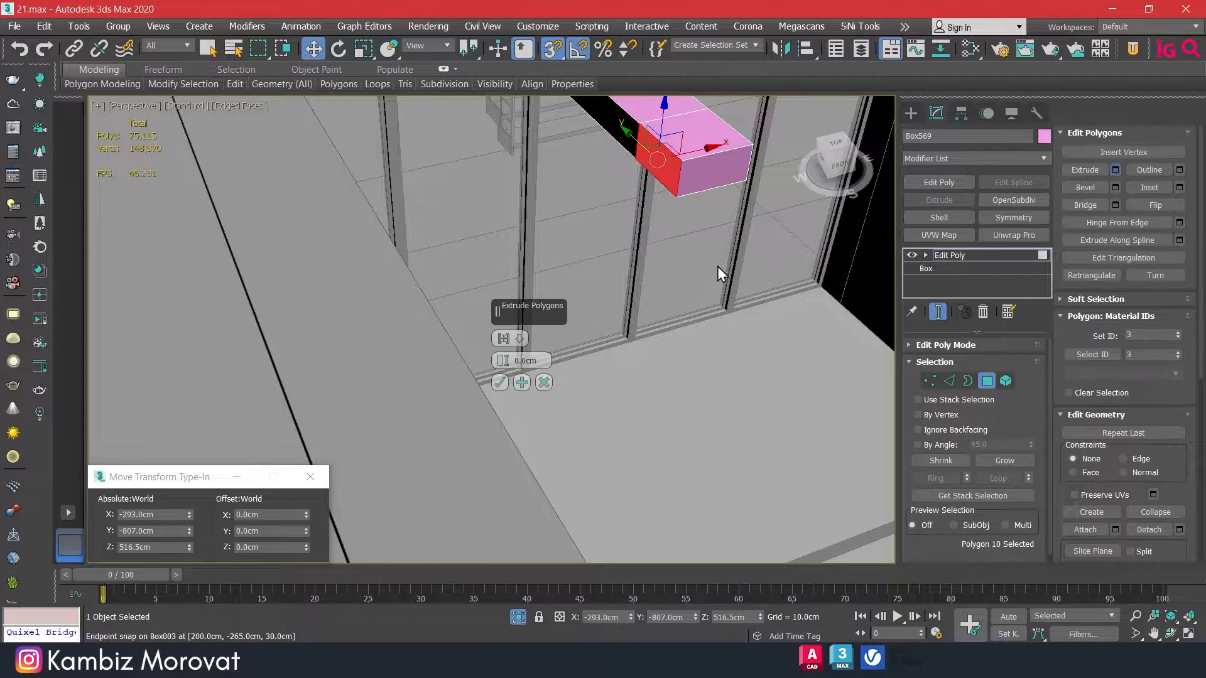
{"action": "left_click_drag", "start_coordinate": [503, 362], "coordinate": [503, 107]}
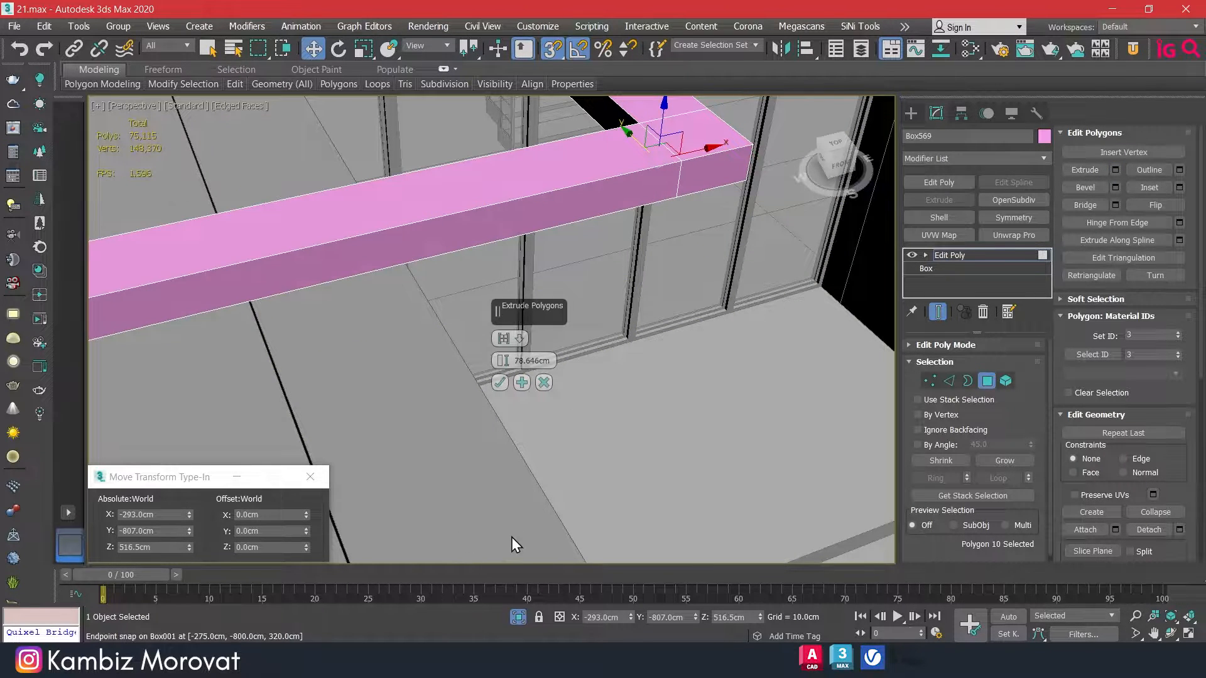
{"action": "left_click", "coordinate": [499, 383]}
Extend the extruded front rail by snapping its end face to the middle of the far side parapet at X -1110 cm
{"action": "scroll", "coordinate": [402, 395], "scroll_direction": "down", "scroll_amount": 5}
{"action": "scroll", "coordinate": [634, 238], "scroll_direction": "down", "scroll_amount": 5}
{"action": "mouse_move", "coordinate": [337, 395]}
{"action": "middle_mouse_down"}
{"action": "mouse_move", "coordinate": [637, 236]}
{"action": "mouse_move", "coordinate": [573, 251]}
{"action": "middle_mouse_up"}
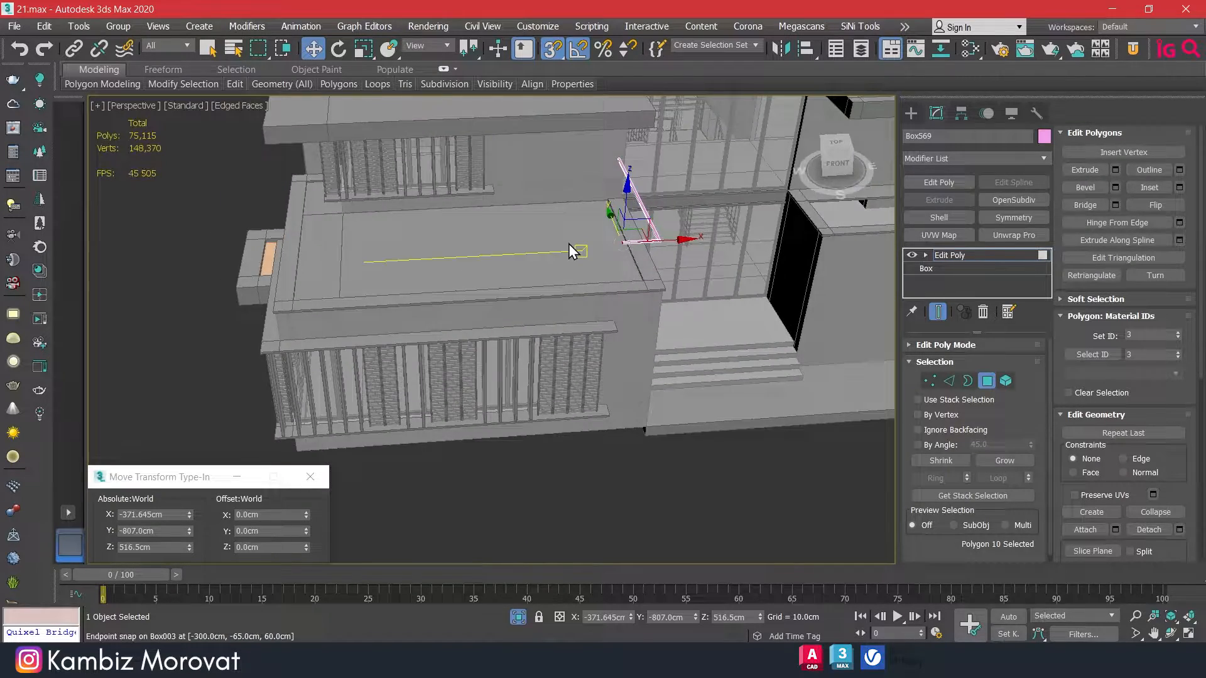
{"action": "right_click", "coordinate": [549, 49]}
{"action": "left_click", "coordinate": [709, 226]}
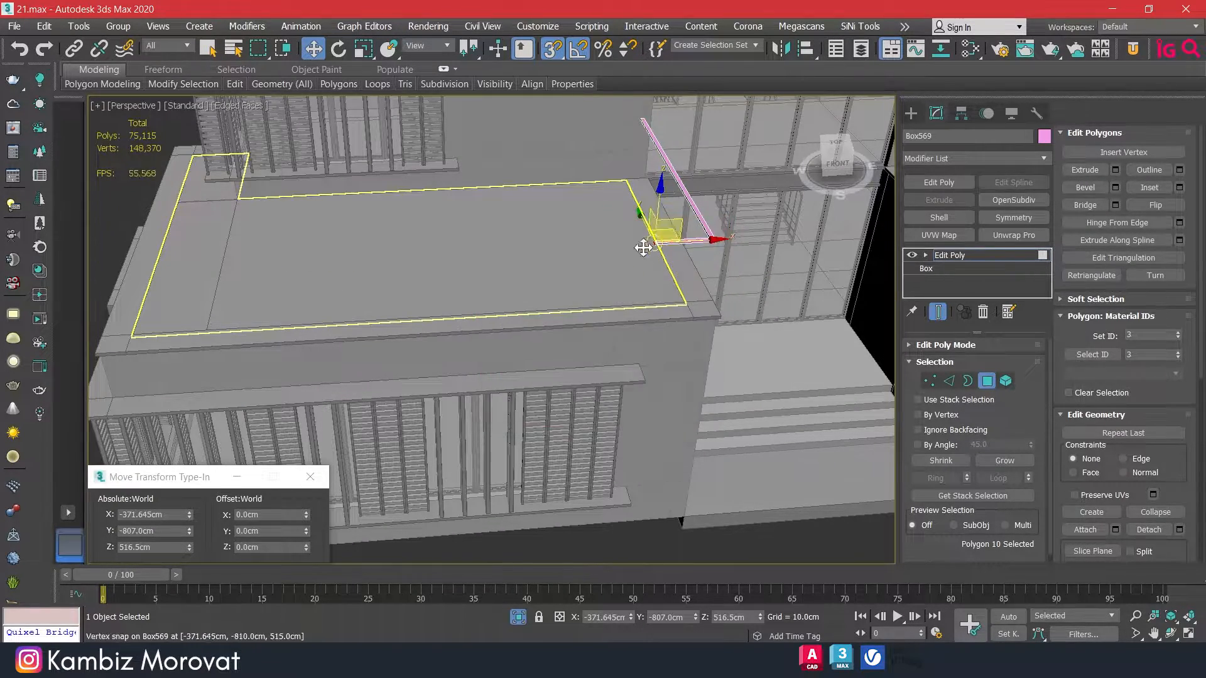
{"action": "left_click_drag", "start_coordinate": [693, 242], "coordinate": [135, 332]}
{"action": "scroll", "coordinate": [323, 284], "scroll_direction": "up", "scroll_amount": 5}
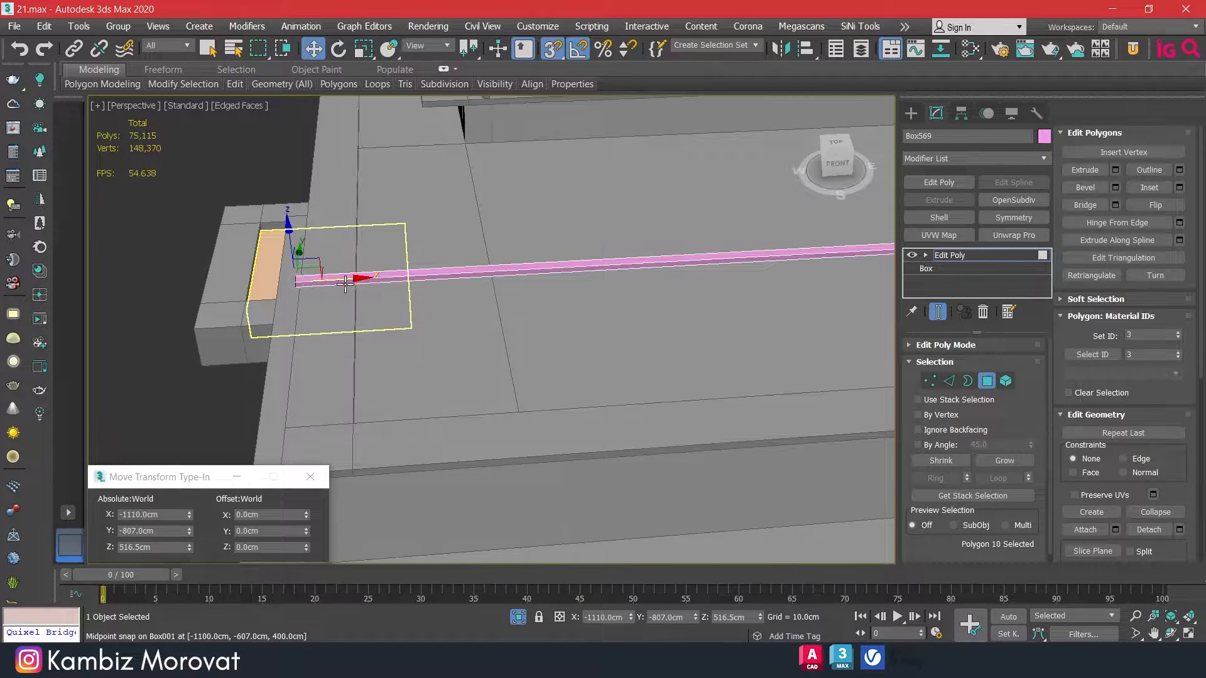
{"action": "left_click", "coordinate": [345, 284]}
{"action": "middle_click_drag", "start_coordinate": [345, 285], "coordinate": [528, 263]}
{"action": "key", "text": "ctrl+z"}
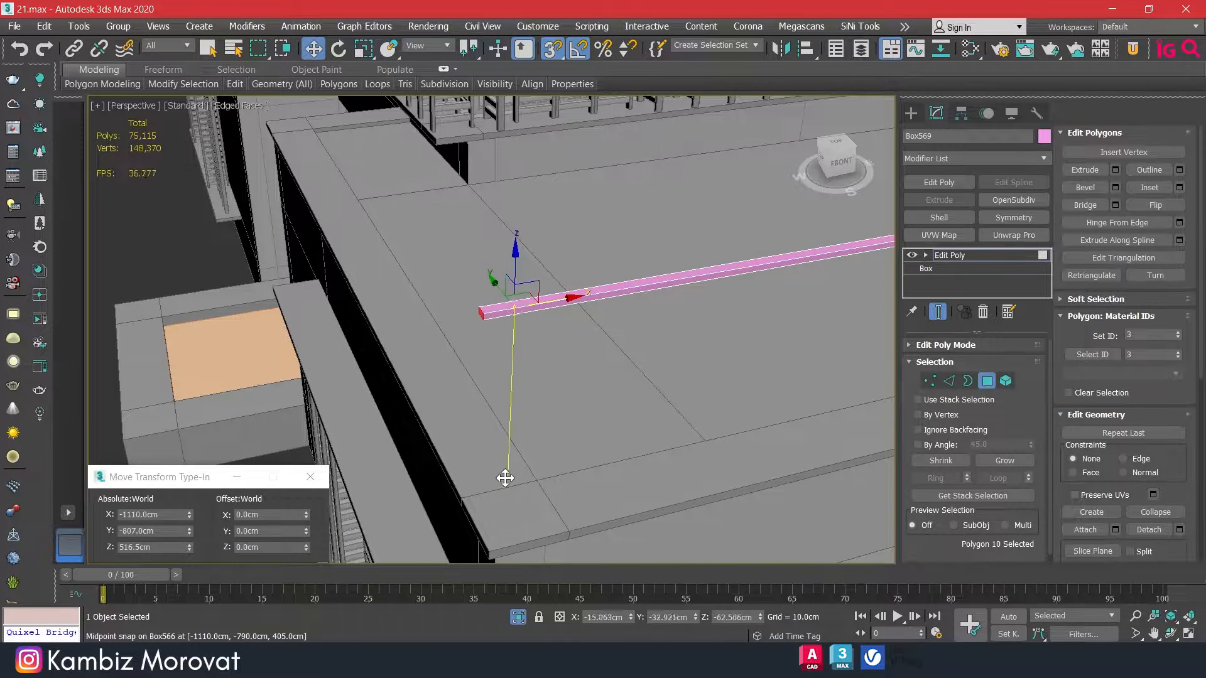
{"action": "middle_click_drag", "start_coordinate": [590, 423], "coordinate": [559, 414], "text": "alt"}
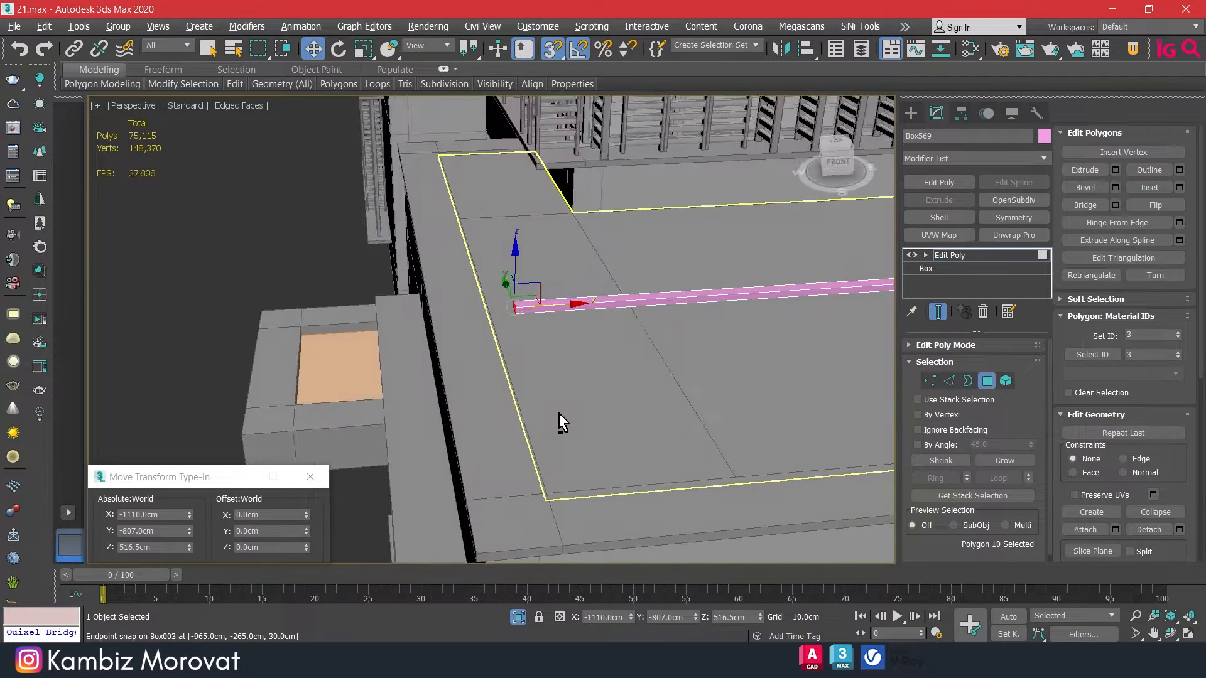
Connect the four long edges of the front rail with one segment
{"action": "left_click", "coordinate": [954, 381]}
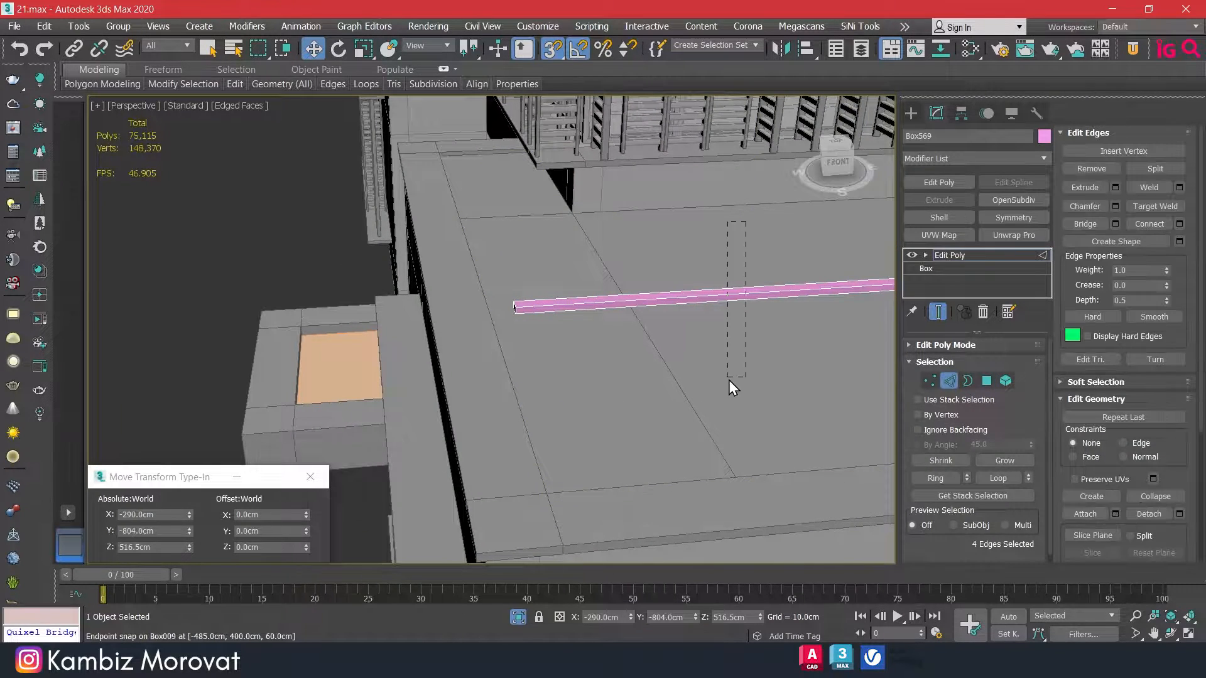
{"action": "left_click", "coordinate": [1180, 224]}
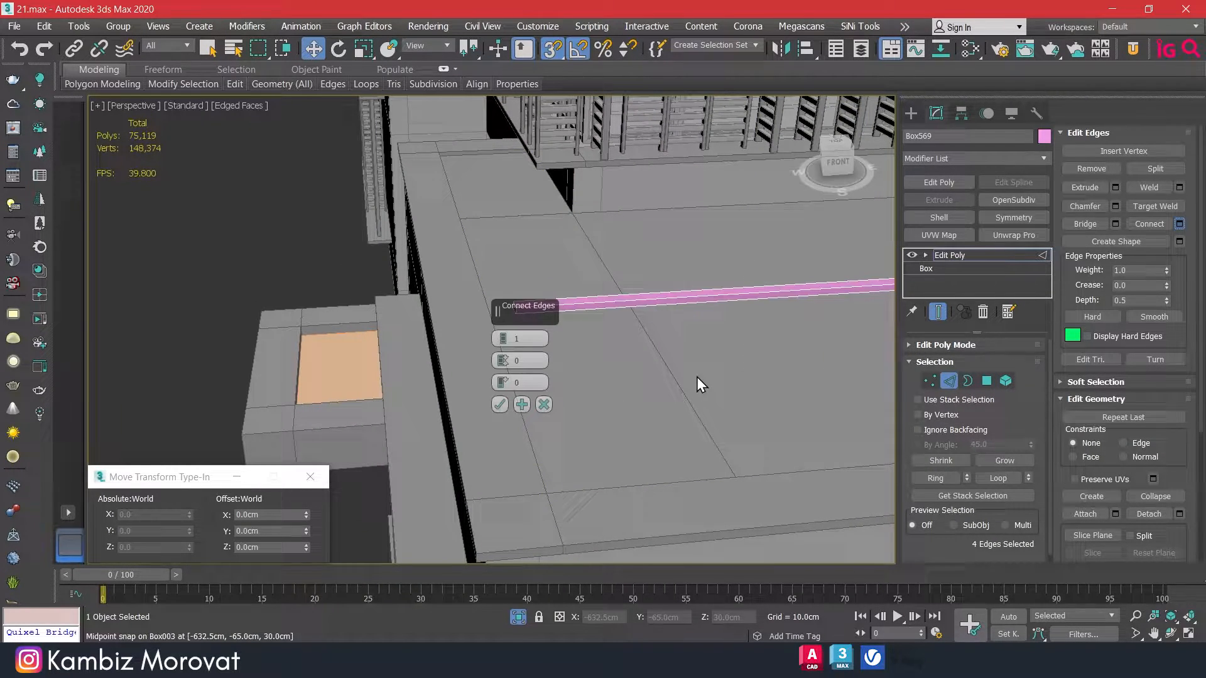
{"action": "left_click", "coordinate": [501, 406]}
{"action": "middle_click_drag", "start_coordinate": [696, 375], "coordinate": [409, 299]}
{"action": "left_click_drag", "start_coordinate": [447, 308], "coordinate": [463, 324]}
{"action": "middle_click_drag", "start_coordinate": [464, 325], "coordinate": [603, 329]}
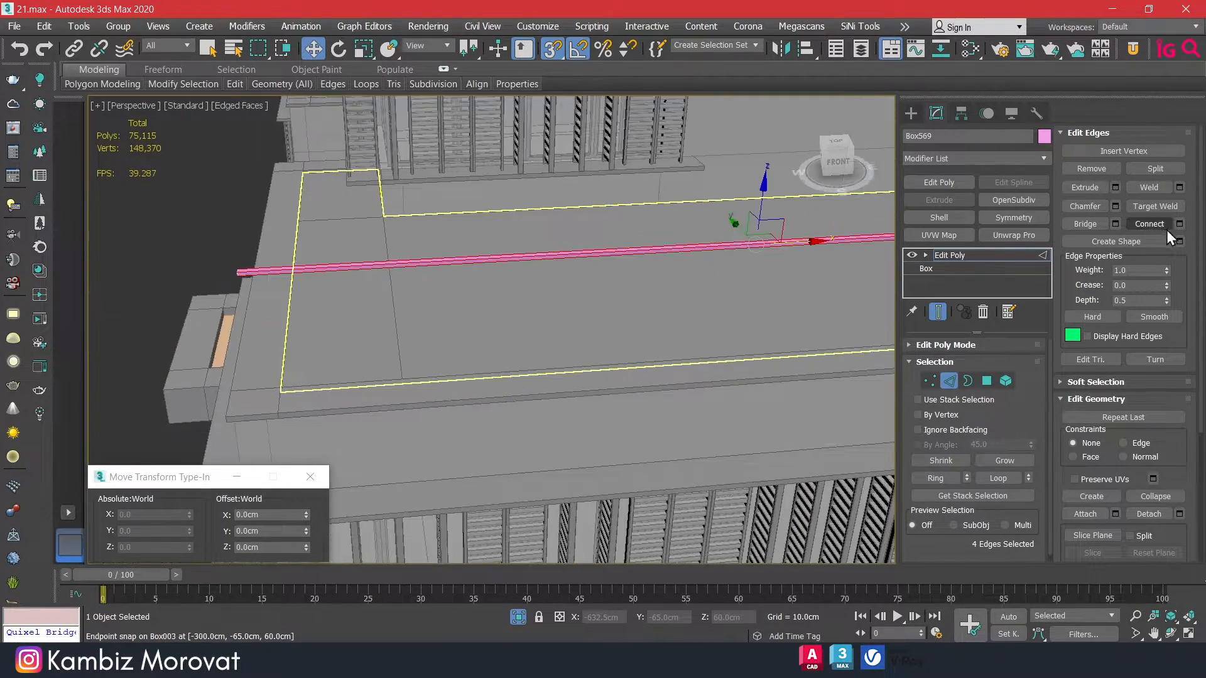
{"action": "left_click", "coordinate": [1180, 224]}
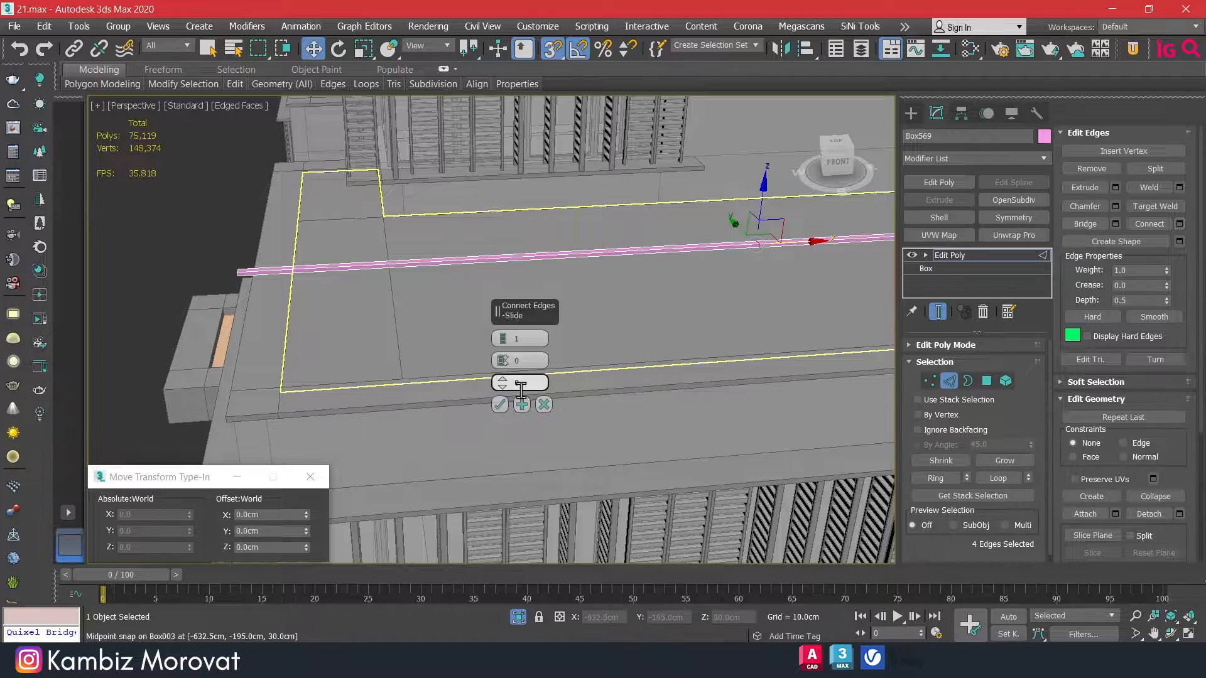
{"action": "left_click", "coordinate": [501, 404]}
Snap the front rail's new edge loop to its far end, and offset it 6 cm along X to -1104 cm
{"action": "middle_click_drag", "start_coordinate": [501, 404], "coordinate": [663, 343]}
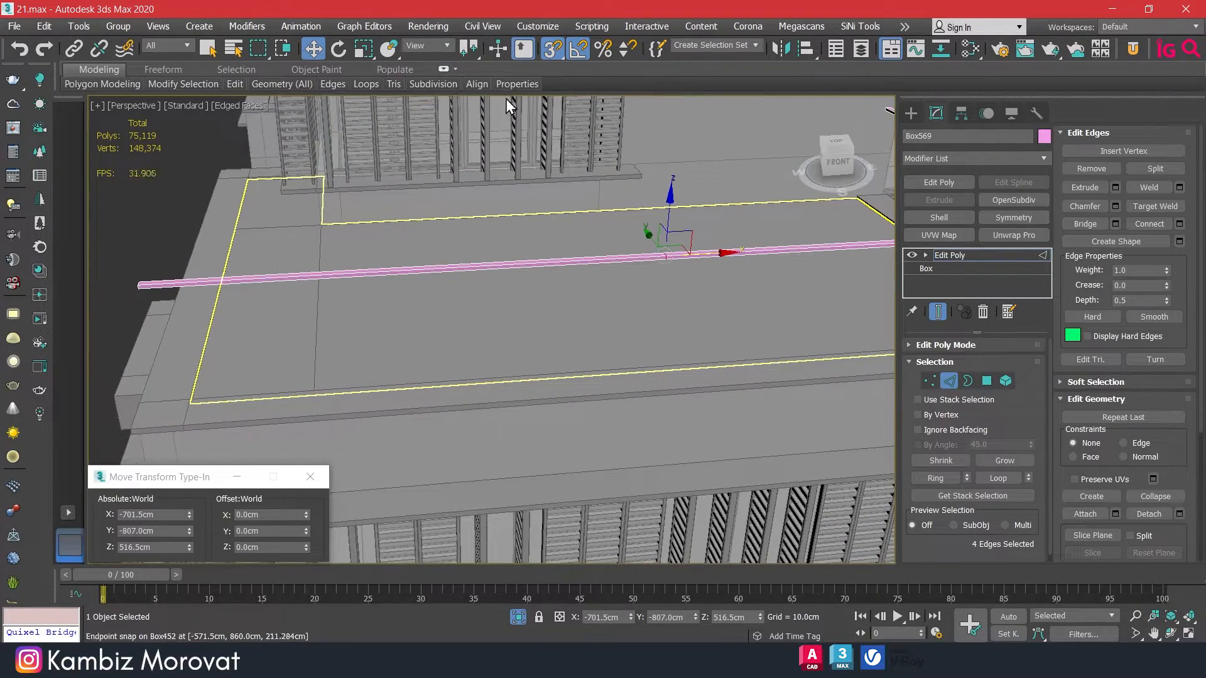
{"action": "middle_click_drag", "start_coordinate": [560, 277], "coordinate": [582, 230]}
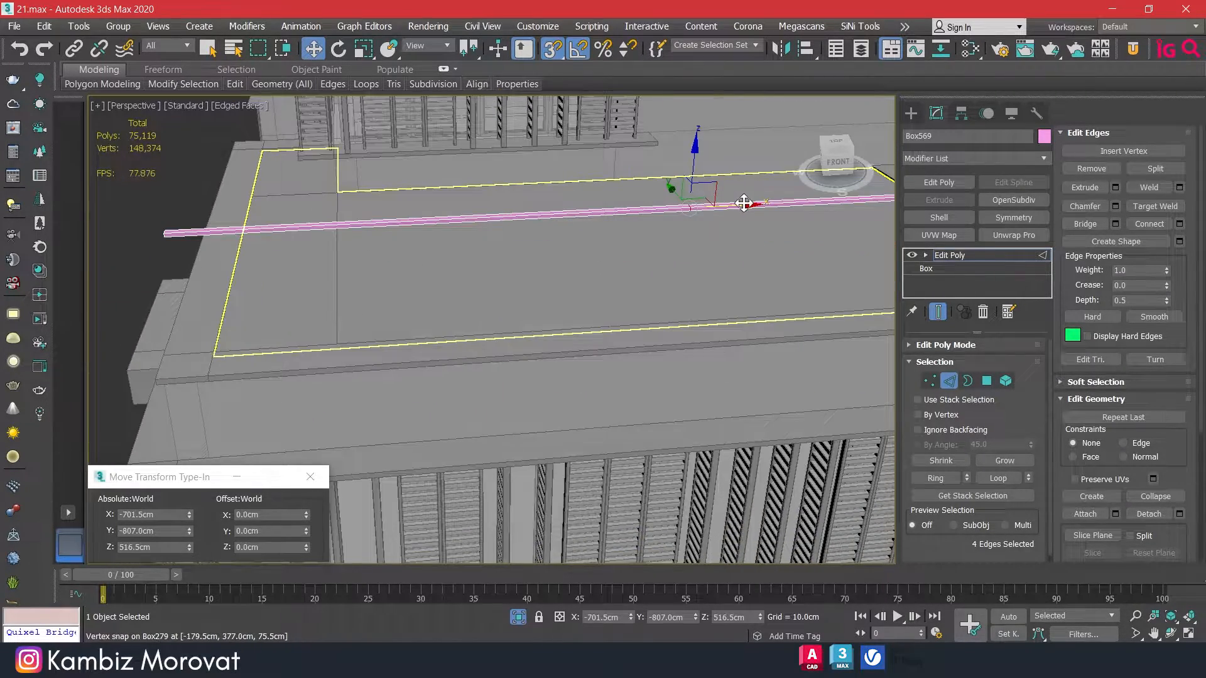
{"action": "left_click_drag", "start_coordinate": [744, 202], "coordinate": [164, 234]}
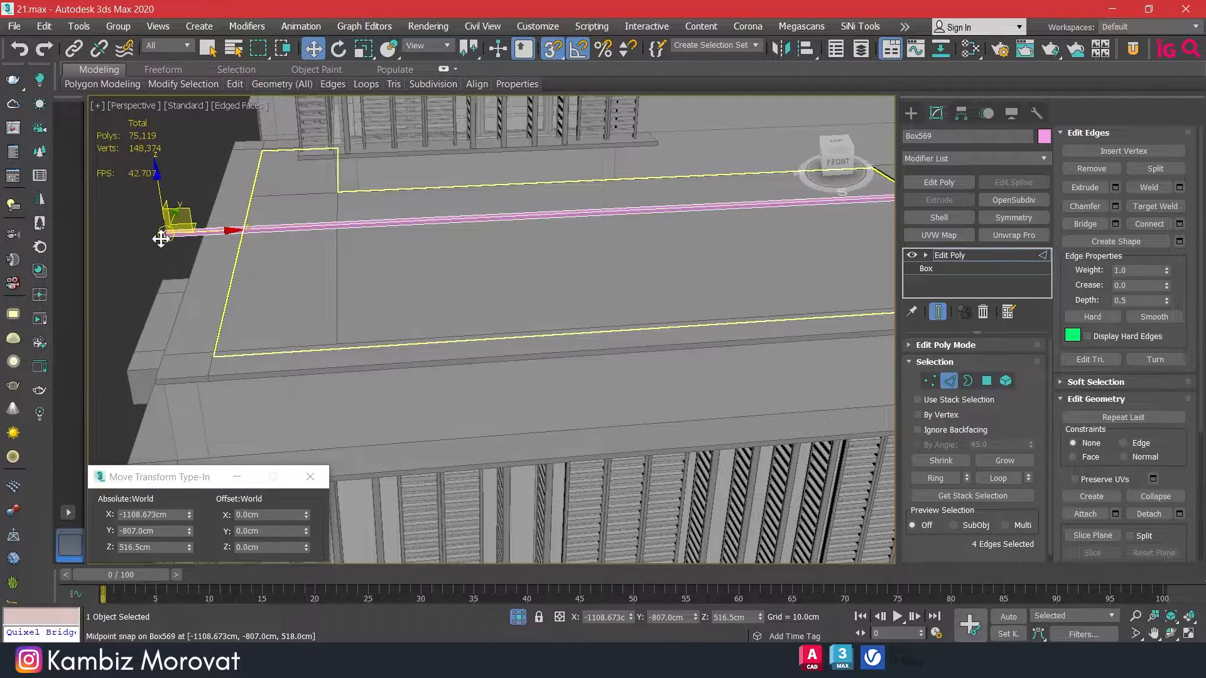
{"action": "scroll", "coordinate": [163, 239], "scroll_direction": "up", "scroll_amount": 5}
{"action": "middle_click_drag", "start_coordinate": [263, 249], "coordinate": [255, 263]}
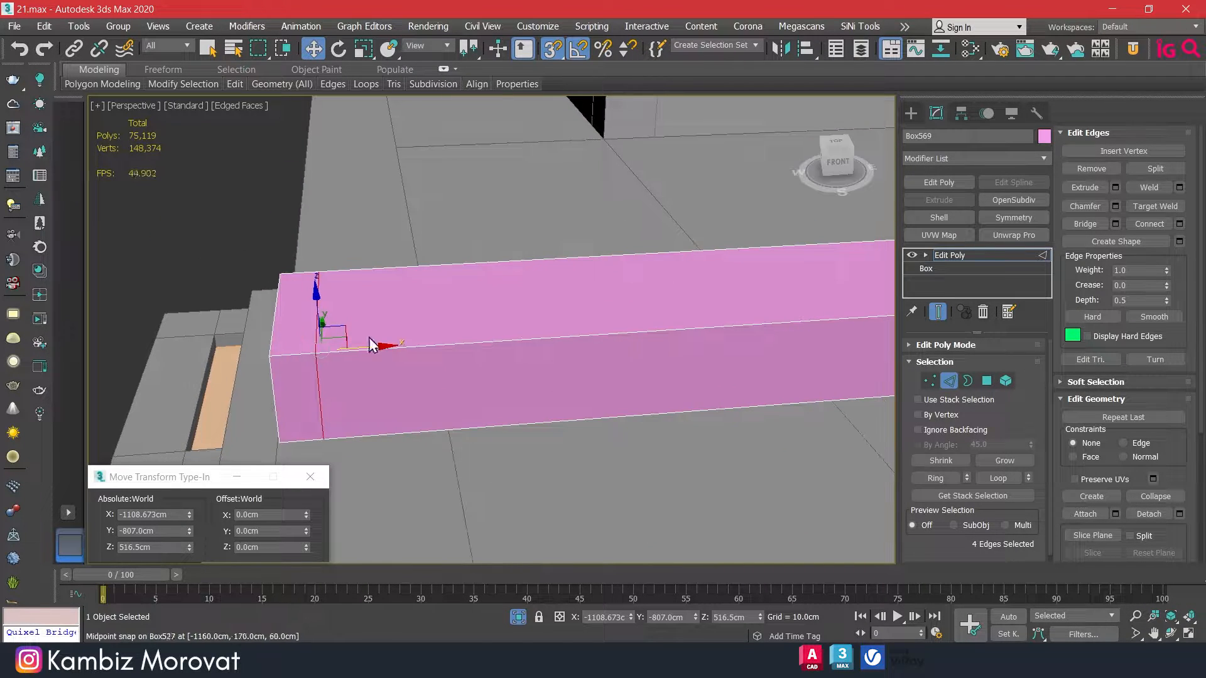
{"action": "left_click_drag", "start_coordinate": [384, 346], "coordinate": [277, 276]}
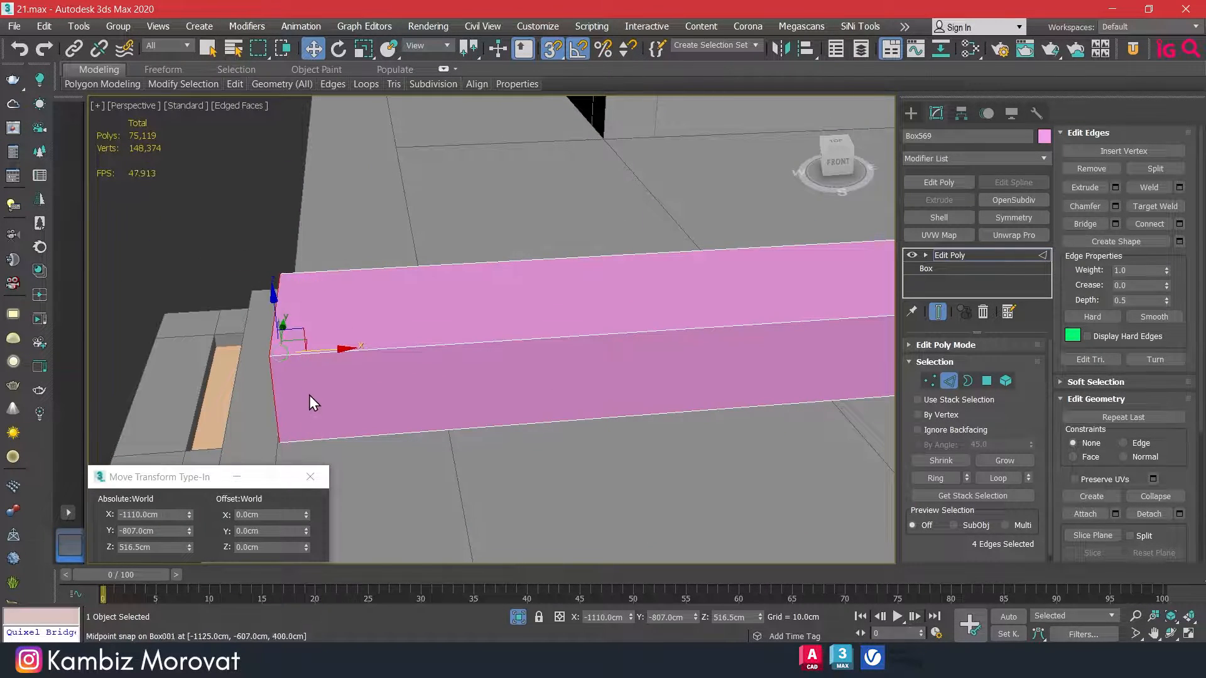
{"action": "left_click", "coordinate": [264, 515]}
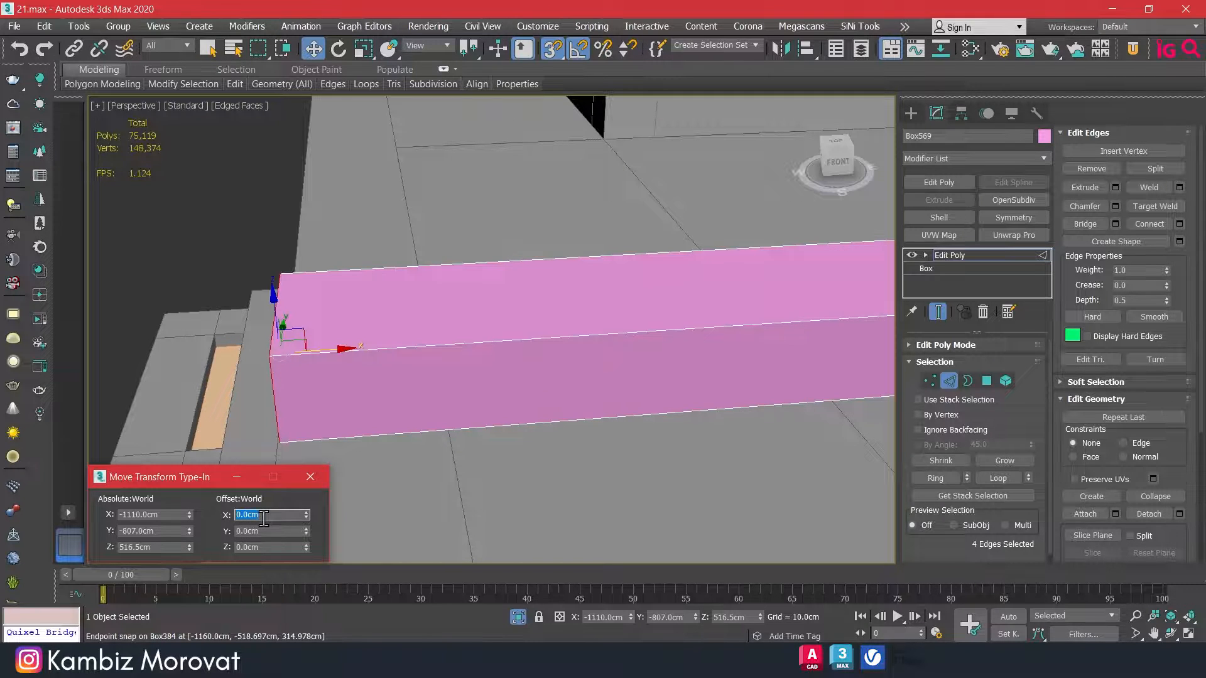
{"action": "type", "text": "6"}
{"action": "key", "text": "Return"}
Extrude the inward side polygon of the front rail's far end segment by 78.646 cm to start the side rail
{"action": "left_click", "coordinate": [986, 382]}
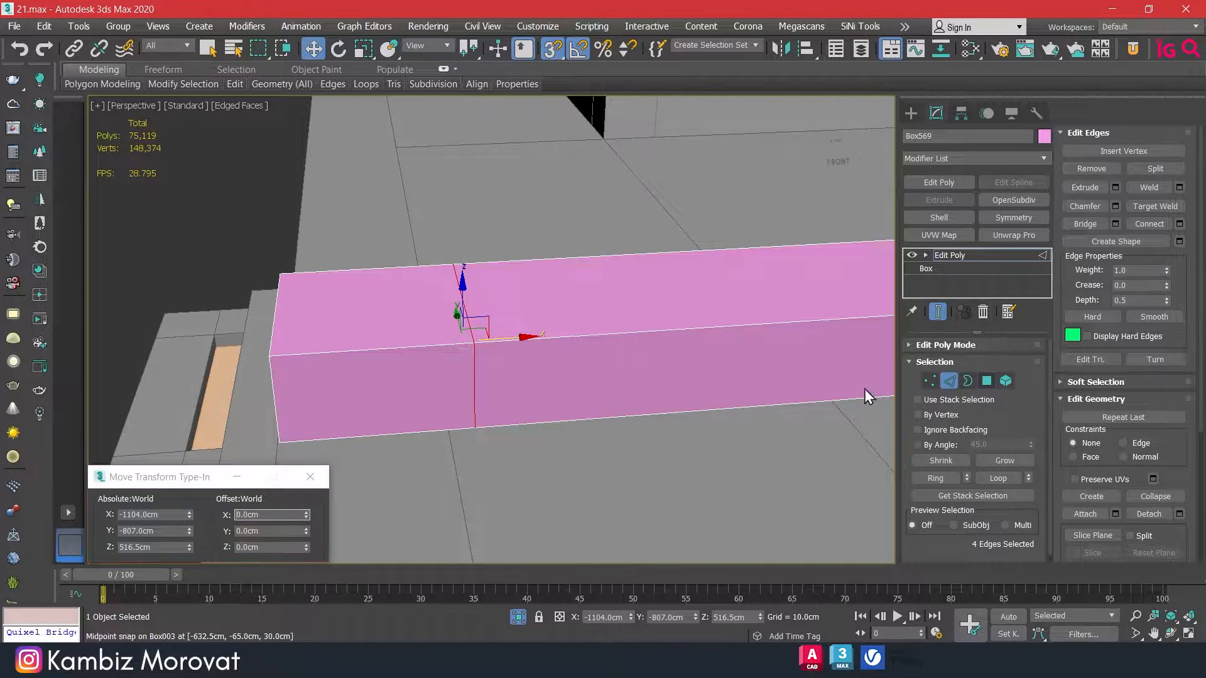
{"action": "scroll", "coordinate": [480, 340], "scroll_direction": "down", "scroll_amount": 3}
{"action": "middle_click_drag", "start_coordinate": [479, 340], "coordinate": [678, 364], "text": "alt"}
{"action": "left_click", "coordinate": [382, 347]}
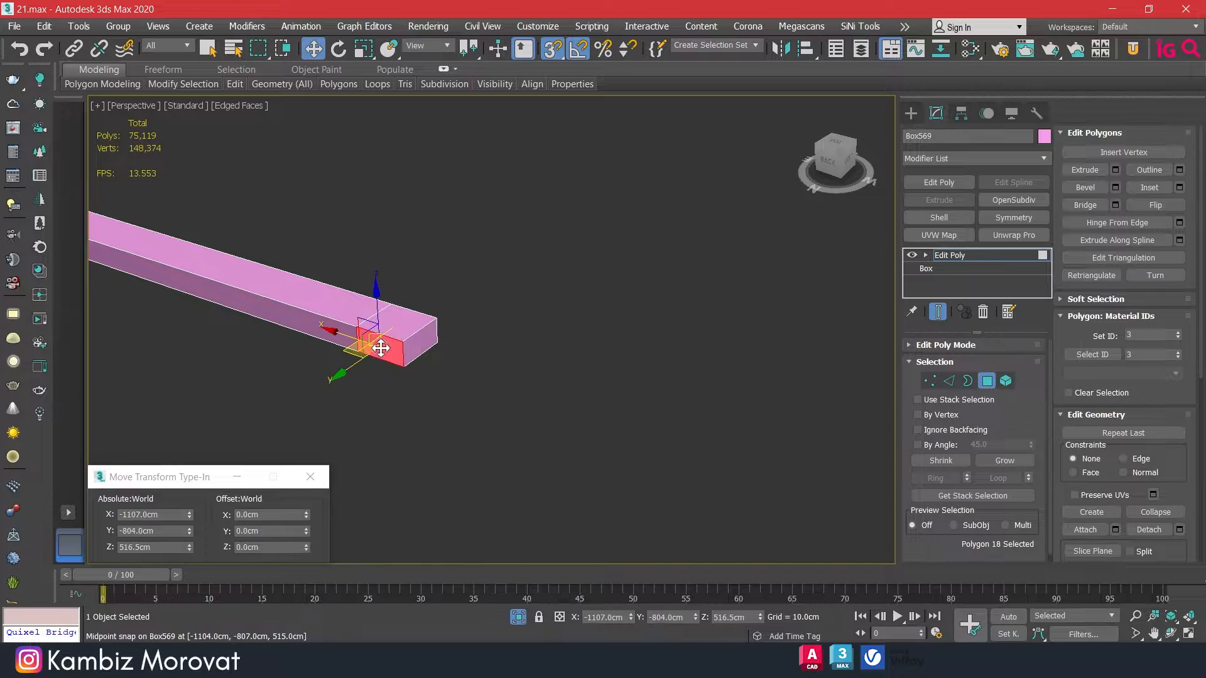
{"action": "left_click", "coordinate": [1115, 169]}
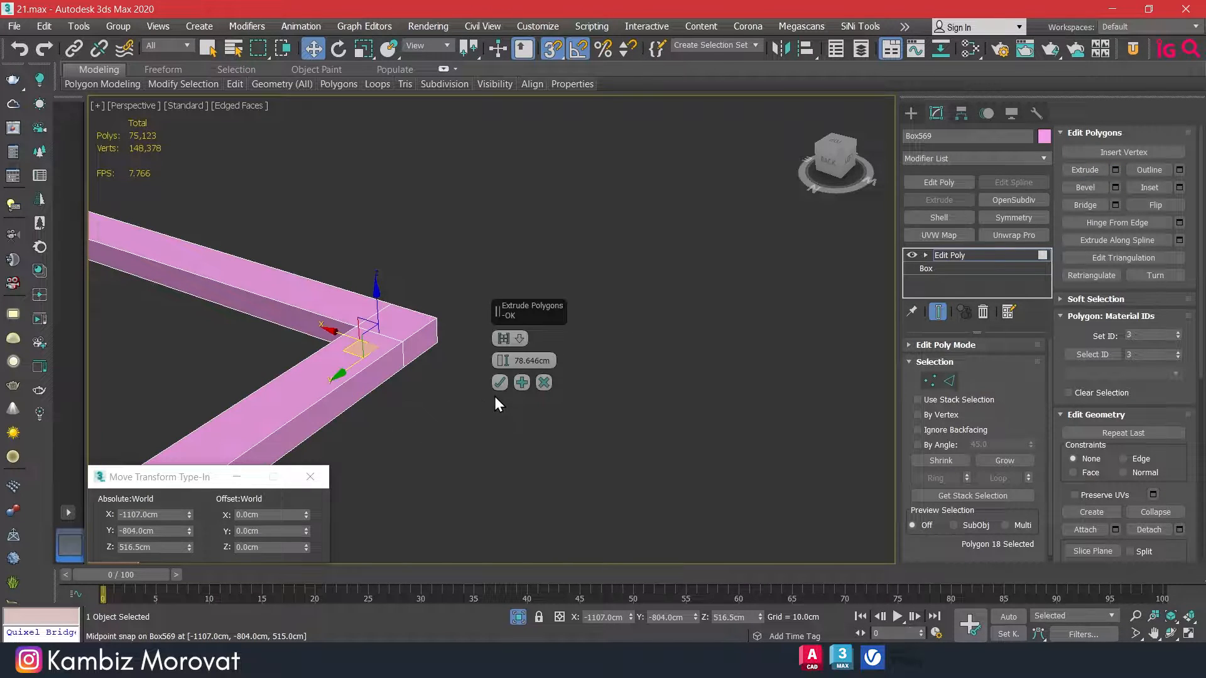
{"action": "left_click", "coordinate": [498, 387]}
Extend the side rail along its parapet by snapping its end face to the middle of the rear parapet at Y -185 cm
{"action": "scroll", "coordinate": [468, 391], "scroll_direction": "down", "scroll_amount": 8}
{"action": "middle_click_drag", "start_coordinate": [463, 388], "coordinate": [496, 300]}
{"action": "scroll", "coordinate": [497, 301], "scroll_direction": "up", "scroll_amount": 3}
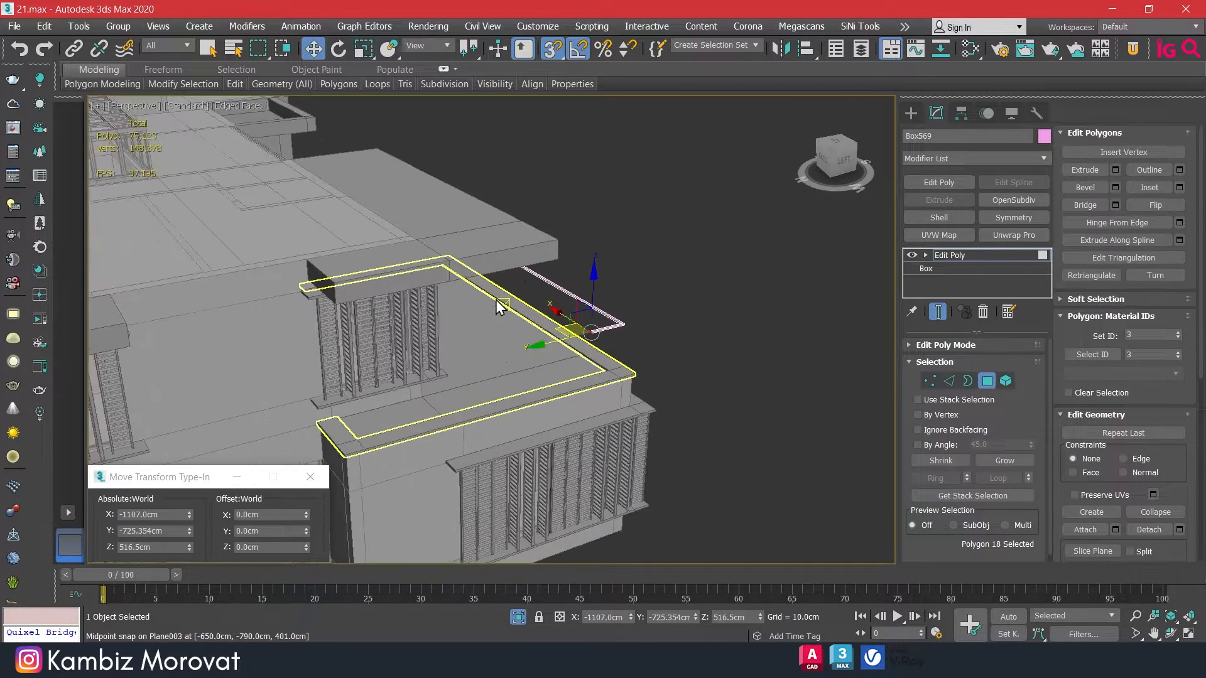
{"action": "scroll", "coordinate": [519, 372], "scroll_direction": "up", "scroll_amount": 4}
{"action": "middle_click_drag", "start_coordinate": [519, 373], "coordinate": [602, 335]}
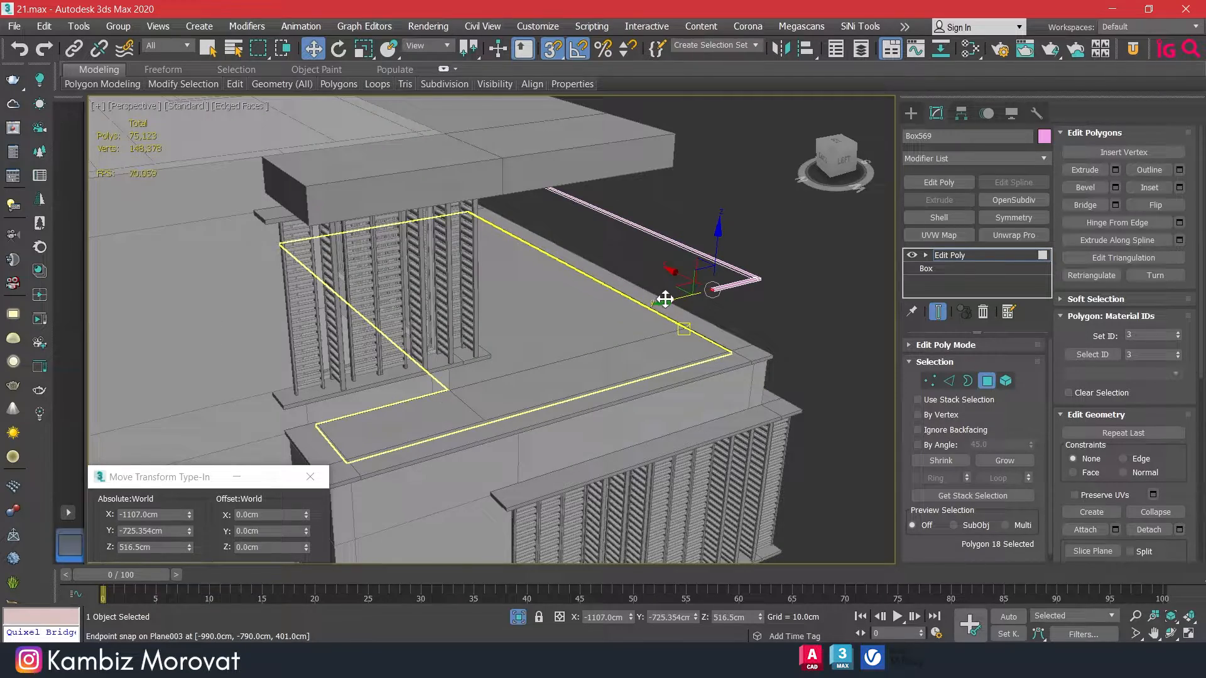
{"action": "left_click_drag", "start_coordinate": [665, 300], "coordinate": [468, 417]}
{"action": "middle_click_drag", "start_coordinate": [398, 431], "coordinate": [468, 417]}
{"action": "left_click_drag", "start_coordinate": [469, 417], "coordinate": [429, 441]}
{"action": "middle_click_drag", "start_coordinate": [489, 431], "coordinate": [461, 417], "text": "alt"}
{"action": "scroll", "coordinate": [447, 397], "scroll_direction": "up", "scroll_amount": 3}
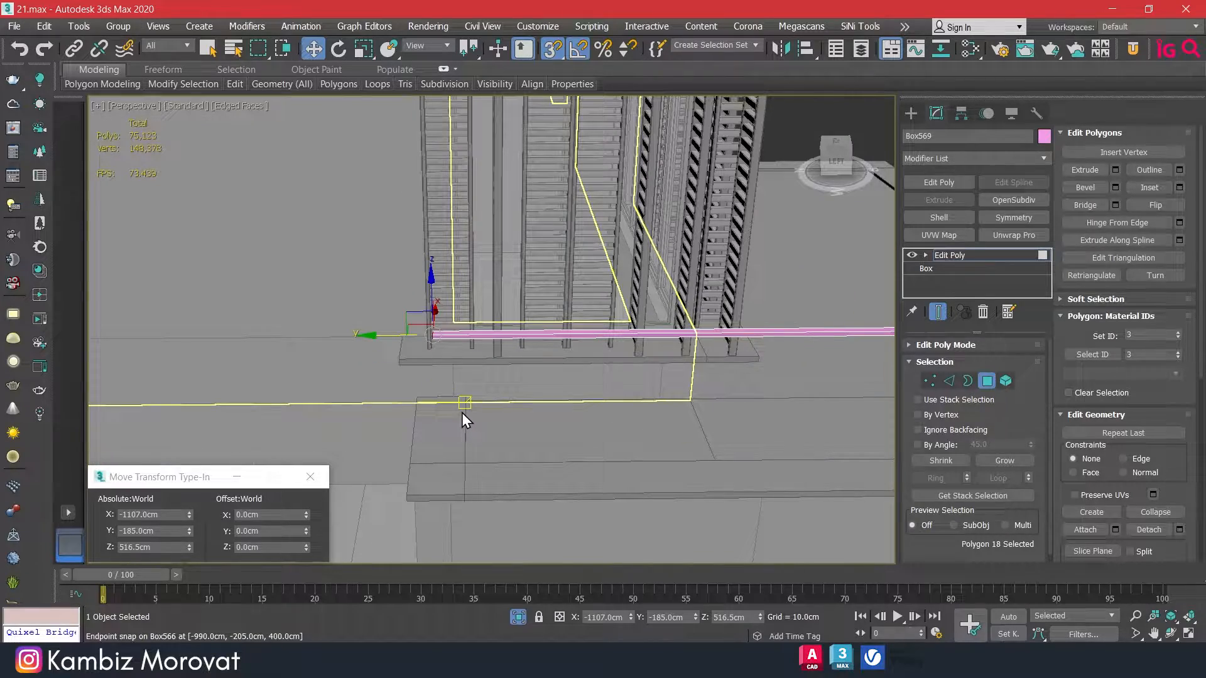
{"action": "scroll", "coordinate": [551, 399], "scroll_direction": "down", "scroll_amount": 3}
{"action": "middle_click_drag", "start_coordinate": [590, 385], "coordinate": [572, 320], "text": "alt"}
{"action": "middle_click_drag", "start_coordinate": [487, 314], "coordinate": [542, 321]}
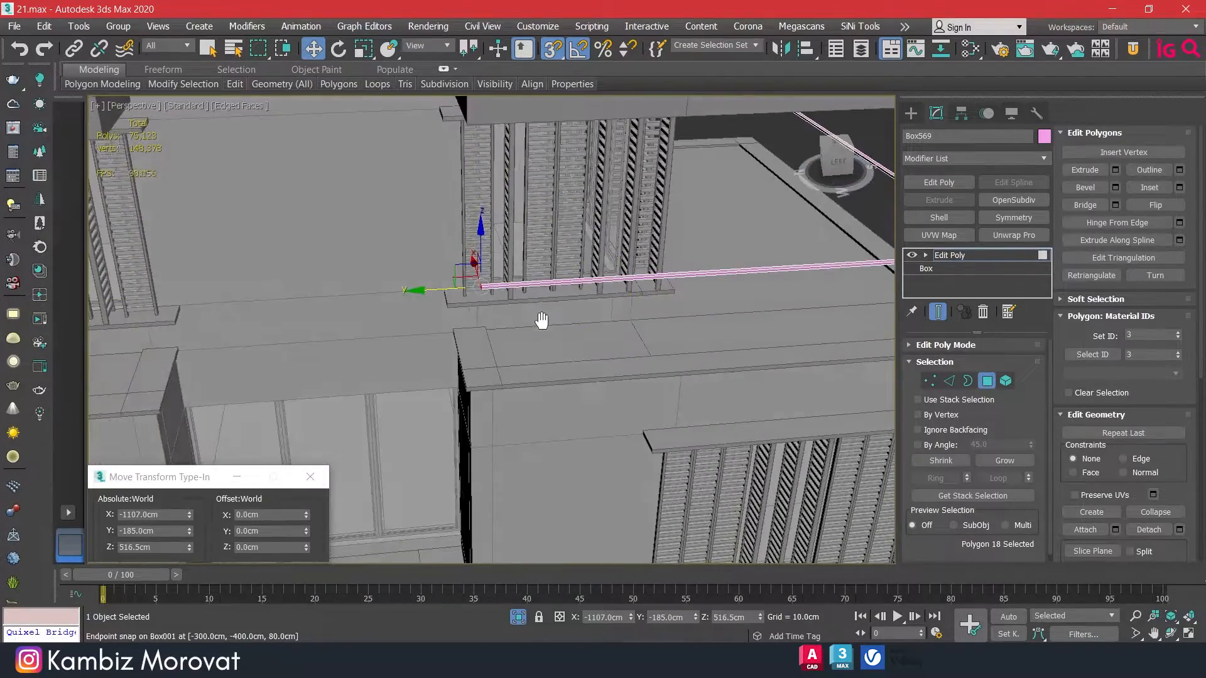
Connect the four long edges of the side rail with one segment
{"action": "scroll", "coordinate": [484, 294], "scroll_direction": "up", "scroll_amount": 2}
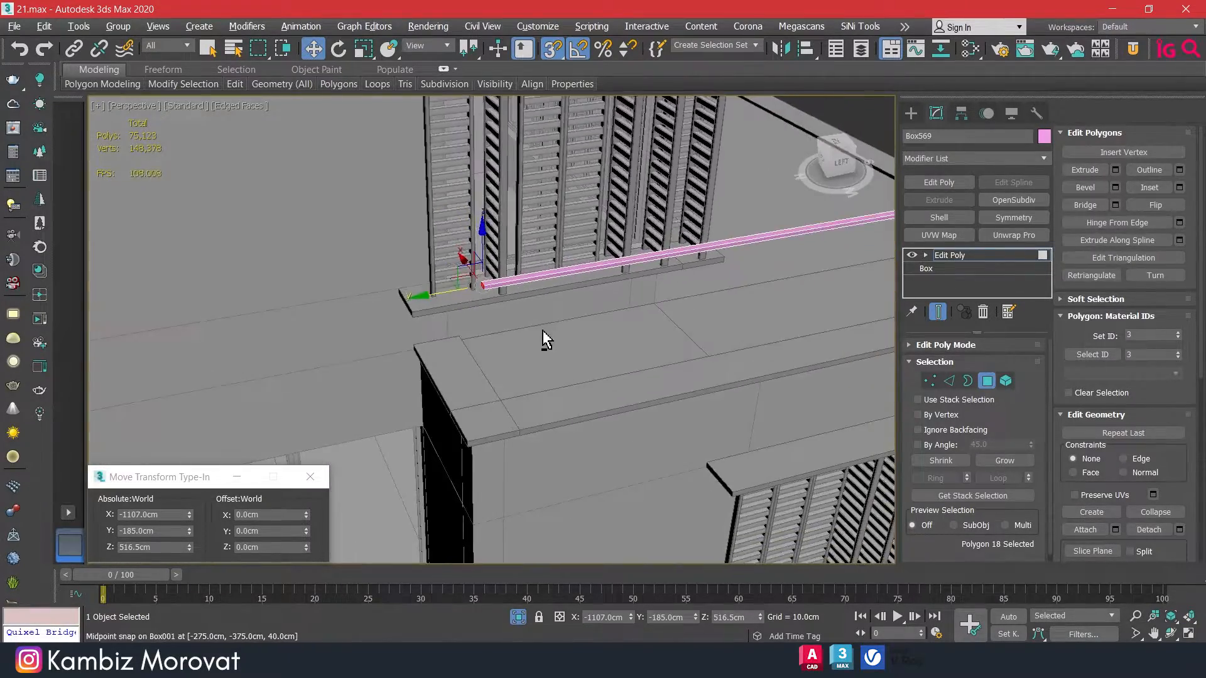
{"action": "left_click", "coordinate": [949, 380]}
{"action": "left_click_drag", "start_coordinate": [658, 236], "coordinate": [628, 347]}
{"action": "middle_click_drag", "start_coordinate": [628, 347], "coordinate": [661, 343], "text": "alt"}
{"action": "left_click", "coordinate": [1179, 227]}
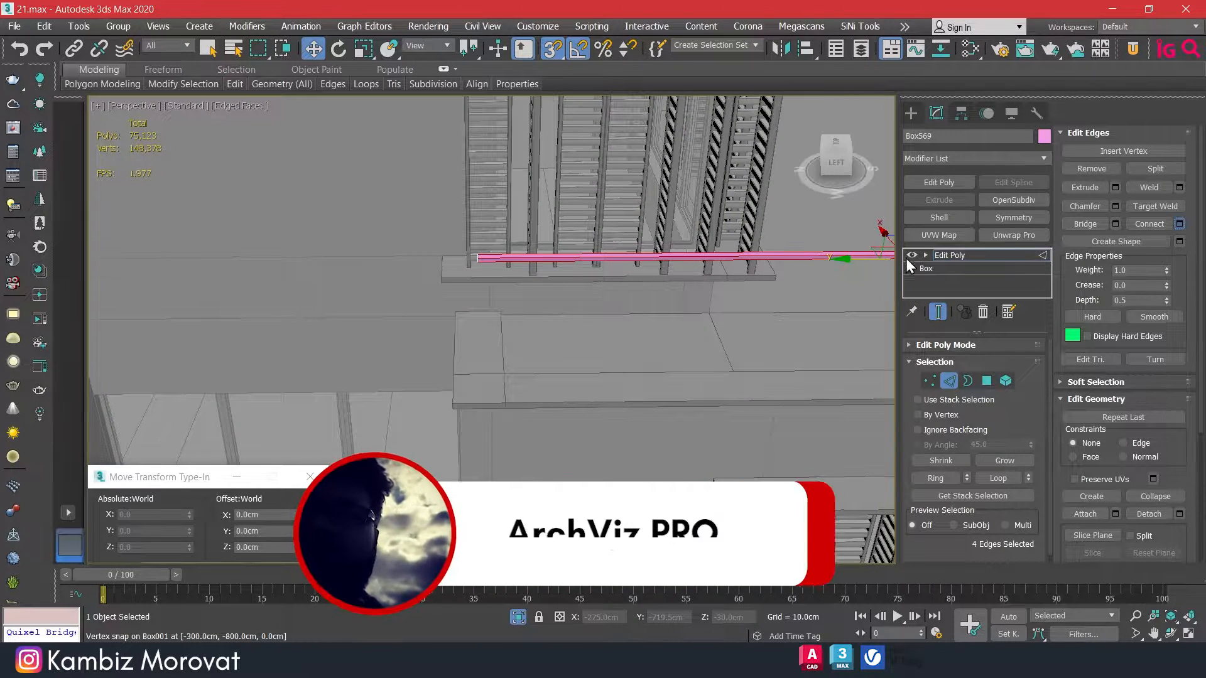
{"action": "left_click", "coordinate": [503, 402]}
{"action": "middle_click_drag", "start_coordinate": [735, 345], "coordinate": [660, 340]}
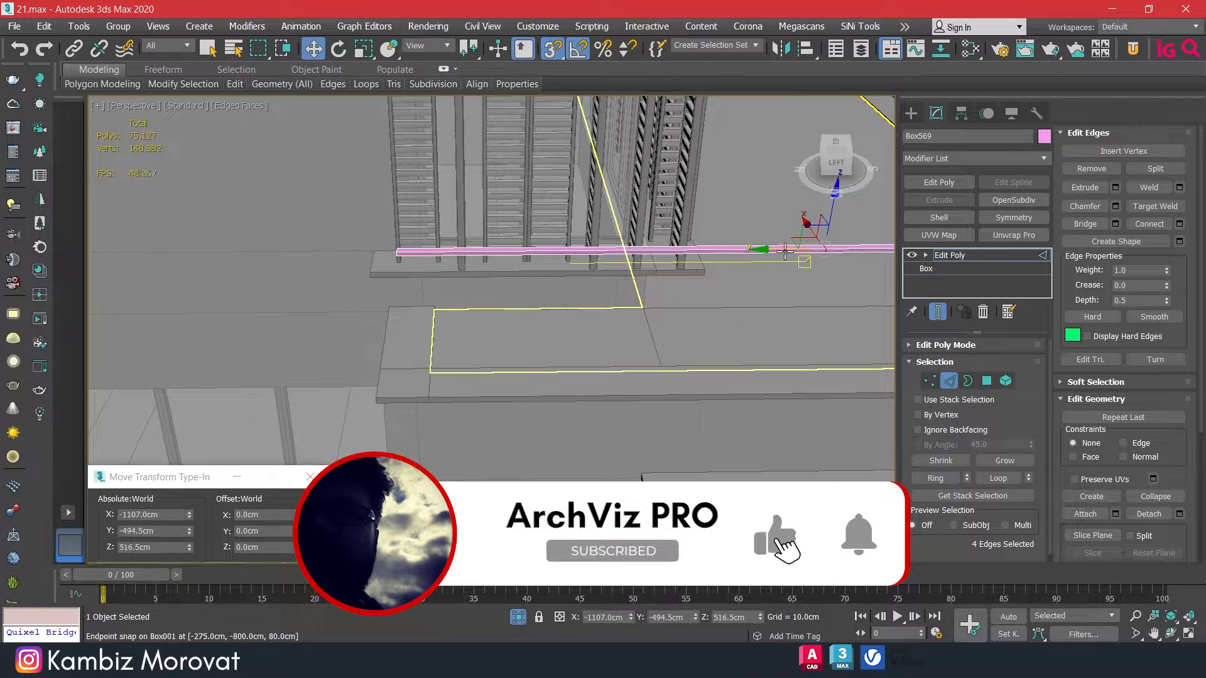
Snap the side rail's new edge loop to its rear end, and offset it -6 cm along Y to -191 cm
{"action": "left_click_drag", "start_coordinate": [784, 249], "coordinate": [384, 251]}
{"action": "scroll", "coordinate": [402, 253], "scroll_direction": "up", "scroll_amount": 3}
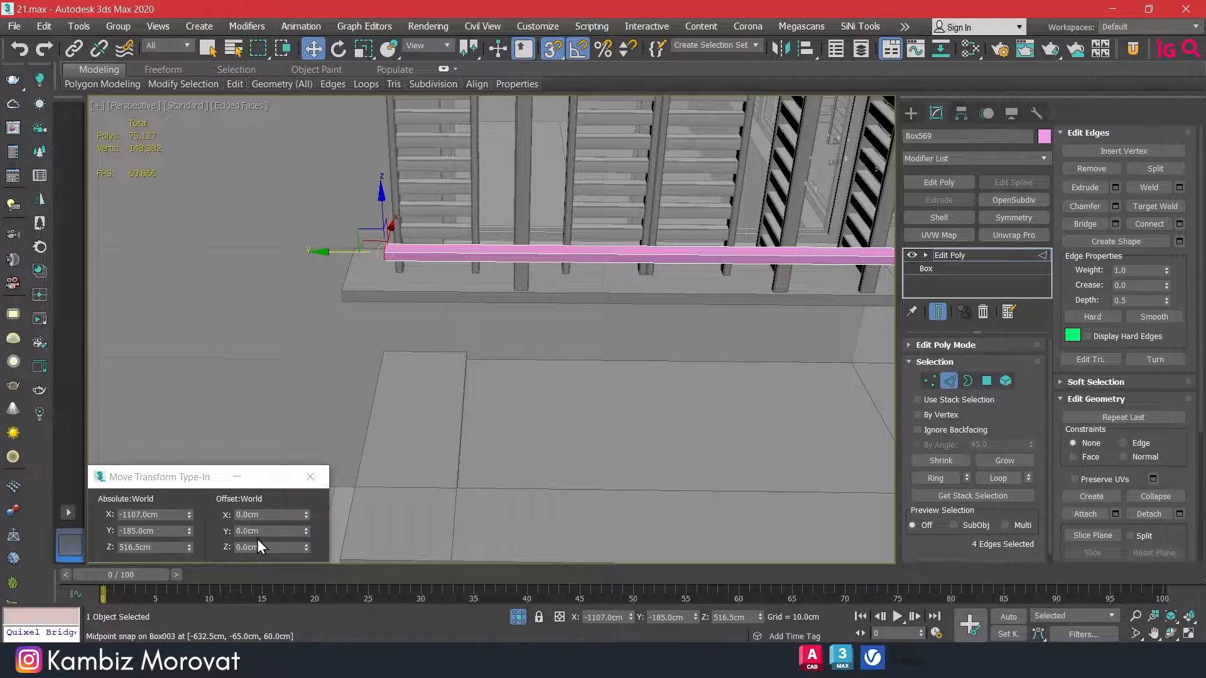
{"action": "left_click", "coordinate": [266, 531]}
{"action": "type", "text": "-6"}
{"action": "key", "text": "Return"}
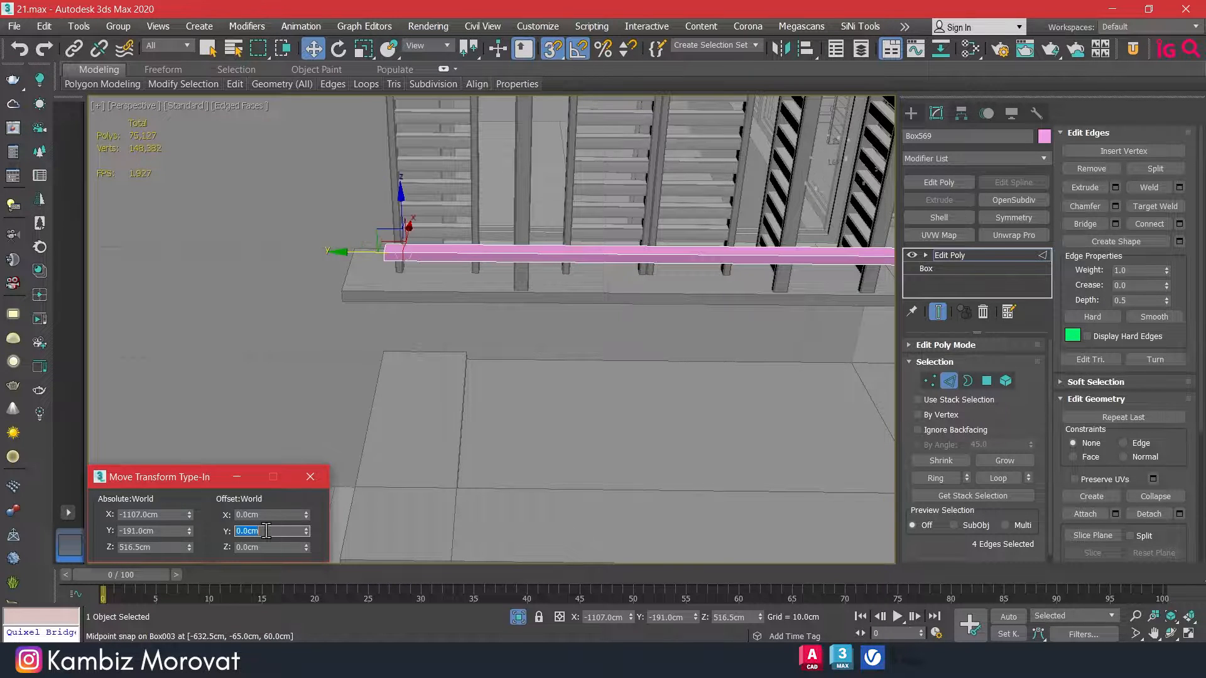
Extrude the inward polygon of the side rail's rear end segment by 78.646 cm and move the extruded face to X -990 cm
{"action": "left_click", "coordinate": [987, 381]}
{"action": "middle_click_drag", "start_coordinate": [471, 329], "coordinate": [657, 309], "text": "alt"}
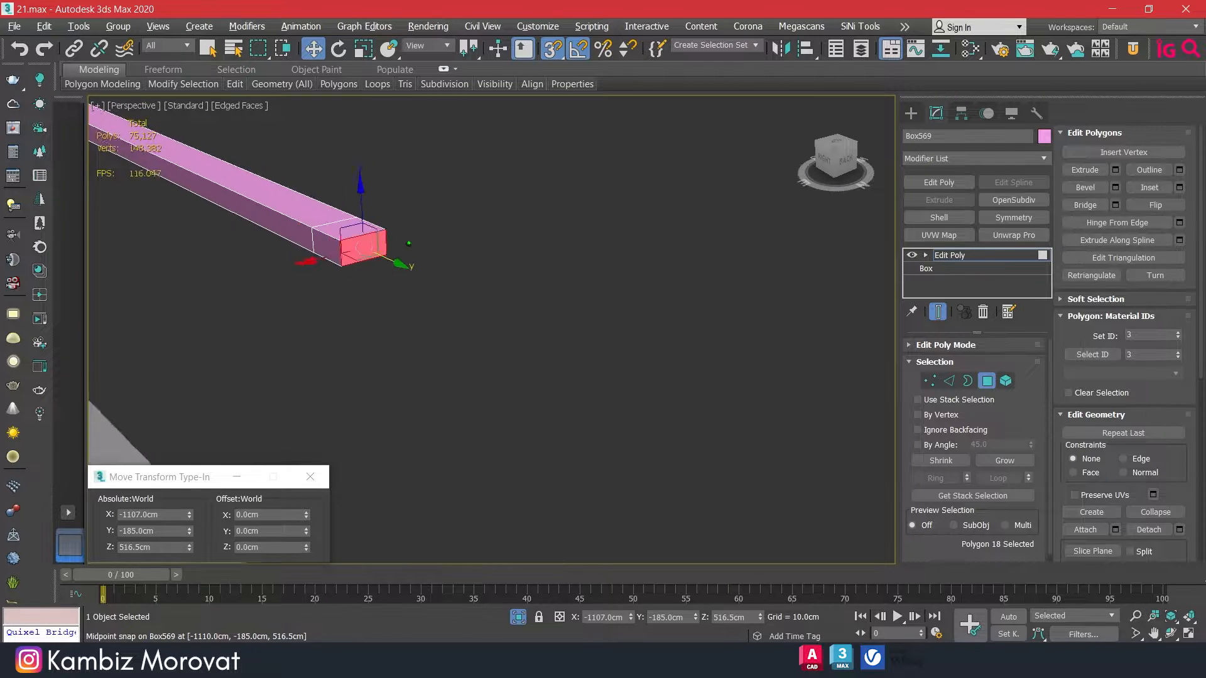
{"action": "left_click", "coordinate": [342, 245]}
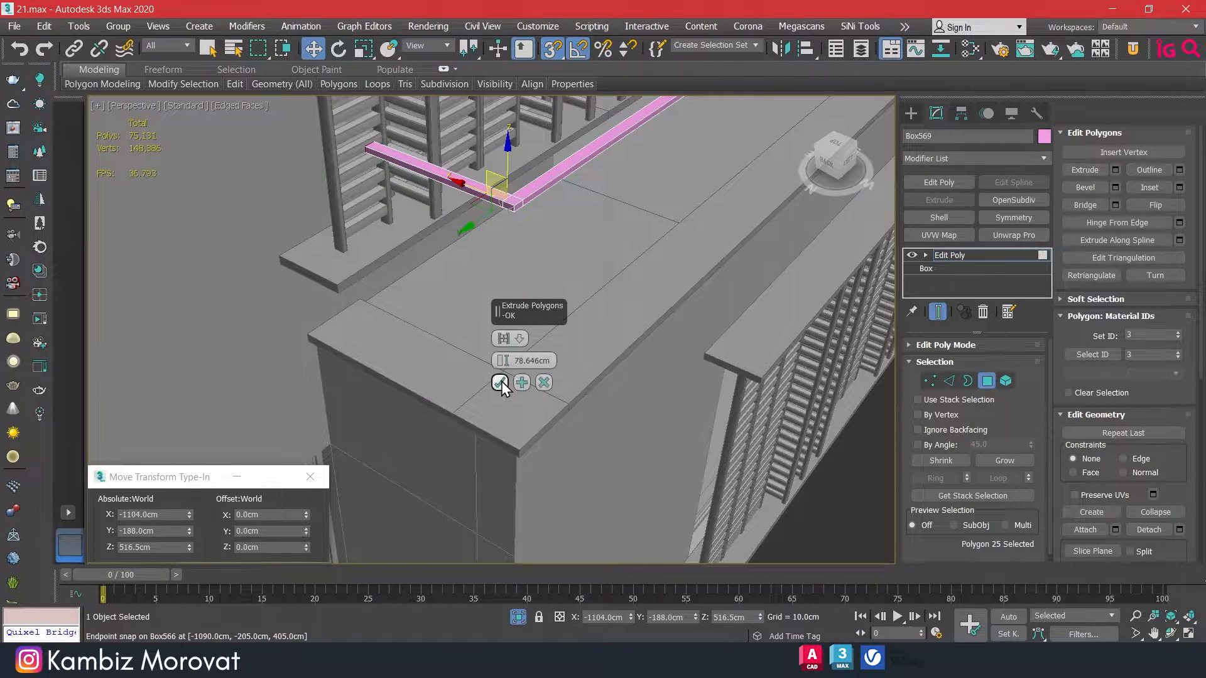
{"action": "left_click", "coordinate": [499, 382]}
{"action": "left_click_drag", "start_coordinate": [339, 134], "coordinate": [280, 257]}
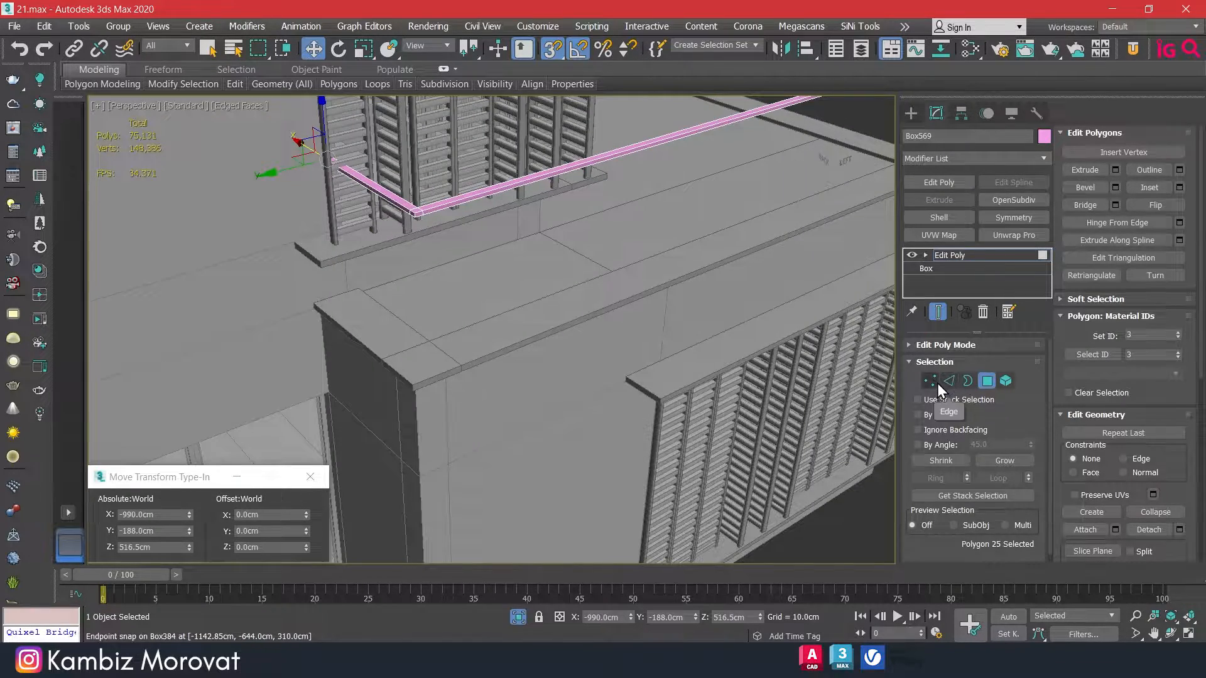
Select the 12 vertices of the rail's rear return and turn off Midpoint snapping
{"action": "left_click", "coordinate": [930, 380]}
{"action": "middle_click_drag", "start_coordinate": [554, 215], "coordinate": [491, 213], "text": "alt"}
{"action": "middle_click_drag", "start_coordinate": [310, 165], "coordinate": [420, 213]}
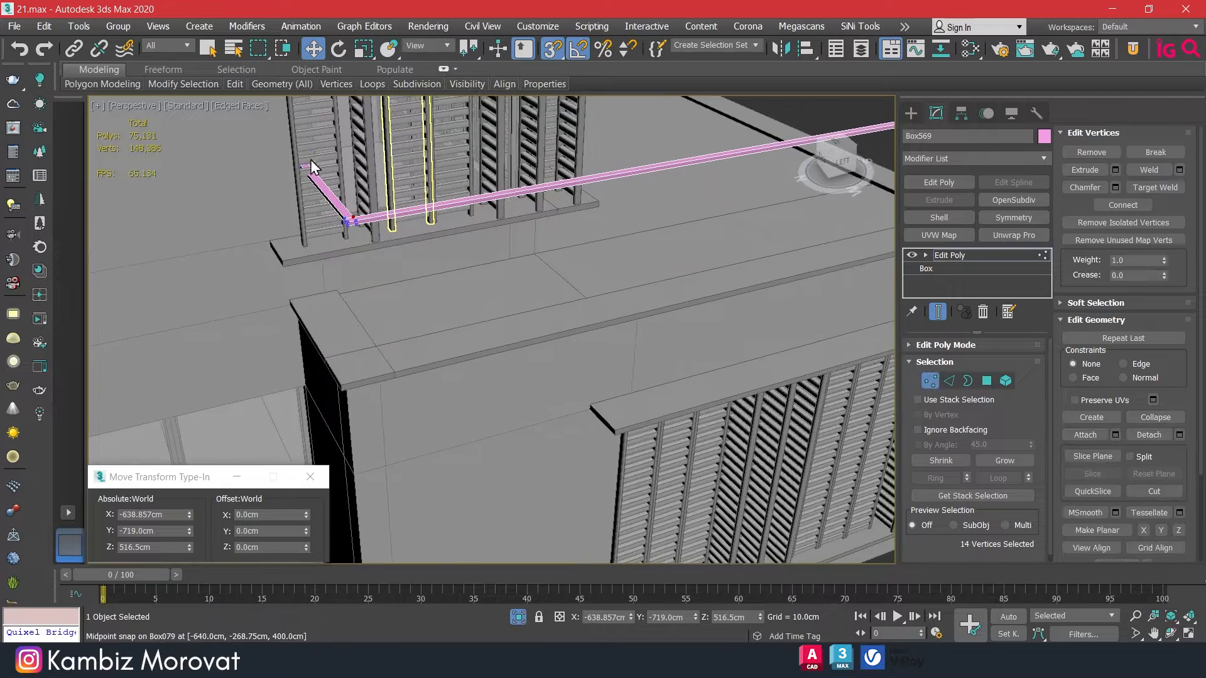
{"action": "key", "text": "F3"}
{"action": "key", "text": "F3"}
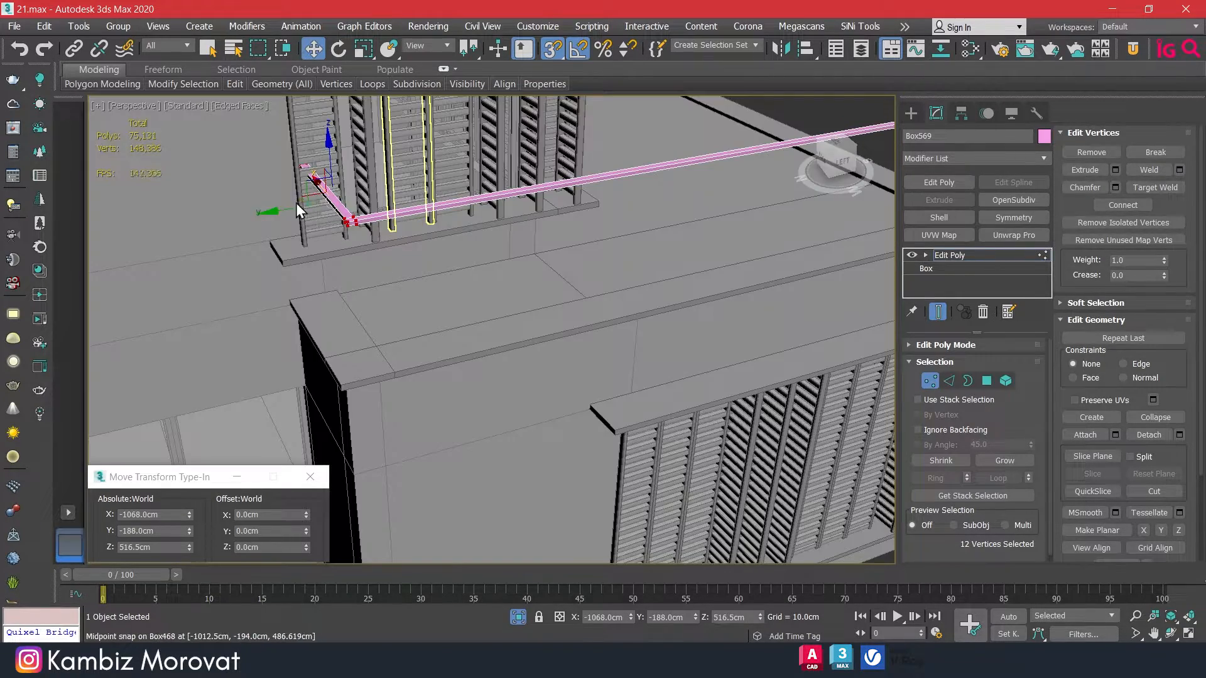
{"action": "right_click", "coordinate": [554, 50]}
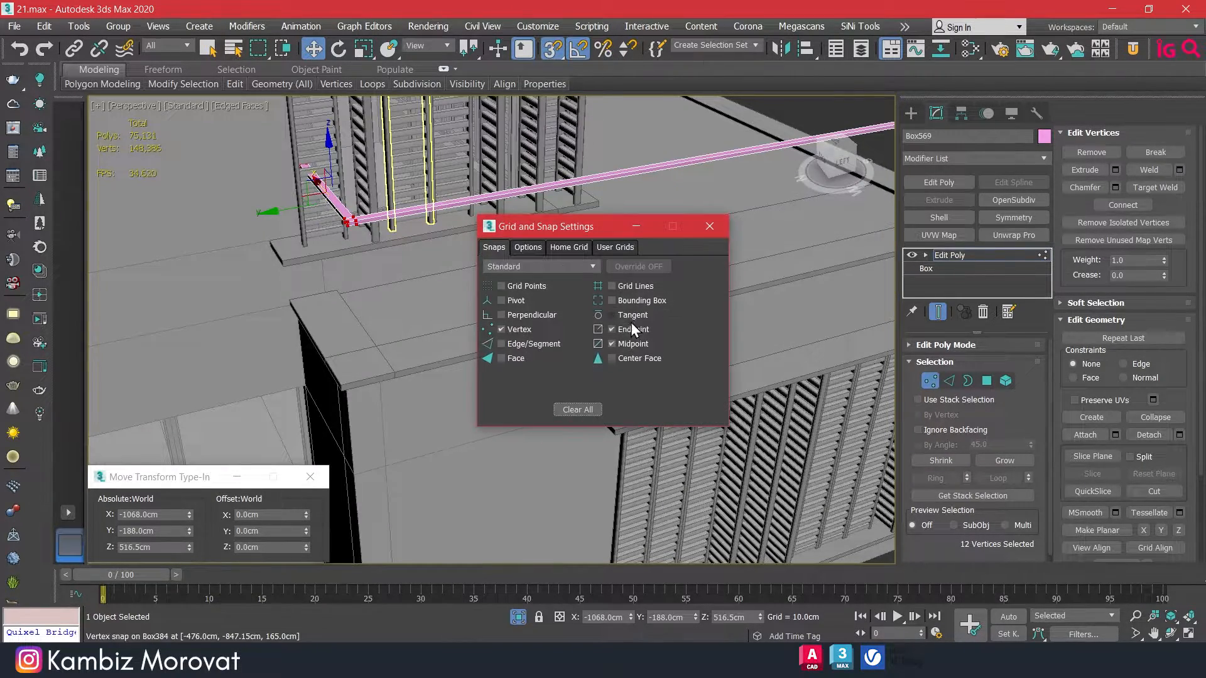
{"action": "left_click", "coordinate": [634, 344]}
{"action": "left_click", "coordinate": [713, 226]}
Move the rear return's vertices along Y to -168 cm, snapping to the parapet slab below
{"action": "middle_click_drag", "start_coordinate": [358, 204], "coordinate": [437, 201]}
{"action": "scroll", "coordinate": [434, 211], "scroll_direction": "up", "scroll_amount": 4}
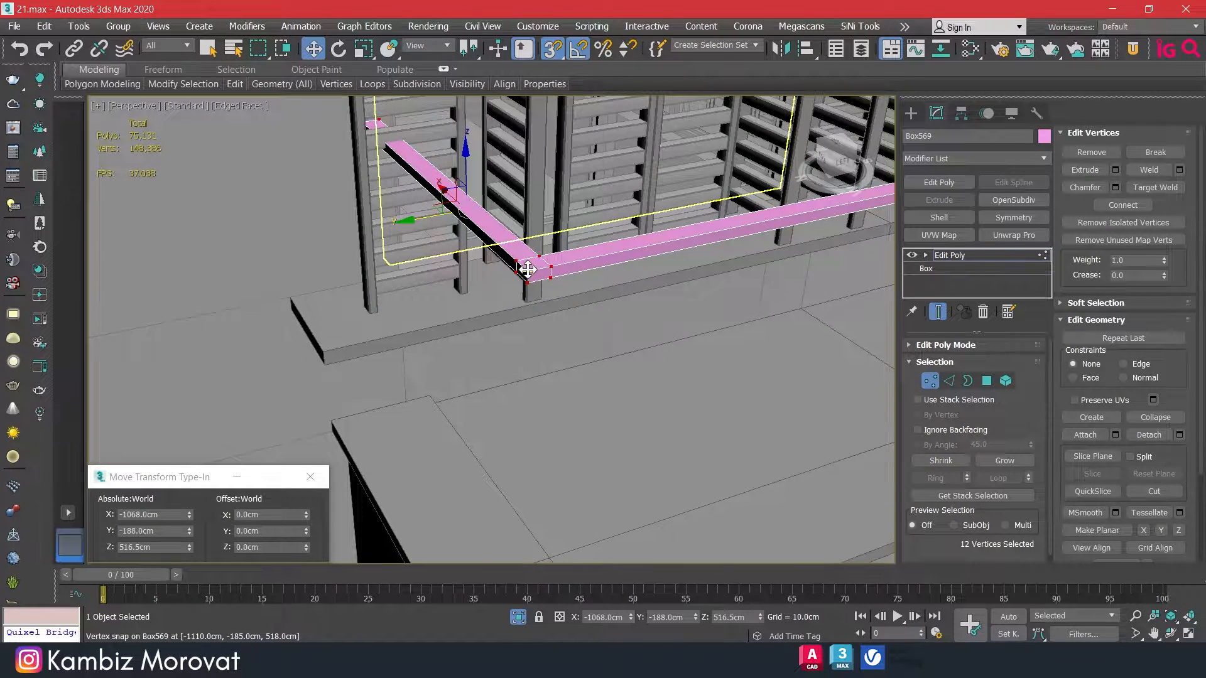
{"action": "left_click_drag", "start_coordinate": [522, 274], "coordinate": [325, 347]}
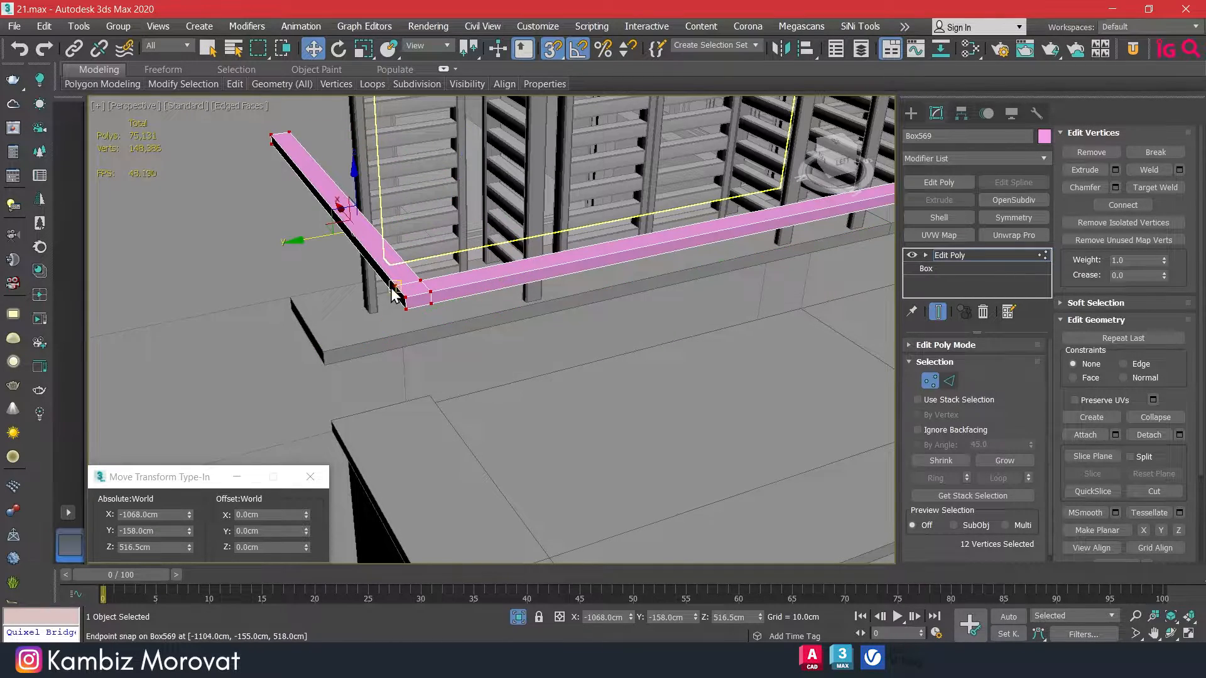
{"action": "scroll", "coordinate": [386, 267], "scroll_direction": "up", "scroll_amount": 3}
{"action": "middle_click_drag", "start_coordinate": [387, 267], "coordinate": [402, 198], "text": "alt"}
{"action": "scroll", "coordinate": [391, 190], "scroll_direction": "down", "scroll_amount": 4}
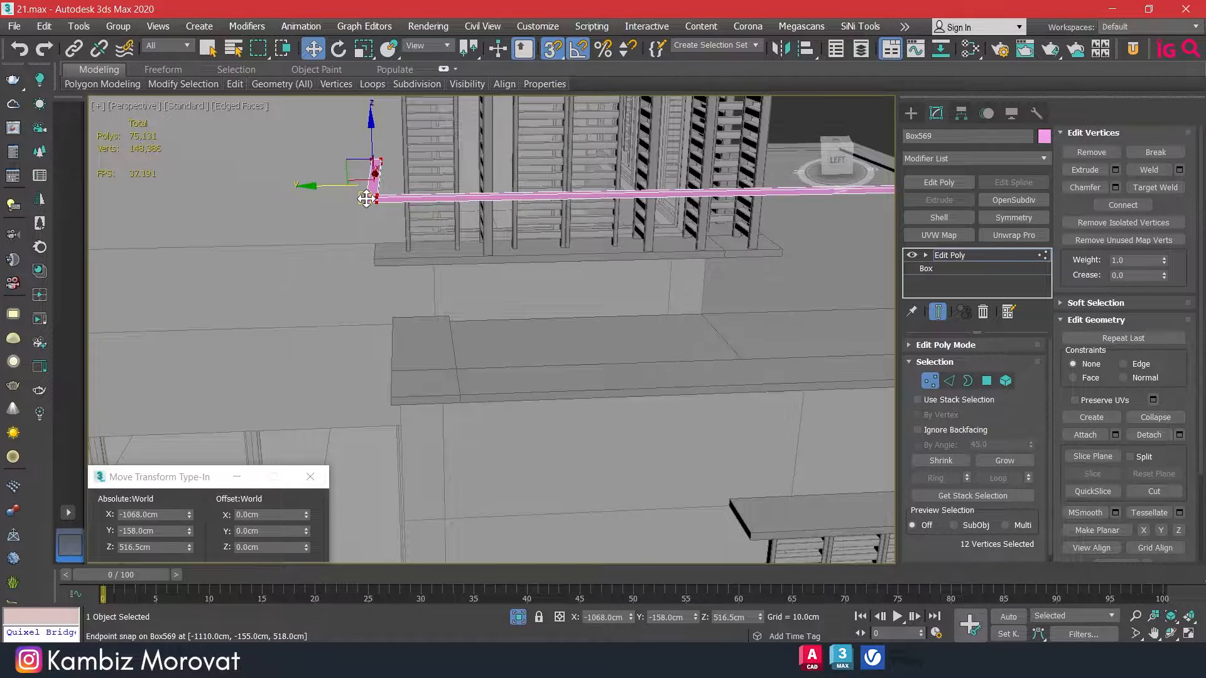
{"action": "left_click_drag", "start_coordinate": [366, 198], "coordinate": [391, 369]}
{"action": "scroll", "coordinate": [417, 266], "scroll_direction": "down", "scroll_amount": 2}
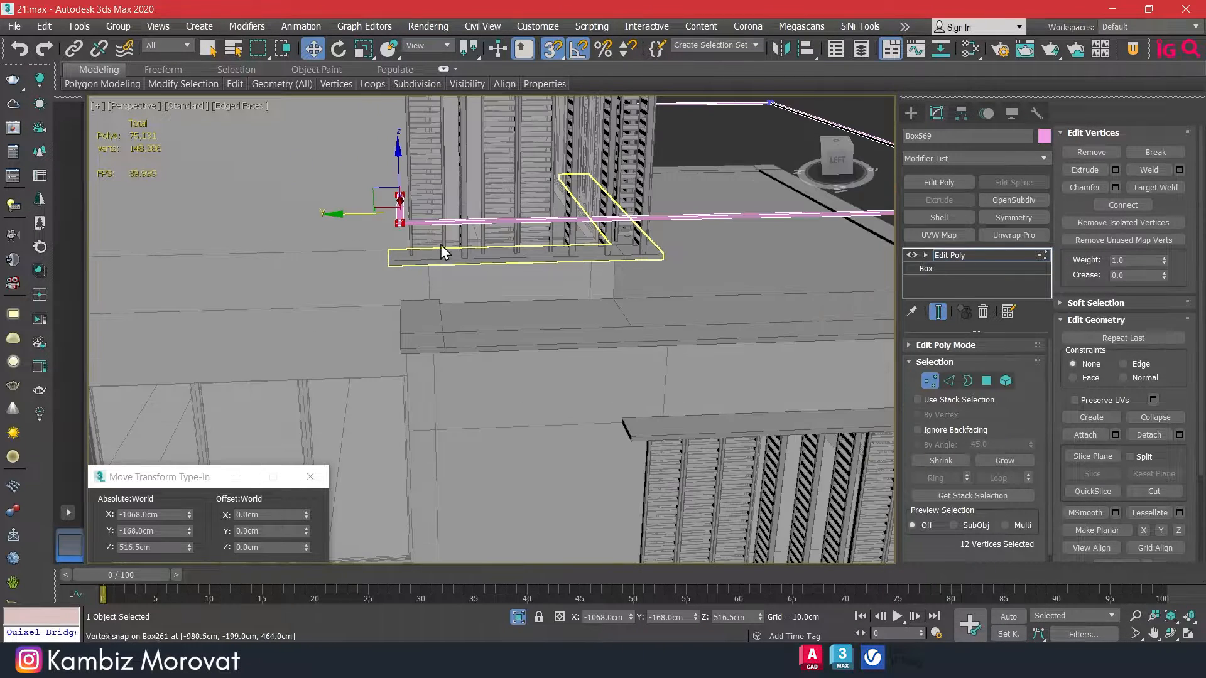
Finish editing the railing's vertices and set its object color to grey
{"action": "middle_click_drag", "start_coordinate": [721, 234], "coordinate": [538, 192], "text": "alt"}
{"action": "left_click", "coordinate": [934, 381]}
{"action": "scroll", "coordinate": [488, 191], "scroll_direction": "down", "scroll_amount": 3}
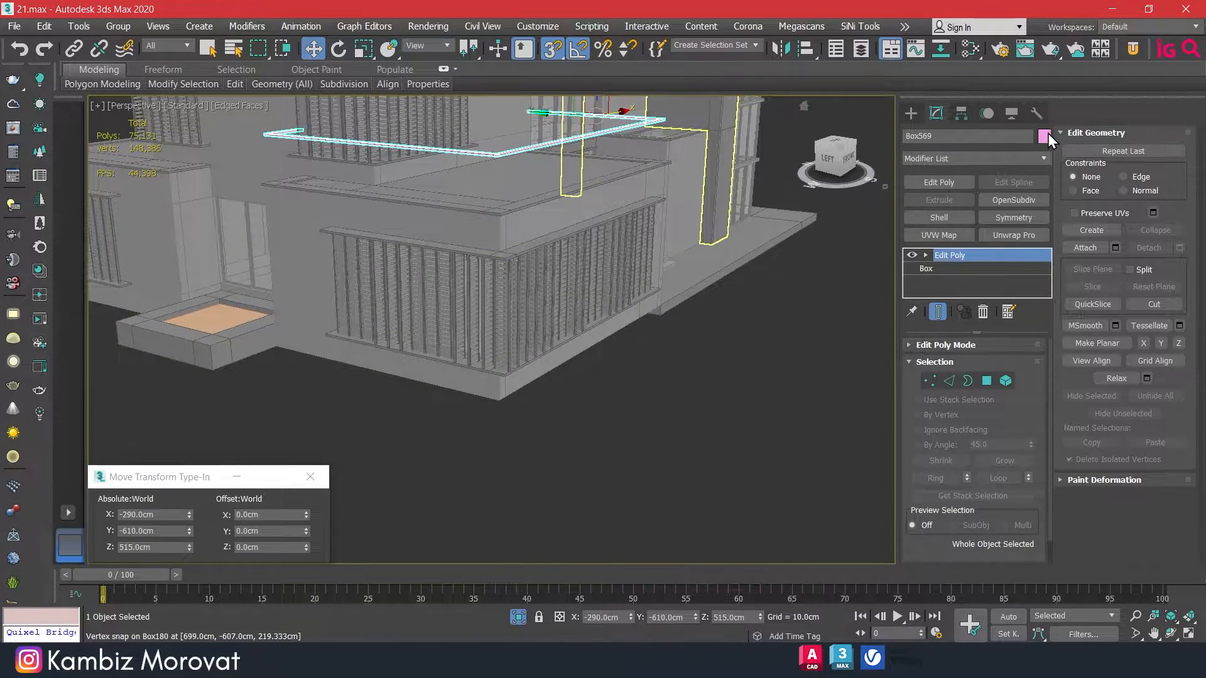
{"action": "left_click", "coordinate": [1045, 135]}
{"action": "left_click", "coordinate": [468, 256]}
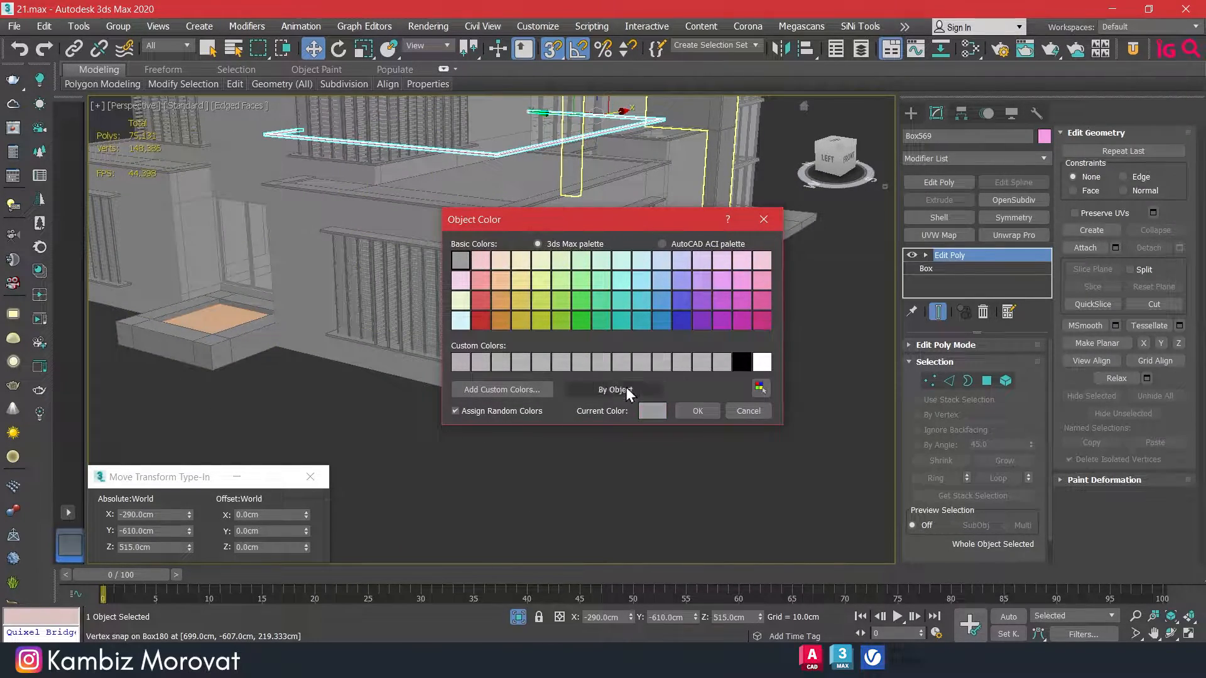
{"action": "left_click", "coordinate": [695, 410]}
Draw a box along the rail section nearest the entrance steps, 420 cm long, 6 cm wide and reaching about 113 cm down
{"action": "scroll", "coordinate": [630, 211], "scroll_direction": "up", "scroll_amount": 5}
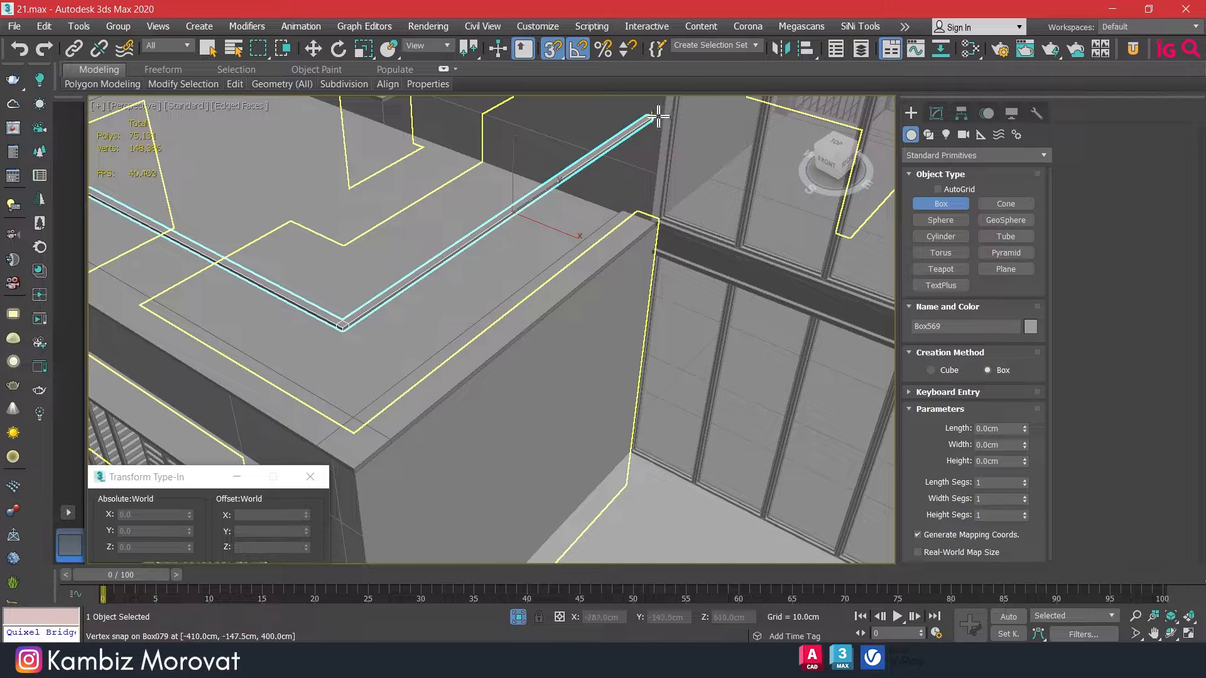
{"action": "scroll", "coordinate": [658, 116], "scroll_direction": "up", "scroll_amount": 3}
{"action": "left_click_drag", "start_coordinate": [654, 117], "coordinate": [606, 272]}
{"action": "middle_click_drag", "start_coordinate": [474, 304], "coordinate": [722, 238]}
{"action": "left_click_drag", "start_coordinate": [605, 272], "coordinate": [489, 379]}
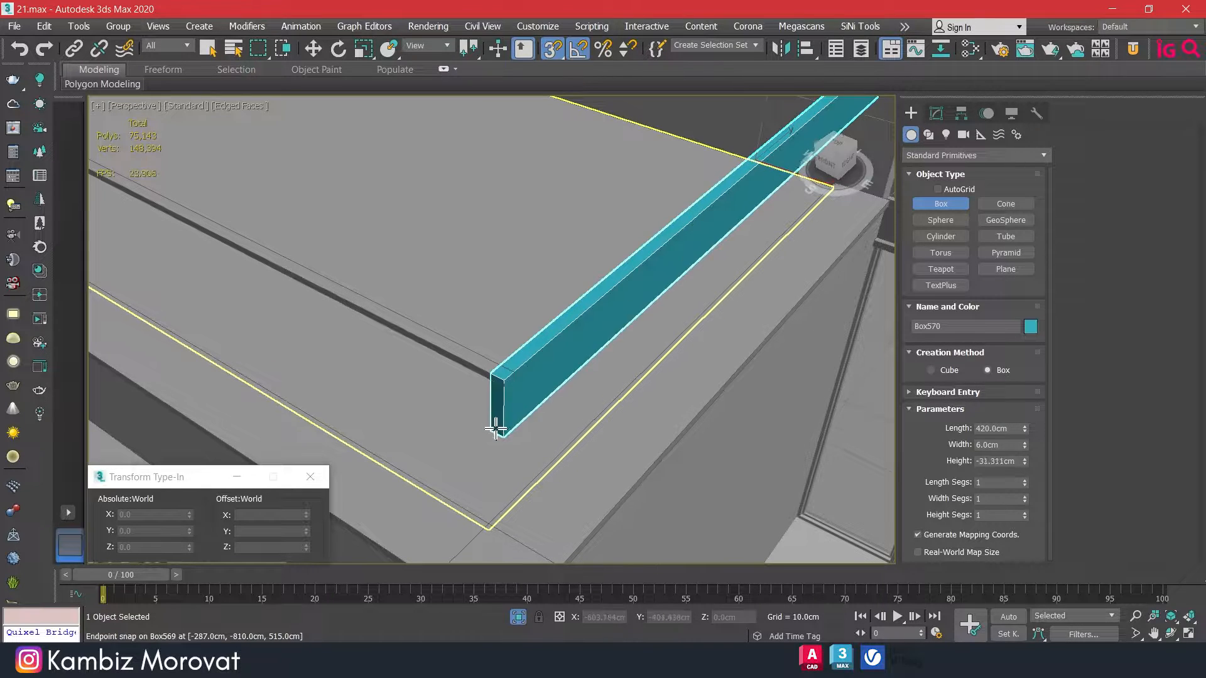
{"action": "left_click", "coordinate": [480, 516]}
Set the new box's height to 110 cm and lower it onto the parapet at Z 405 cm
{"action": "double_click", "coordinate": [995, 463]}
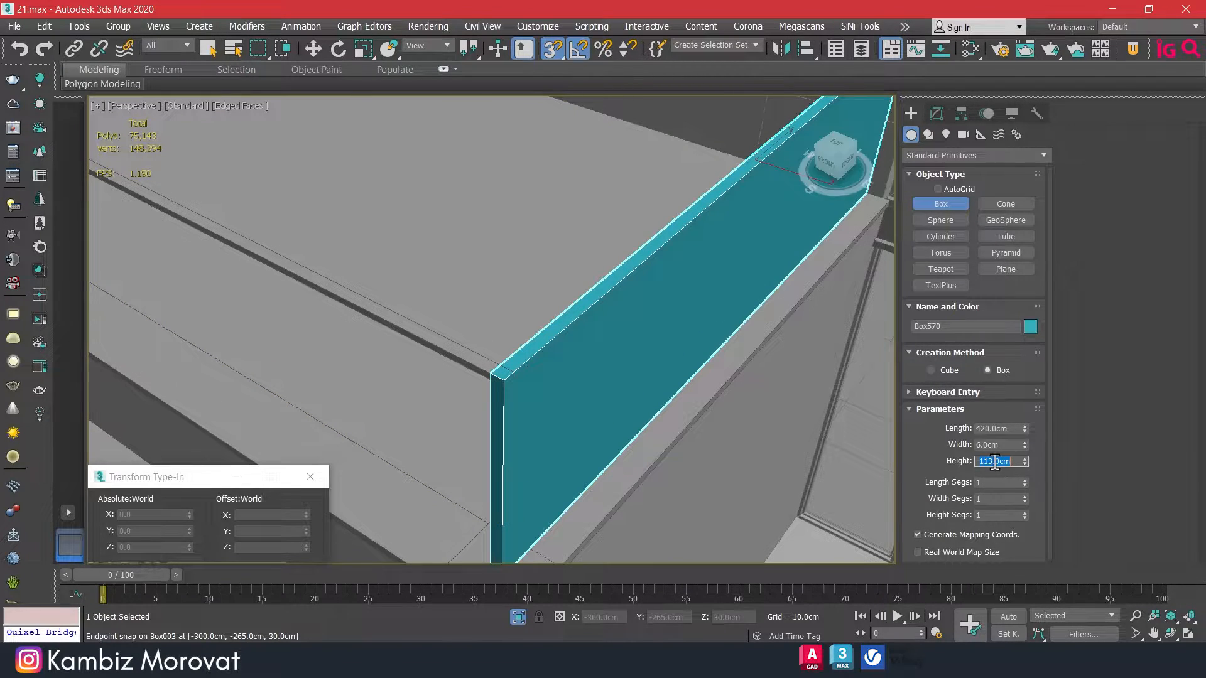
{"action": "type", "text": "-11"}
{"action": "key", "text": "Return"}
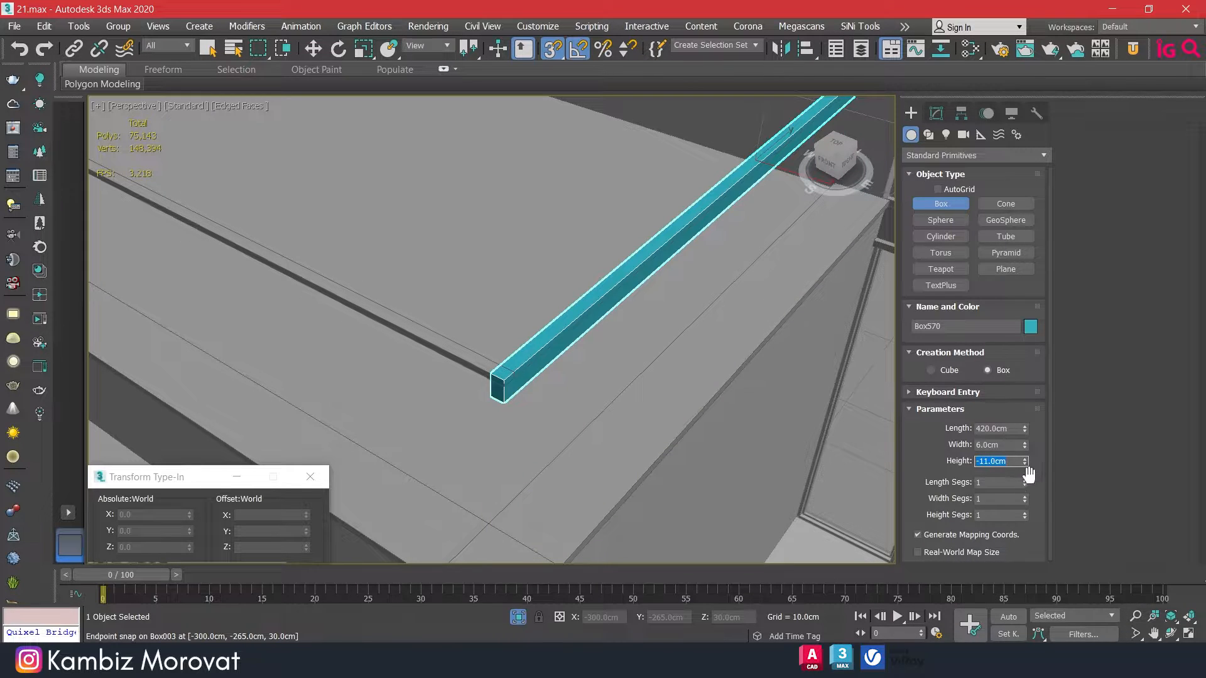
{"action": "type", "text": "110"}
{"action": "key", "text": "Return"}
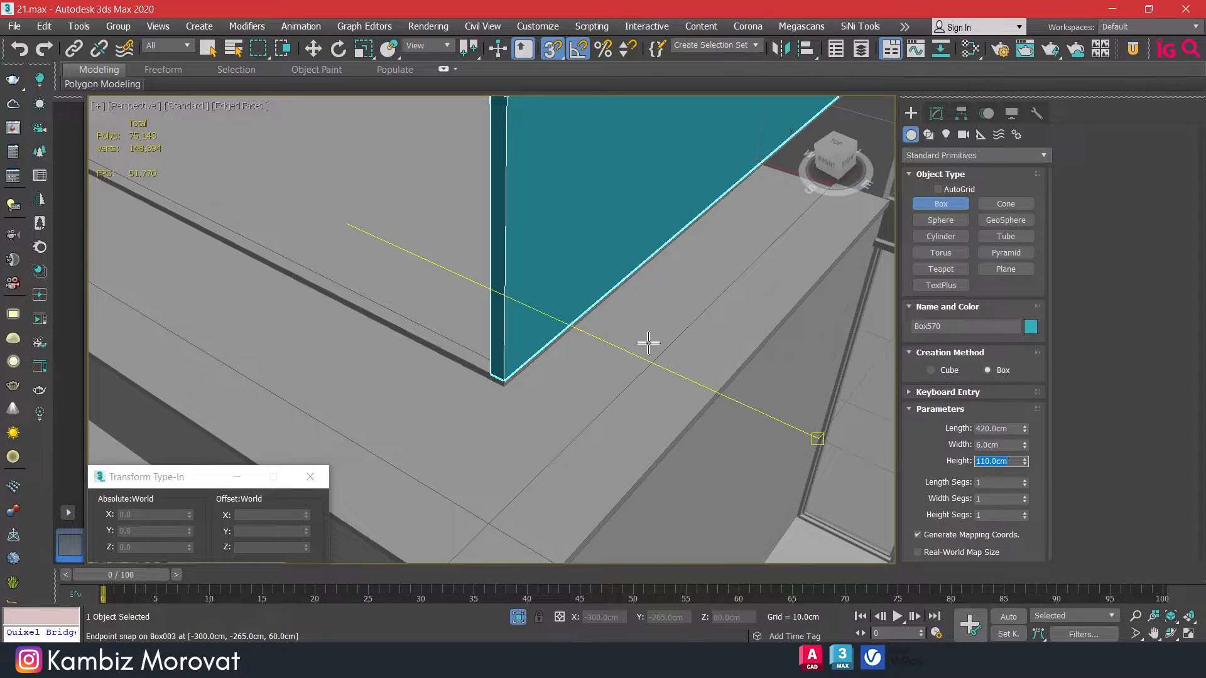
{"action": "scroll", "coordinate": [670, 346], "scroll_direction": "down", "scroll_amount": 3}
{"action": "middle_click_drag", "start_coordinate": [684, 318], "coordinate": [733, 236], "text": "alt"}
{"action": "key", "text": "w"}
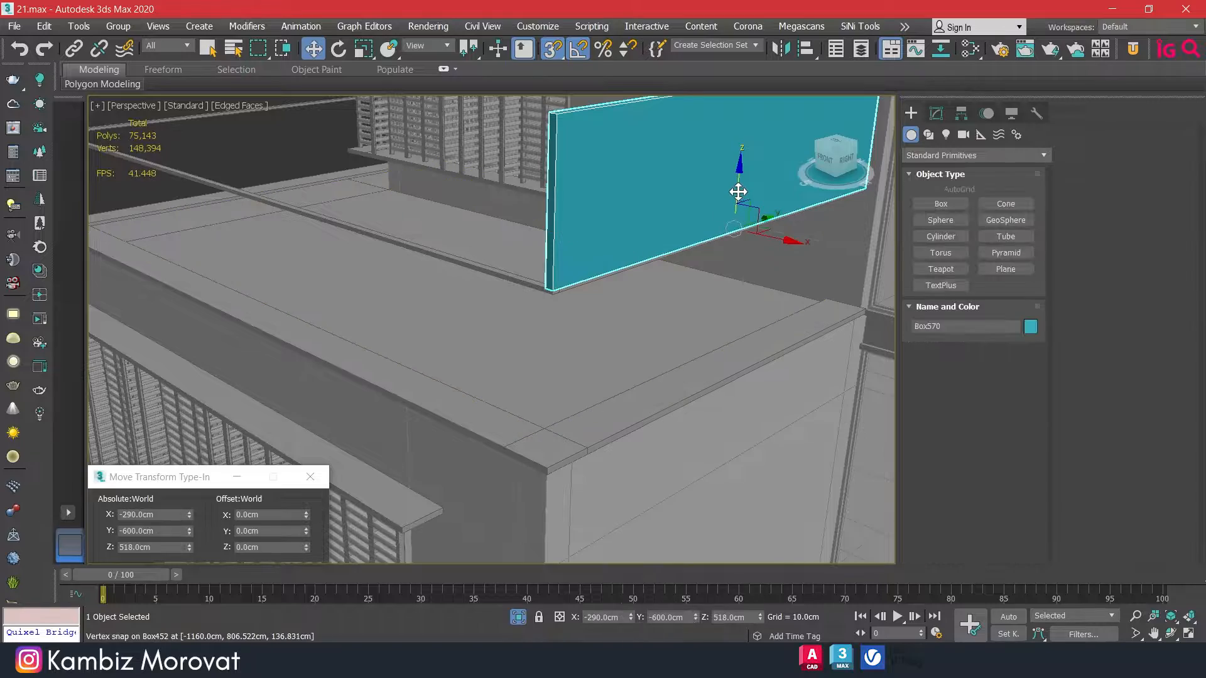
{"action": "left_click_drag", "start_coordinate": [738, 190], "coordinate": [544, 423]}
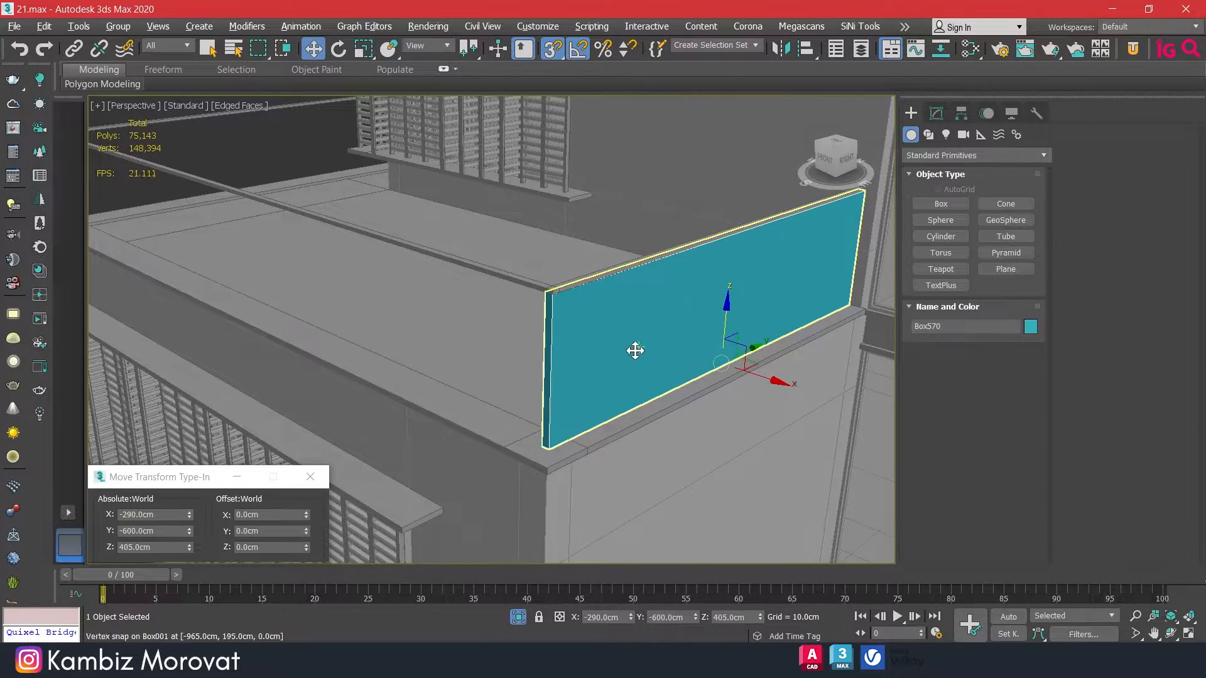
Thin the panel below the rail by setting its width to 1 cm
{"action": "mouse_move", "coordinate": [635, 349]}
{"action": "middle_mouse_down", "text": "alt"}
{"action": "mouse_move", "coordinate": [583, 320]}
{"action": "mouse_move", "coordinate": [568, 348]}
{"action": "mouse_move", "coordinate": [636, 365]}
{"action": "middle_mouse_up", "text": "alt"}
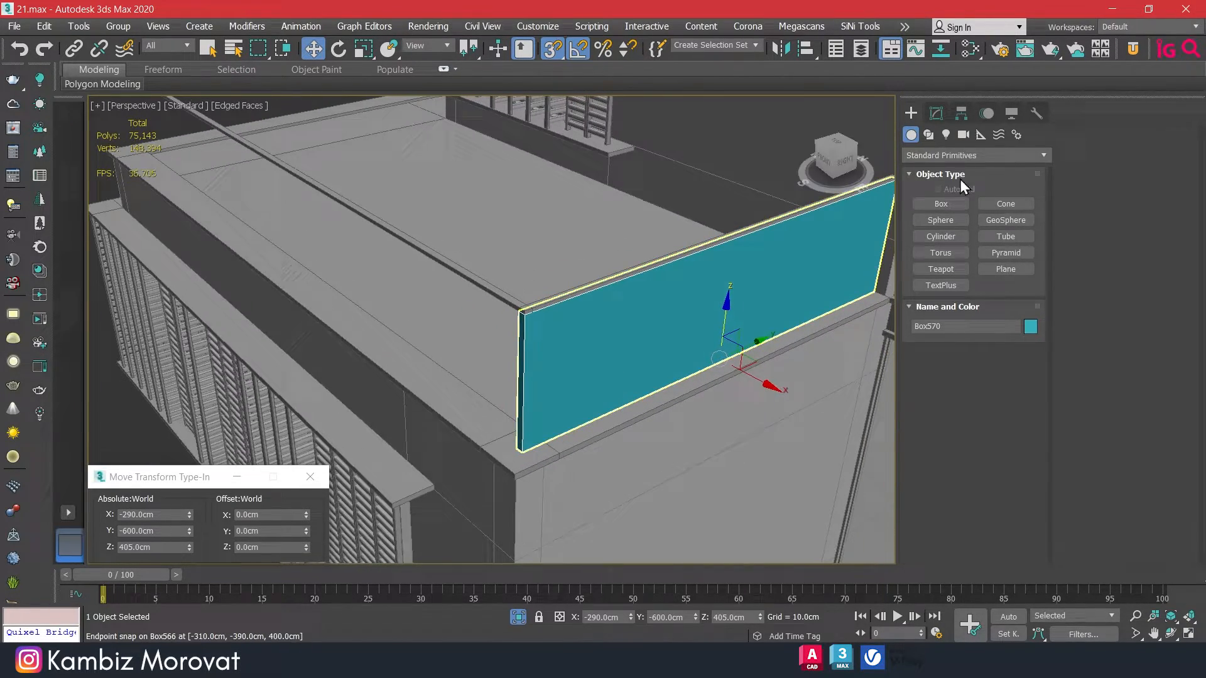
{"action": "left_click", "coordinate": [936, 113]}
{"action": "double_click", "coordinate": [999, 380]}
{"action": "type", "text": "1"}
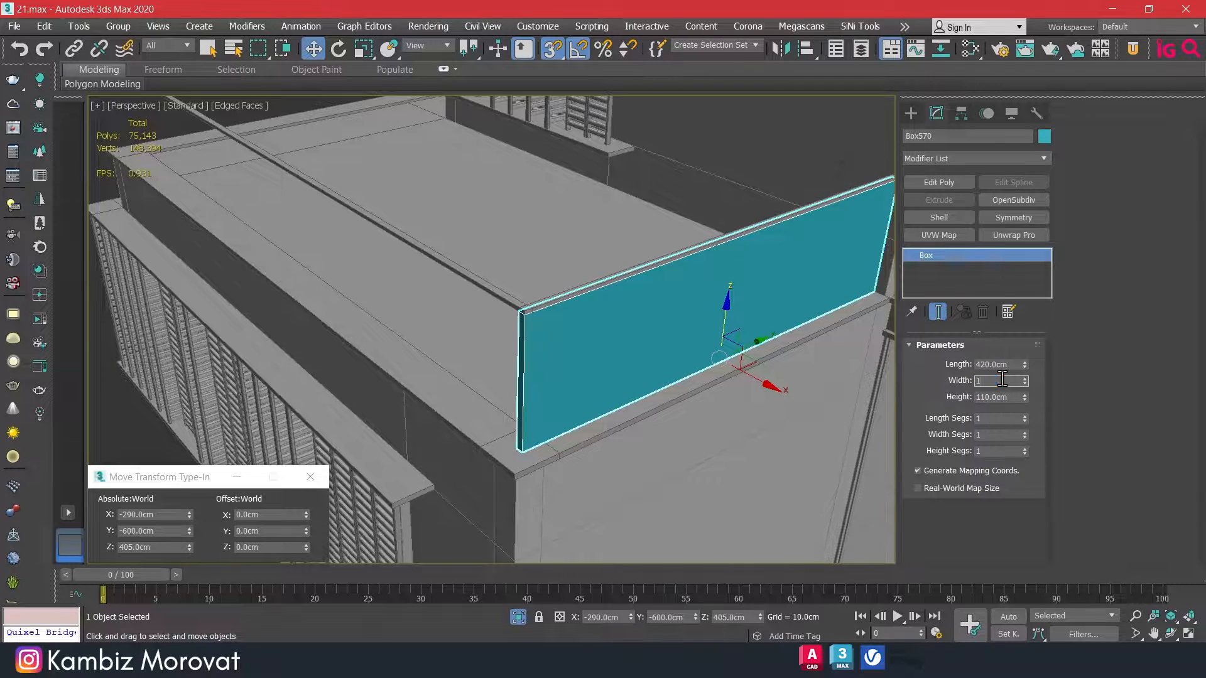
{"action": "key", "text": "Return"}
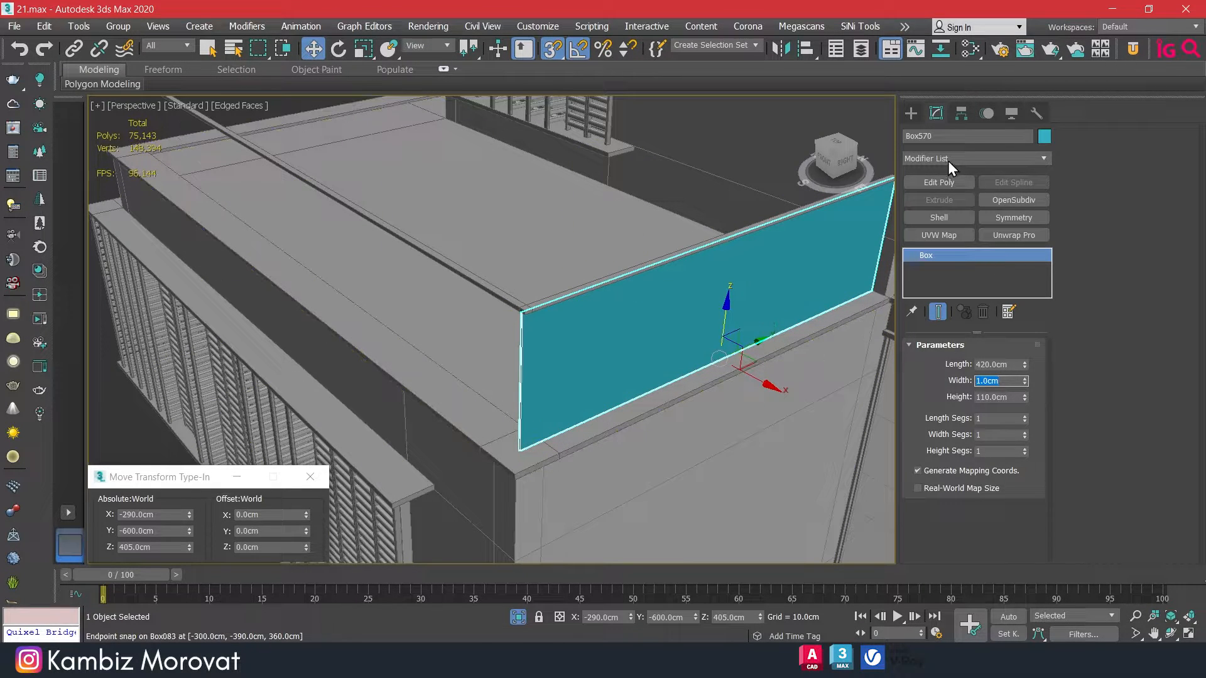
Add Edit Poly to the panel, enable Midpoint snapping, and snap its four corner-end vertices to the rail's middle at Y -807 cm
{"action": "left_click", "coordinate": [938, 182]}
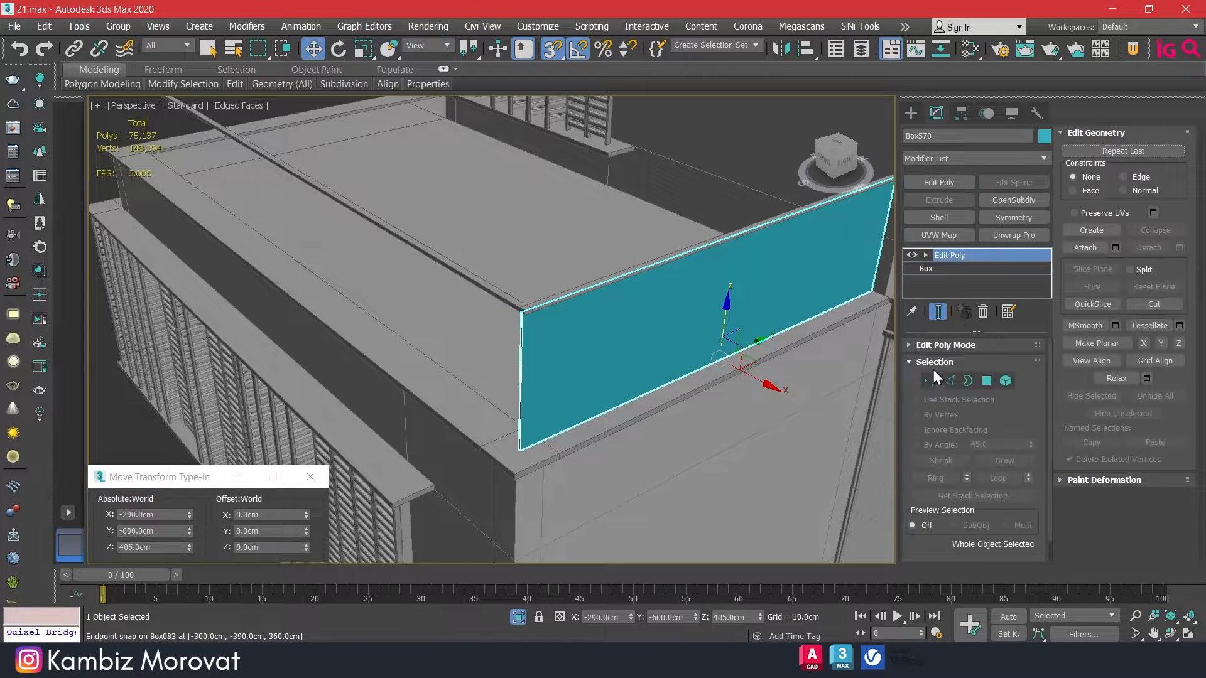
{"action": "left_click", "coordinate": [924, 379]}
{"action": "left_click_drag", "start_coordinate": [371, 257], "coordinate": [554, 500]}
{"action": "middle_click_drag", "start_coordinate": [590, 440], "coordinate": [541, 402], "text": "alt"}
{"action": "scroll", "coordinate": [540, 356], "scroll_direction": "up", "scroll_amount": 2}
{"action": "left_click", "coordinate": [573, 50]}
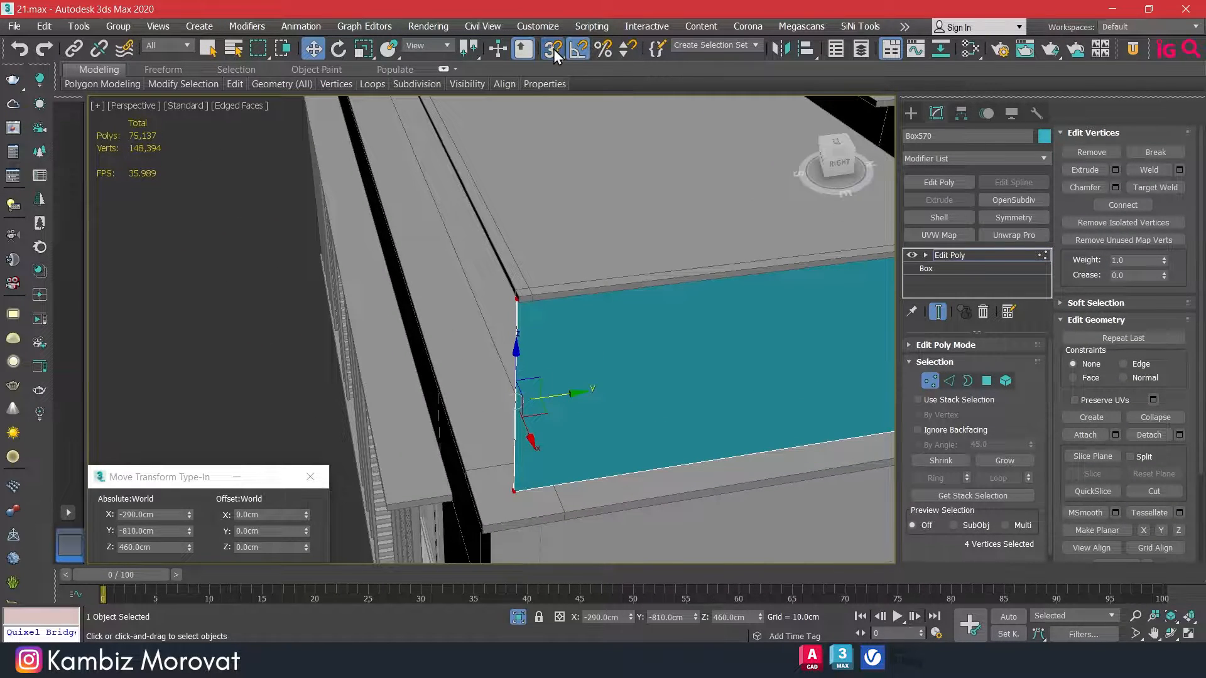
{"action": "right_click", "coordinate": [553, 49]}
{"action": "left_click", "coordinate": [709, 227]}
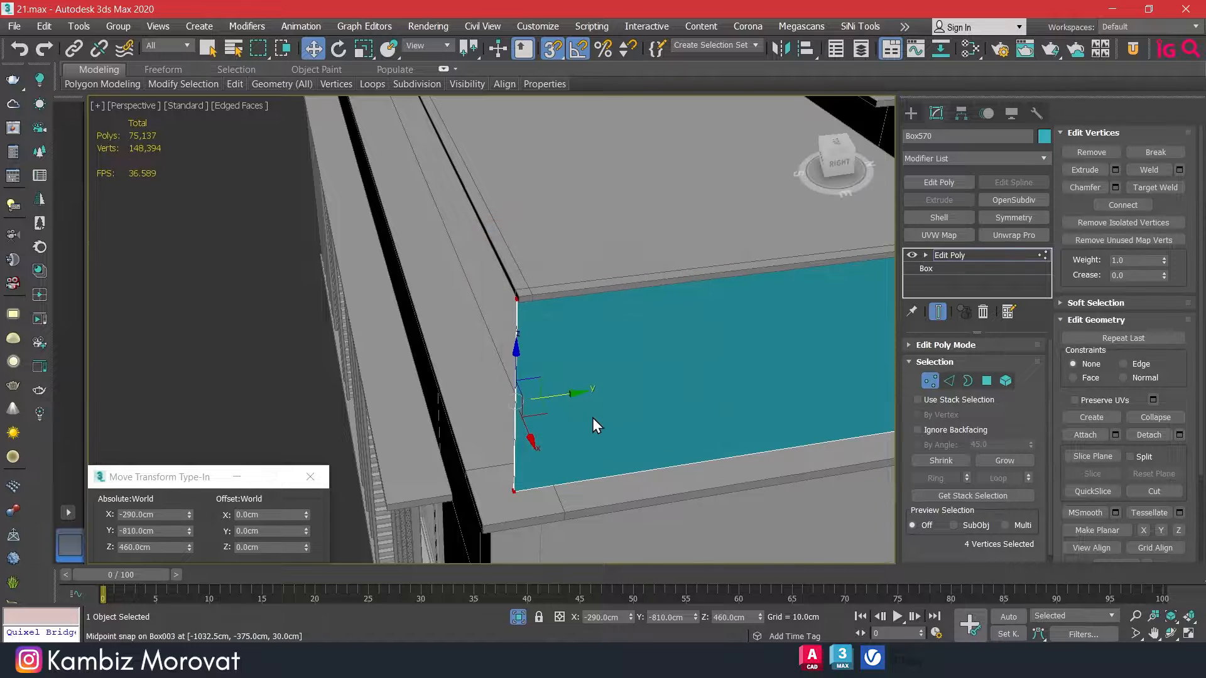
{"action": "left_click_drag", "start_coordinate": [568, 396], "coordinate": [518, 284]}
{"action": "scroll", "coordinate": [533, 295], "scroll_direction": "up", "scroll_amount": 2}
{"action": "scroll", "coordinate": [540, 325], "scroll_direction": "down", "scroll_amount": 3}
{"action": "middle_click_drag", "start_coordinate": [540, 329], "coordinate": [487, 325], "text": "alt"}
Connect the panel's four long edges with one segment
{"action": "left_click", "coordinate": [953, 382]}
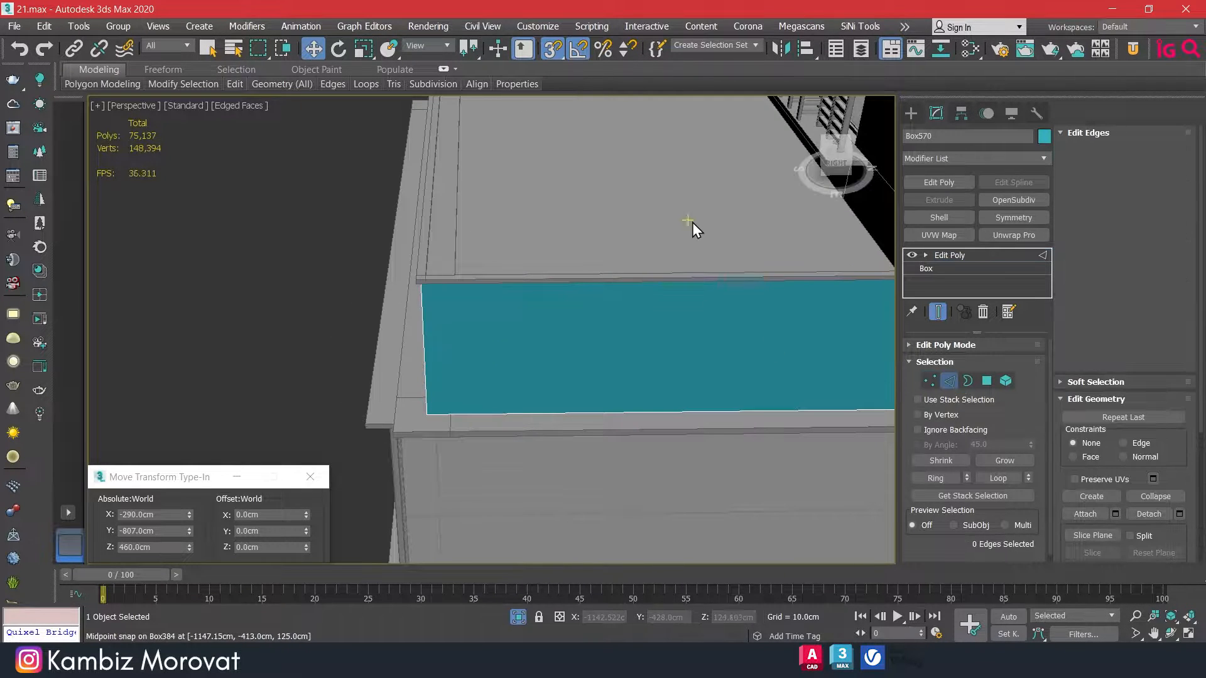
{"action": "left_click_drag", "start_coordinate": [692, 224], "coordinate": [663, 491]}
{"action": "left_click", "coordinate": [1180, 224]}
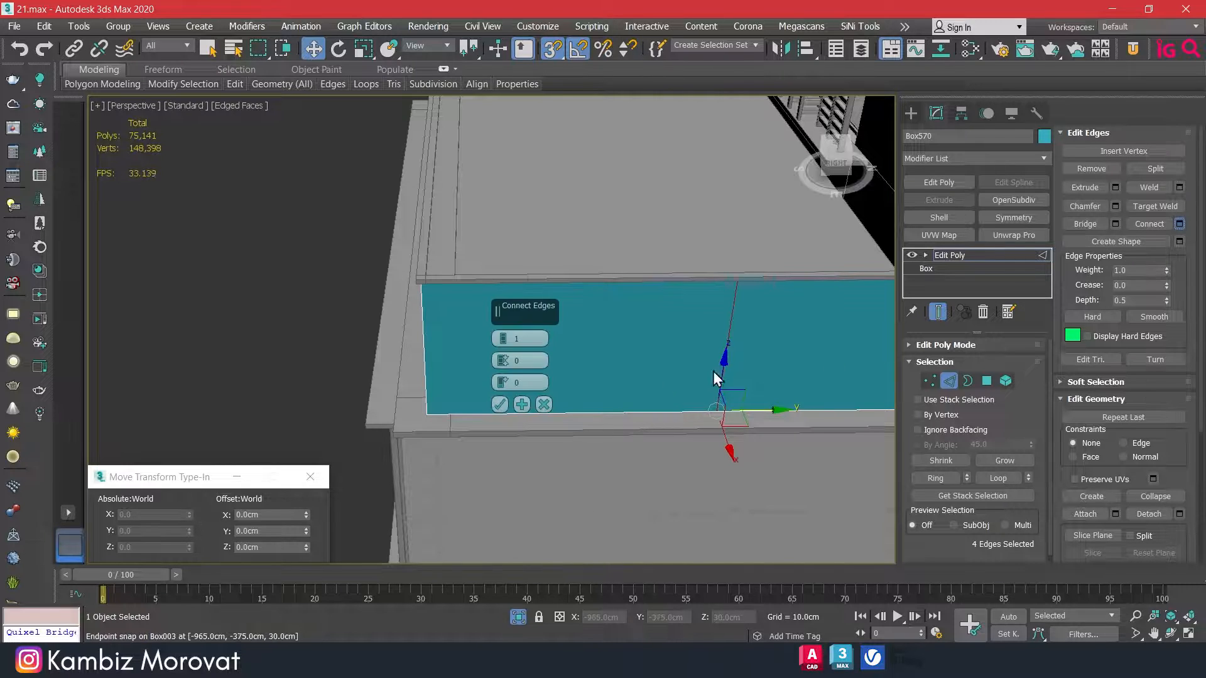
{"action": "left_click", "coordinate": [500, 405]}
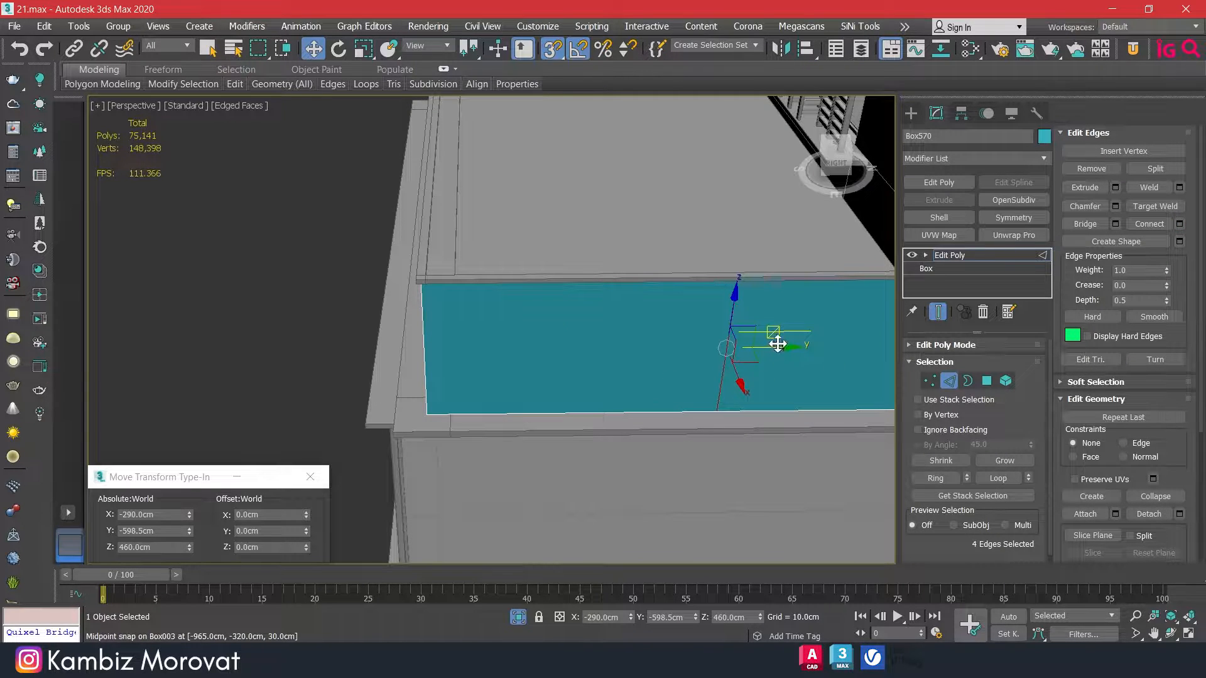
Snap the panel's new edge loop to its corner end, and offset it 1 cm along Y to -806 cm
{"action": "left_click_drag", "start_coordinate": [778, 344], "coordinate": [424, 421]}
{"action": "scroll", "coordinate": [427, 412], "scroll_direction": "up", "scroll_amount": 3}
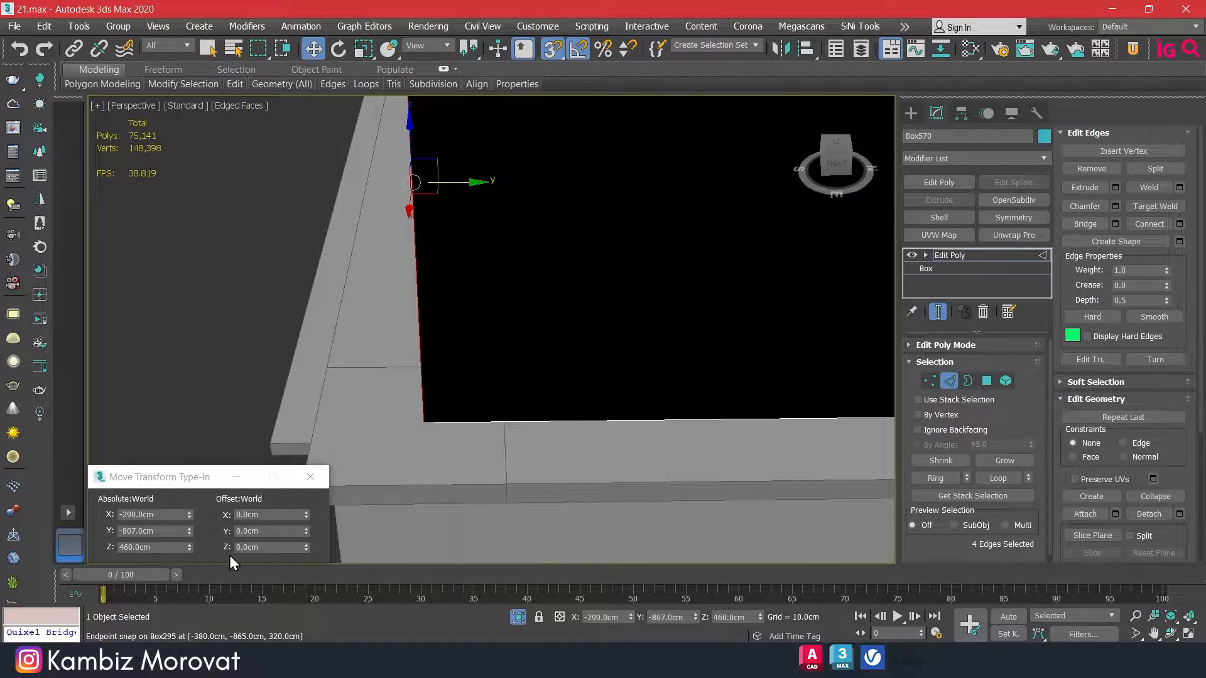
{"action": "double_click", "coordinate": [265, 530]}
{"action": "type", "text": "1"}
{"action": "key", "text": "Return"}
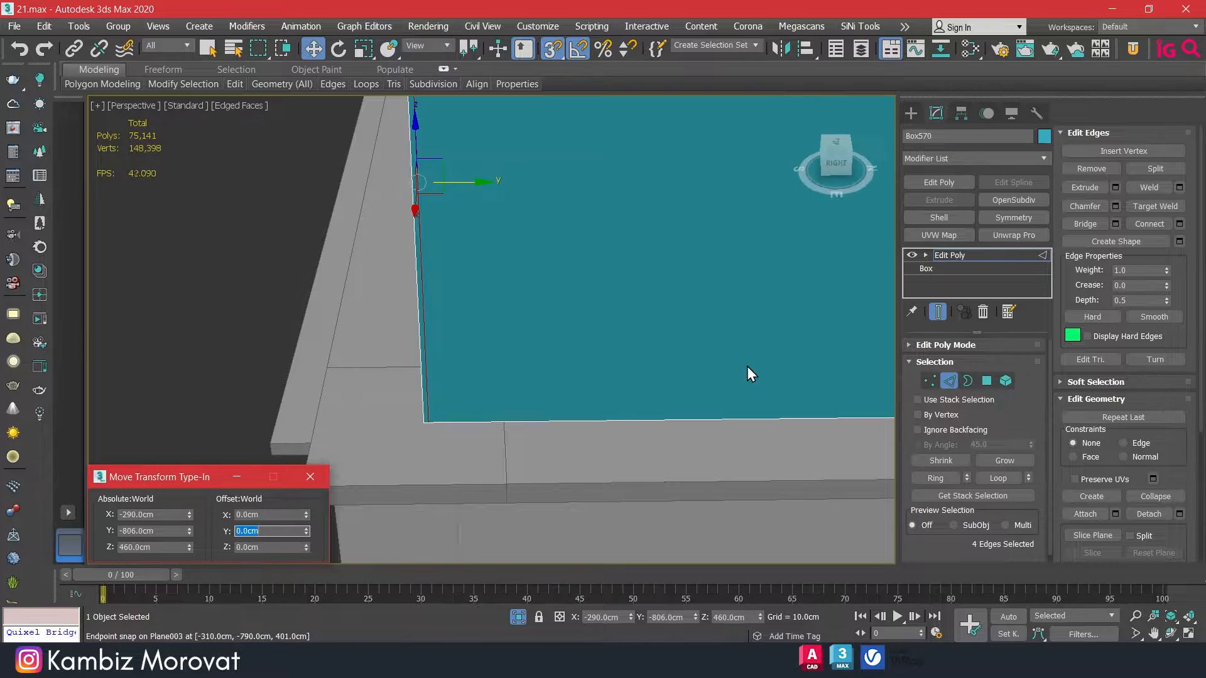
Extrude the narrow inward polygon at the panel's corner end by 44.166 cm along the long parapet
{"action": "left_click", "coordinate": [986, 380]}
{"action": "scroll", "coordinate": [478, 304], "scroll_direction": "down", "scroll_amount": 5}
{"action": "middle_click_drag", "start_coordinate": [478, 304], "coordinate": [757, 343], "text": "alt"}
{"action": "middle_click_drag", "start_coordinate": [828, 407], "coordinate": [770, 374]}
{"action": "scroll", "coordinate": [780, 388], "scroll_direction": "up", "scroll_amount": 10}
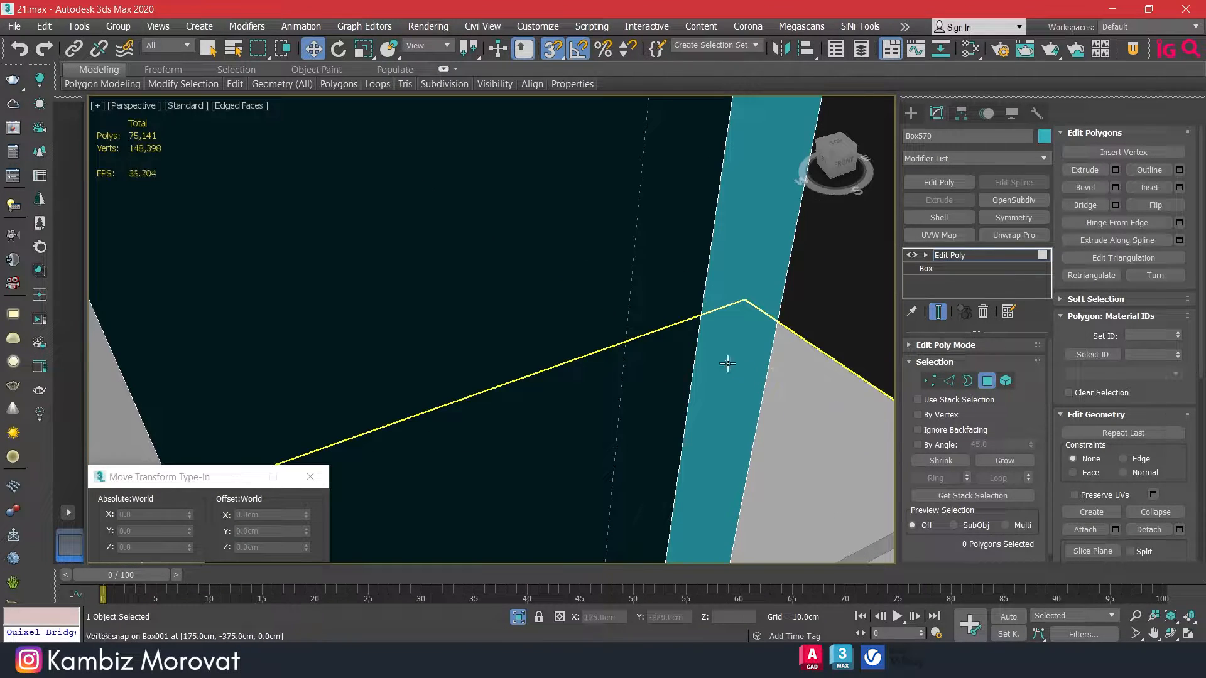
{"action": "left_click", "coordinate": [684, 334]}
{"action": "scroll", "coordinate": [683, 337], "scroll_direction": "down", "scroll_amount": 3}
{"action": "scroll", "coordinate": [736, 303], "scroll_direction": "down", "scroll_amount": 3}
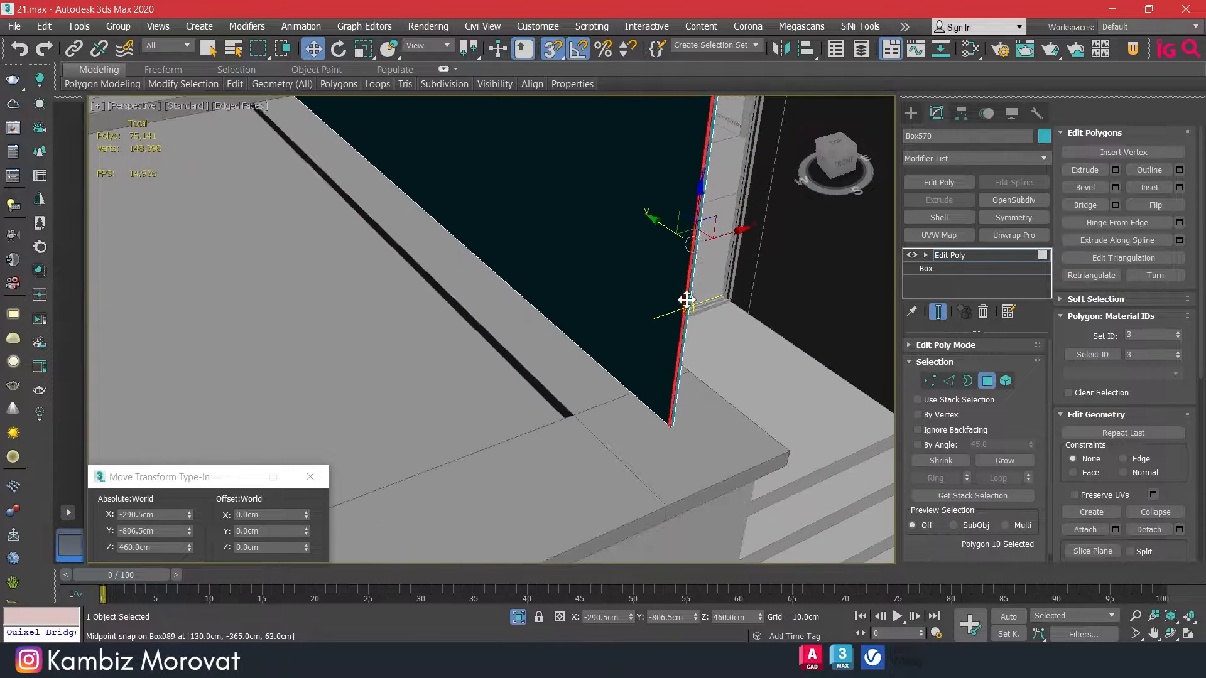
{"action": "left_click", "coordinate": [1116, 169]}
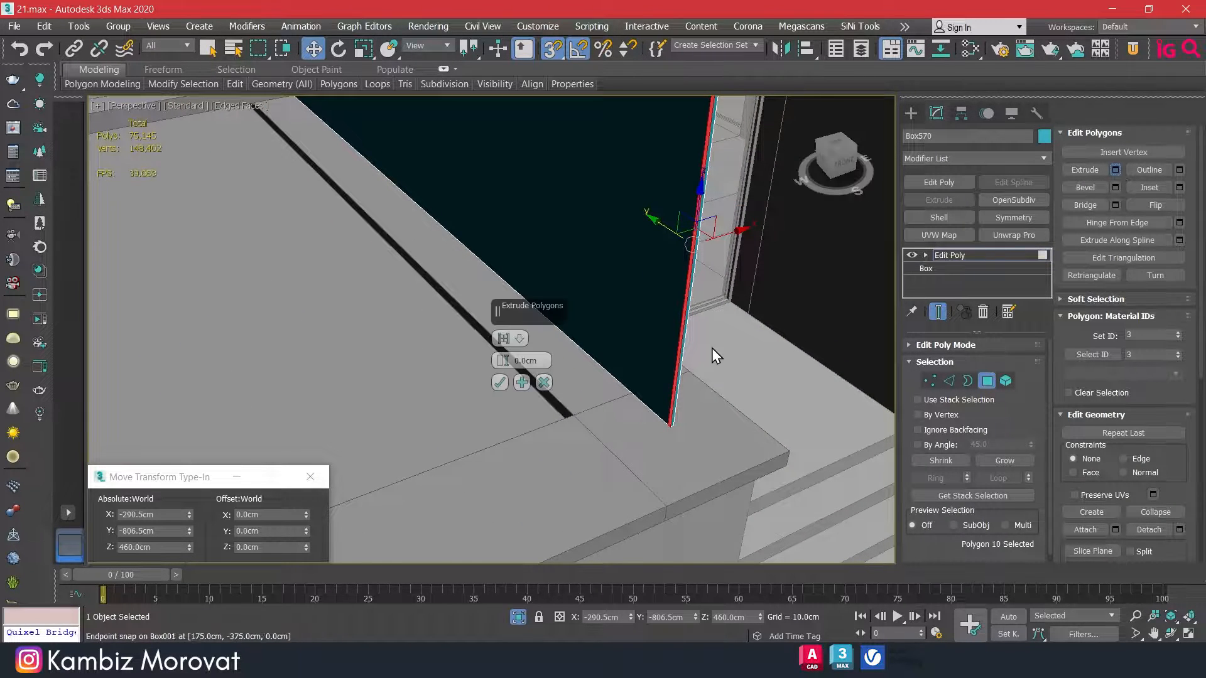
{"action": "left_click_drag", "start_coordinate": [504, 361], "coordinate": [510, 252]}
{"action": "left_click", "coordinate": [500, 383]}
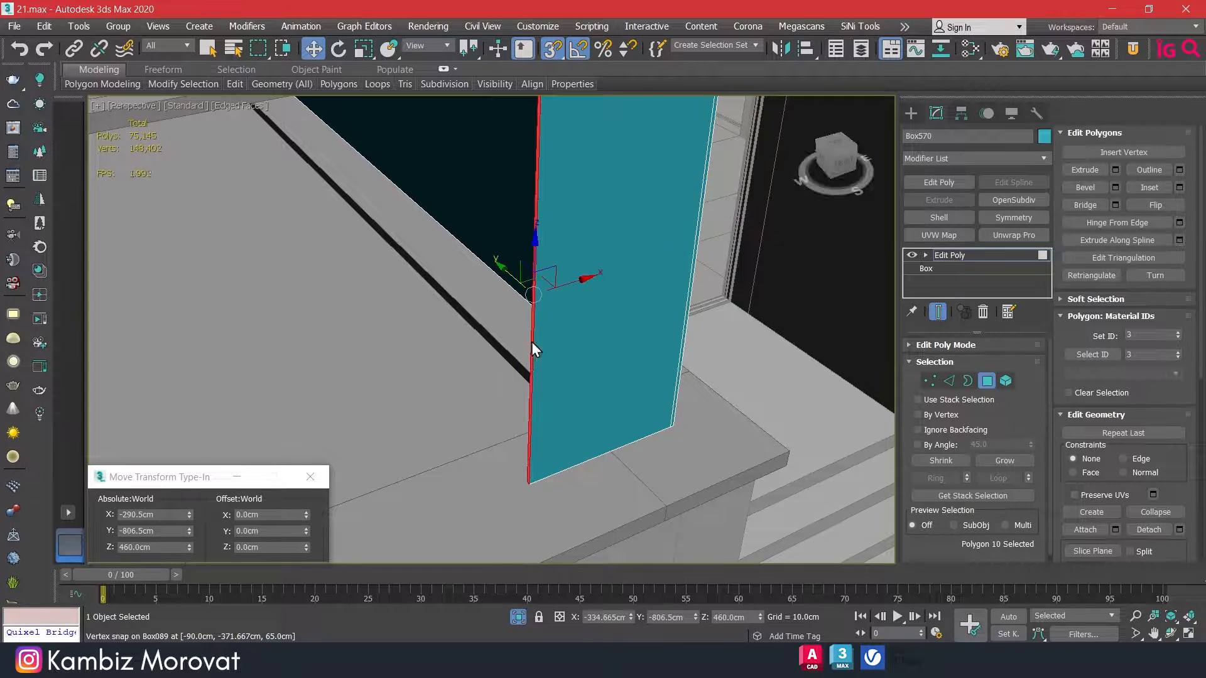
Move the panel's extruded face along the long parapet to the middle of the far corner at X -1107 cm
{"action": "scroll", "coordinate": [531, 342], "scroll_direction": "down", "scroll_amount": 6}
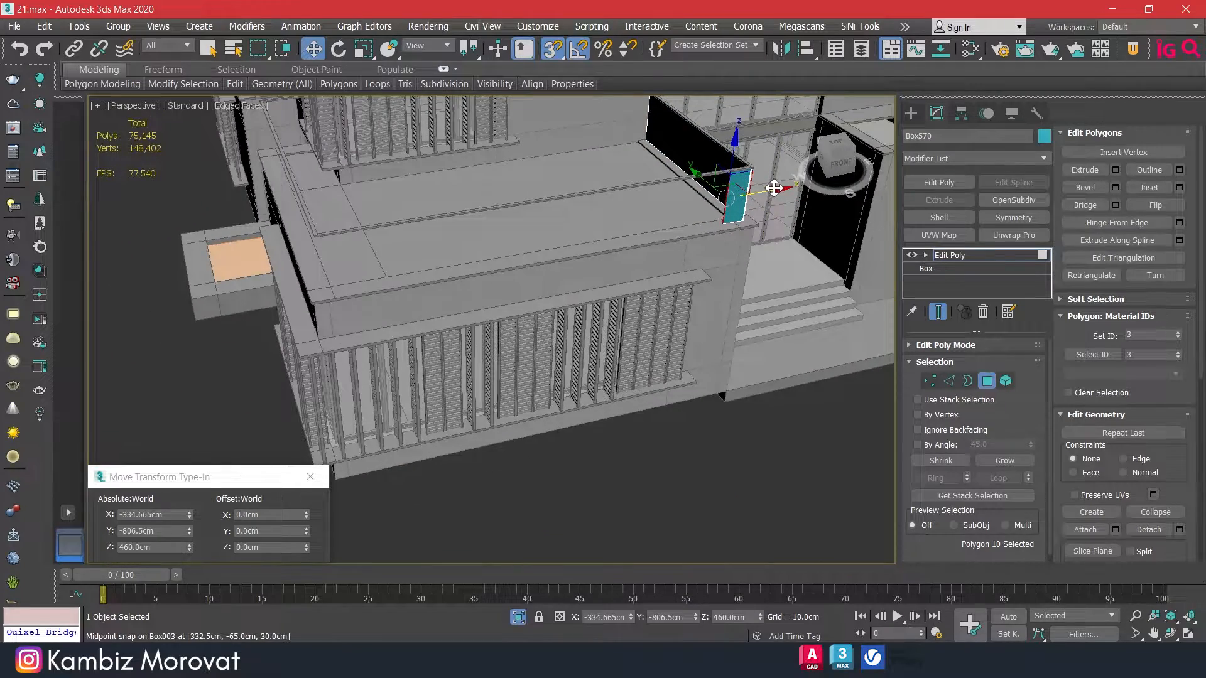
{"action": "left_click_drag", "start_coordinate": [774, 188], "coordinate": [316, 250]}
{"action": "scroll", "coordinate": [312, 228], "scroll_direction": "up", "scroll_amount": 5}
Extrude the panel's end face by another 1 cm at the far corner
{"action": "left_click", "coordinate": [1115, 169]}
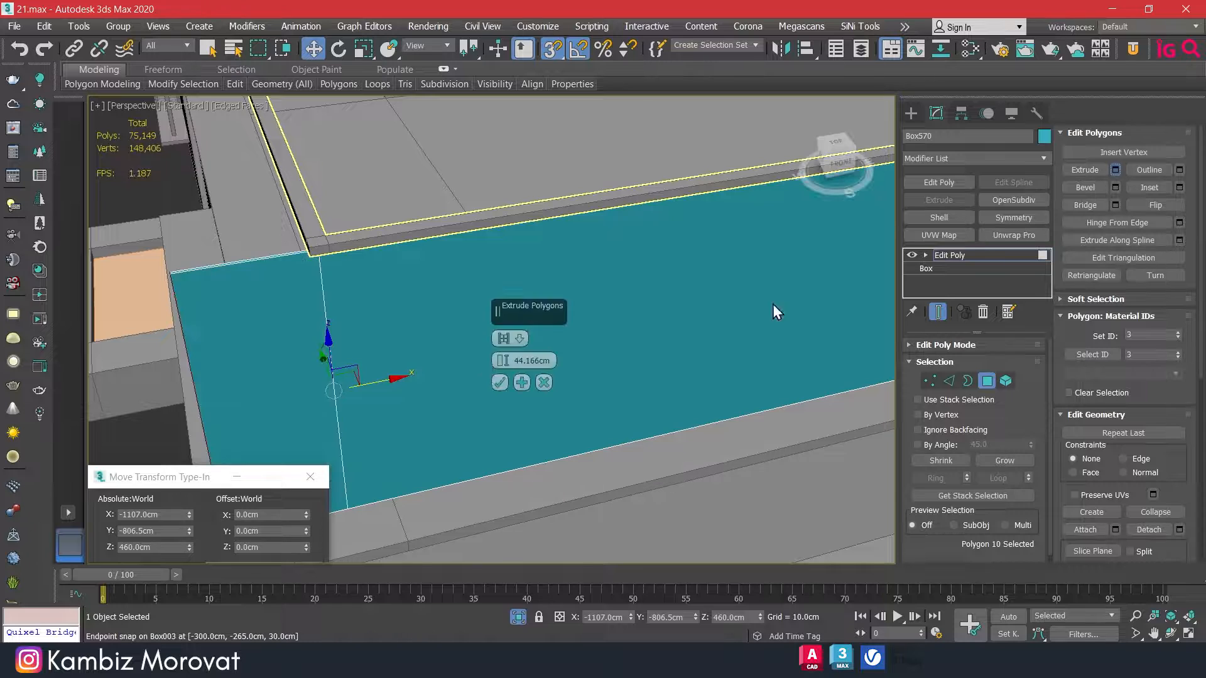
{"action": "double_click", "coordinate": [528, 361]}
{"action": "type", "text": "1"}
{"action": "key", "text": "Return"}
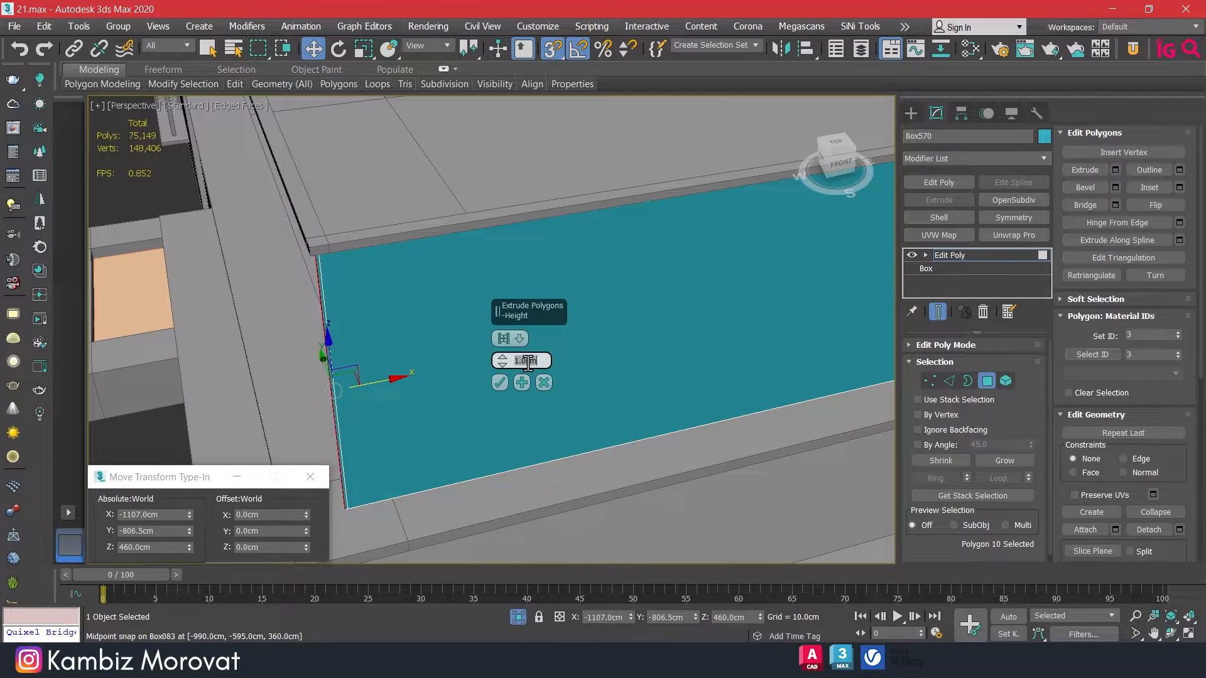
{"action": "left_click", "coordinate": [501, 382]}
{"action": "middle_click_drag", "start_coordinate": [502, 382], "coordinate": [575, 342], "text": "alt"}
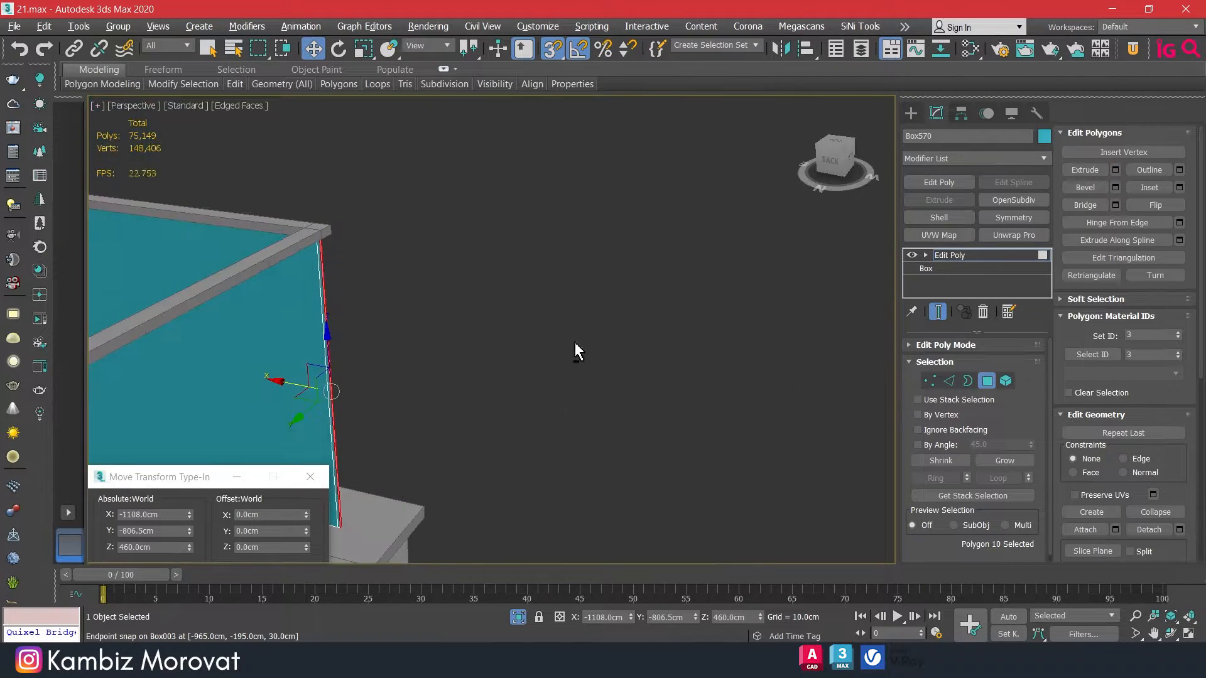
Extrude the narrow inward-facing polygon at the panel's far corner end by 66.215 cm along the side parapet
{"action": "scroll", "coordinate": [316, 268], "scroll_direction": "up", "scroll_amount": 2}
{"action": "left_click", "coordinate": [333, 267]}
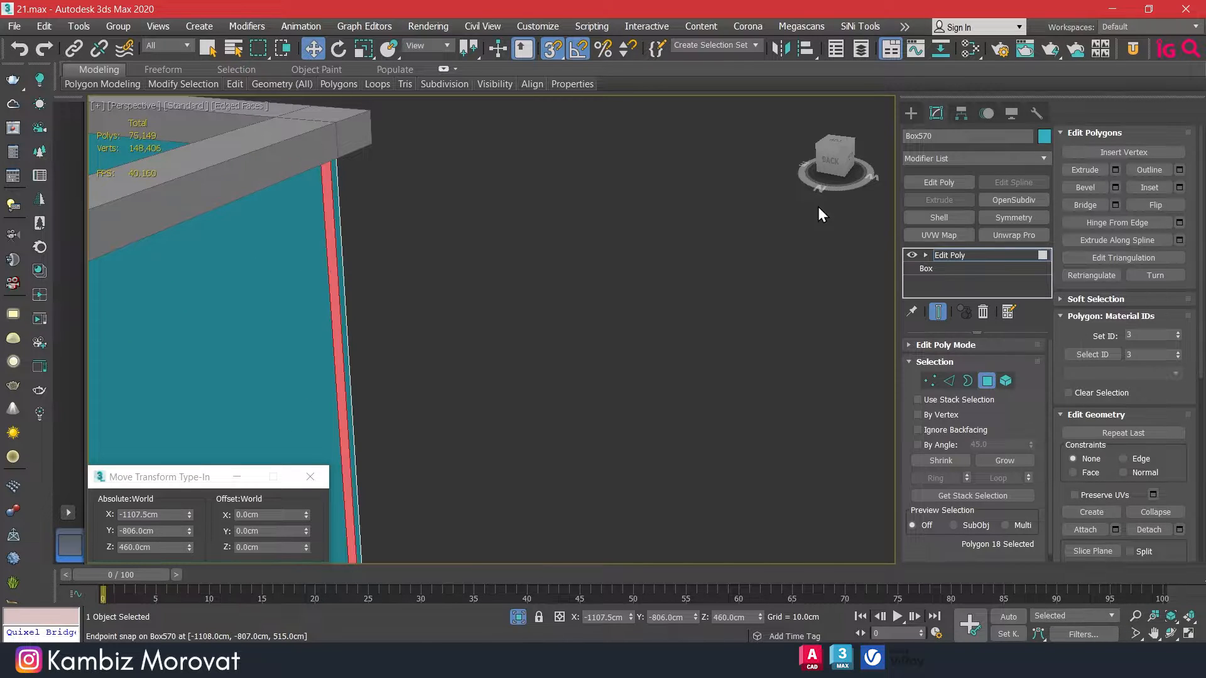
{"action": "left_click", "coordinate": [1116, 170]}
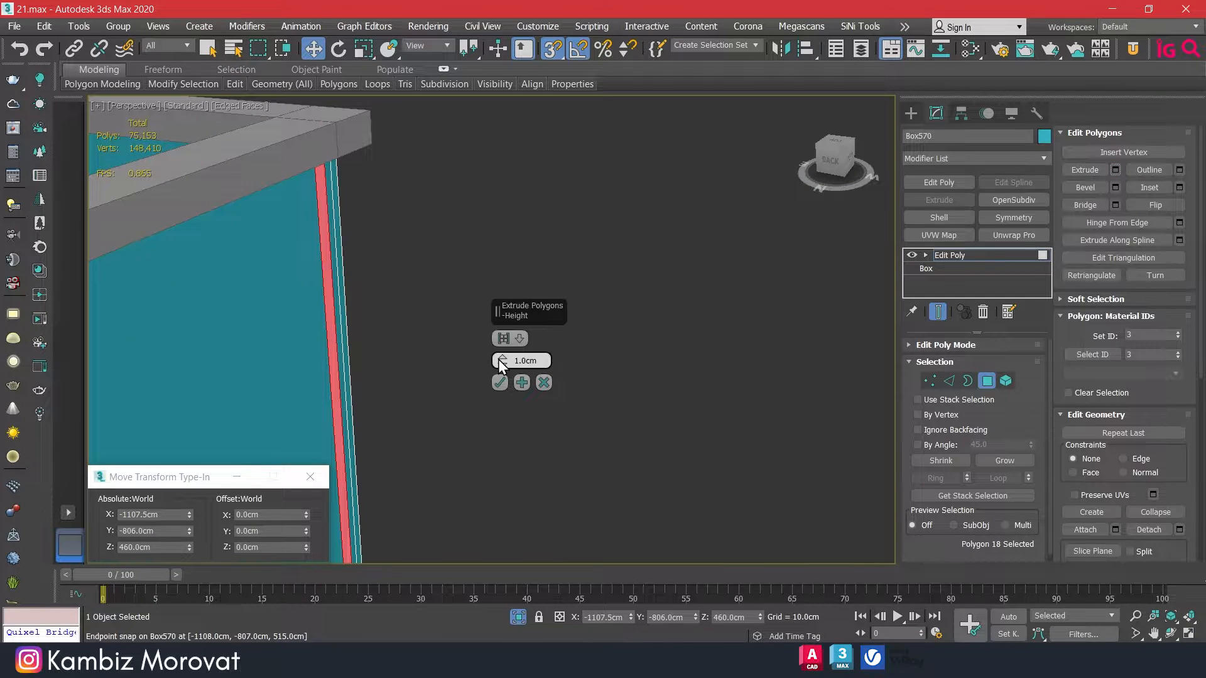
{"action": "left_click_drag", "start_coordinate": [501, 364], "coordinate": [490, 100]}
{"action": "left_click", "coordinate": [502, 378]}
{"action": "scroll", "coordinate": [339, 334], "scroll_direction": "down", "scroll_amount": 4}
{"action": "middle_click_drag", "start_coordinate": [340, 334], "coordinate": [651, 258]}
{"action": "scroll", "coordinate": [488, 270], "scroll_direction": "down", "scroll_amount": 4}
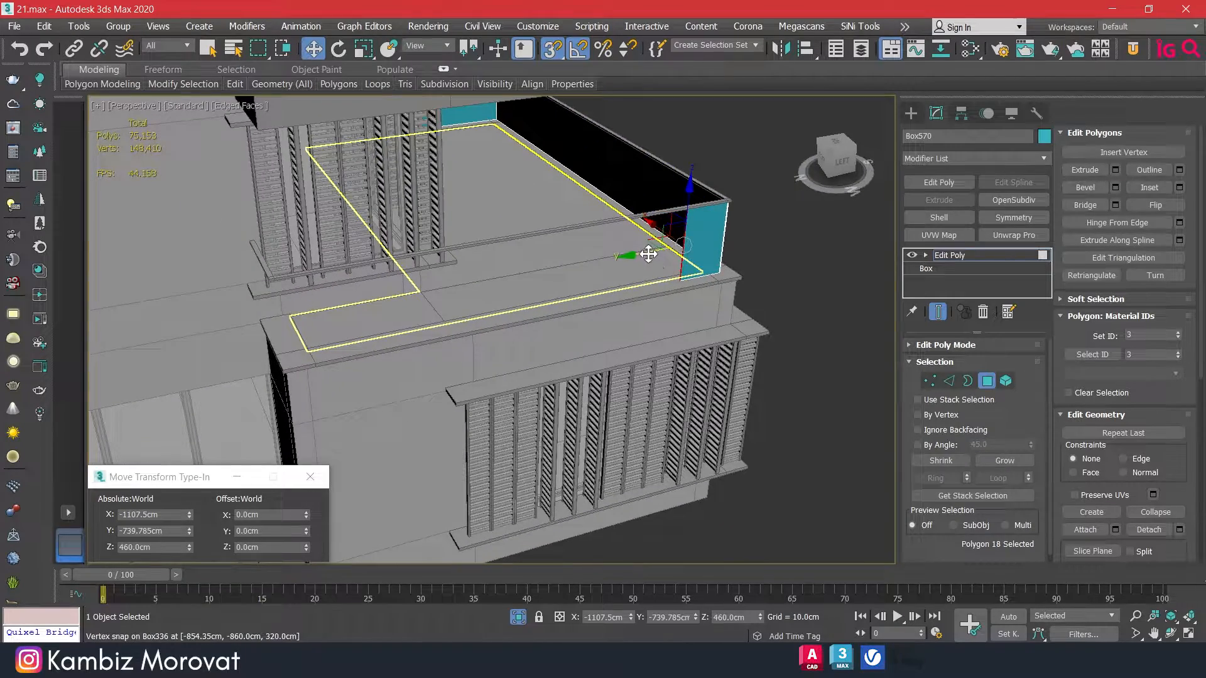
Snap the panel's extruded face along the side parapet to the railing's next corner at Y -168 cm, and extrude it another 1 cm
{"action": "left_click_drag", "start_coordinate": [648, 254], "coordinate": [240, 280]}
{"action": "scroll", "coordinate": [275, 277], "scroll_direction": "up", "scroll_amount": 6}
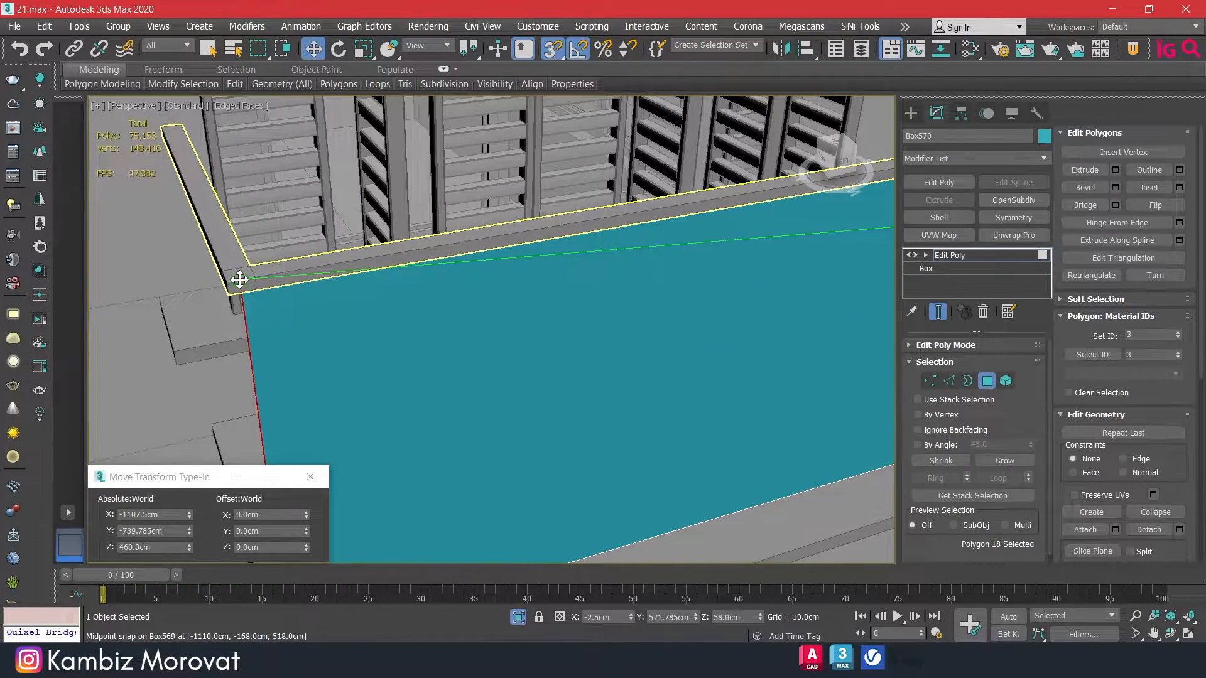
{"action": "left_click", "coordinate": [1116, 169]}
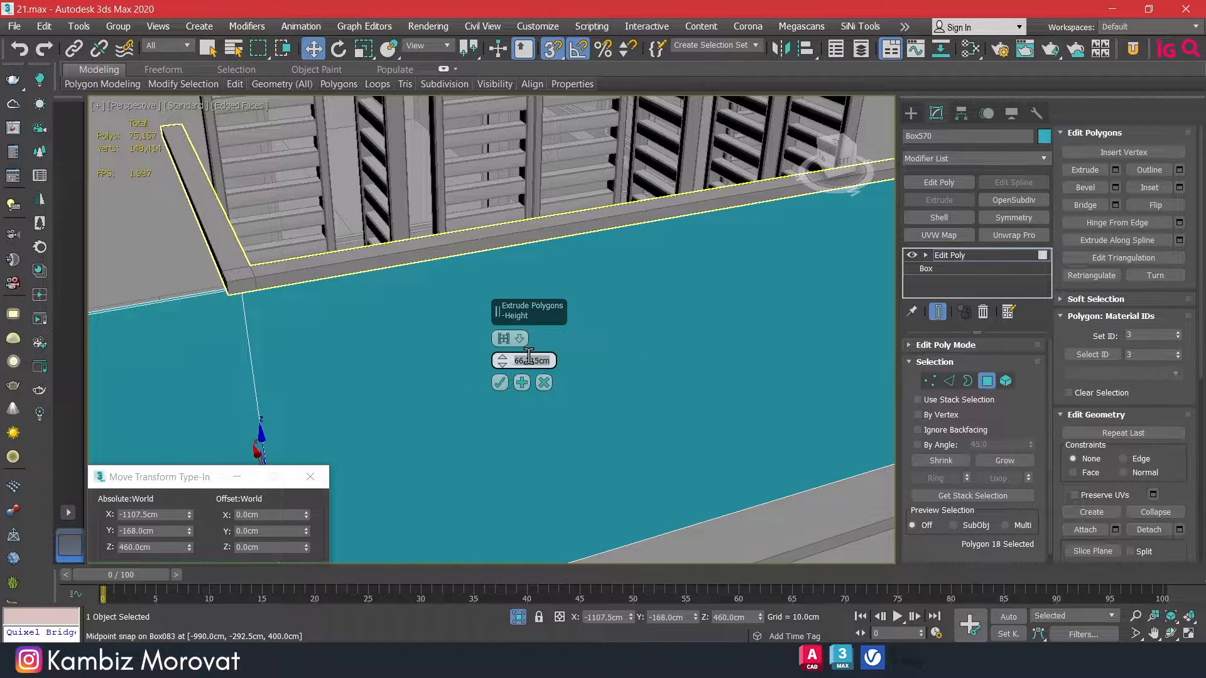
{"action": "type", "text": "1"}
{"action": "key", "text": "Return"}
{"action": "left_click", "coordinate": [500, 383]}
Extrude the narrow inward-facing polygon at the panel's new corner by 1 cm to start the short return side
{"action": "middle_click_drag", "start_coordinate": [450, 396], "coordinate": [531, 373], "text": "alt"}
{"action": "scroll", "coordinate": [305, 351], "scroll_direction": "down", "scroll_amount": 6}
{"action": "middle_click_drag", "start_coordinate": [306, 352], "coordinate": [416, 358]}
{"action": "scroll", "coordinate": [416, 359], "scroll_direction": "down", "scroll_amount": 2}
{"action": "scroll", "coordinate": [416, 359], "scroll_direction": "down", "scroll_amount": 3}
{"action": "key", "text": "z"}
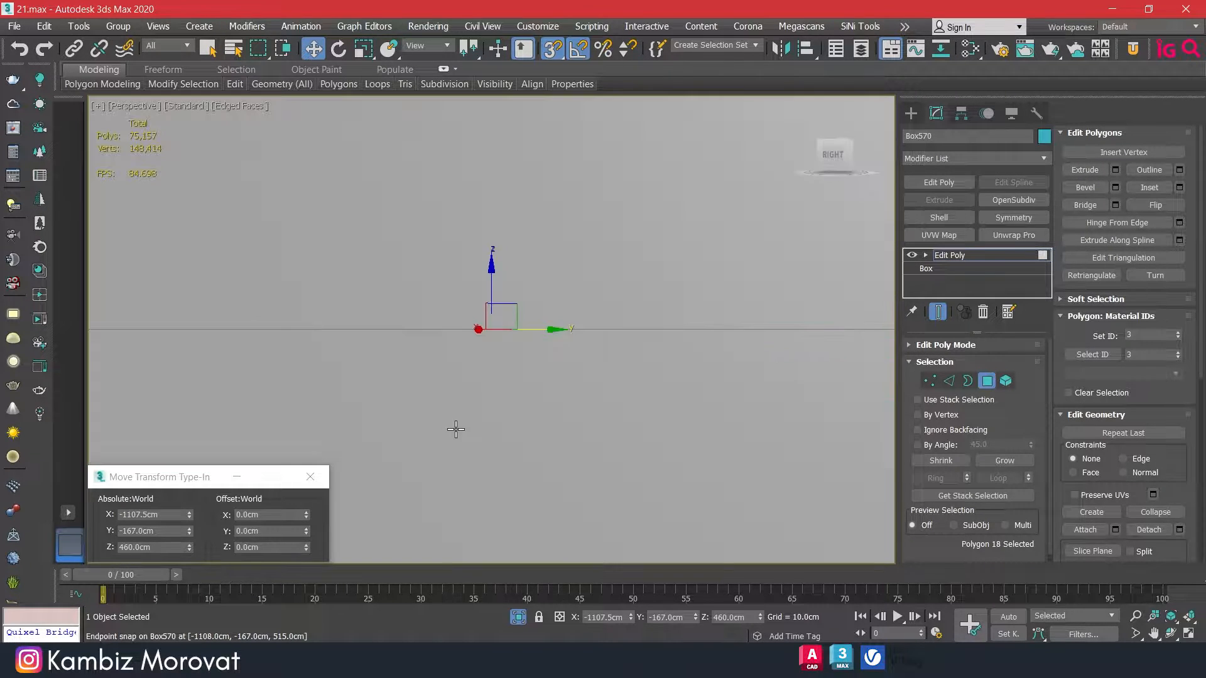
{"action": "middle_click_drag", "start_coordinate": [534, 375], "coordinate": [481, 359], "text": "alt"}
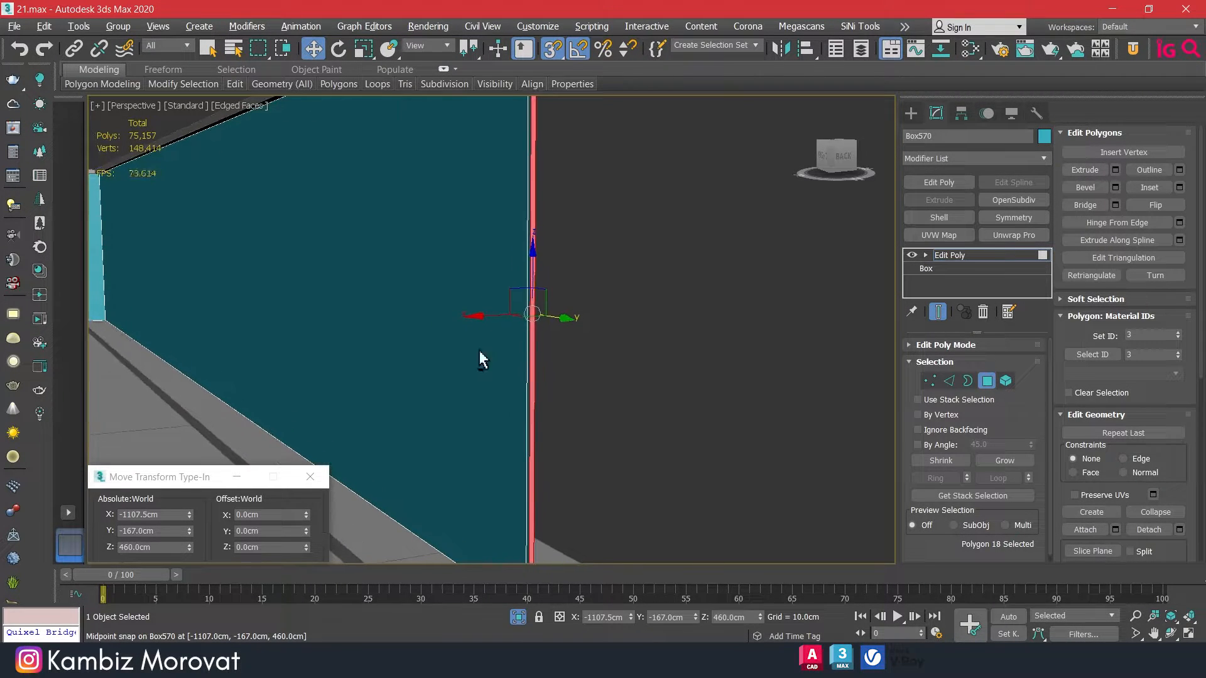
{"action": "scroll", "coordinate": [525, 235], "scroll_direction": "down", "scroll_amount": 5}
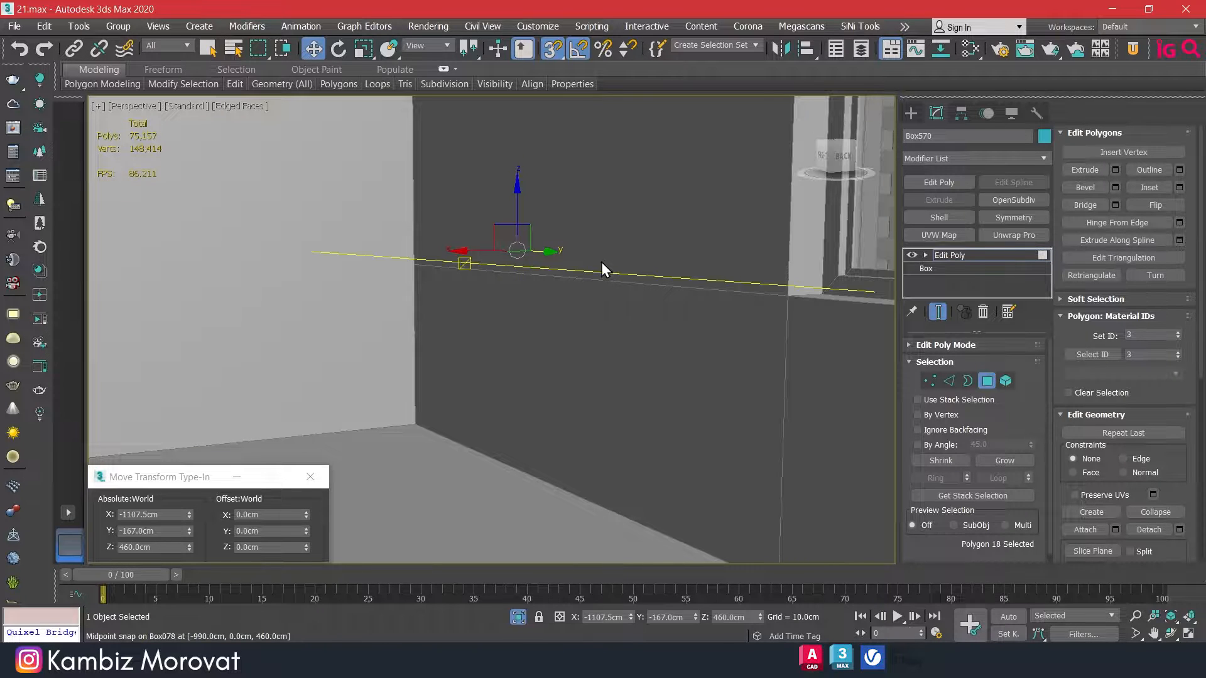
{"action": "scroll", "coordinate": [567, 252], "scroll_direction": "up", "scroll_amount": 3}
{"action": "scroll", "coordinate": [566, 253], "scroll_direction": "down", "scroll_amount": 3}
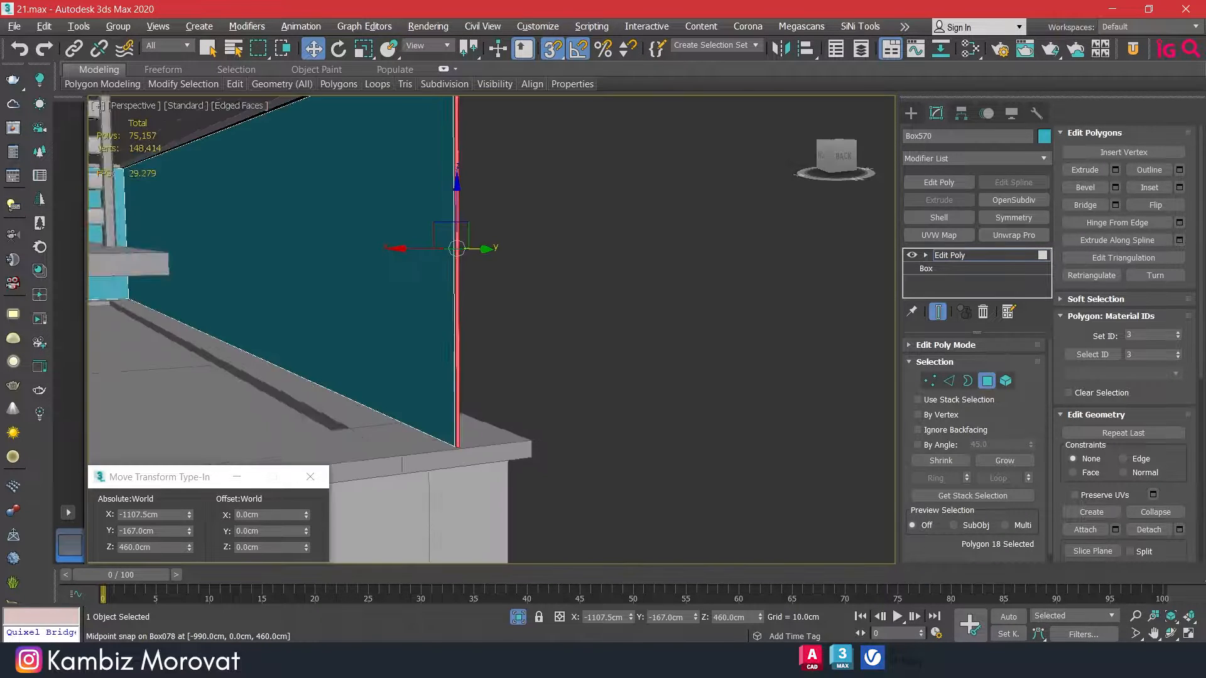
{"action": "left_click", "coordinate": [437, 363]}
{"action": "left_click", "coordinate": [440, 365]}
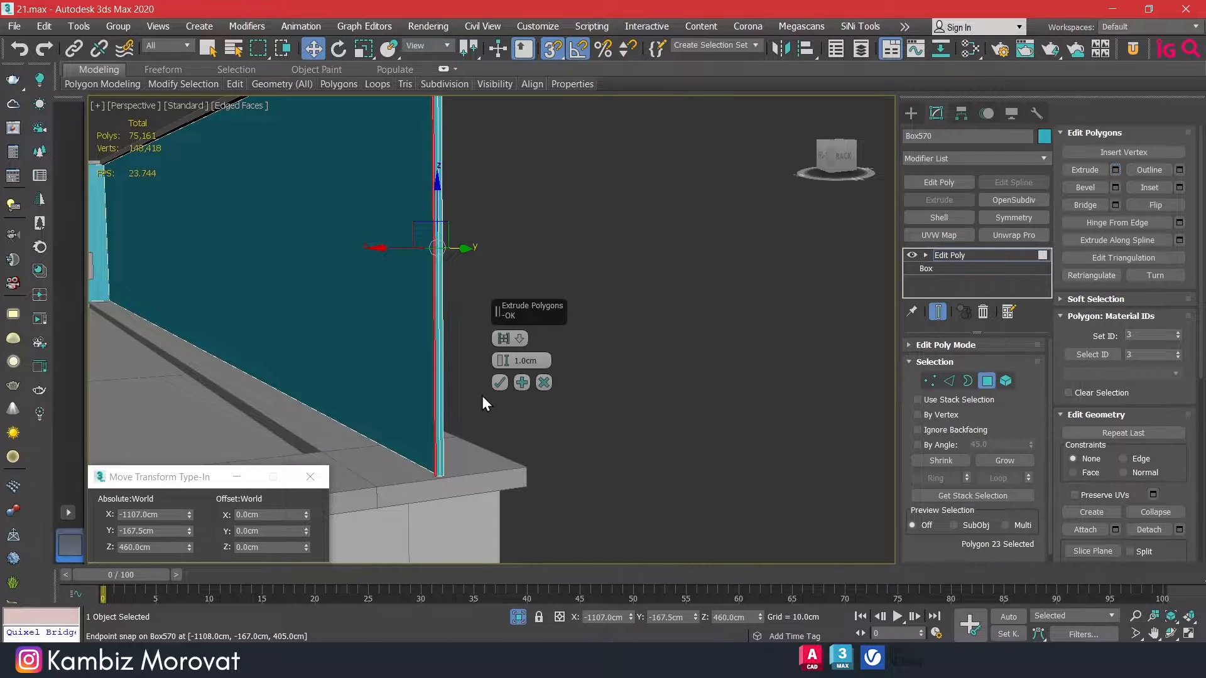
{"action": "left_click", "coordinate": [499, 382]}
{"action": "scroll", "coordinate": [499, 382], "scroll_direction": "down", "scroll_amount": 3}
{"action": "middle_click_drag", "start_coordinate": [499, 382], "coordinate": [497, 310], "text": "alt"}
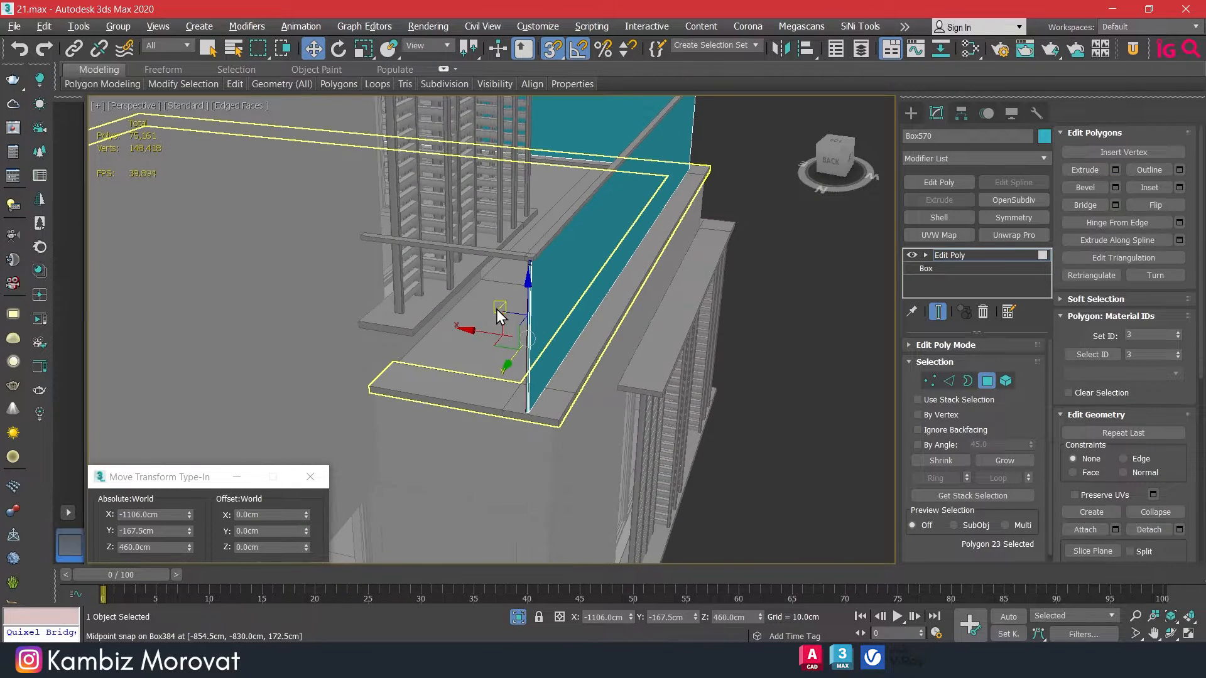
{"action": "left_click_drag", "start_coordinate": [475, 334], "coordinate": [358, 323]}
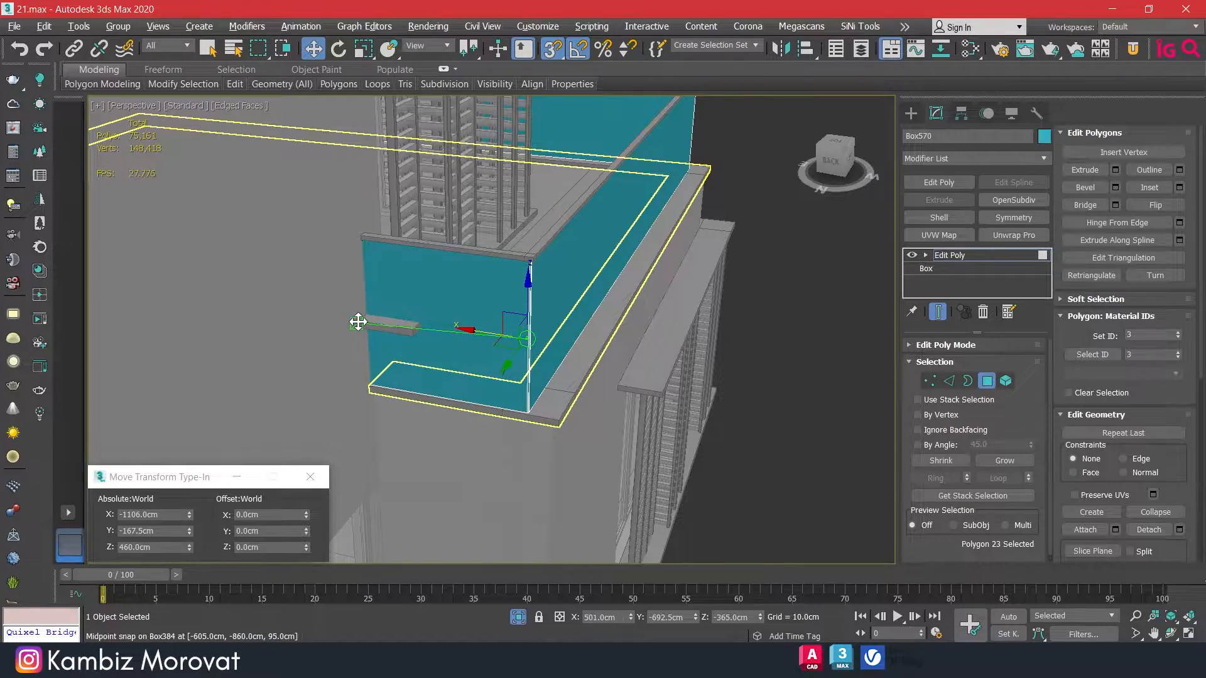
{"action": "left_click", "coordinate": [365, 324]}
{"action": "key", "text": "F3"}
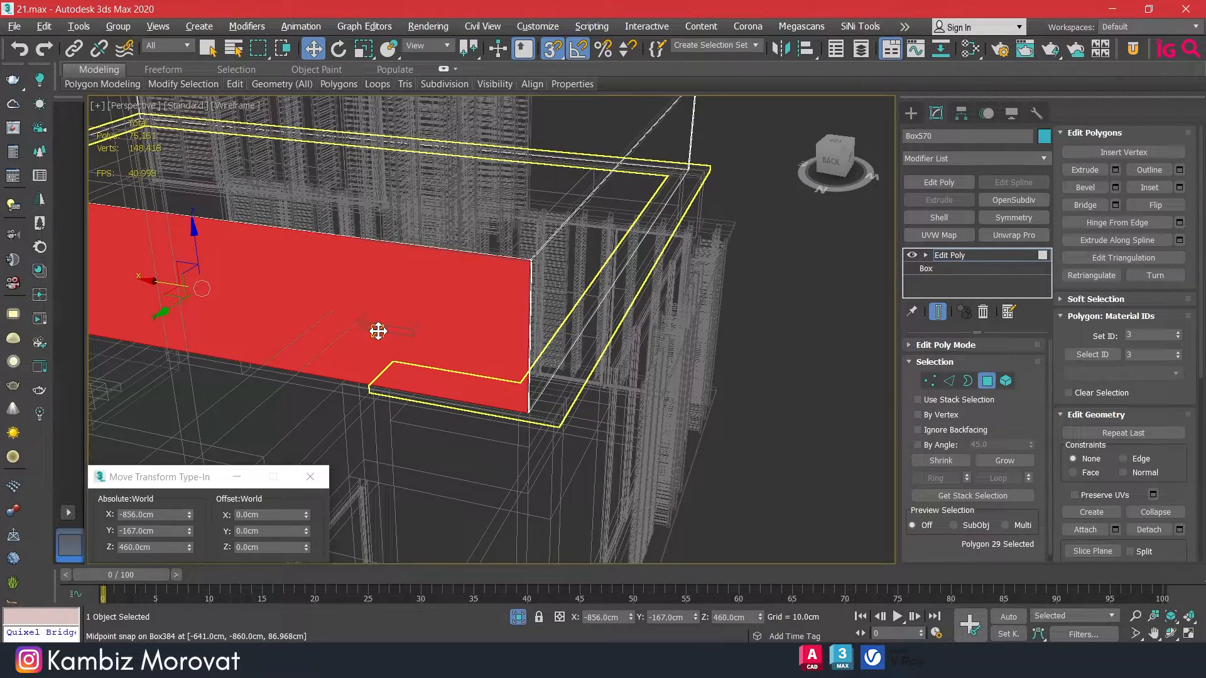
{"action": "key", "text": "F2"}
{"action": "middle_click_drag", "start_coordinate": [389, 340], "coordinate": [447, 369]}
{"action": "left_click", "coordinate": [449, 367]}
Snap the end face of the panel's short return along X to -990 cm, using the wireframe view
{"action": "scroll", "coordinate": [517, 350], "scroll_direction": "up", "scroll_amount": 4}
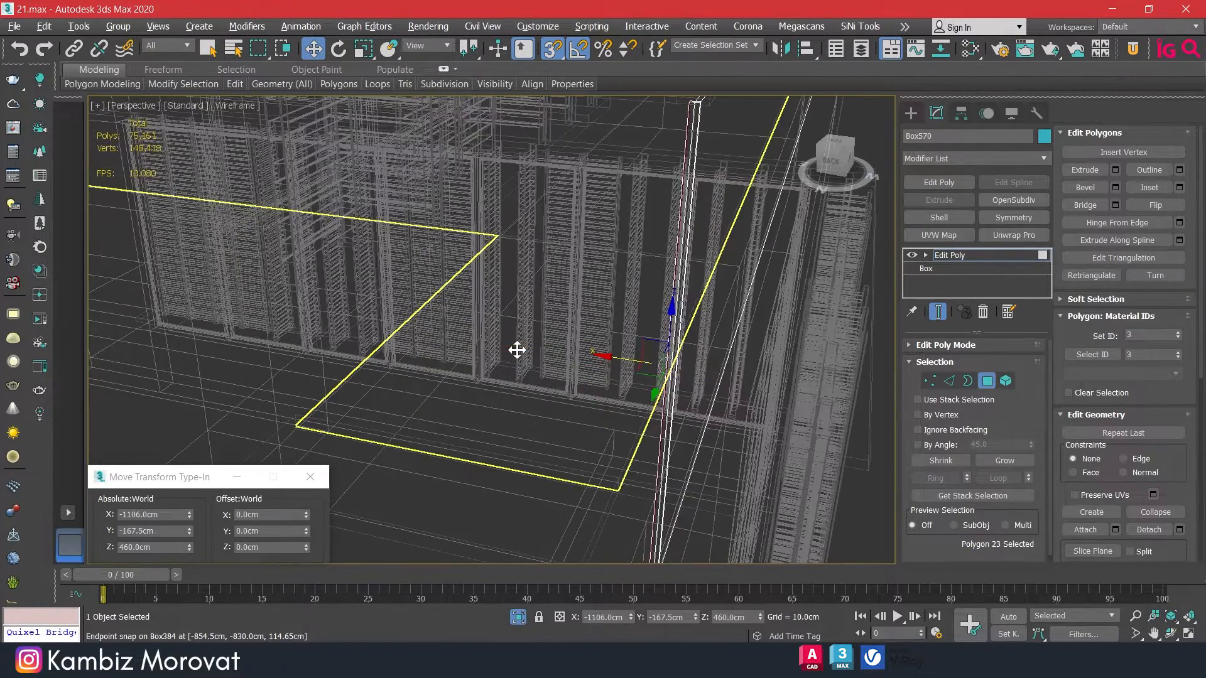
{"action": "left_click_drag", "start_coordinate": [611, 356], "coordinate": [295, 412]}
{"action": "key", "text": "F3"}
{"action": "scroll", "coordinate": [471, 369], "scroll_direction": "down", "scroll_amount": 5}
{"action": "key", "text": "F3"}
{"action": "key", "text": "F3"}
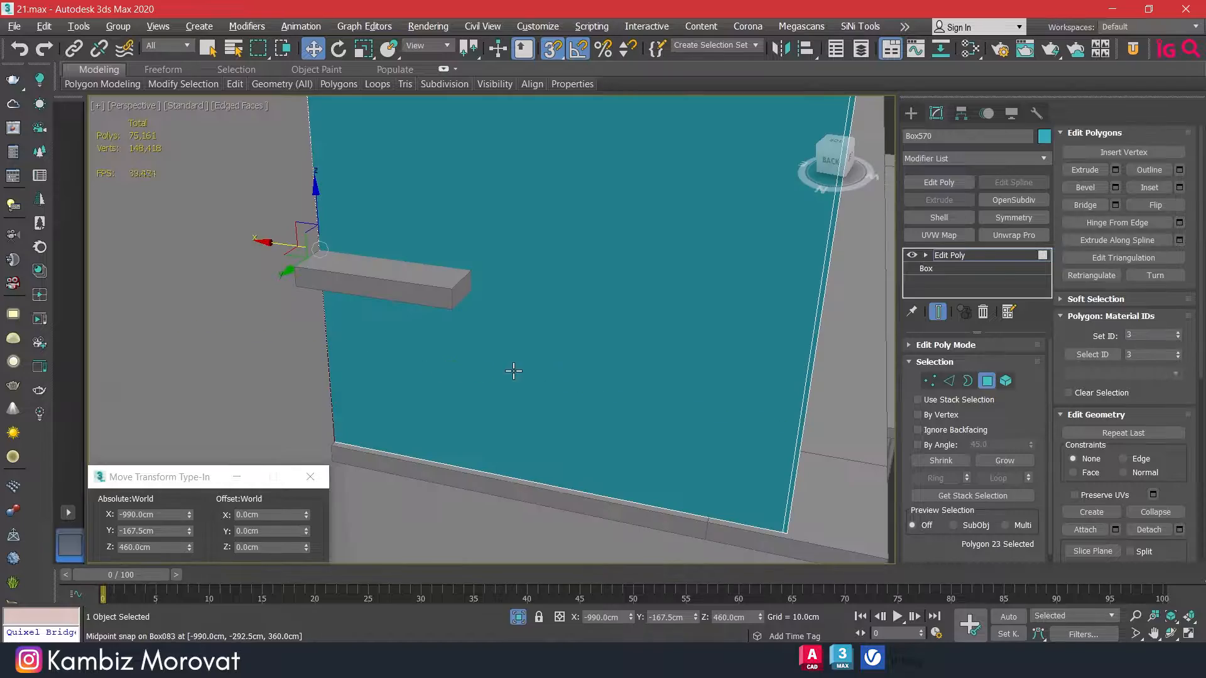
Pull the end face of the panel's short return back along X to -1030 cm, and finish the polygon editing
{"action": "scroll", "coordinate": [511, 369], "scroll_direction": "down", "scroll_amount": 2}
{"action": "left_click", "coordinate": [986, 380]}
{"action": "middle_click_drag", "start_coordinate": [454, 286], "coordinate": [590, 267], "text": "alt"}
{"action": "scroll", "coordinate": [546, 264], "scroll_direction": "up", "scroll_amount": 4}
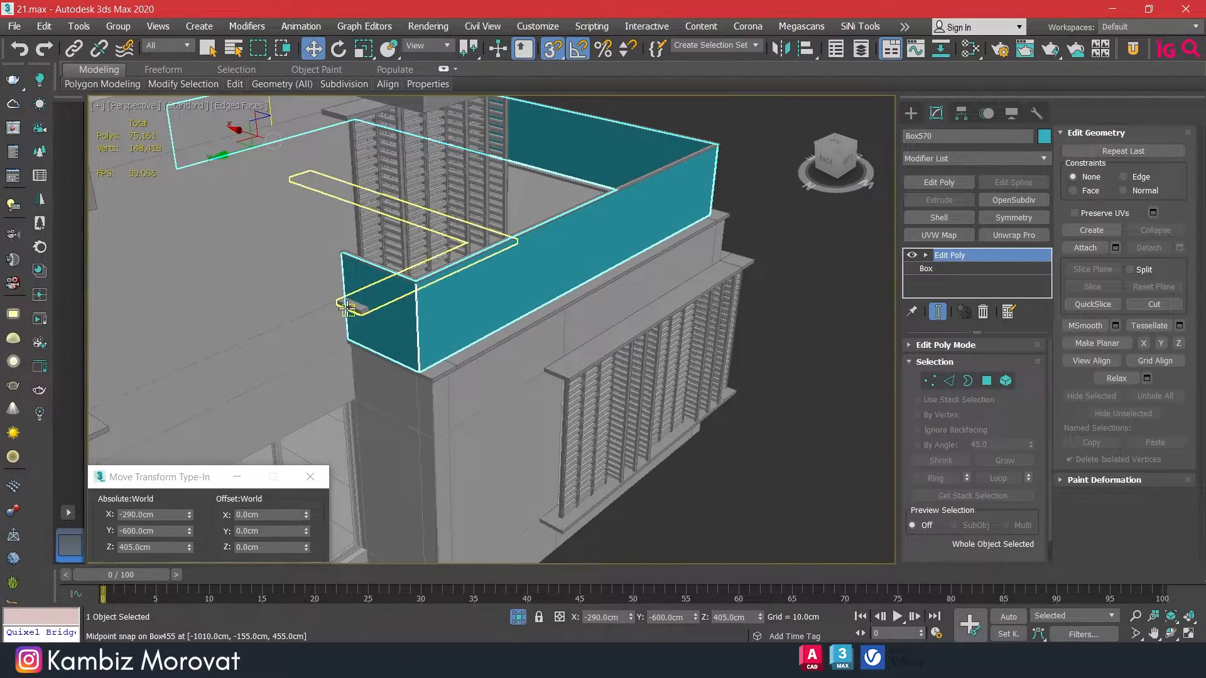
{"action": "scroll", "coordinate": [351, 311], "scroll_direction": "up", "scroll_amount": 4}
{"action": "middle_click_drag", "start_coordinate": [351, 312], "coordinate": [547, 237], "text": "alt"}
{"action": "scroll", "coordinate": [548, 245], "scroll_direction": "up", "scroll_amount": 5}
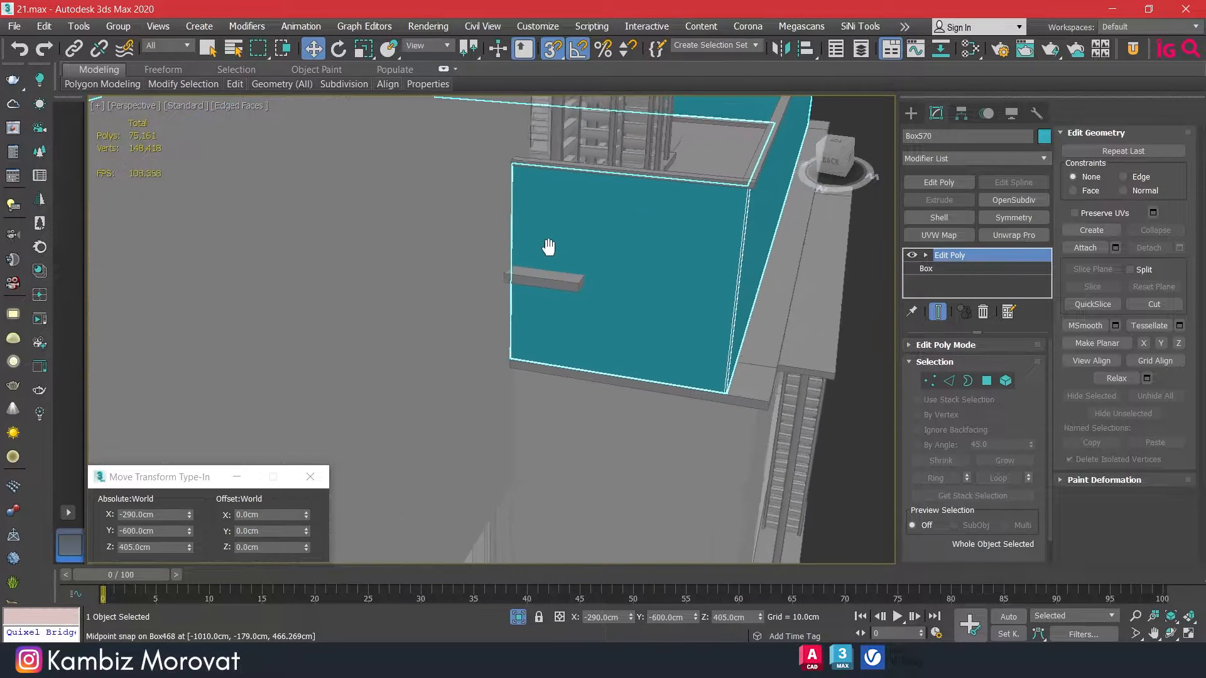
{"action": "middle_click_drag", "start_coordinate": [537, 277], "coordinate": [490, 277], "text": "alt"}
{"action": "left_click", "coordinate": [986, 381]}
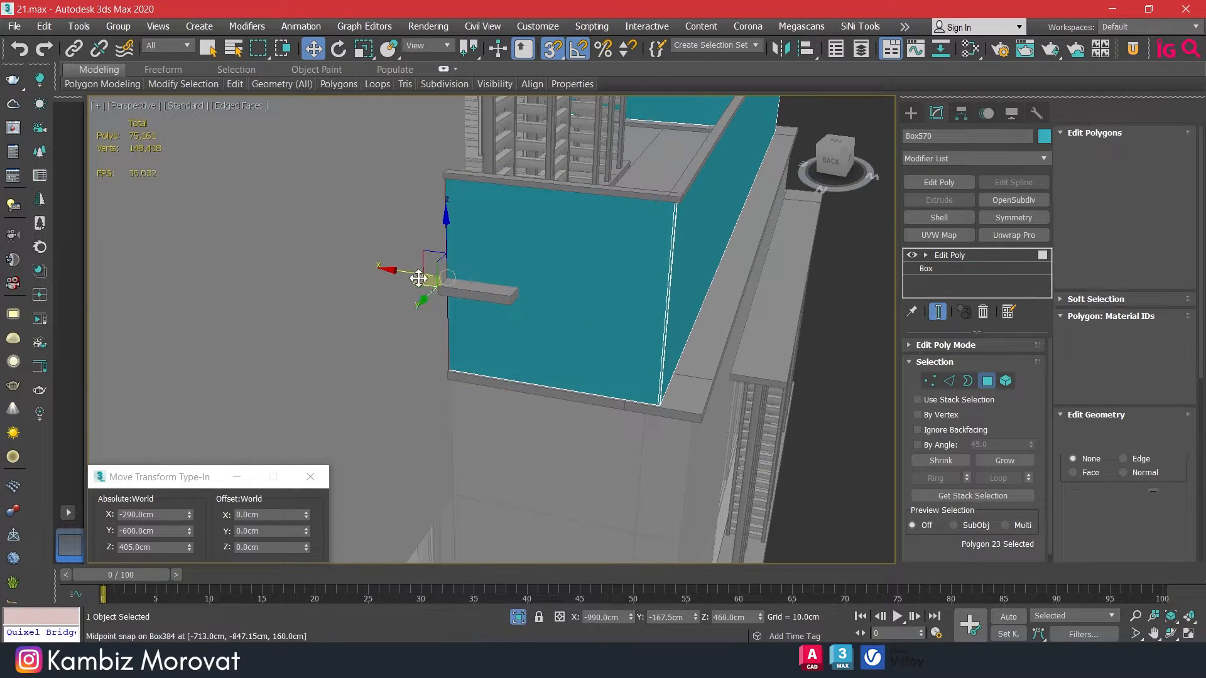
{"action": "left_click_drag", "start_coordinate": [415, 273], "coordinate": [560, 300]}
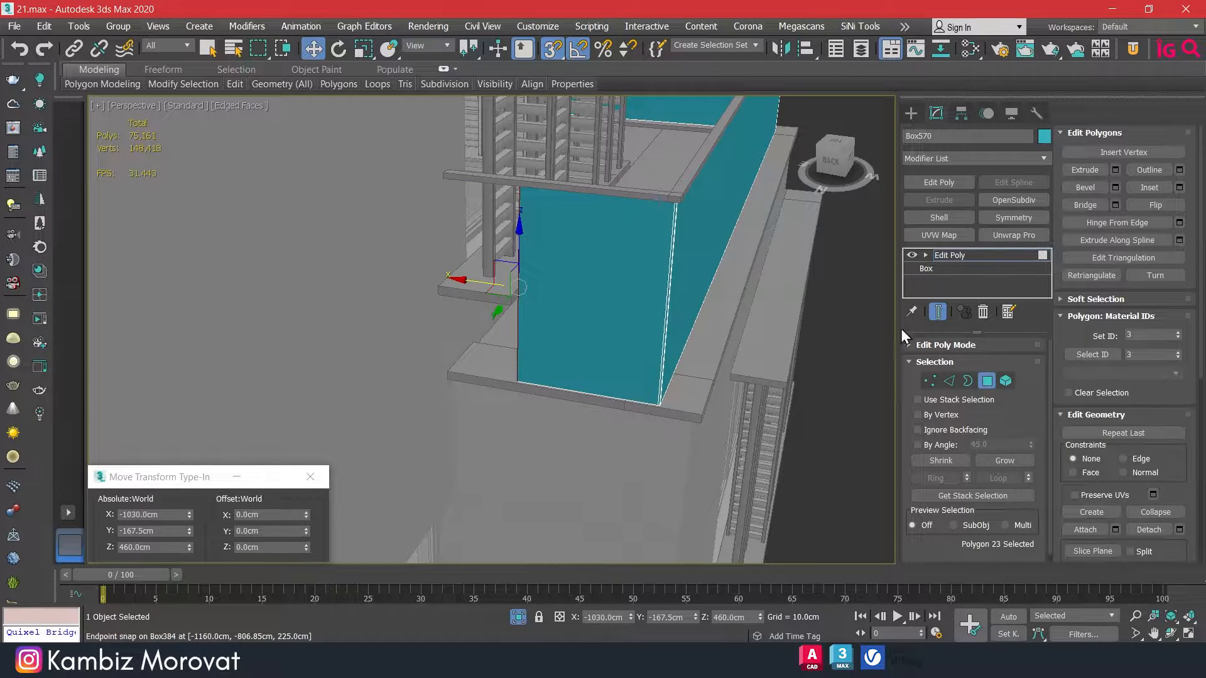
{"action": "middle_click_drag", "start_coordinate": [710, 312], "coordinate": [672, 311]}
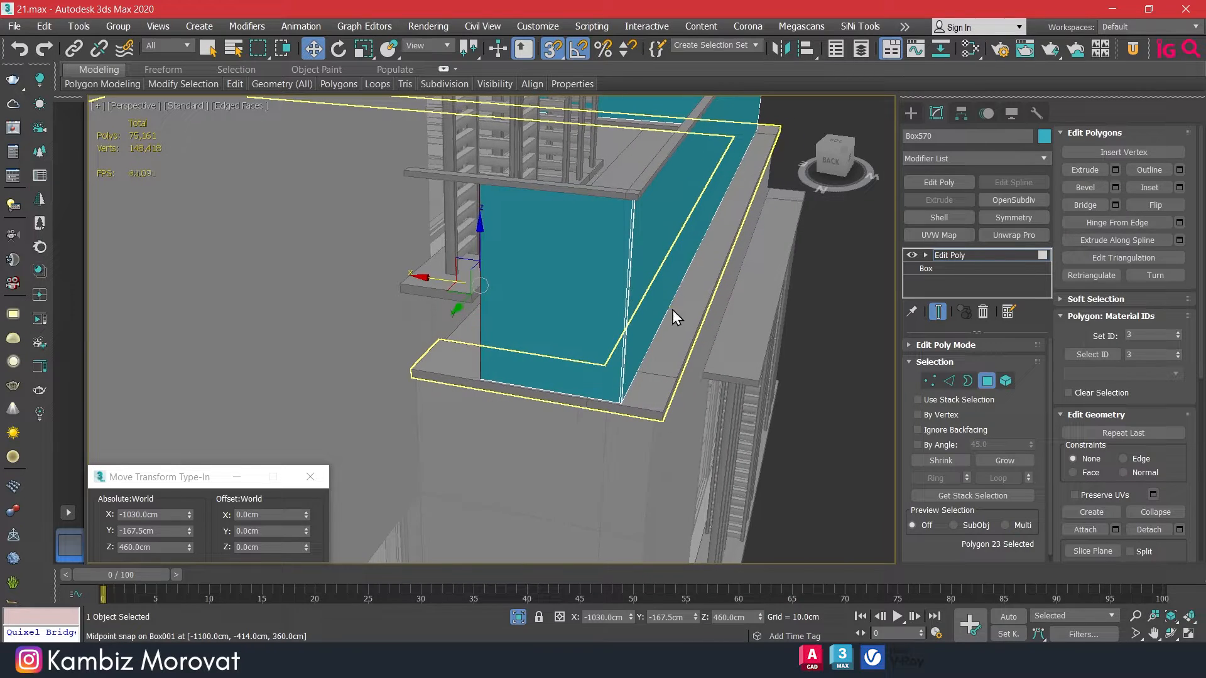
{"action": "left_click", "coordinate": [987, 381]}
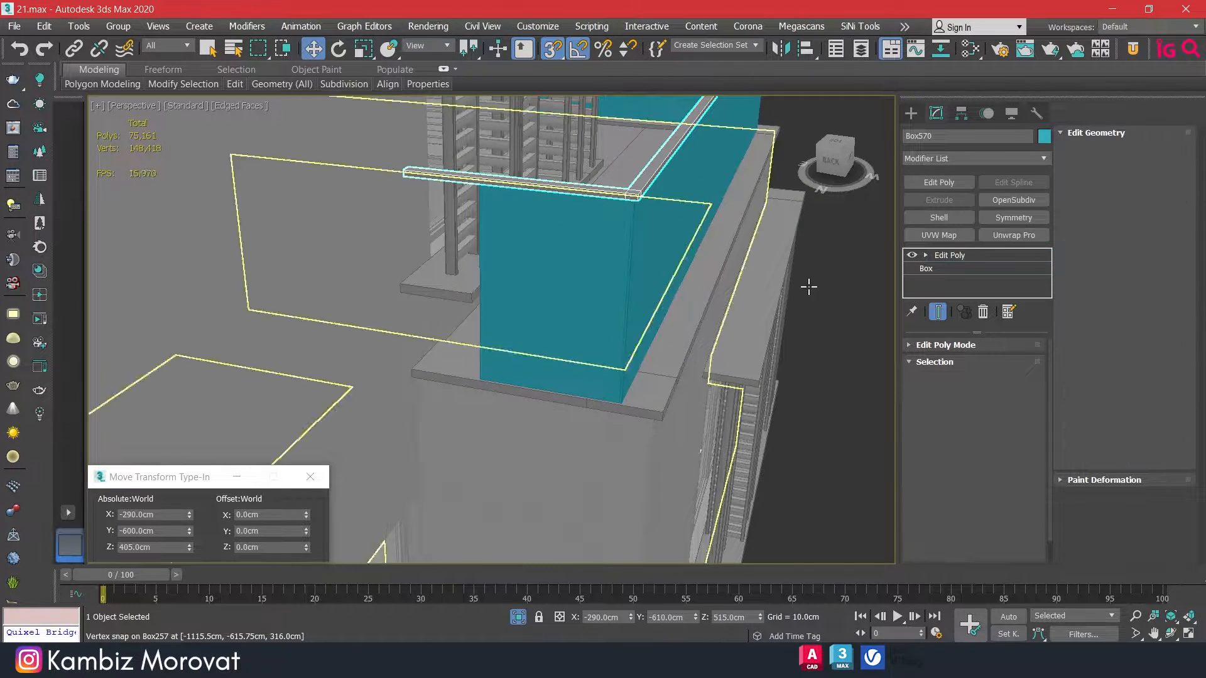
Connect the four long edges of the railing's short return with one segment
{"action": "left_click", "coordinate": [950, 383]}
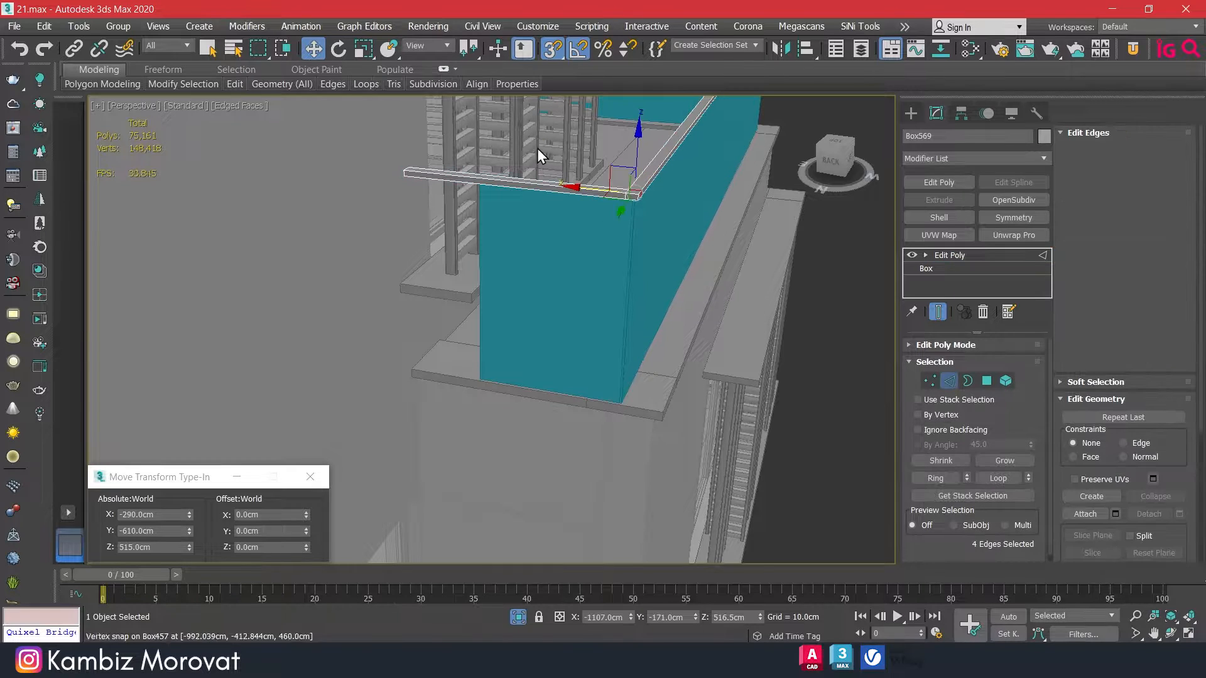
{"action": "left_click_drag", "start_coordinate": [541, 164], "coordinate": [532, 217]}
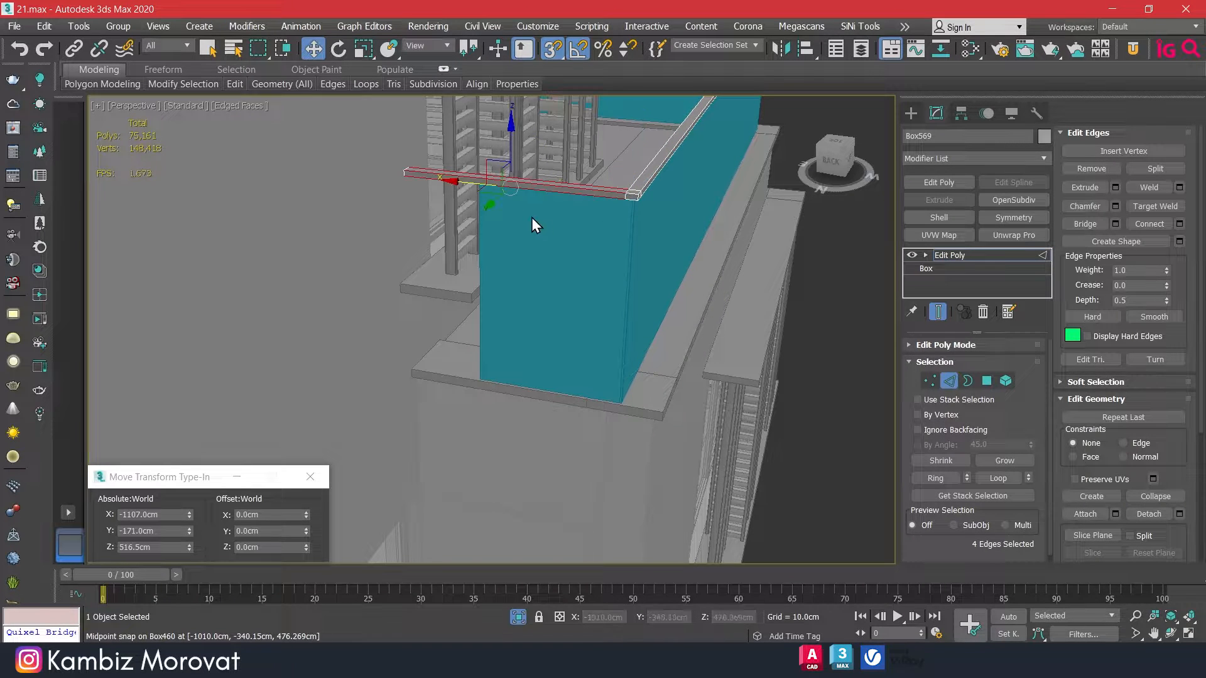
{"action": "left_click", "coordinate": [1180, 224]}
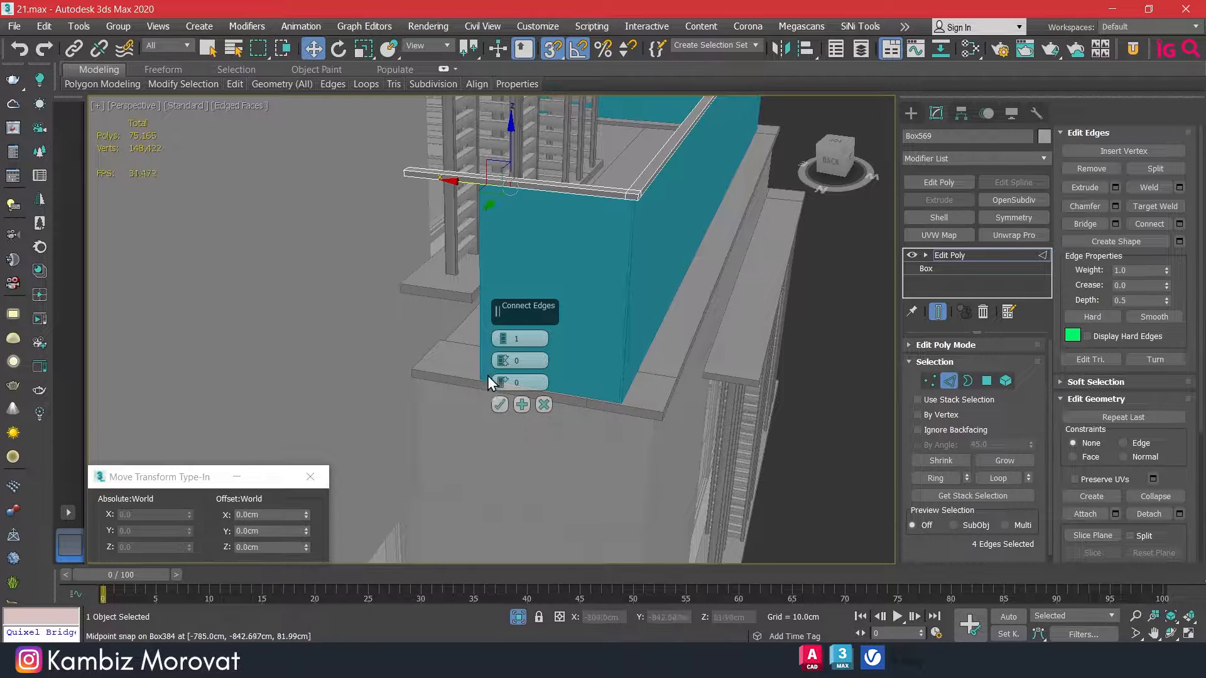
{"action": "left_click", "coordinate": [500, 405]}
With midpoint snapping off, snap the new edge loop to the railing's free end, and offset it -3 cm along X to -993 cm
{"action": "right_click", "coordinate": [551, 49]}
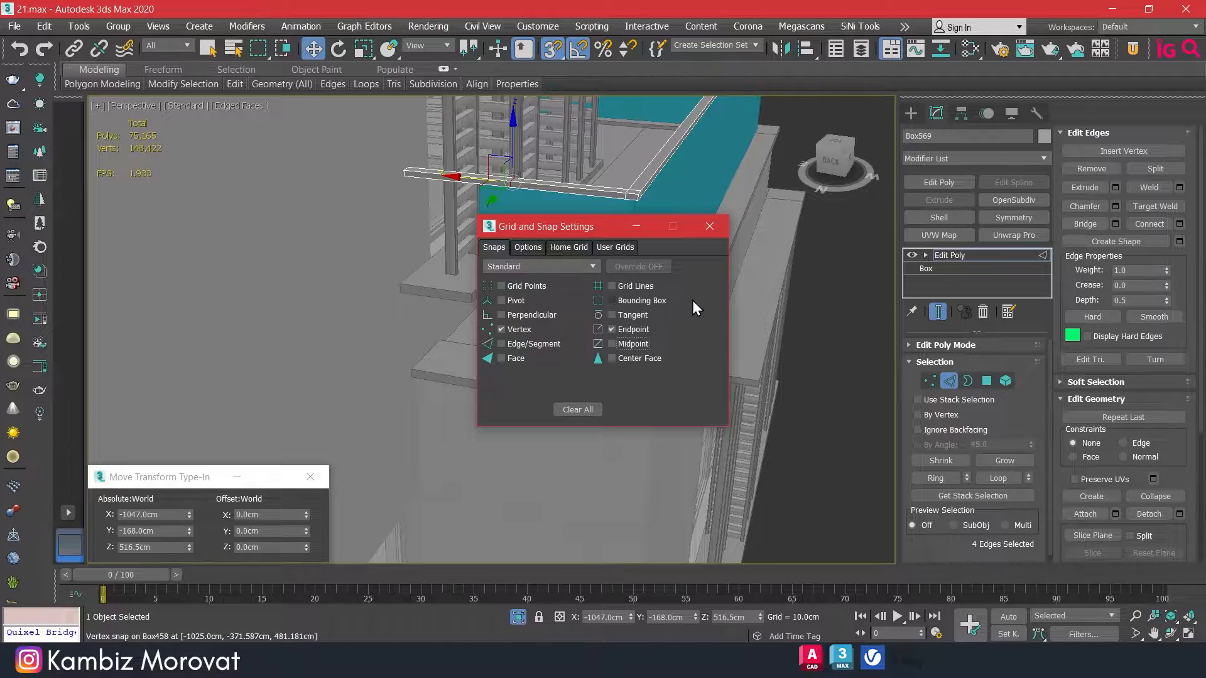
{"action": "left_click", "coordinate": [709, 227]}
{"action": "left_click_drag", "start_coordinate": [469, 175], "coordinate": [406, 172]}
{"action": "scroll", "coordinate": [412, 175], "scroll_direction": "up", "scroll_amount": 4}
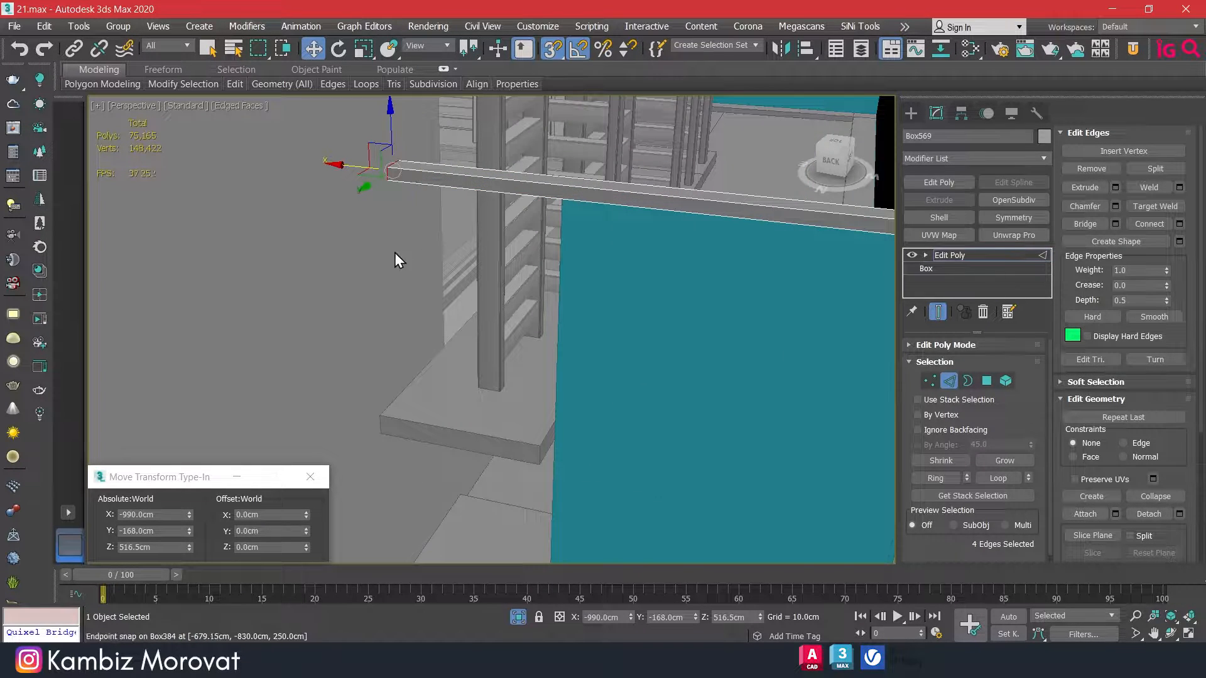
{"action": "double_click", "coordinate": [270, 517]}
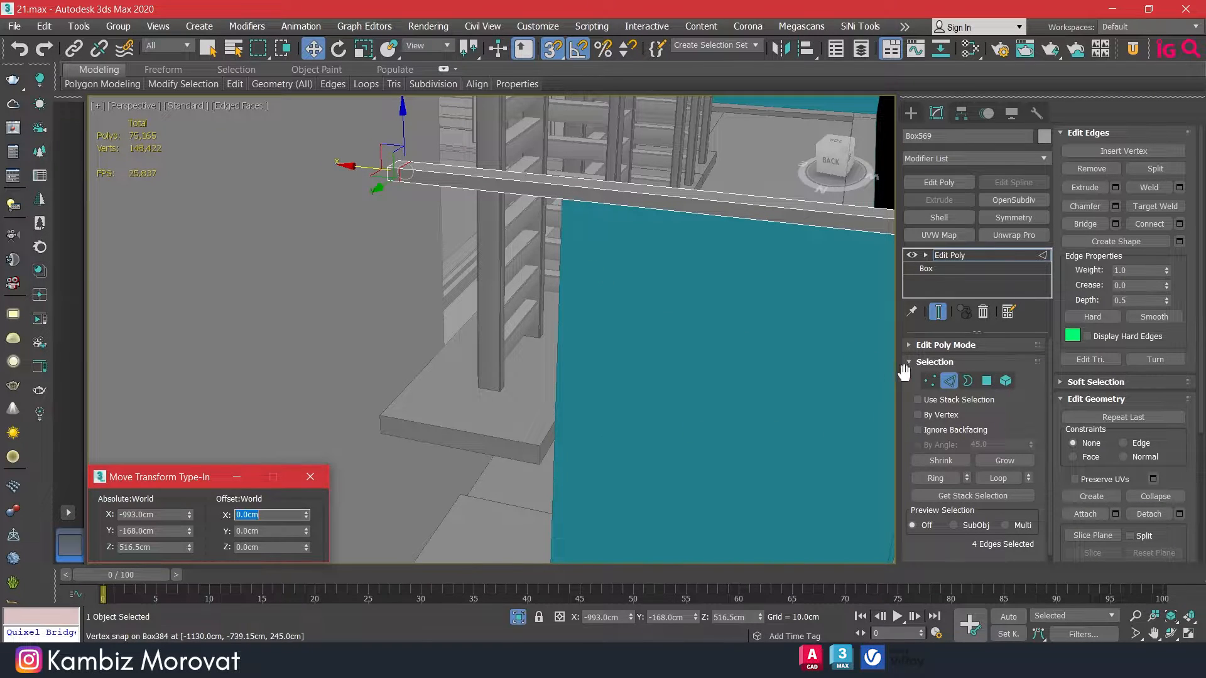
Move the eight vertices at the railing's free end along X to -1031.5 cm, near the panel's end
{"action": "left_click", "coordinate": [929, 384]}
{"action": "left_click_drag", "start_coordinate": [352, 108], "coordinate": [456, 262]}
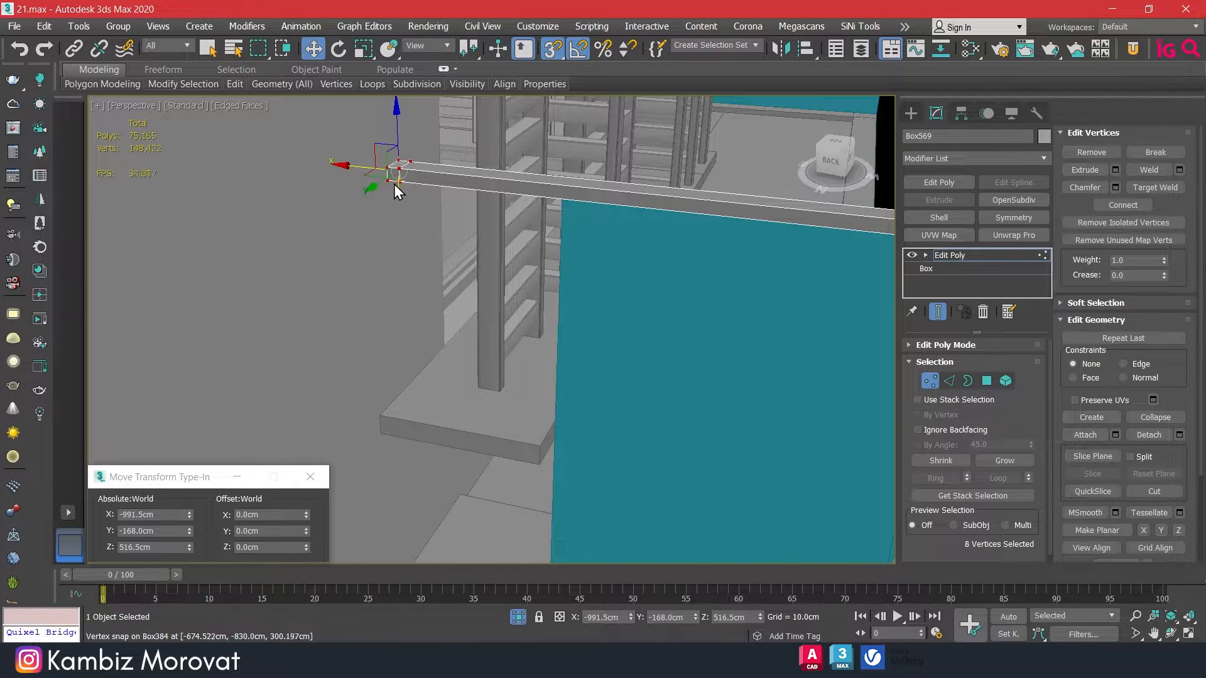
{"action": "scroll", "coordinate": [386, 182], "scroll_direction": "up", "scroll_amount": 2}
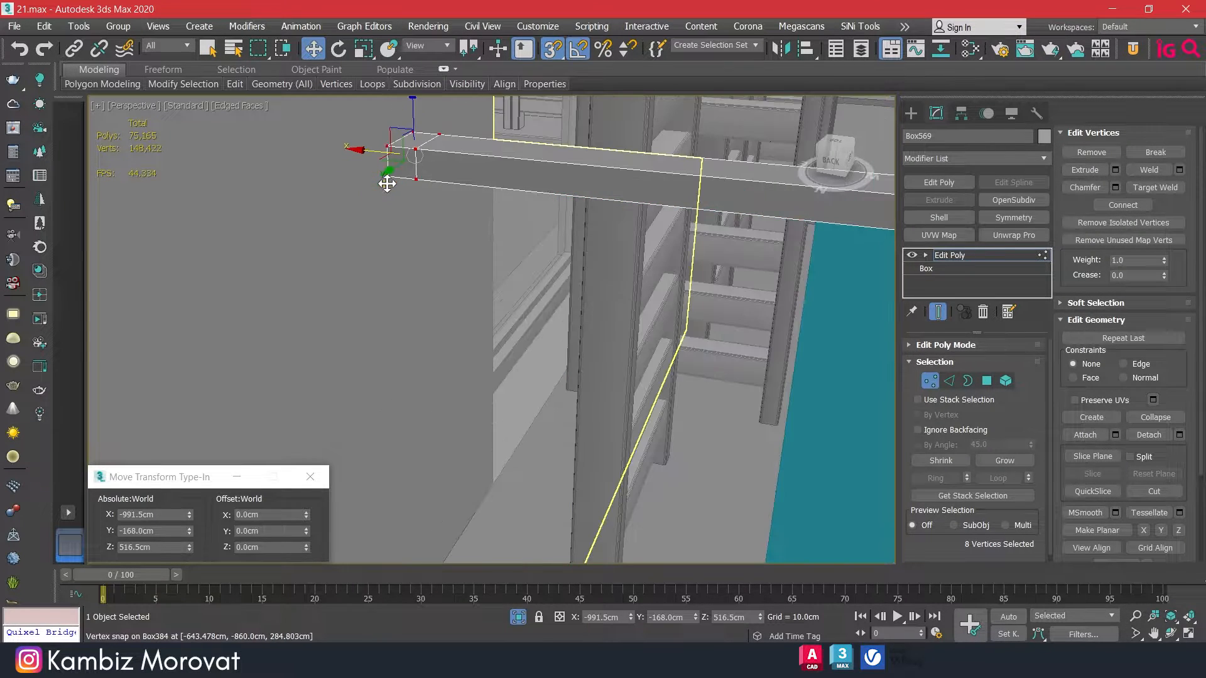
{"action": "left_click_drag", "start_coordinate": [387, 179], "coordinate": [571, 453]}
{"action": "scroll", "coordinate": [498, 312], "scroll_direction": "down", "scroll_amount": 3}
{"action": "middle_click_drag", "start_coordinate": [575, 418], "coordinate": [508, 380]}
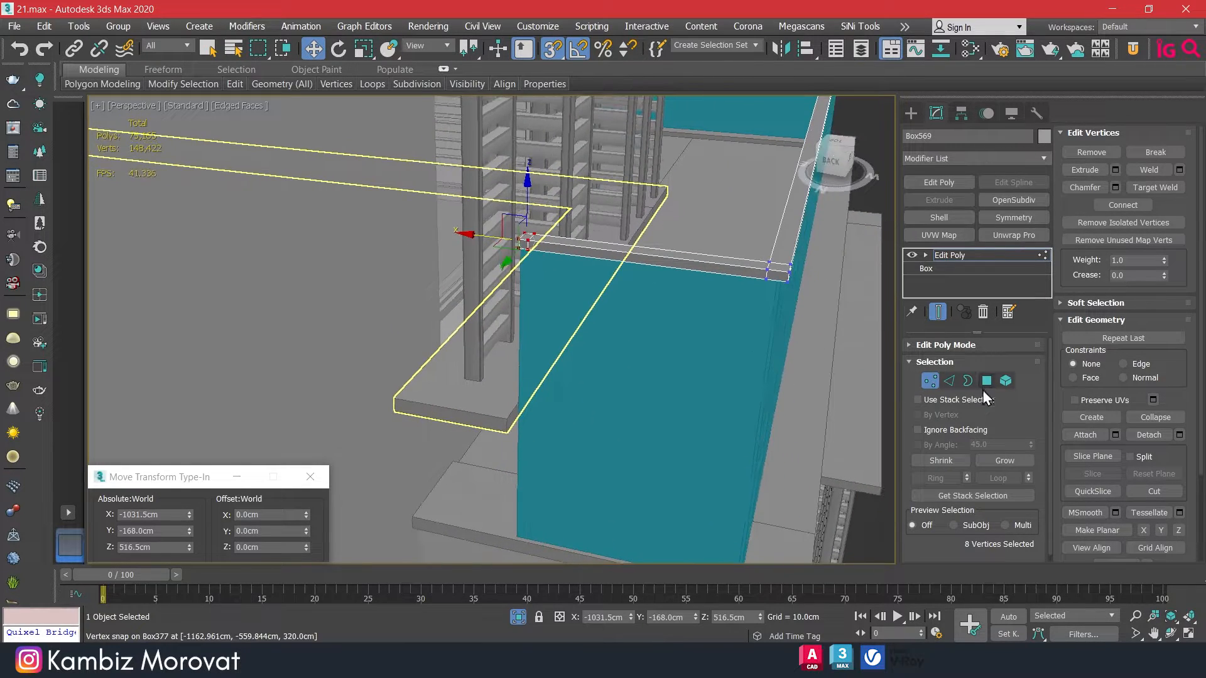
Extrude the small underside polygon at the railing's free end downward by 78.646 cm to form an end post
{"action": "left_click", "coordinate": [990, 381]}
{"action": "middle_click_drag", "start_coordinate": [478, 221], "coordinate": [490, 181], "text": "alt"}
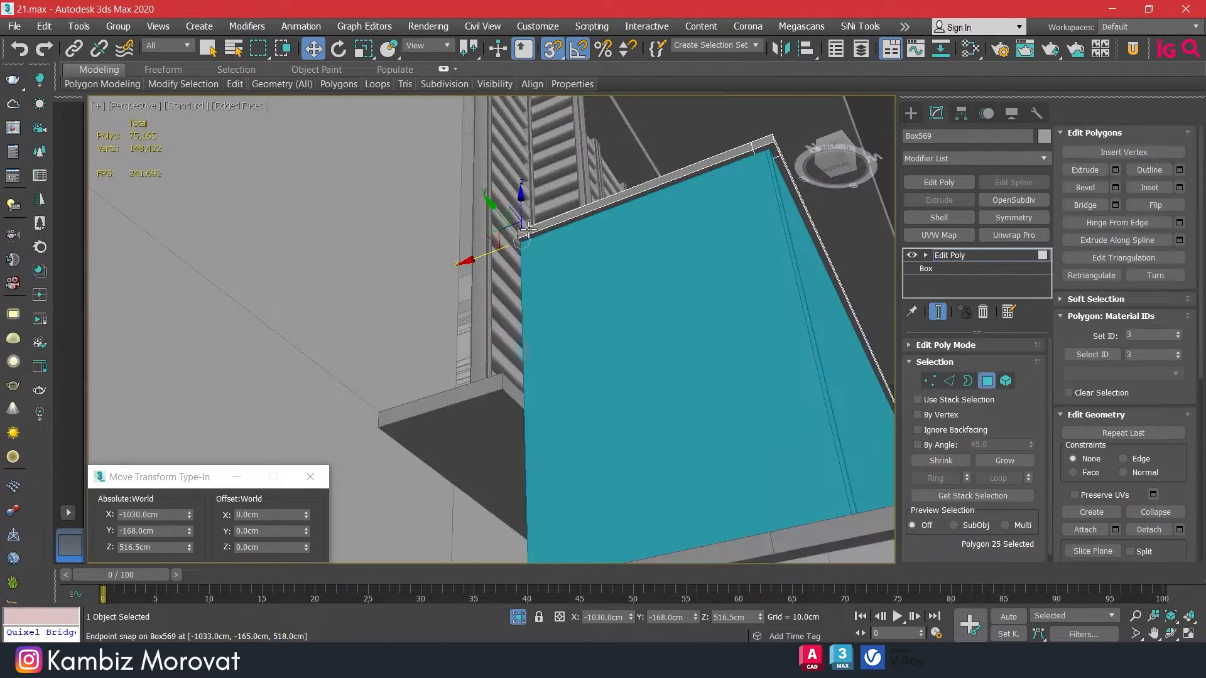
{"action": "mouse_move", "coordinate": [525, 240]}
{"action": "middle_mouse_down", "text": "alt"}
{"action": "mouse_move", "coordinate": [553, 224]}
{"action": "mouse_move", "coordinate": [536, 256]}
{"action": "middle_mouse_up", "text": "alt"}
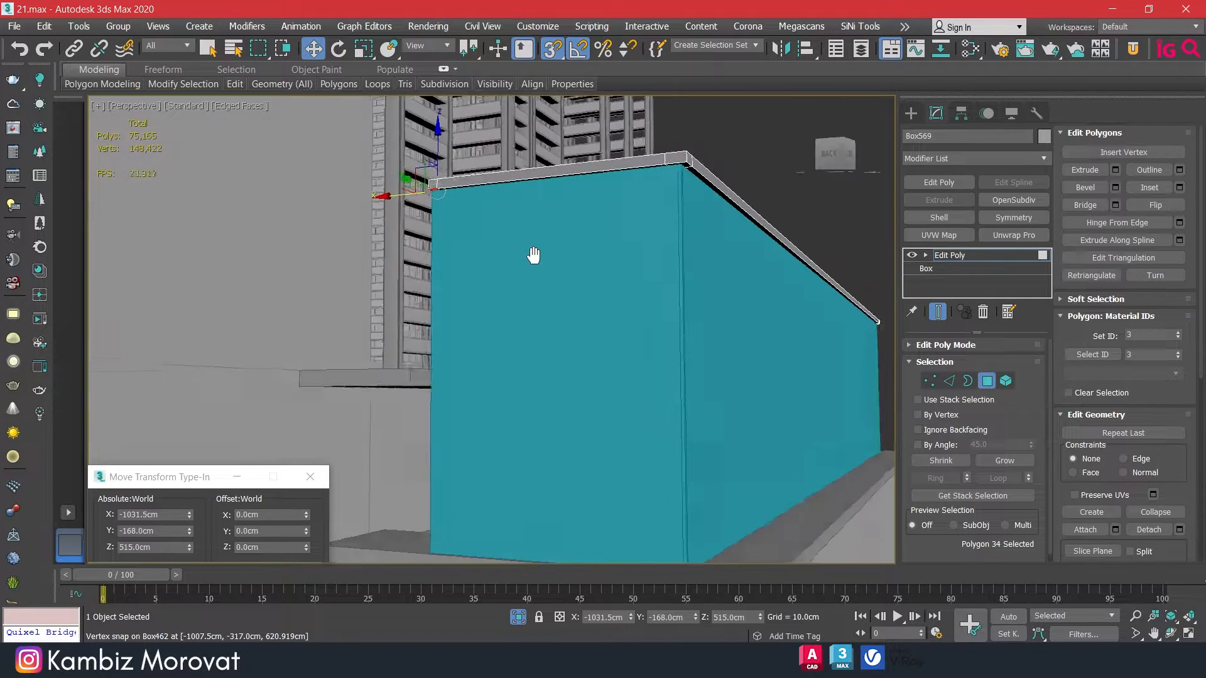
{"action": "left_click", "coordinate": [1117, 170]}
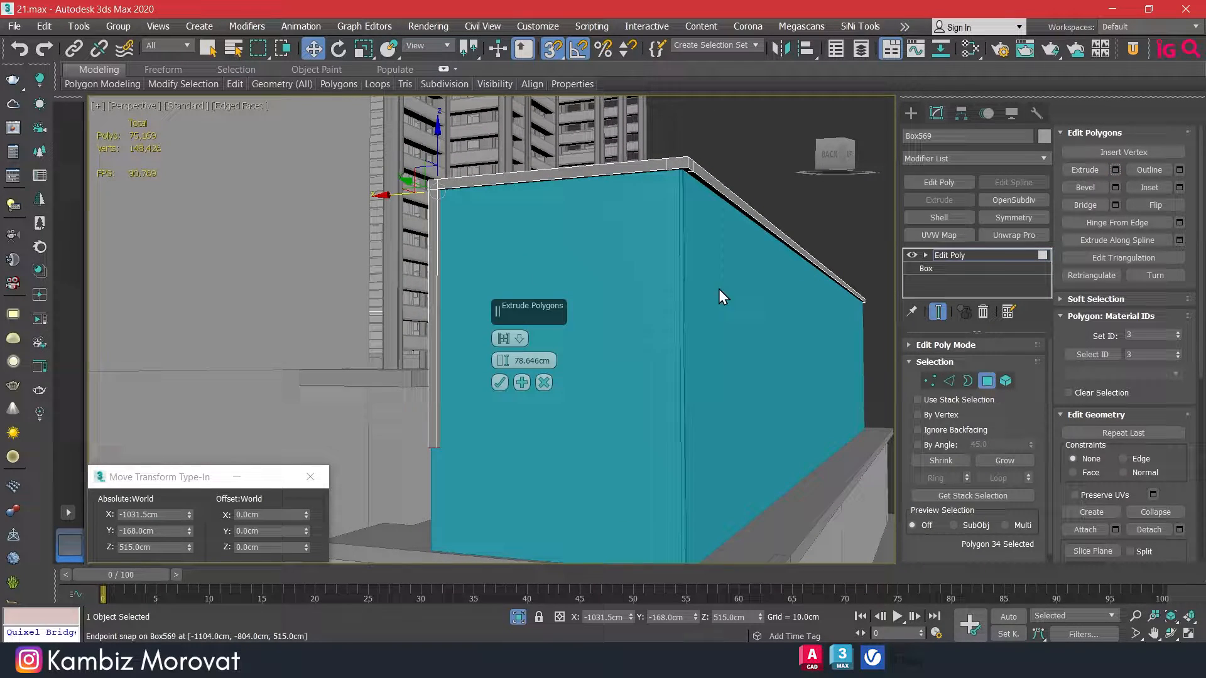
{"action": "left_click", "coordinate": [500, 383]}
{"action": "middle_click_drag", "start_coordinate": [501, 389], "coordinate": [464, 284], "text": "alt"}
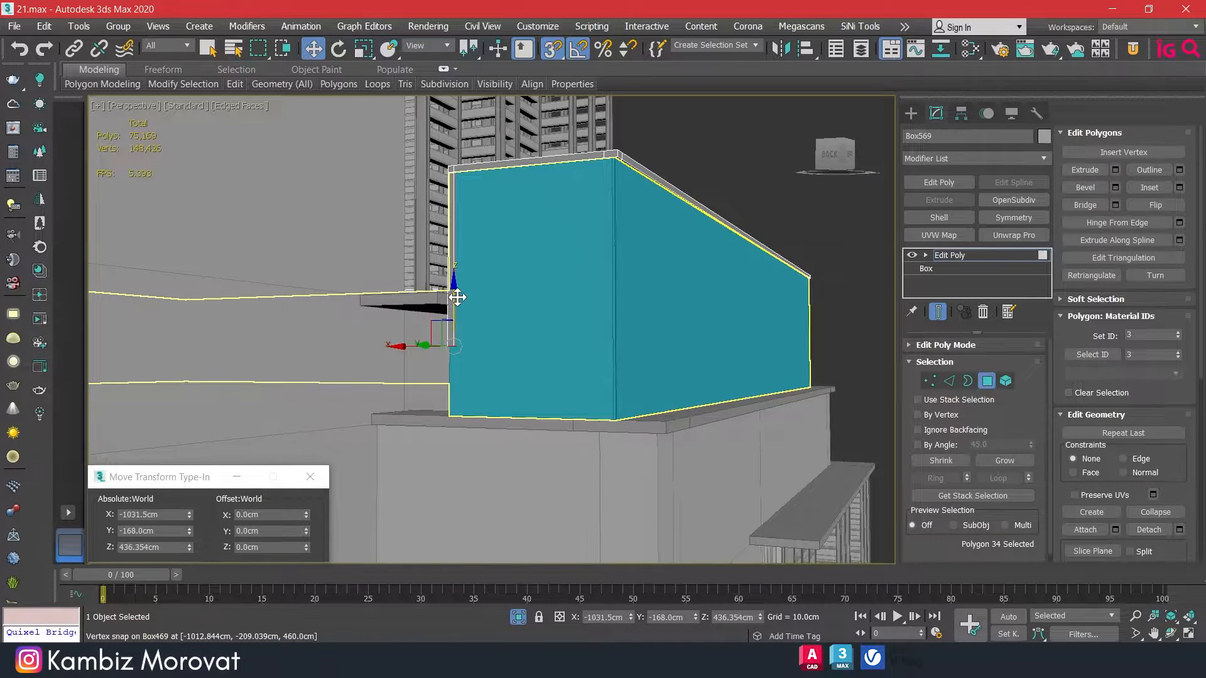
Snap the end post's bottom face down to the top of the parapet, and finish the polygon editing
{"action": "left_click_drag", "start_coordinate": [457, 298], "coordinate": [372, 412]}
{"action": "mouse_move", "coordinate": [493, 415]}
{"action": "middle_mouse_down", "text": "alt"}
{"action": "mouse_move", "coordinate": [490, 429]}
{"action": "mouse_move", "coordinate": [502, 430]}
{"action": "middle_mouse_up", "text": "alt"}
{"action": "left_click", "coordinate": [987, 381]}
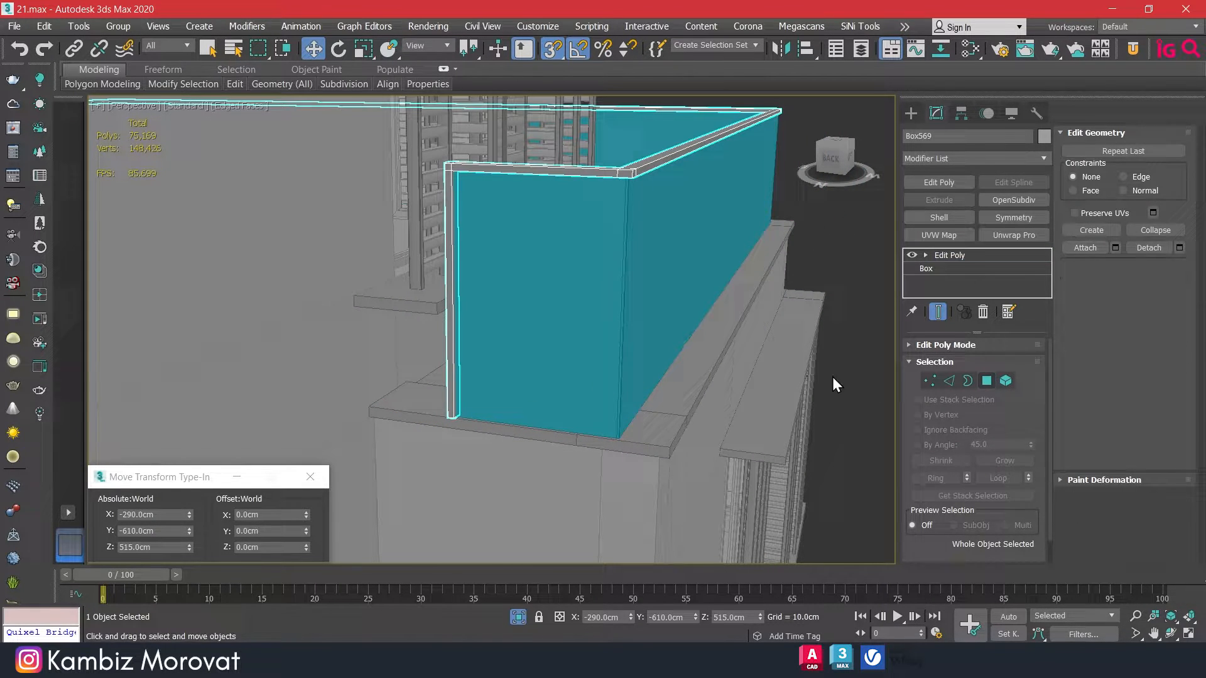
Snap the four vertices at the thin panel's free end along X to the railing's end post, and finish the vertex editing
{"action": "left_click", "coordinate": [573, 284]}
{"action": "left_click", "coordinate": [930, 381]}
{"action": "middle_click_drag", "start_coordinate": [566, 314], "coordinate": [438, 523], "text": "alt"}
{"action": "middle_click_drag", "start_coordinate": [441, 471], "coordinate": [481, 386]}
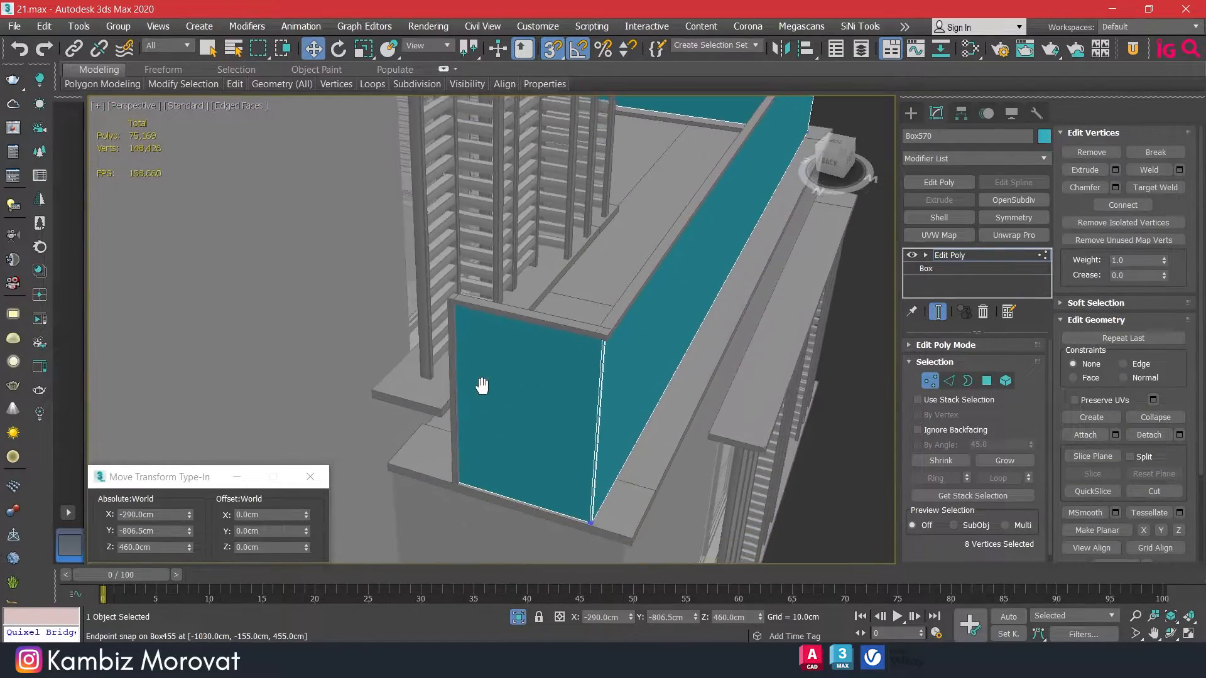
{"action": "key", "text": "F3"}
{"action": "left_click_drag", "start_coordinate": [430, 261], "coordinate": [495, 599]}
{"action": "key", "text": "F3"}
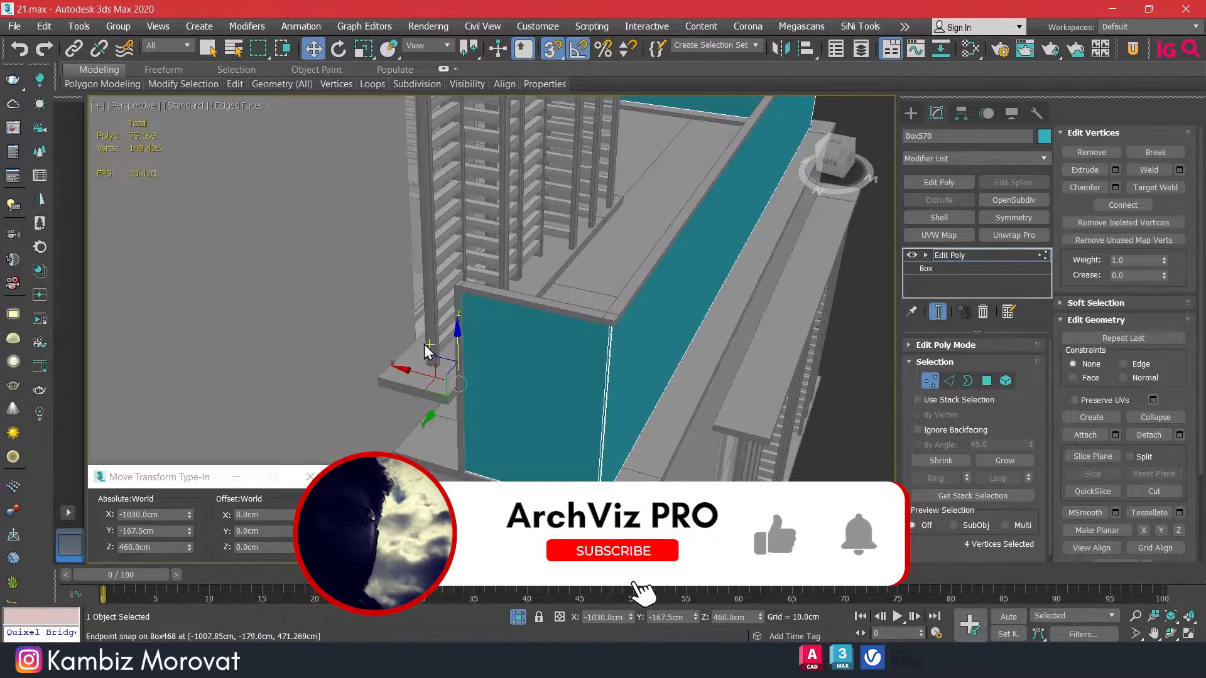
{"action": "left_click_drag", "start_coordinate": [417, 374], "coordinate": [464, 476]}
{"action": "middle_click_drag", "start_coordinate": [464, 476], "coordinate": [402, 440], "text": "alt"}
{"action": "scroll", "coordinate": [525, 455], "scroll_direction": "down", "scroll_amount": 4}
{"action": "left_click", "coordinate": [931, 381]}
Give the panel a light grey custom object color and turn on its see-through display
{"action": "left_click", "coordinate": [1044, 136]}
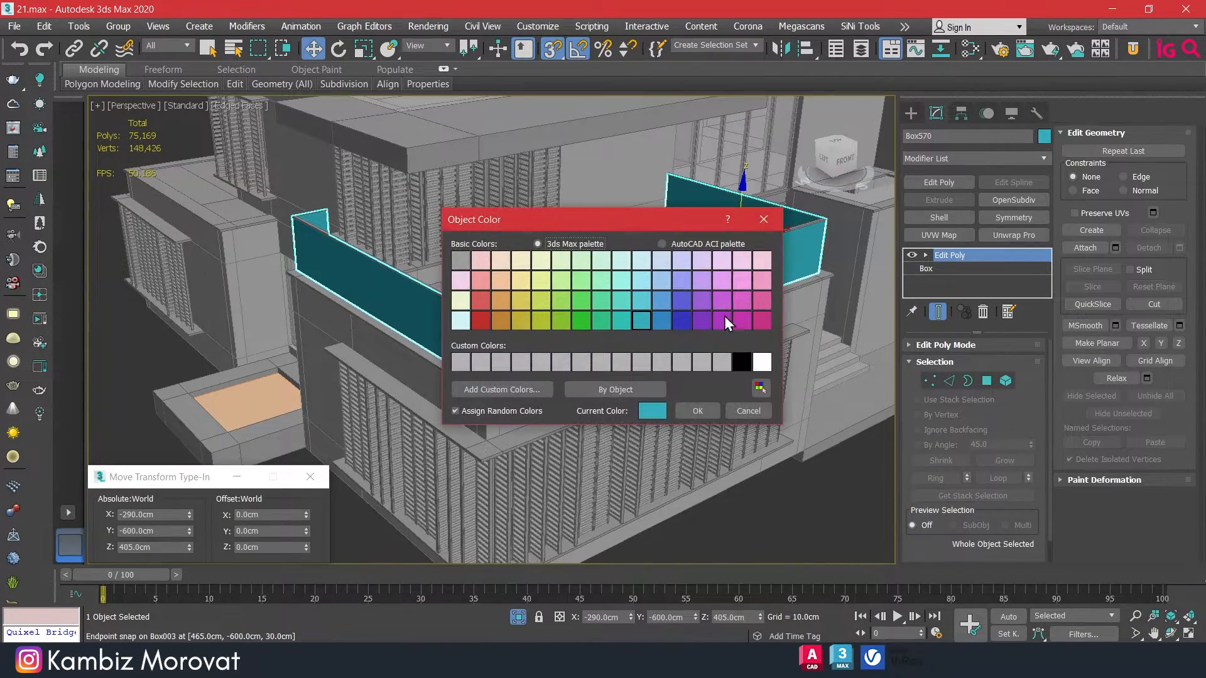
{"action": "left_click", "coordinate": [718, 368]}
{"action": "left_click", "coordinate": [694, 412]}
{"action": "key", "text": "alt+x"}
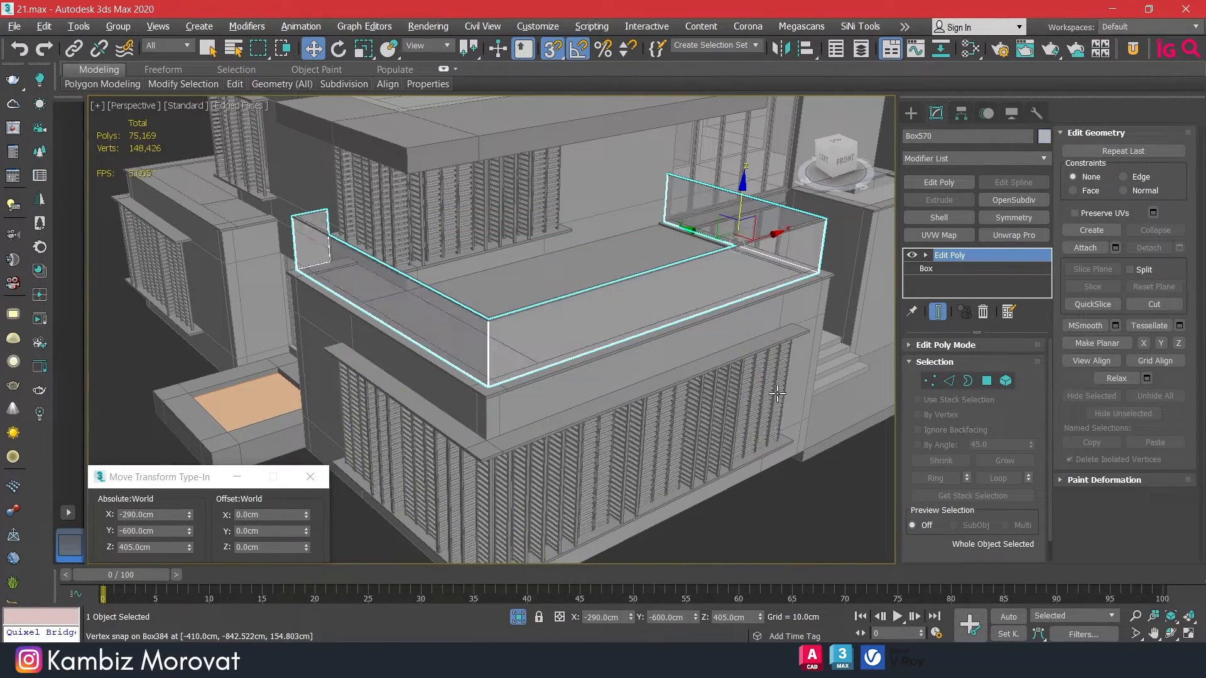
Mirror the railing and its panel together across the Y axis as a copy, with zero offset
{"action": "scroll", "coordinate": [768, 380], "scroll_direction": "down", "scroll_amount": 3}
{"action": "middle_click_drag", "start_coordinate": [768, 380], "coordinate": [744, 352]}
{"action": "left_click", "coordinate": [841, 401]}
{"action": "left_click", "coordinate": [742, 261]}
{"action": "left_click", "coordinate": [792, 217], "text": "ctrl"}
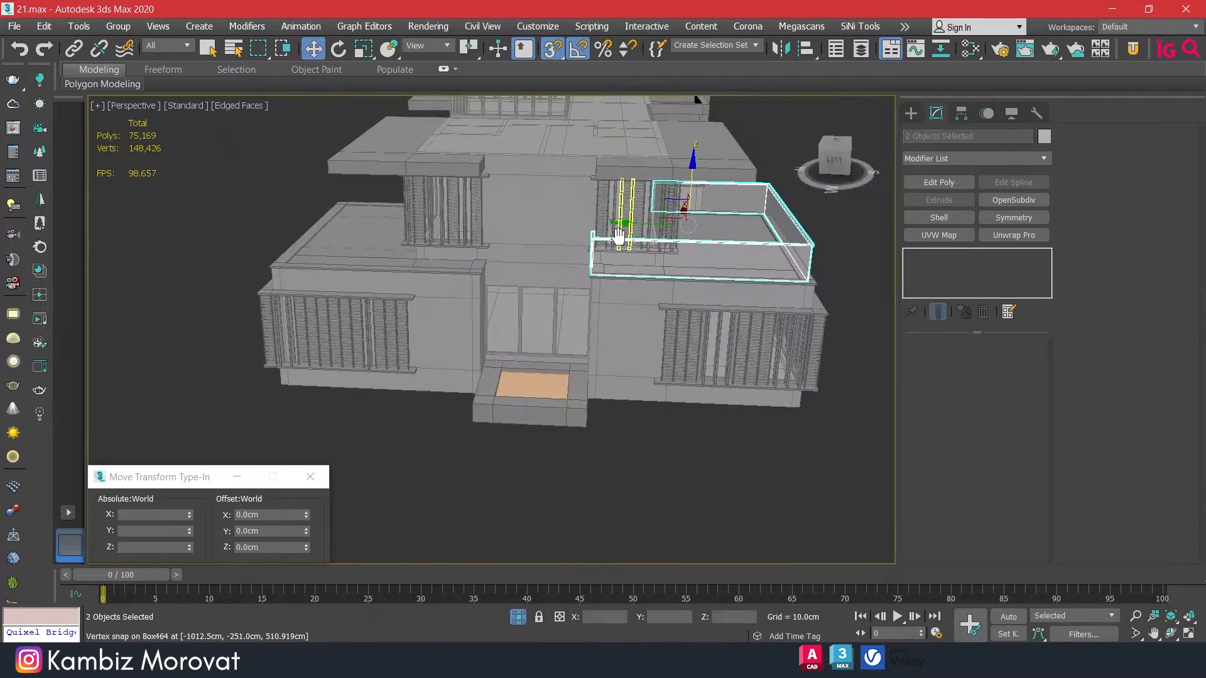
{"action": "left_click", "coordinate": [779, 51]}
{"action": "left_click_drag", "start_coordinate": [567, 198], "coordinate": [914, 194]}
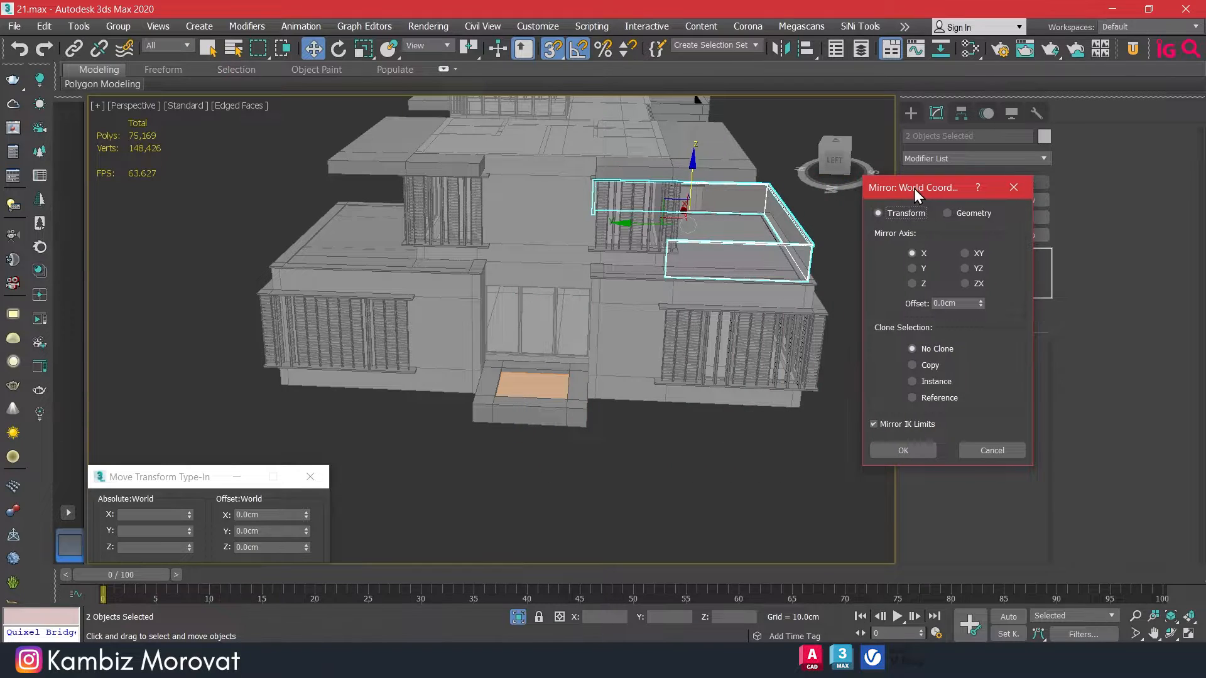
{"action": "left_click", "coordinate": [928, 365]}
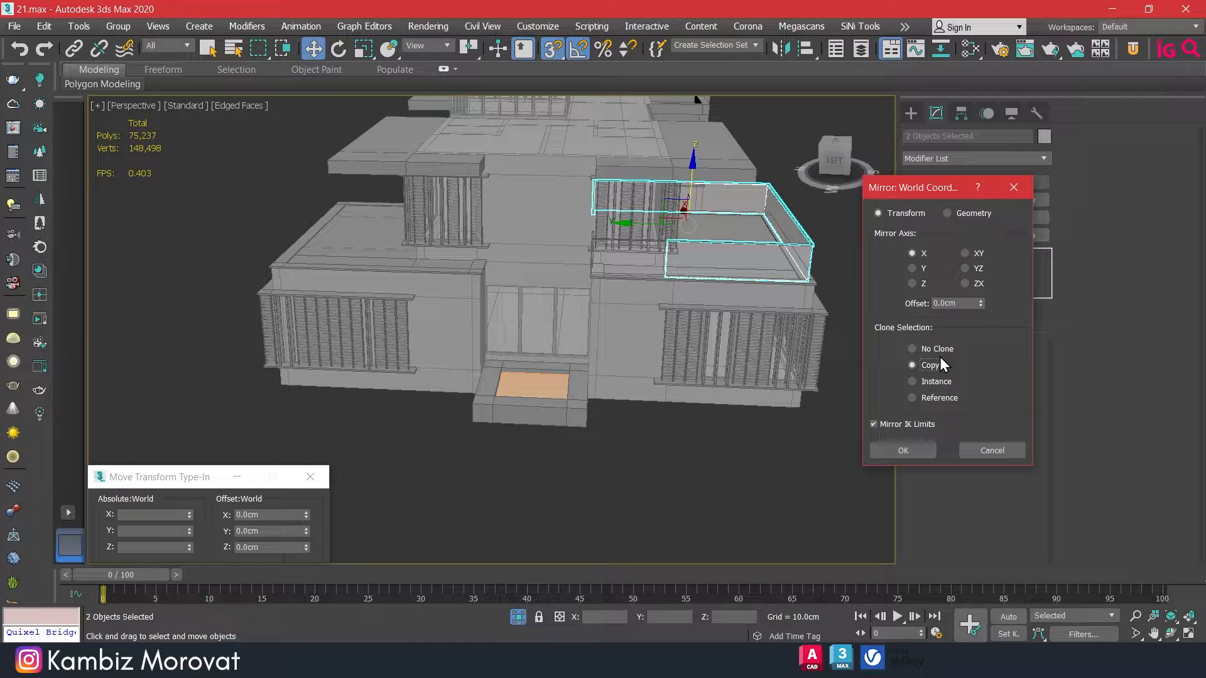
{"action": "left_click", "coordinate": [921, 269]}
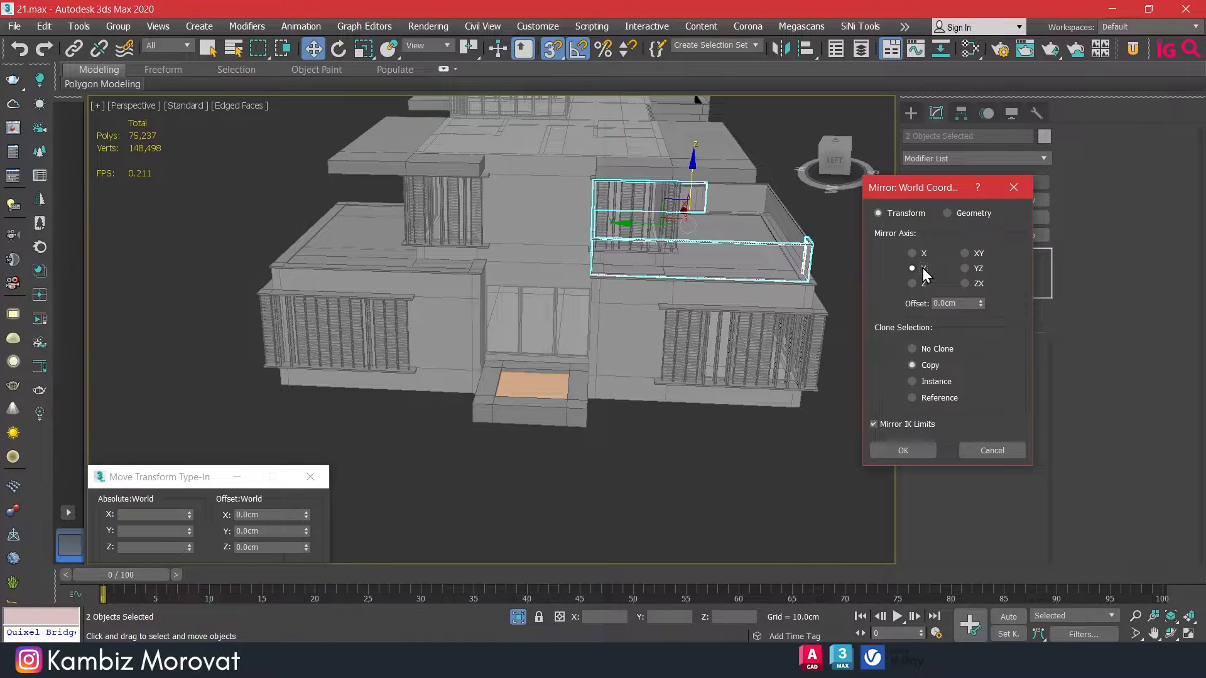
{"action": "left_click", "coordinate": [904, 450]}
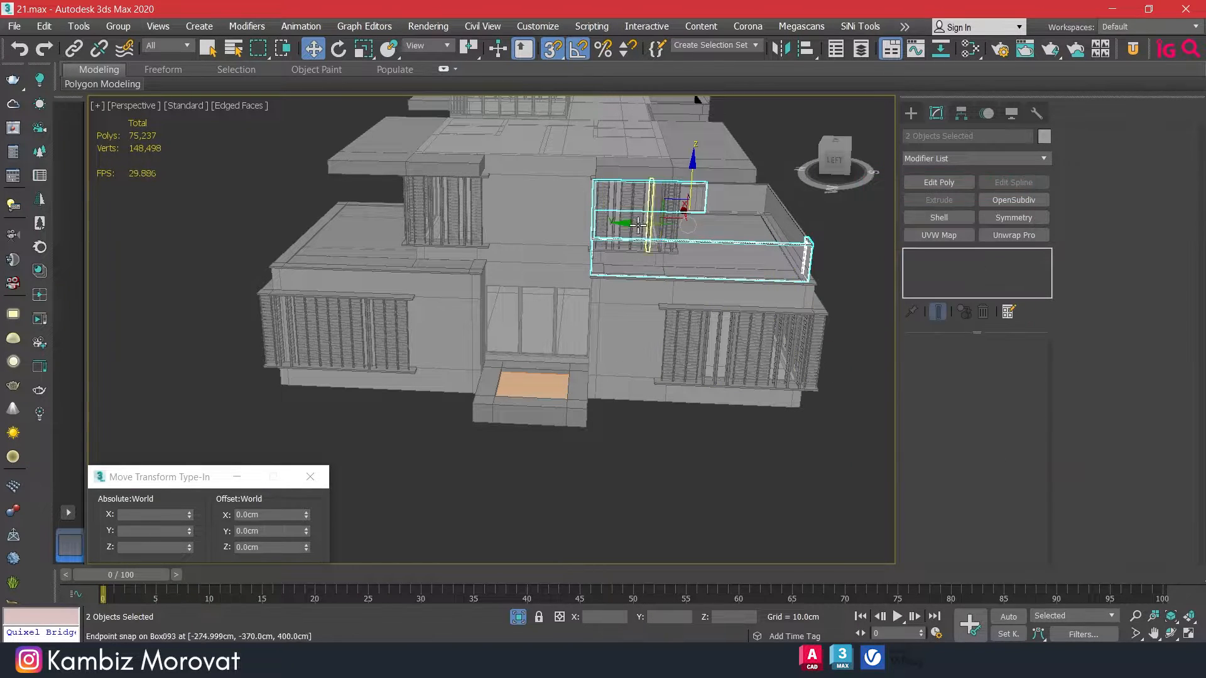
Move the mirrored railing and panel along Y onto the opposite upper terrace, and check their fit on the parapet
{"action": "left_click_drag", "start_coordinate": [633, 216], "coordinate": [342, 244]}
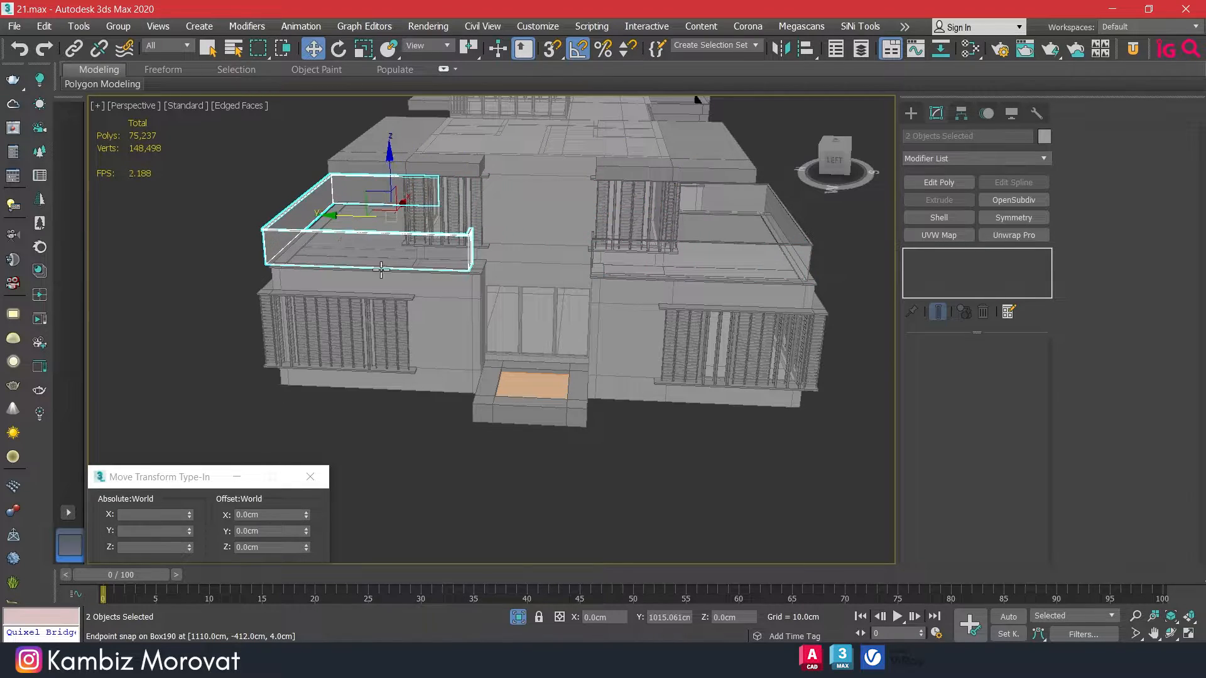
{"action": "middle_click_drag", "start_coordinate": [380, 270], "coordinate": [333, 281], "text": "alt"}
{"action": "scroll", "coordinate": [423, 264], "scroll_direction": "up", "scroll_amount": 6}
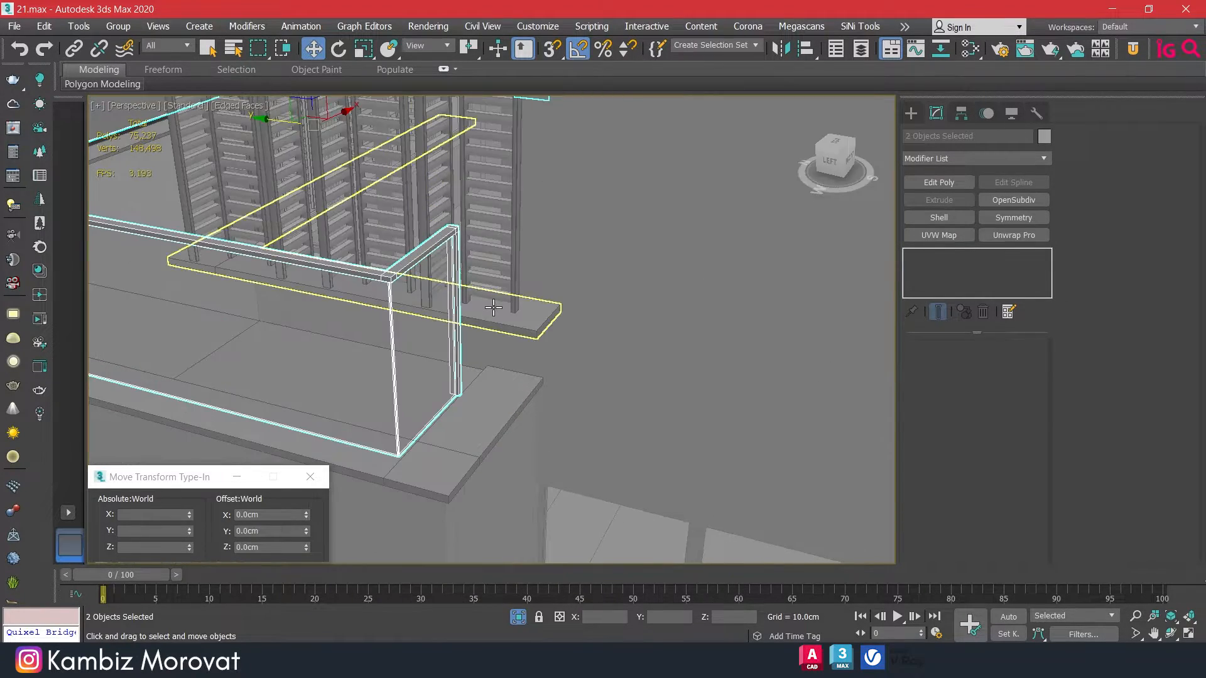
{"action": "scroll", "coordinate": [493, 308], "scroll_direction": "up", "scroll_amount": 2}
{"action": "scroll", "coordinate": [553, 314], "scroll_direction": "down", "scroll_amount": 9}
{"action": "middle_click_drag", "start_coordinate": [616, 312], "coordinate": [691, 335], "text": "alt"}
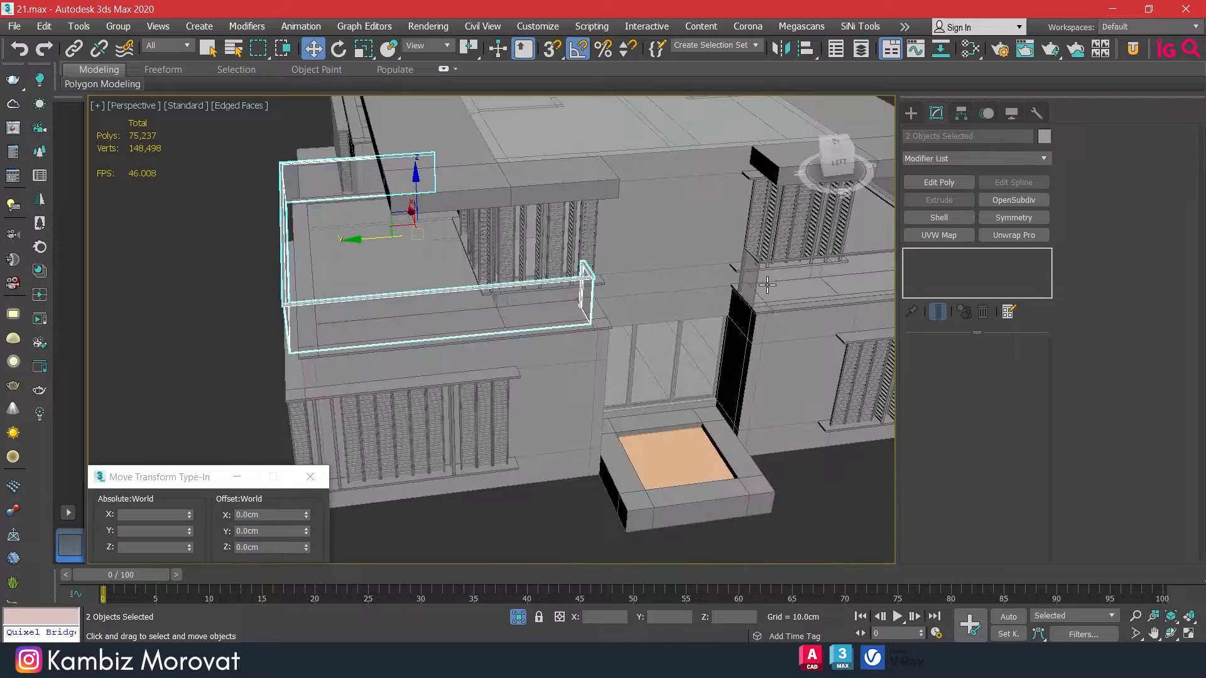
{"action": "scroll", "coordinate": [766, 284], "scroll_direction": "up", "scroll_amount": 8}
{"action": "scroll", "coordinate": [711, 373], "scroll_direction": "up", "scroll_amount": 6}
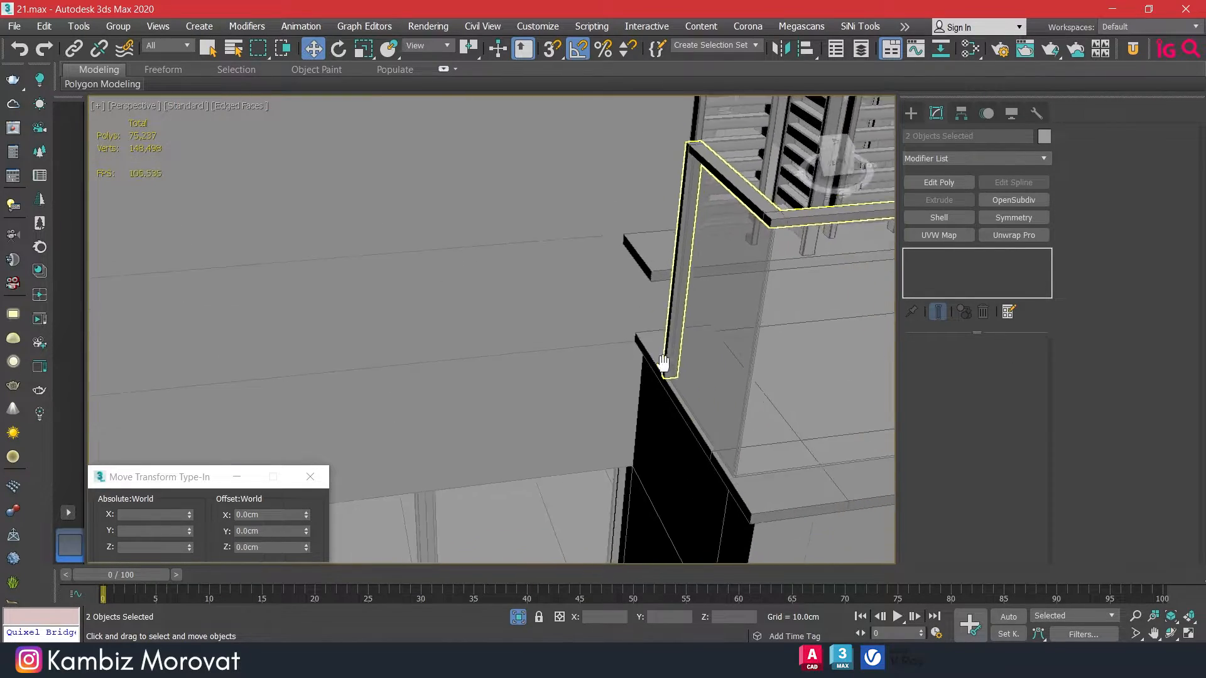
{"action": "scroll", "coordinate": [649, 409], "scroll_direction": "down", "scroll_amount": 12}
{"action": "scroll", "coordinate": [493, 363], "scroll_direction": "down", "scroll_amount": 10}
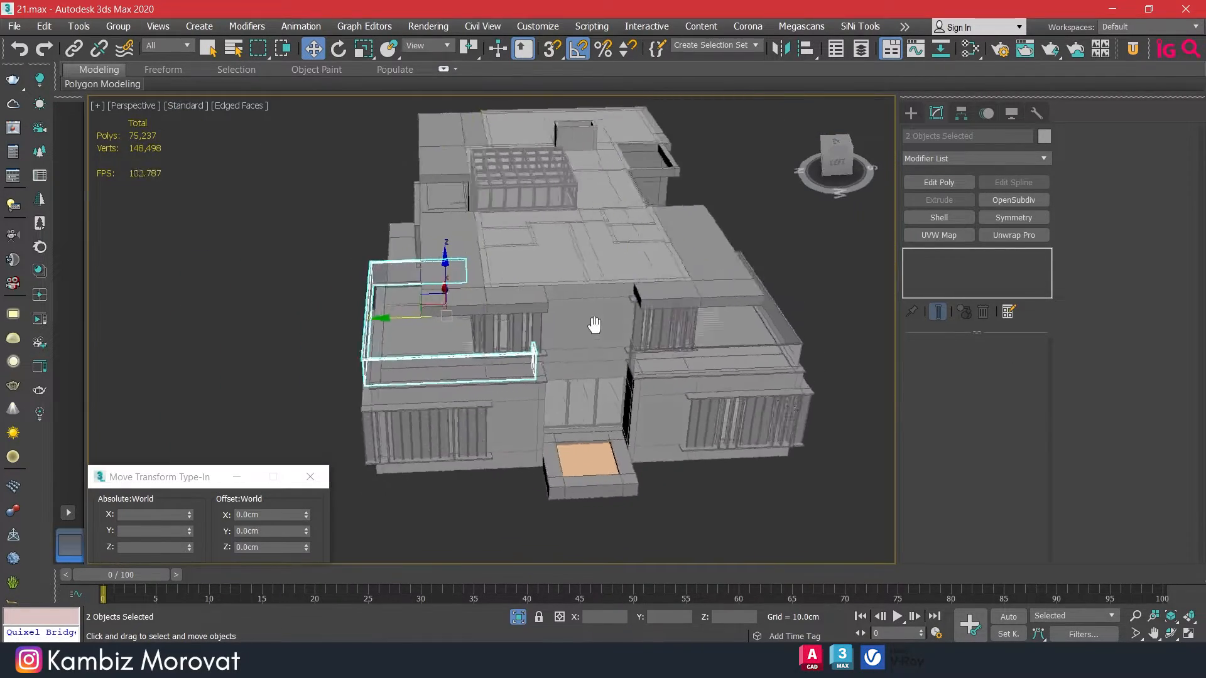
With snapping on again, align the mirrored railing and panel along Y with the opposite terrace's parapet, using the end post's base
{"action": "middle_click_drag", "start_coordinate": [566, 327], "coordinate": [462, 373], "text": "alt"}
{"action": "scroll", "coordinate": [484, 372], "scroll_direction": "up", "scroll_amount": 12}
{"action": "key", "text": "s"}
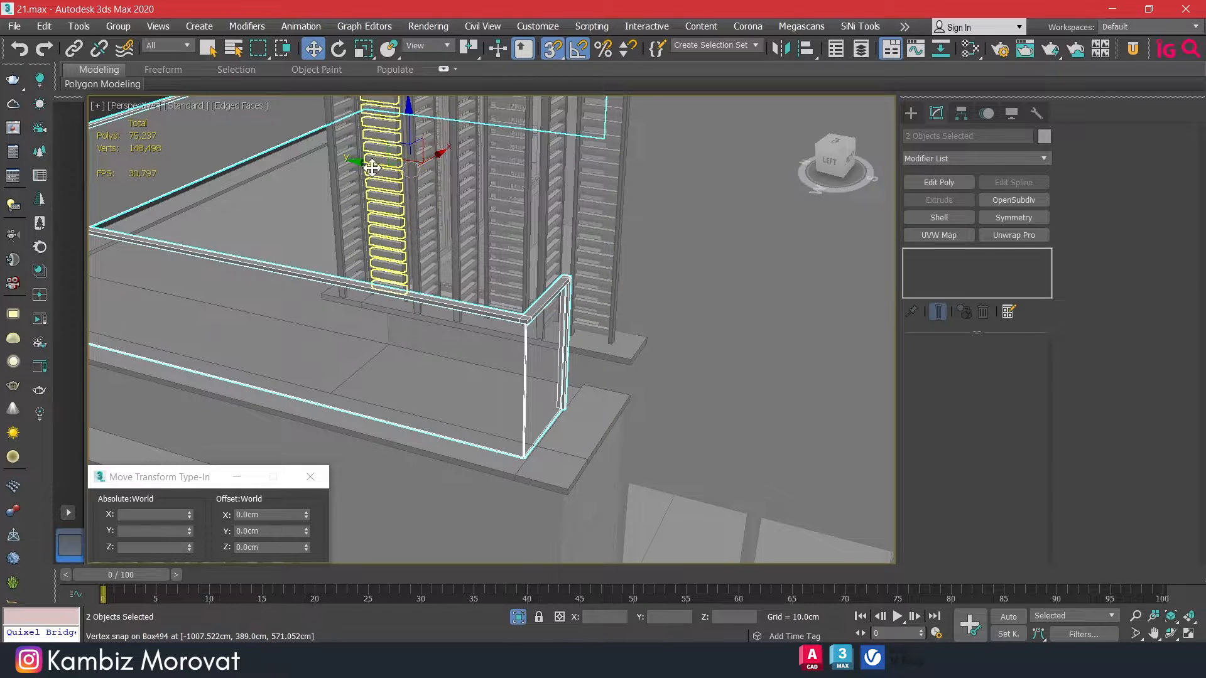
{"action": "scroll", "coordinate": [566, 432], "scroll_direction": "up", "scroll_amount": 8}
{"action": "left_click_drag", "start_coordinate": [566, 433], "coordinate": [728, 387]}
{"action": "scroll", "coordinate": [602, 416], "scroll_direction": "down", "scroll_amount": 5}
{"action": "scroll", "coordinate": [727, 393], "scroll_direction": "down", "scroll_amount": 7}
Draw a 240 × 40 cm box along the parapet end beside the glazed facade, with a height of 3 cm
{"action": "middle_click_drag", "start_coordinate": [590, 408], "coordinate": [752, 408], "text": "alt"}
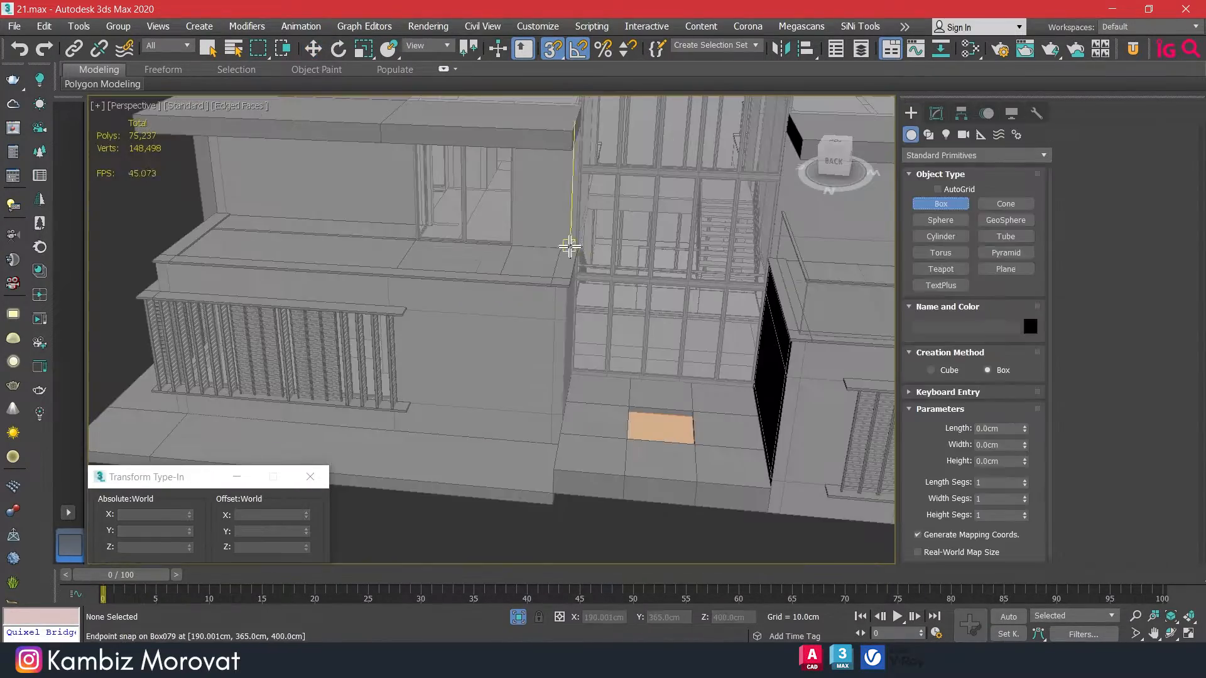
{"action": "scroll", "coordinate": [570, 245], "scroll_direction": "up", "scroll_amount": 10}
{"action": "left_click_drag", "start_coordinate": [536, 245], "coordinate": [586, 248]}
{"action": "left_click_drag", "start_coordinate": [573, 394], "coordinate": [557, 420]}
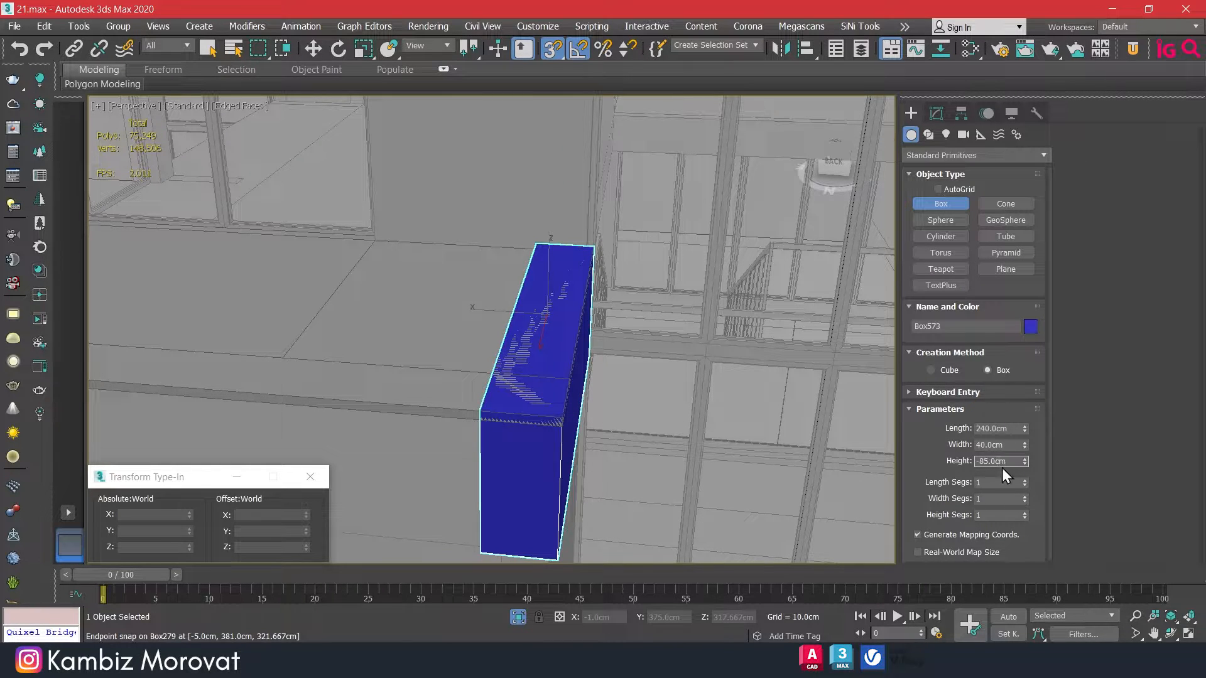
{"action": "type", "text": "3"}
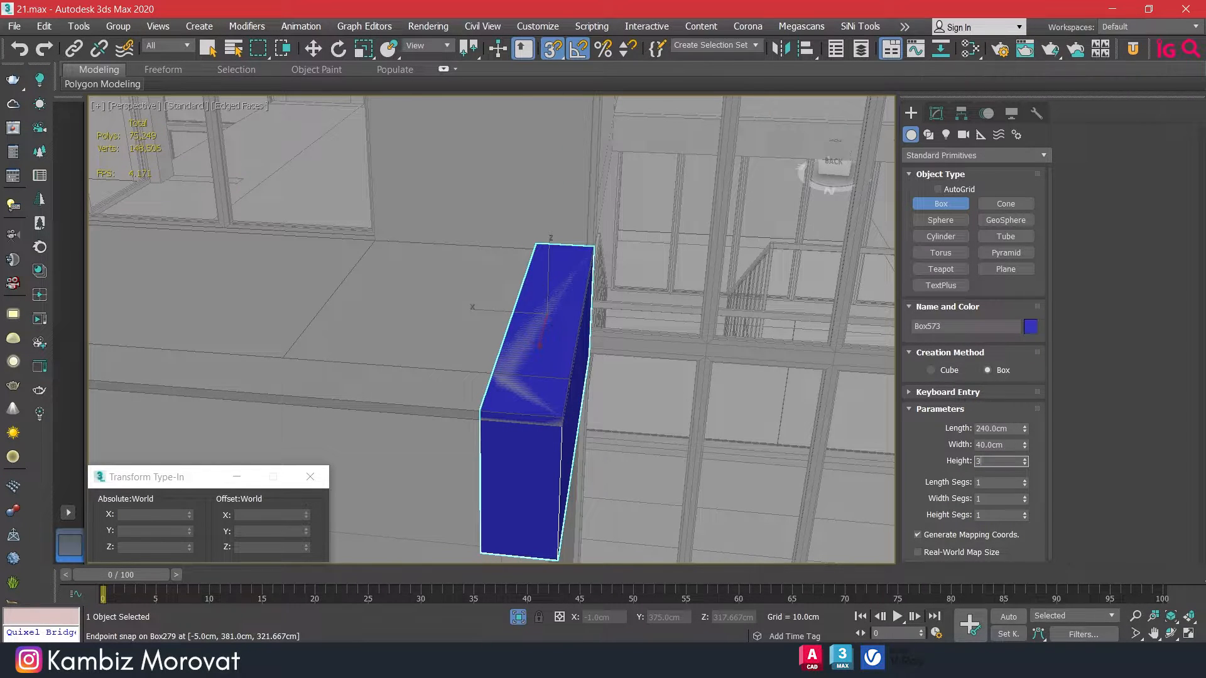
{"action": "key", "text": "Return"}
Raise the new box 110 cm along Z and set its width to 6 cm to form a slim rail
{"action": "key", "text": "w"}
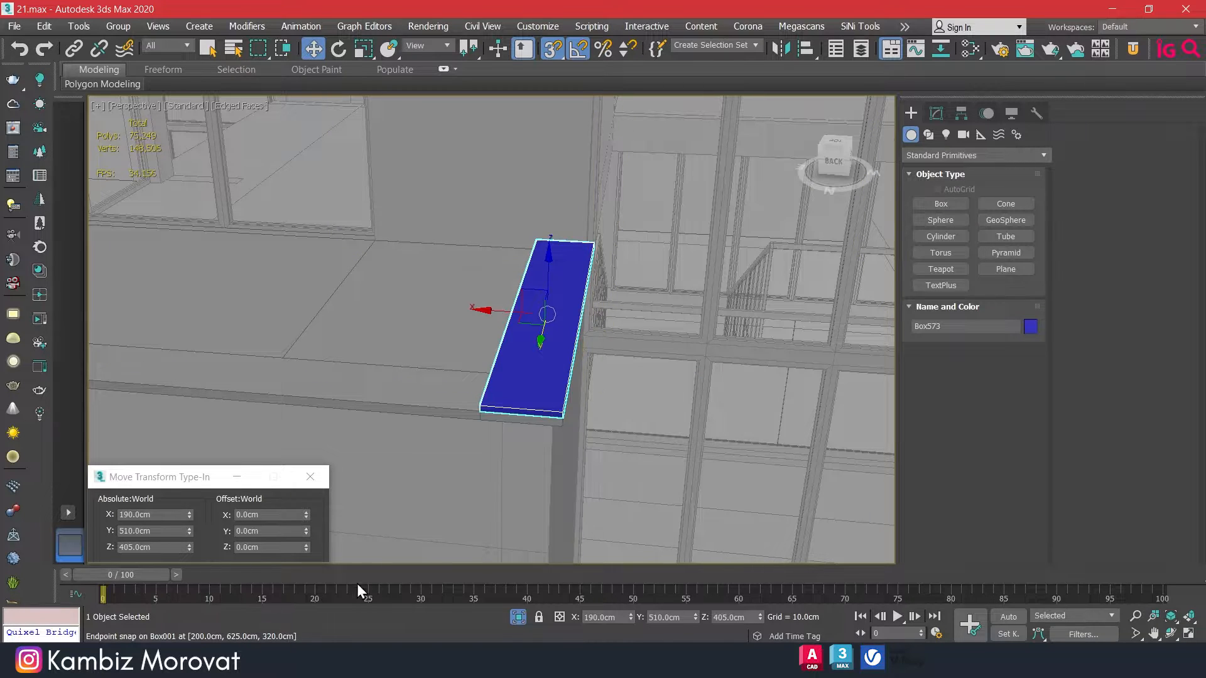
{"action": "left_click", "coordinate": [272, 548]}
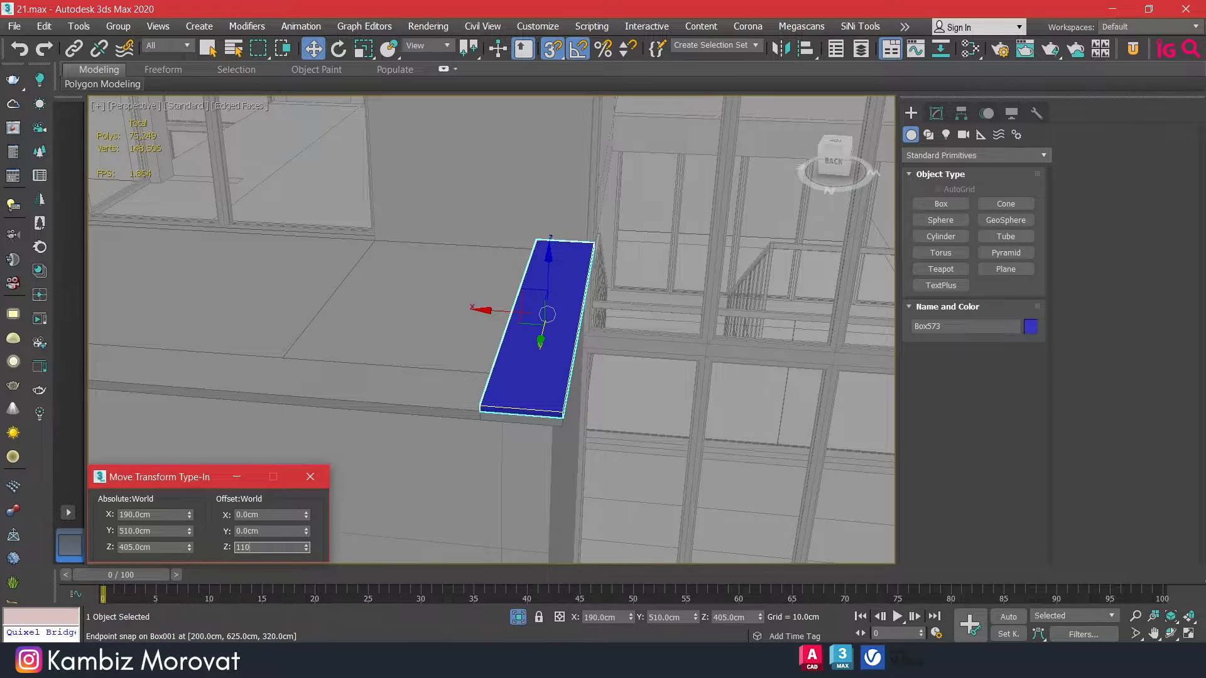
{"action": "key", "text": "Return"}
{"action": "middle_click_drag", "start_coordinate": [473, 297], "coordinate": [515, 320]}
{"action": "scroll", "coordinate": [479, 326], "scroll_direction": "down", "scroll_amount": 3}
{"action": "left_click", "coordinate": [937, 113]}
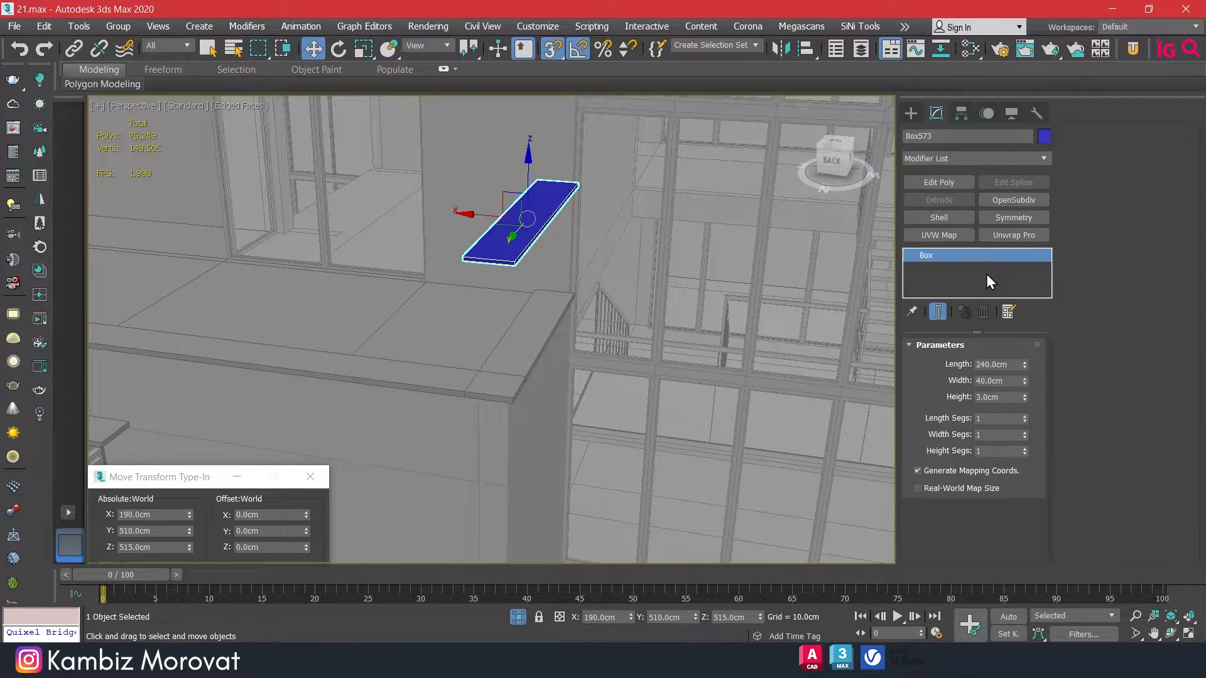
{"action": "double_click", "coordinate": [992, 381]}
{"action": "type", "text": "6"}
{"action": "key", "text": "Return"}
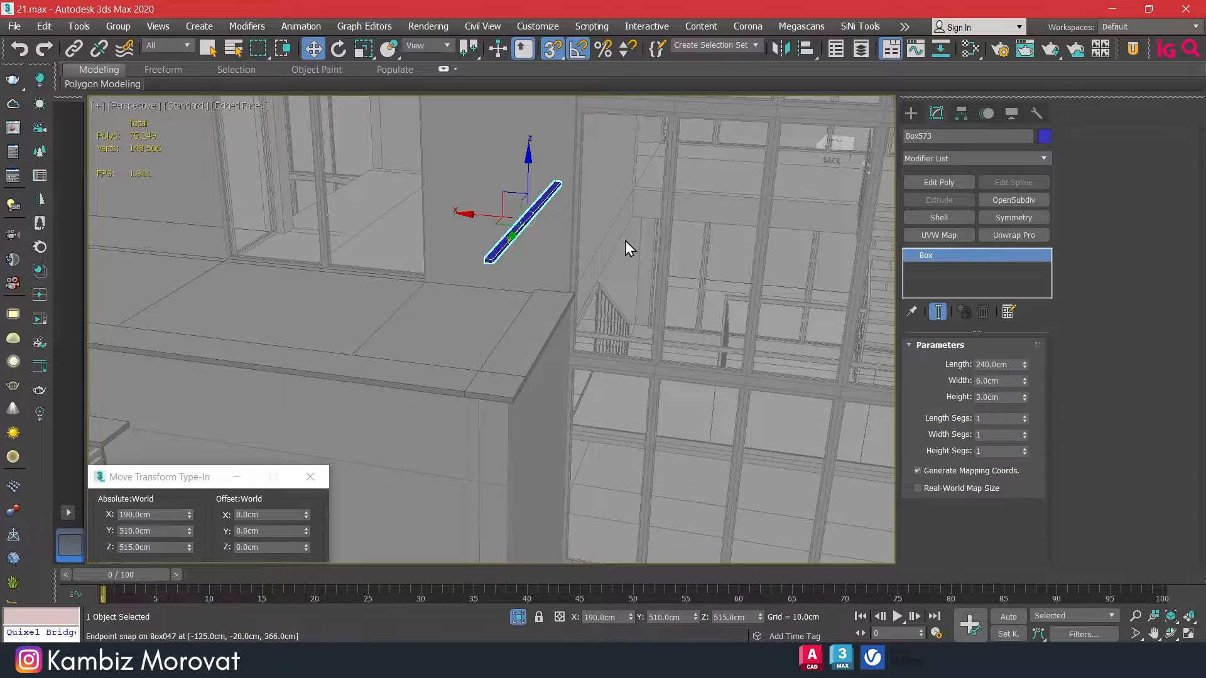
Change the rail's object color to light lavender and add an Edit Poly modifier to it
{"action": "left_click", "coordinate": [685, 259]}
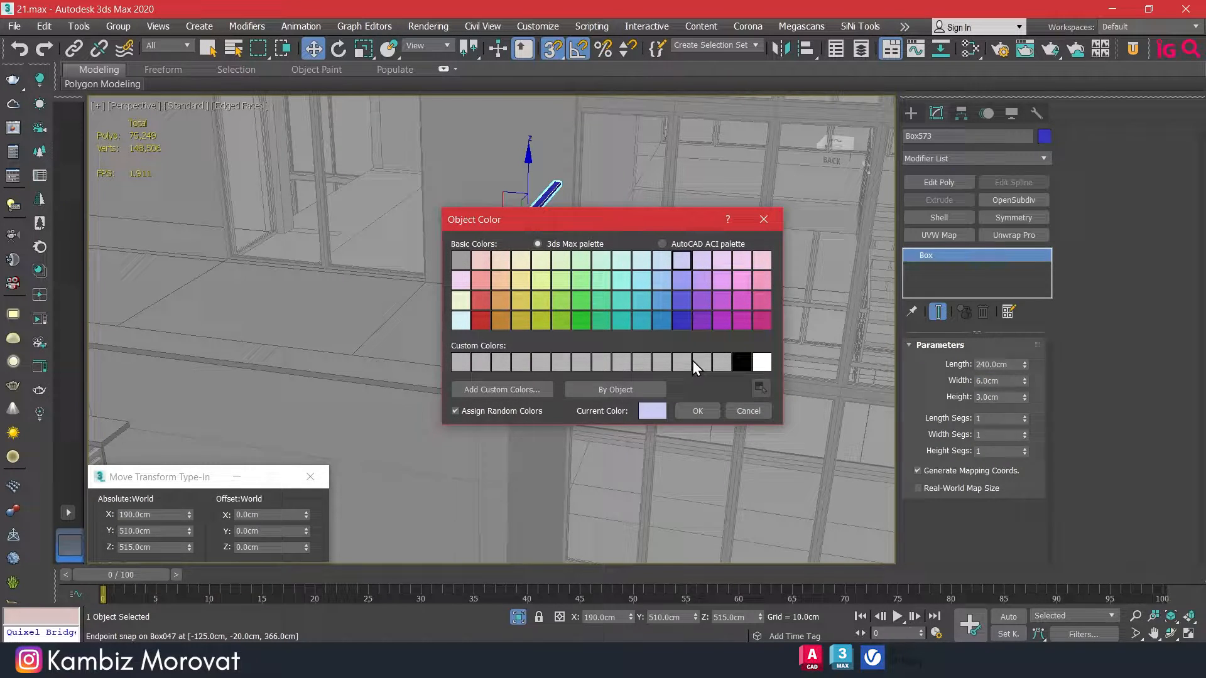
{"action": "left_click", "coordinate": [699, 411]}
{"action": "left_click", "coordinate": [929, 183]}
With midpoint snapping on, snap the four vertices at the rail's outer end along Y to 610 cm
{"action": "middle_click_drag", "start_coordinate": [530, 288], "coordinate": [483, 286], "text": "alt"}
{"action": "left_click", "coordinate": [949, 381]}
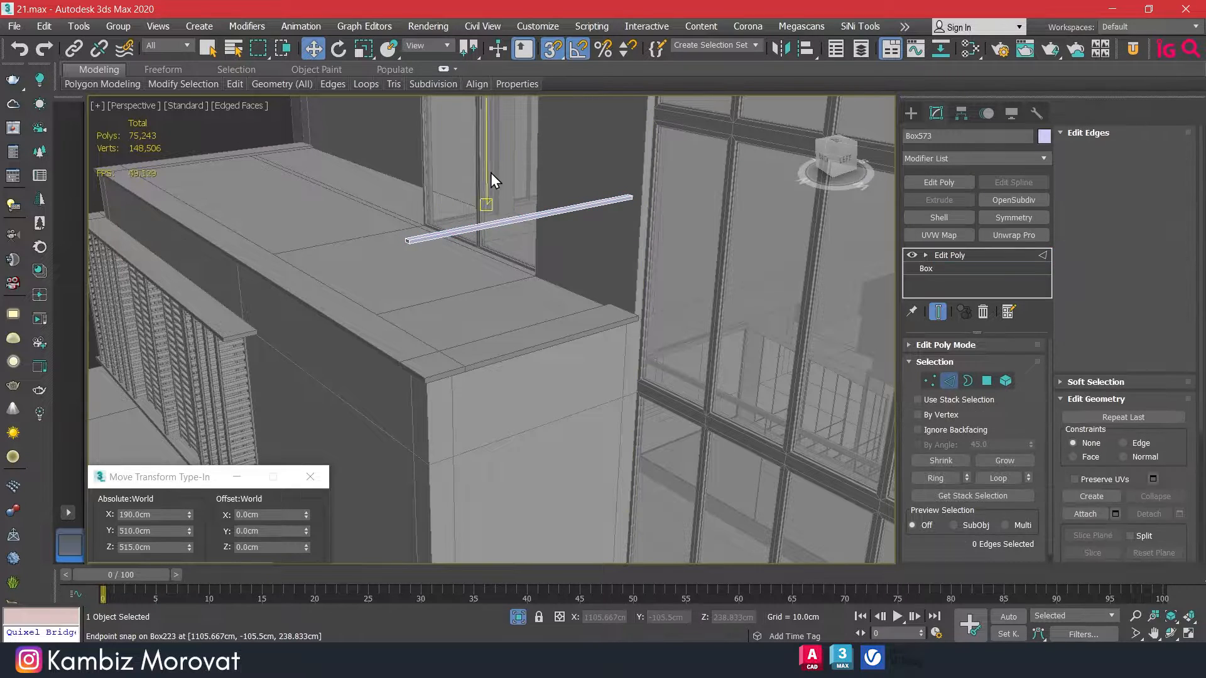
{"action": "left_click_drag", "start_coordinate": [491, 173], "coordinate": [454, 301]}
{"action": "left_click", "coordinate": [930, 380]}
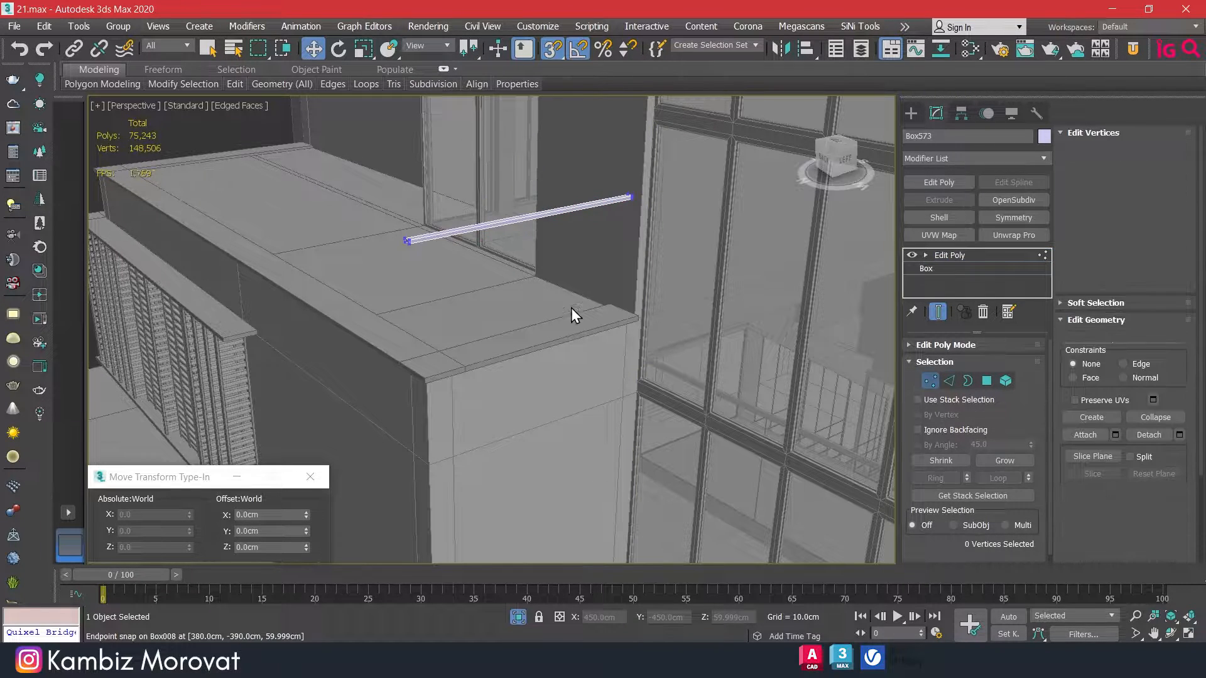
{"action": "middle_click_drag", "start_coordinate": [412, 290], "coordinate": [446, 130], "text": "alt"}
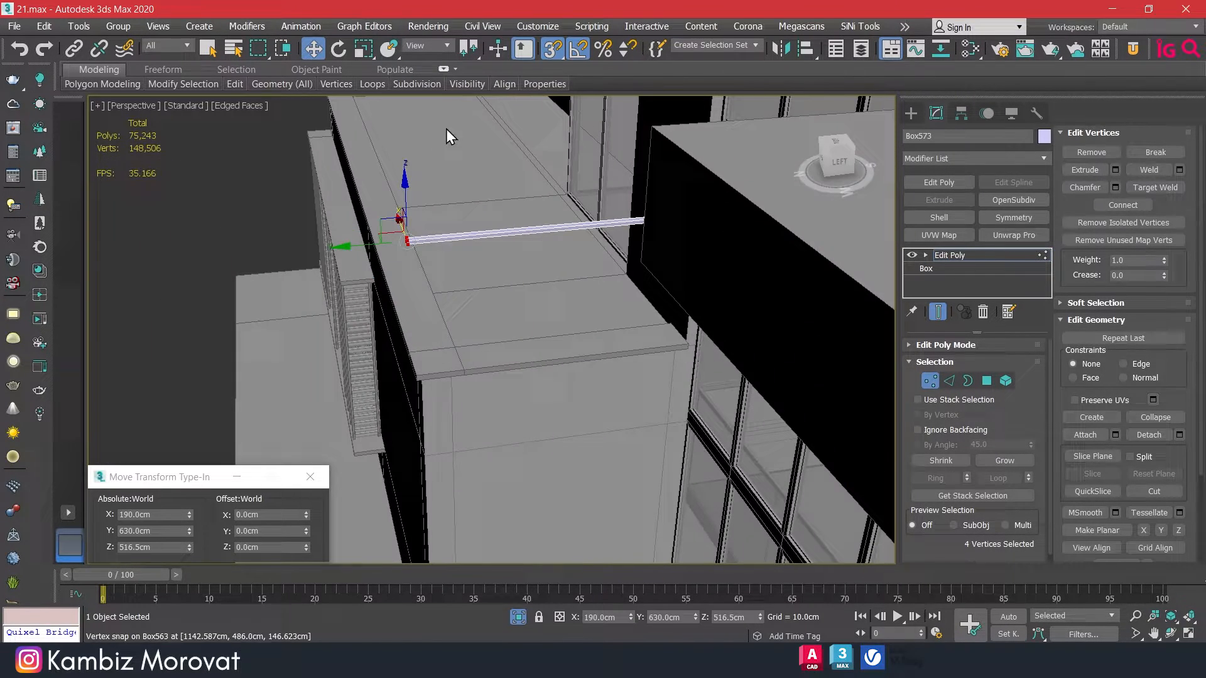
{"action": "right_click", "coordinate": [552, 49]}
{"action": "left_click", "coordinate": [709, 227]}
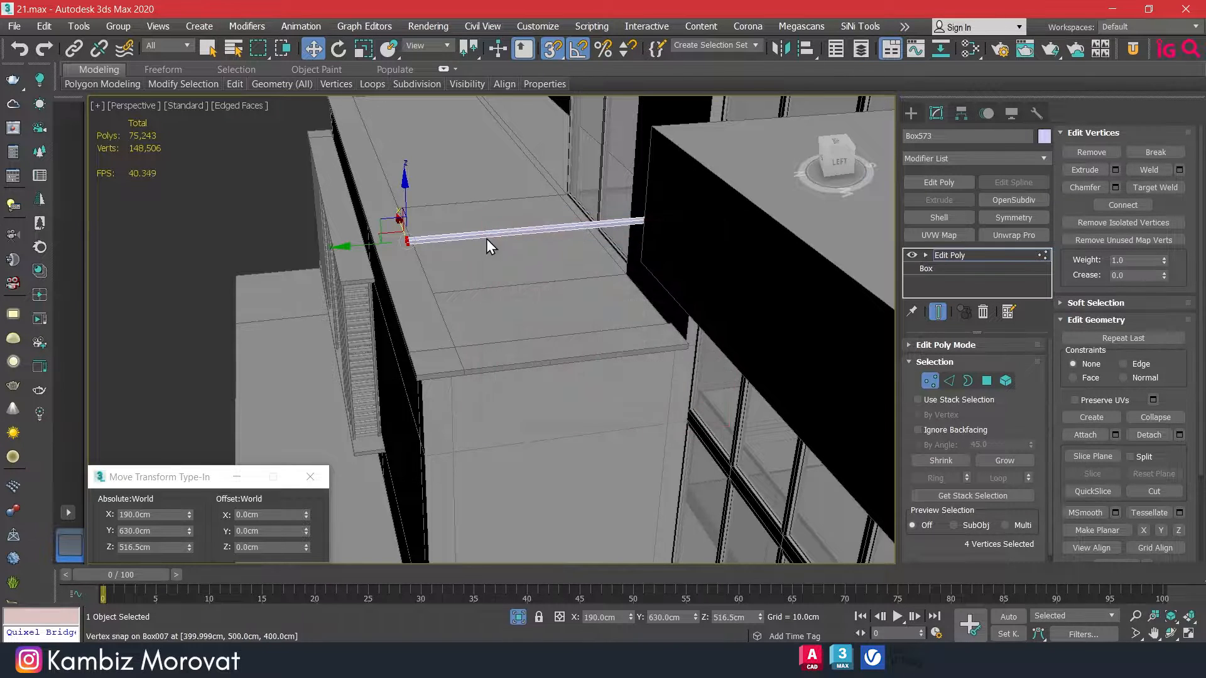
{"action": "left_click_drag", "start_coordinate": [407, 241], "coordinate": [711, 330]}
{"action": "left_click", "coordinate": [986, 382]}
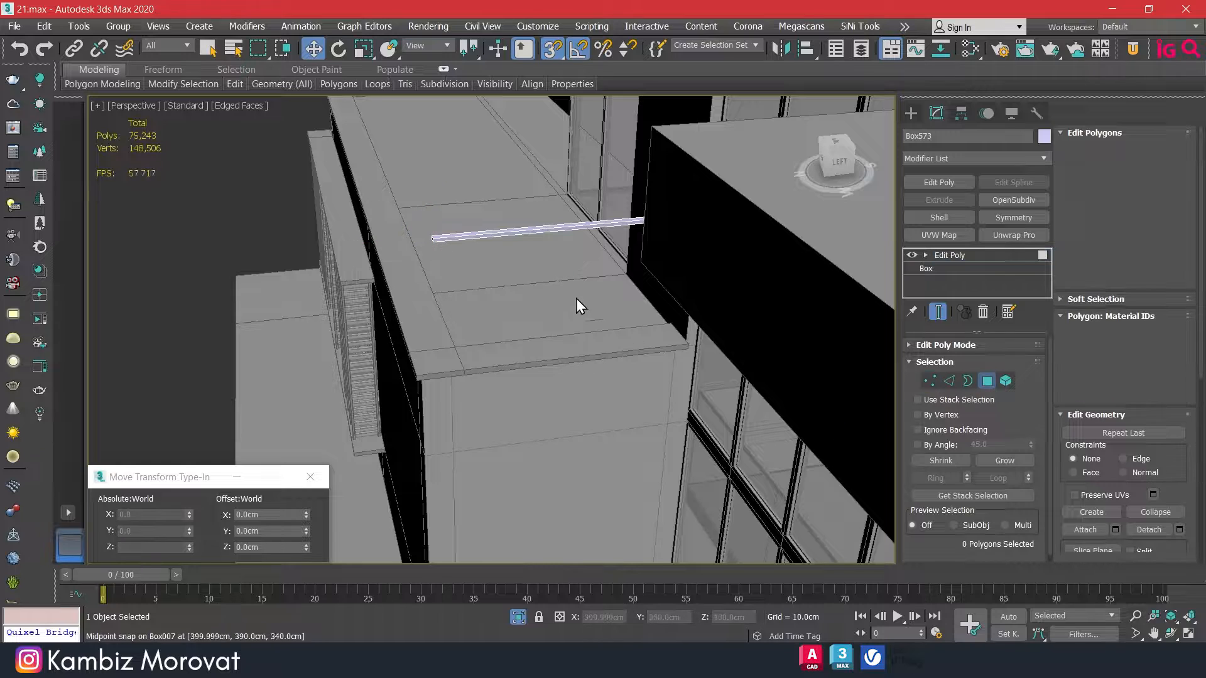
{"action": "scroll", "coordinate": [434, 240], "scroll_direction": "up", "scroll_amount": 5}
{"action": "left_click", "coordinate": [433, 239]}
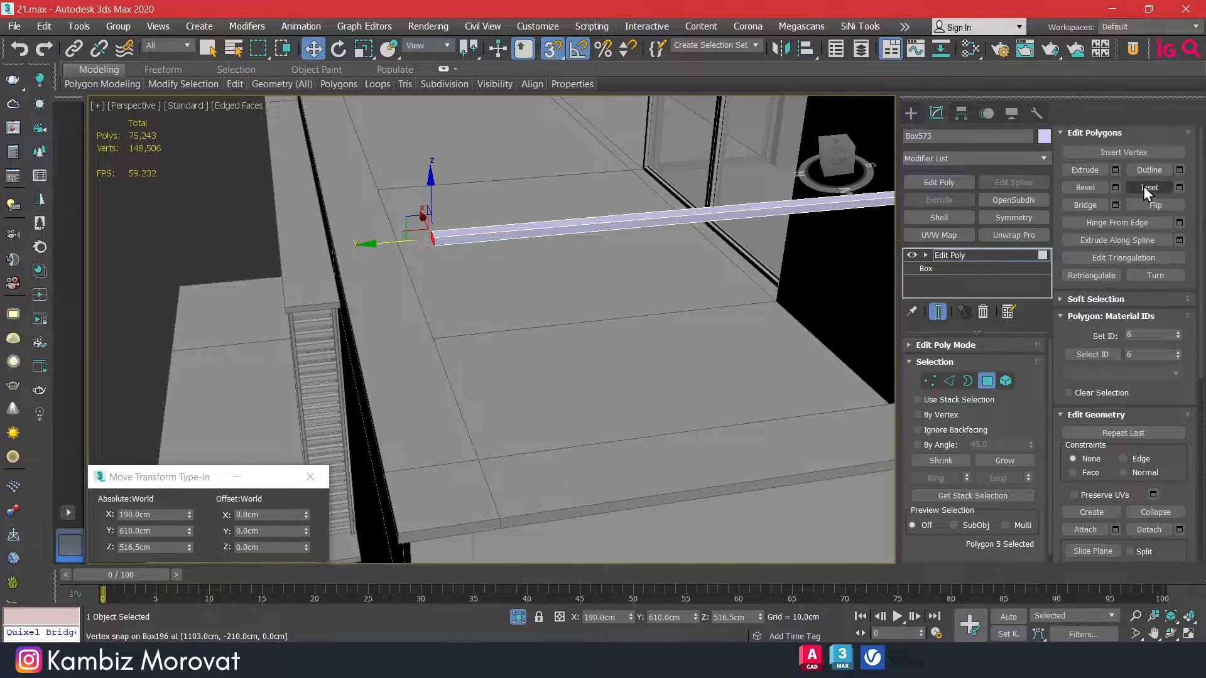
{"action": "left_click", "coordinate": [1116, 169]}
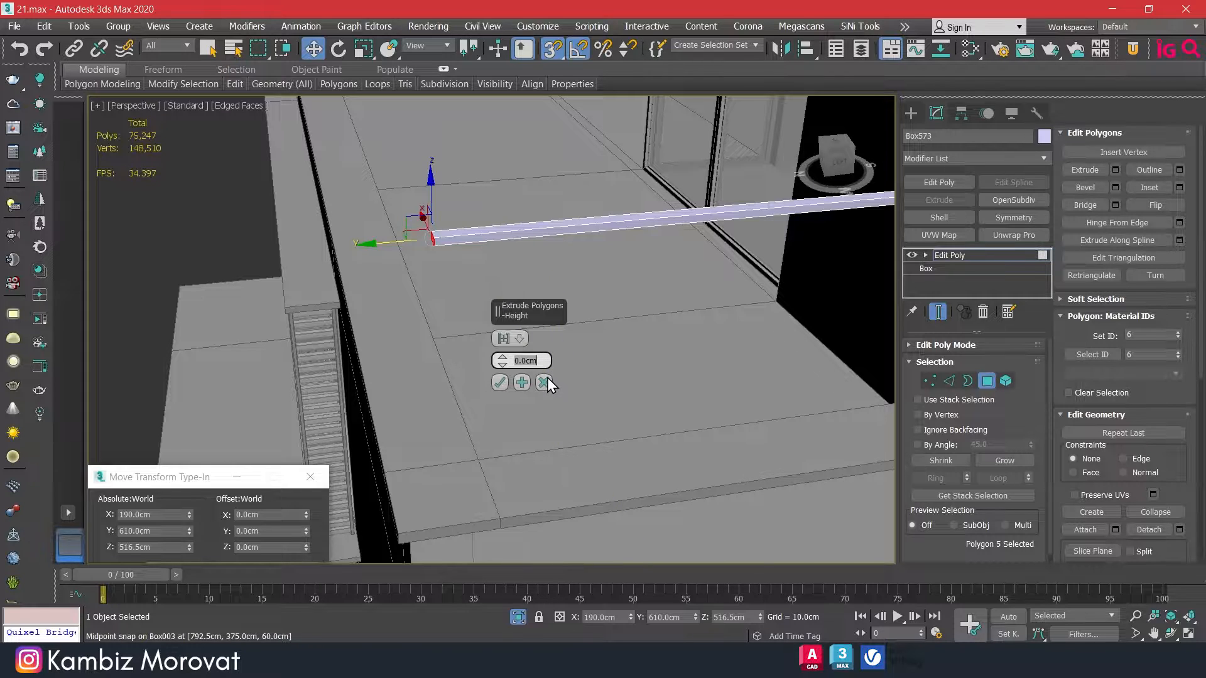
{"action": "left_click", "coordinate": [544, 382]}
Connect the rail's four long edges with one loop, snap it to the outer end, and offset it -6 cm along Y to 604 cm
{"action": "left_click", "coordinate": [949, 380]}
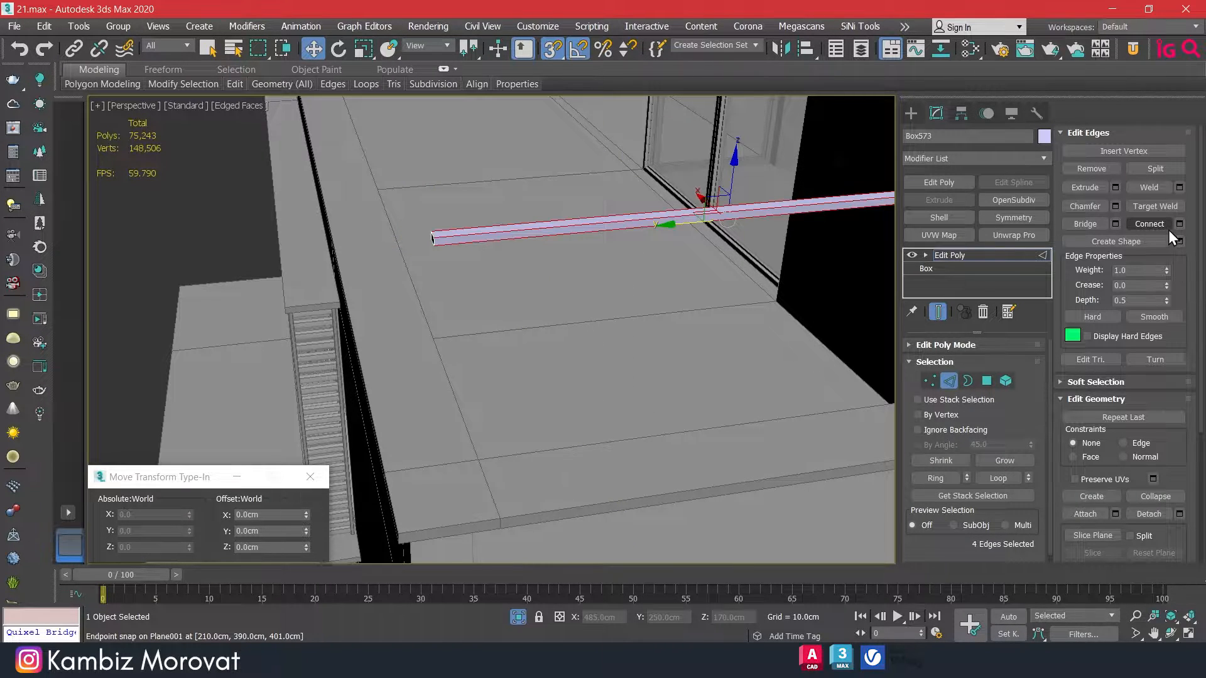
{"action": "left_click", "coordinate": [1180, 223]}
{"action": "left_click", "coordinate": [503, 404]}
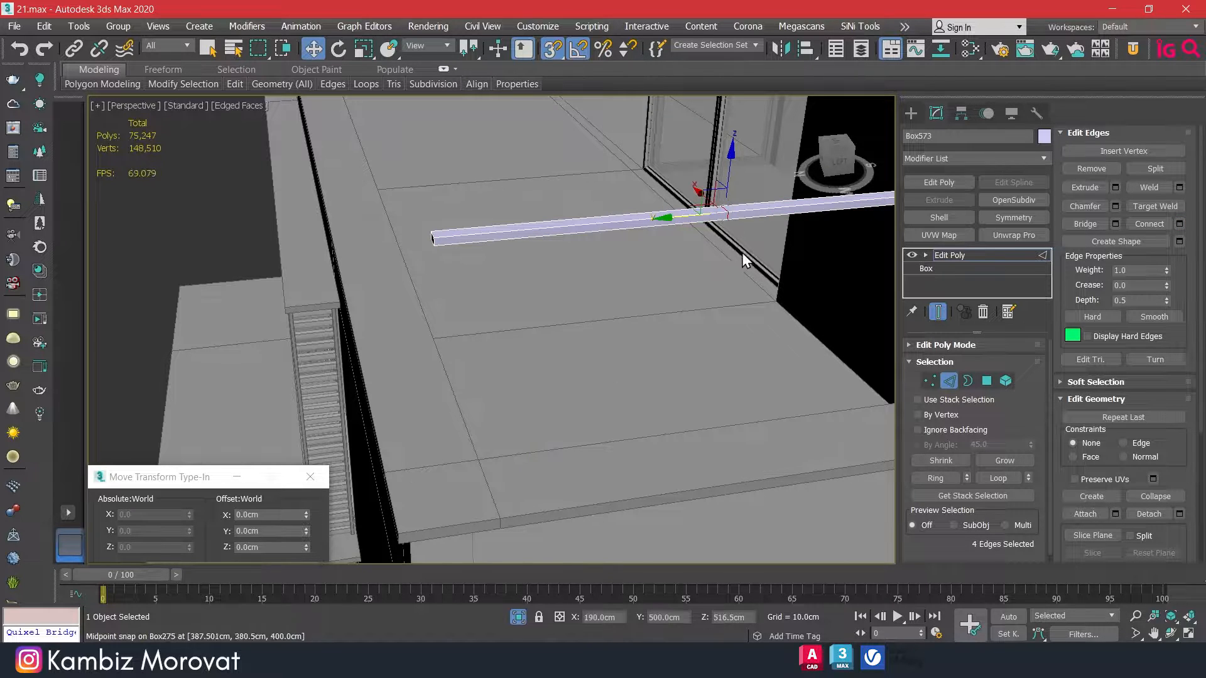
{"action": "left_click_drag", "start_coordinate": [687, 219], "coordinate": [433, 236]}
{"action": "left_click", "coordinate": [261, 531]}
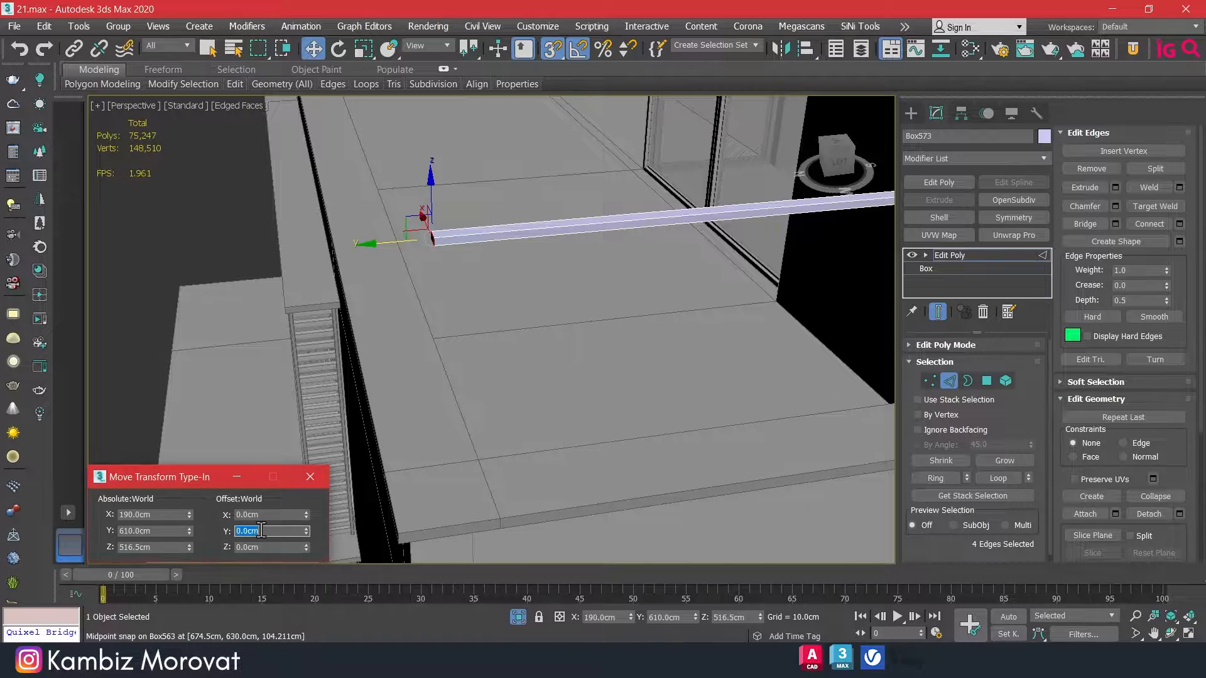
{"action": "key", "text": "Return"}
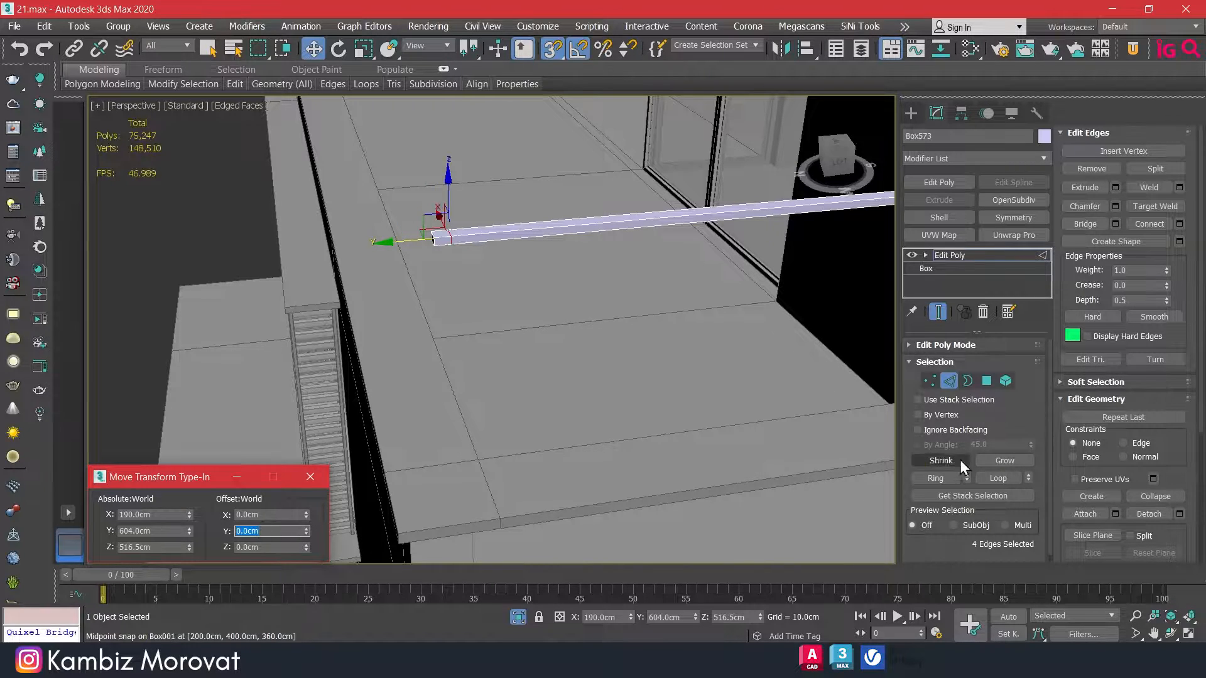
Extrude the inward-facing side polygon at the rail's outer end by about 44 cm along X to start the long rail section
{"action": "left_click", "coordinate": [986, 383]}
{"action": "scroll", "coordinate": [589, 403], "scroll_direction": "down", "scroll_amount": 3}
{"action": "middle_click_drag", "start_coordinate": [589, 403], "coordinate": [763, 390], "text": "alt"}
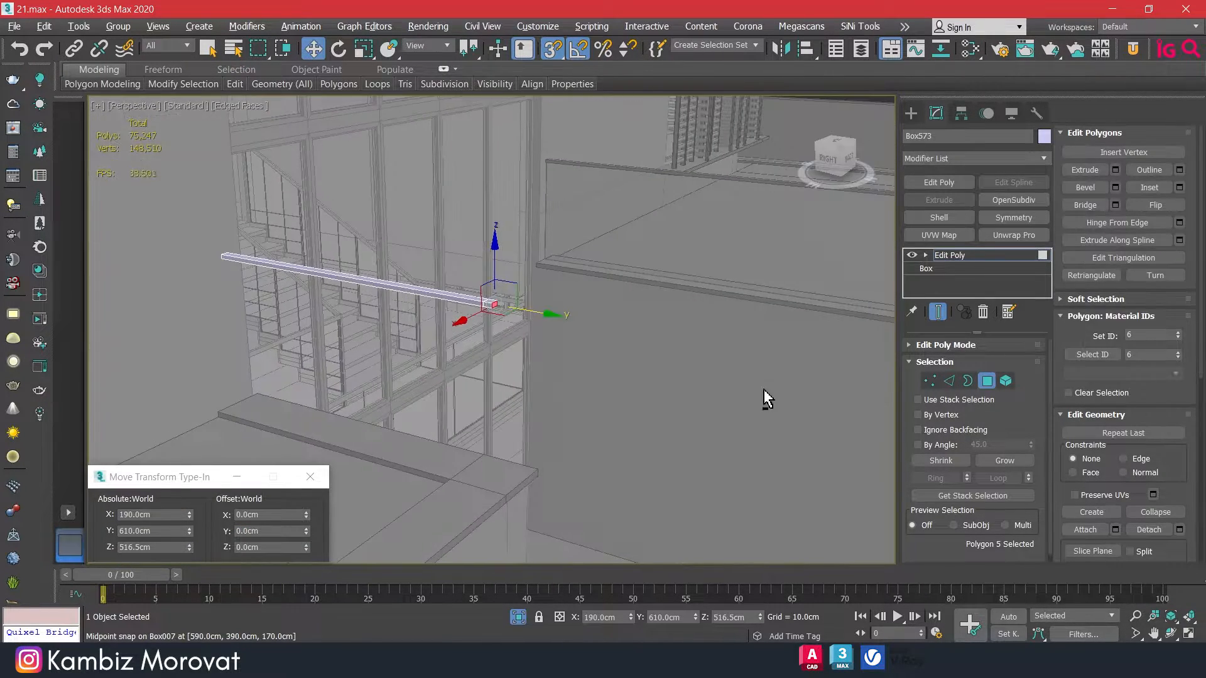
{"action": "scroll", "coordinate": [490, 314], "scroll_direction": "up", "scroll_amount": 3}
{"action": "scroll", "coordinate": [489, 314], "scroll_direction": "up", "scroll_amount": 2}
{"action": "scroll", "coordinate": [512, 304], "scroll_direction": "down", "scroll_amount": 2}
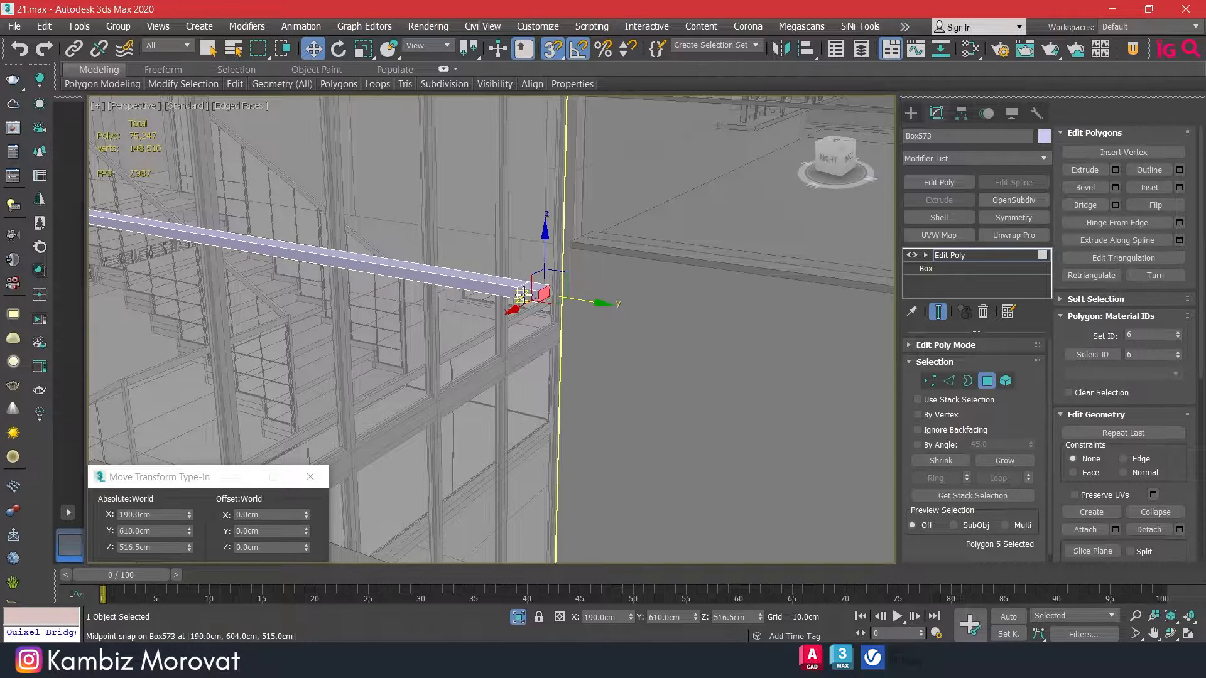
{"action": "left_click", "coordinate": [528, 296]}
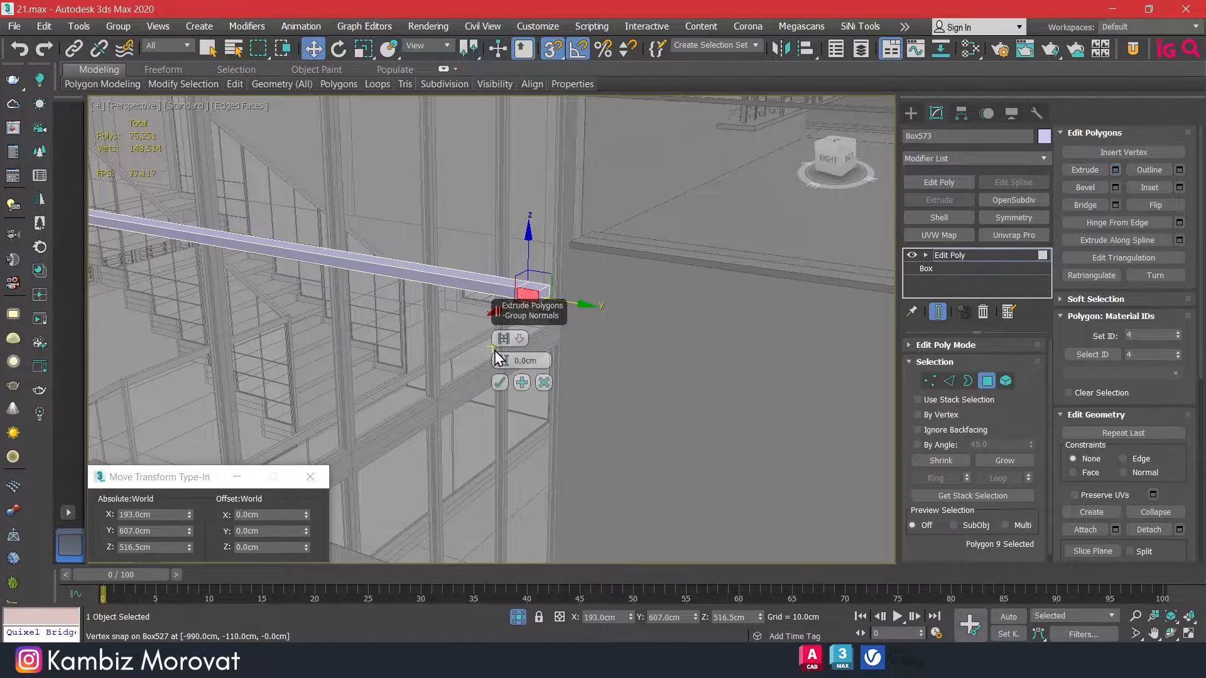
{"action": "left_click_drag", "start_coordinate": [517, 281], "coordinate": [516, 357]}
{"action": "left_click", "coordinate": [503, 383]}
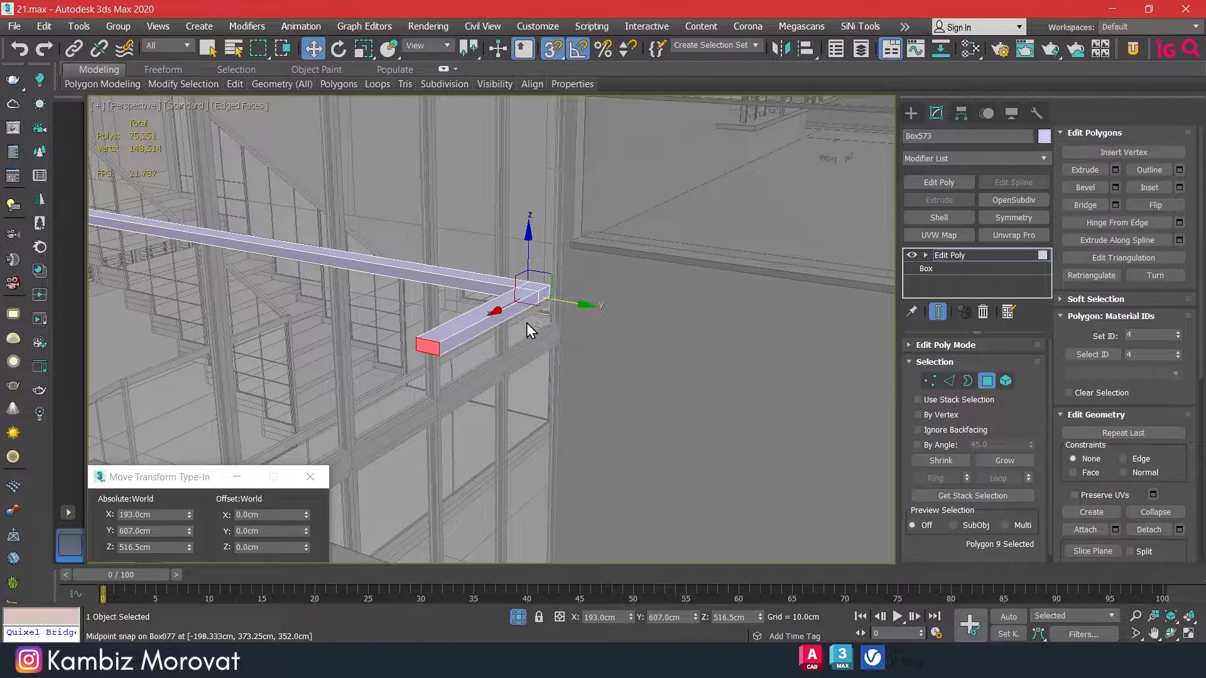
Snap the extruded rail's end face along X to 1110 cm at the far end of the back parapet
{"action": "scroll", "coordinate": [490, 364], "scroll_direction": "down", "scroll_amount": 5}
{"action": "middle_click_drag", "start_coordinate": [489, 365], "coordinate": [424, 390], "text": "alt"}
{"action": "middle_click_drag", "start_coordinate": [425, 390], "coordinate": [725, 335]}
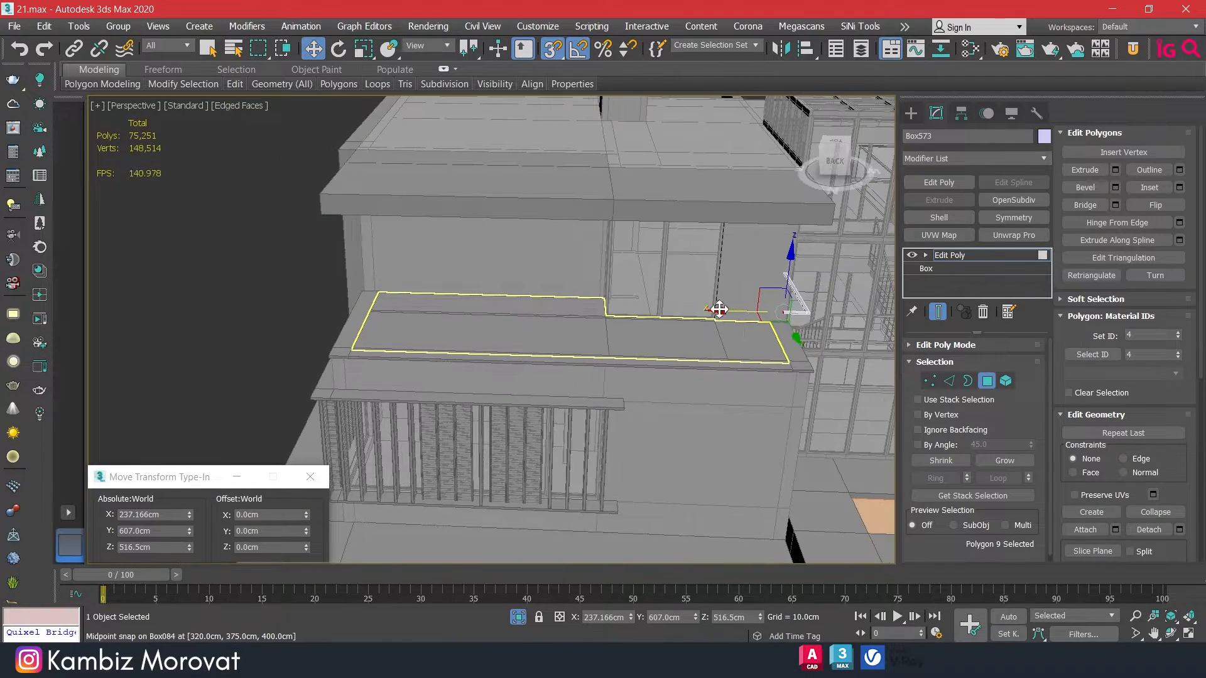
{"action": "scroll", "coordinate": [345, 347], "scroll_direction": "up", "scroll_amount": 6}
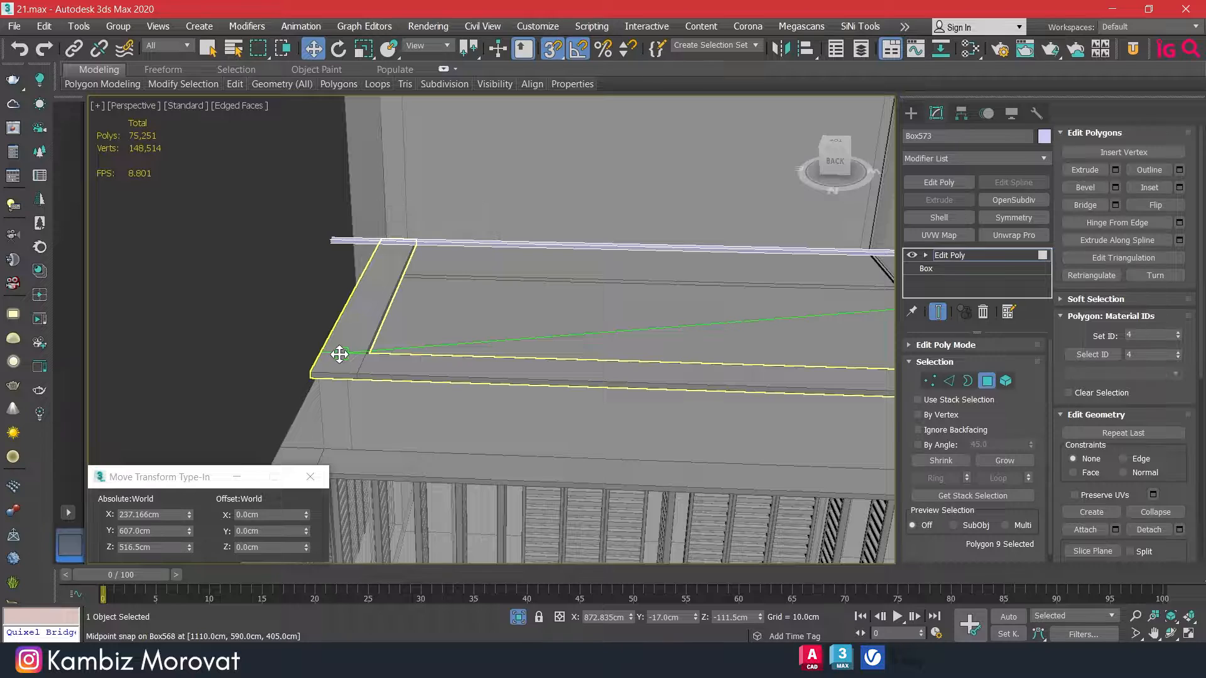
{"action": "left_click_drag", "start_coordinate": [335, 352], "coordinate": [337, 353]}
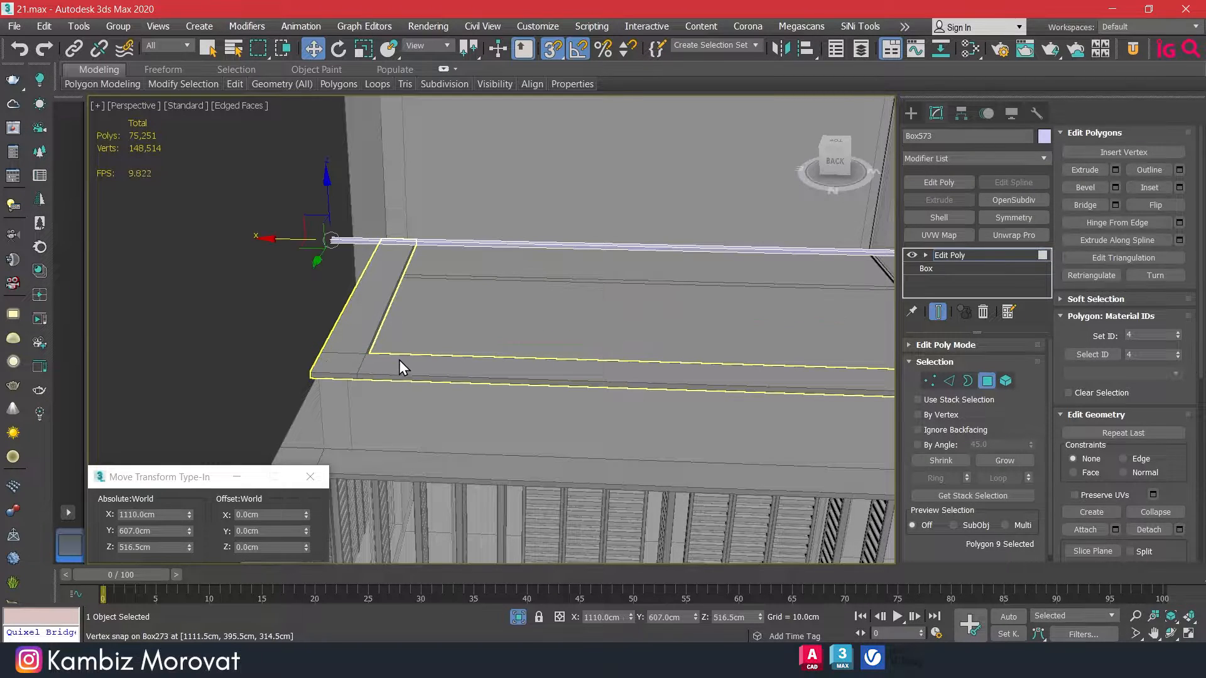
{"action": "middle_click_drag", "start_coordinate": [398, 360], "coordinate": [439, 366], "text": "alt"}
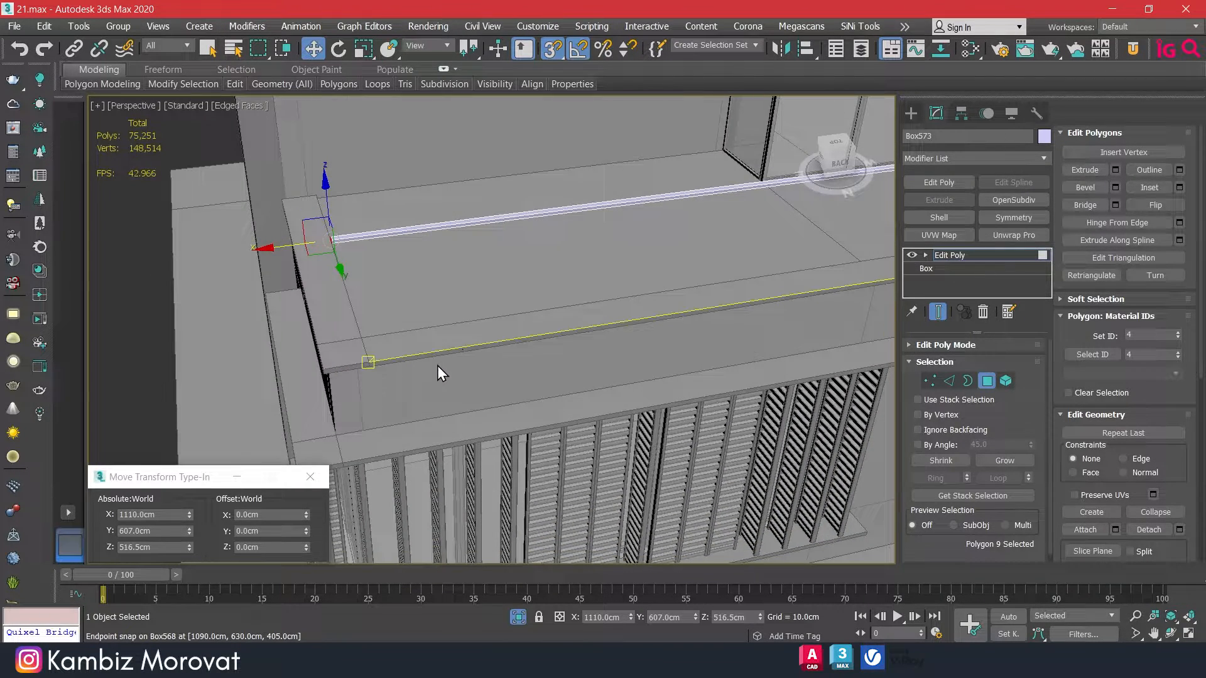
Connect the long section's four edges with one loop, snap it to the far end, and offset it -6 cm along X to 1104 cm
{"action": "left_click", "coordinate": [948, 381]}
{"action": "left_click_drag", "start_coordinate": [628, 202], "coordinate": [573, 337]}
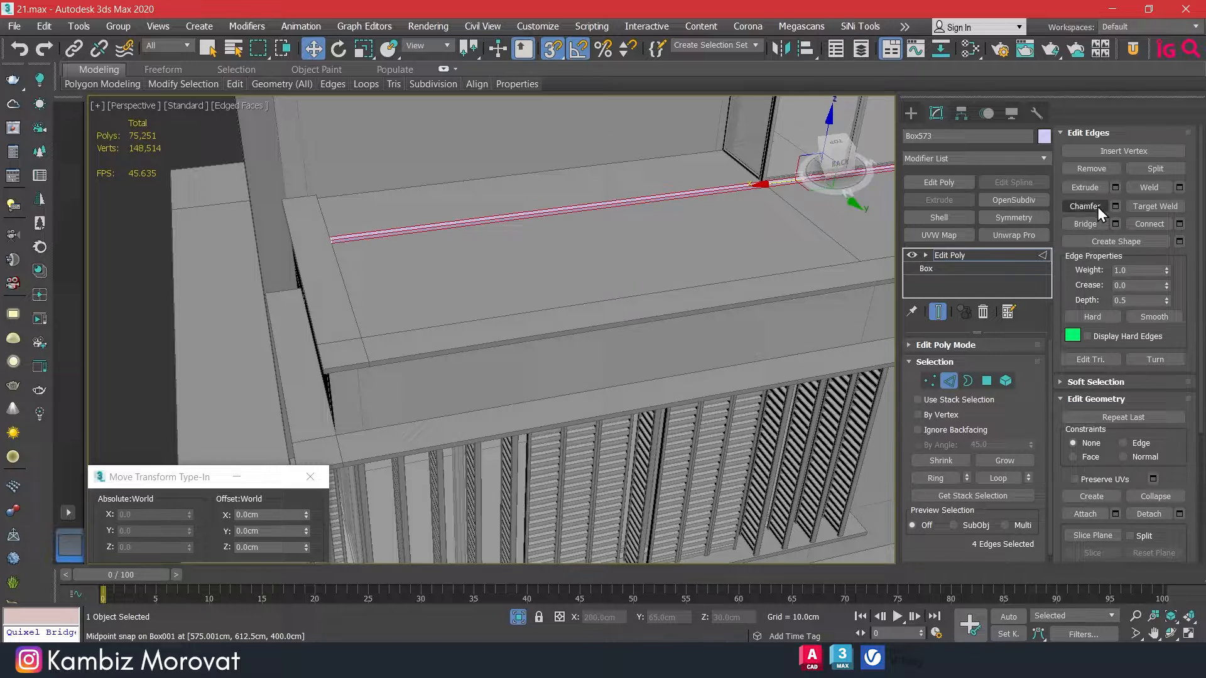
{"action": "left_click", "coordinate": [1180, 224]}
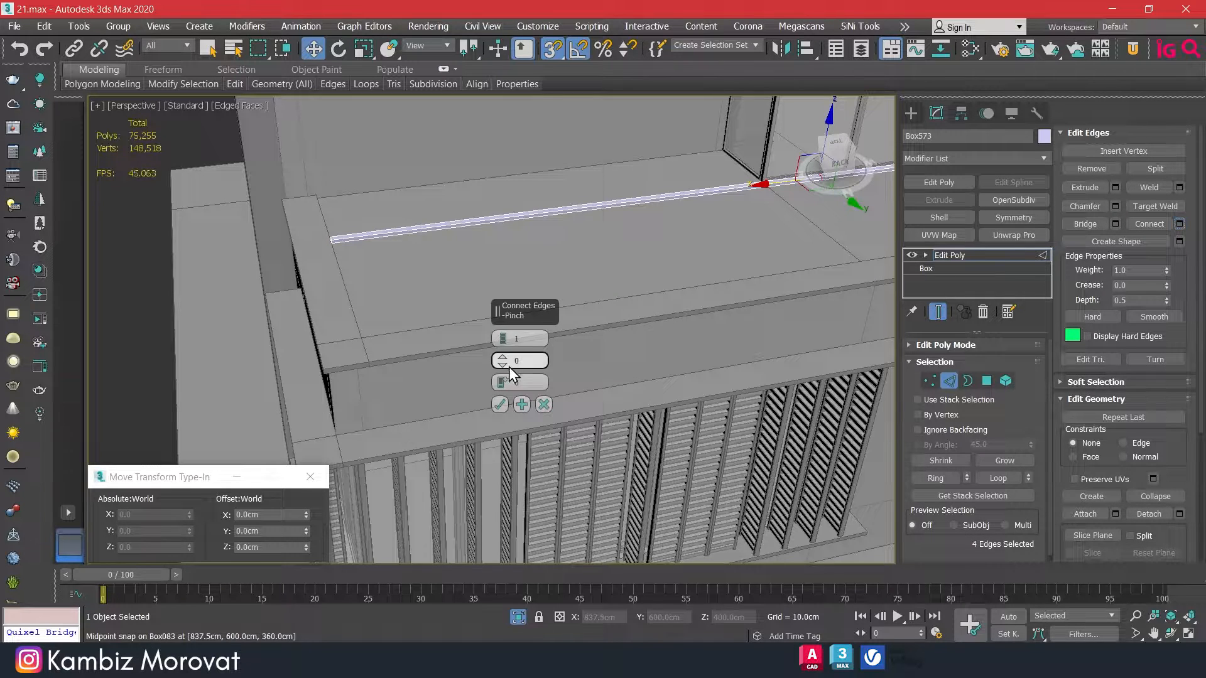
{"action": "left_click", "coordinate": [504, 403]}
{"action": "left_click_drag", "start_coordinate": [685, 202], "coordinate": [317, 236]}
{"action": "scroll", "coordinate": [491, 259], "scroll_direction": "up", "scroll_amount": 5}
{"action": "scroll", "coordinate": [491, 258], "scroll_direction": "down", "scroll_amount": 2}
{"action": "middle_click_drag", "start_coordinate": [492, 259], "coordinate": [304, 236]}
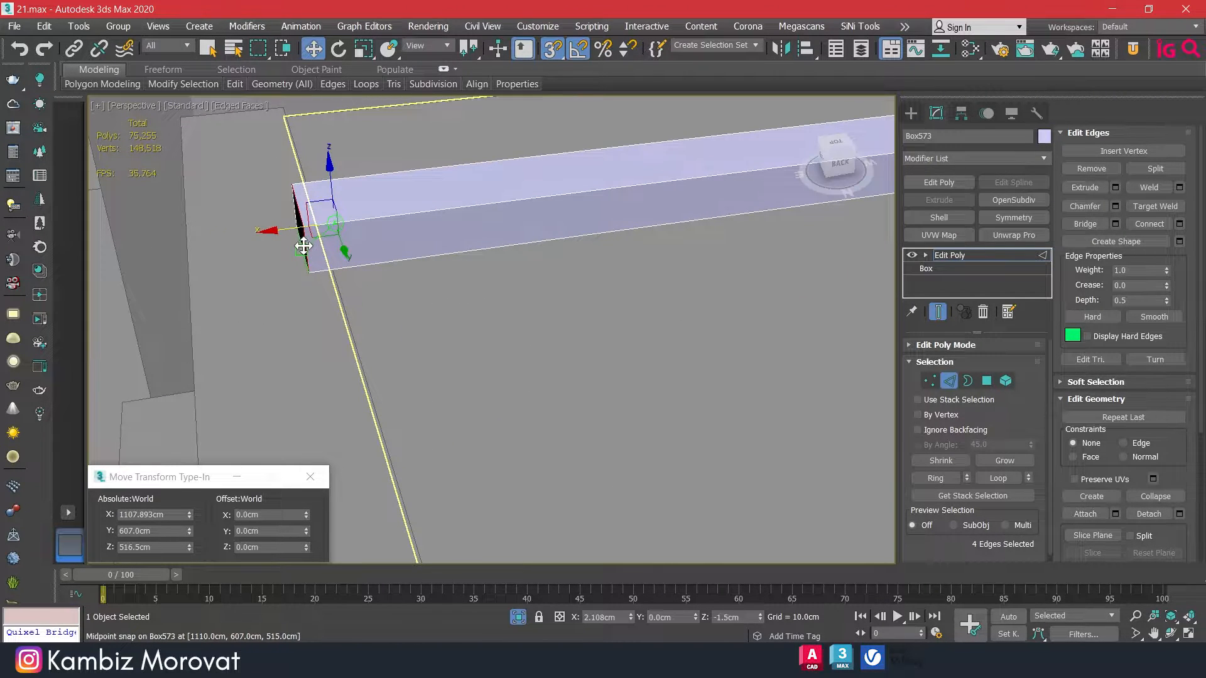
{"action": "left_click_drag", "start_coordinate": [303, 247], "coordinate": [296, 247]}
{"action": "left_click", "coordinate": [271, 515]}
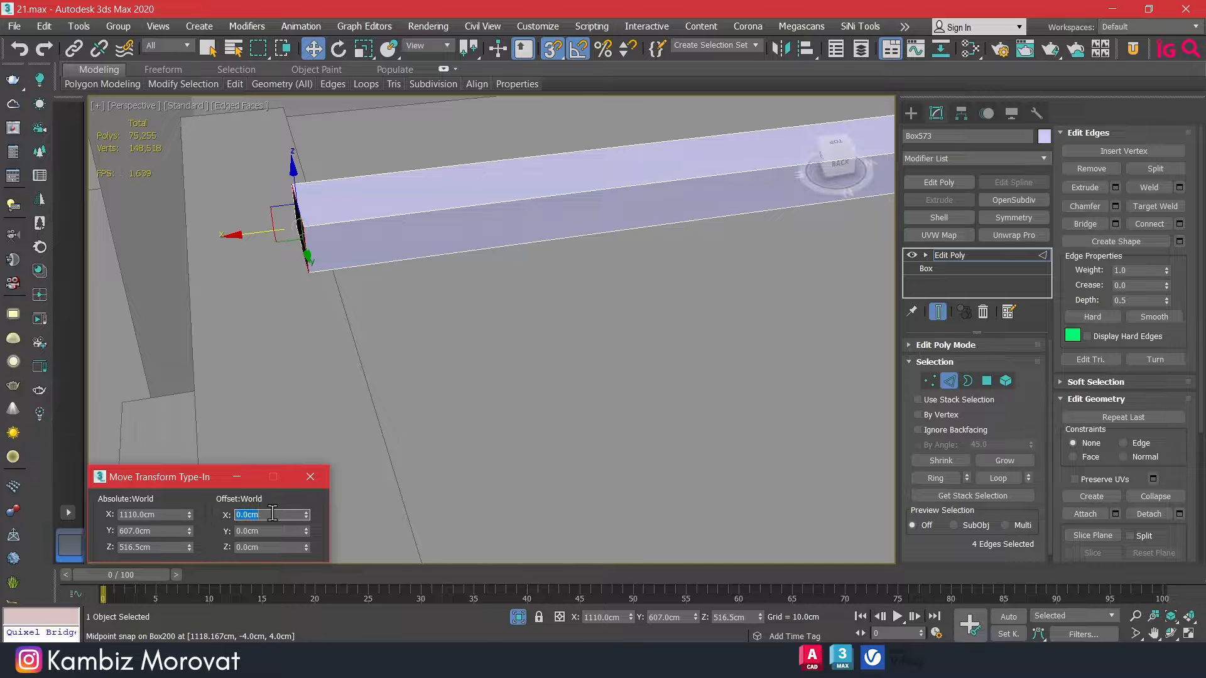
{"action": "key", "text": "Return"}
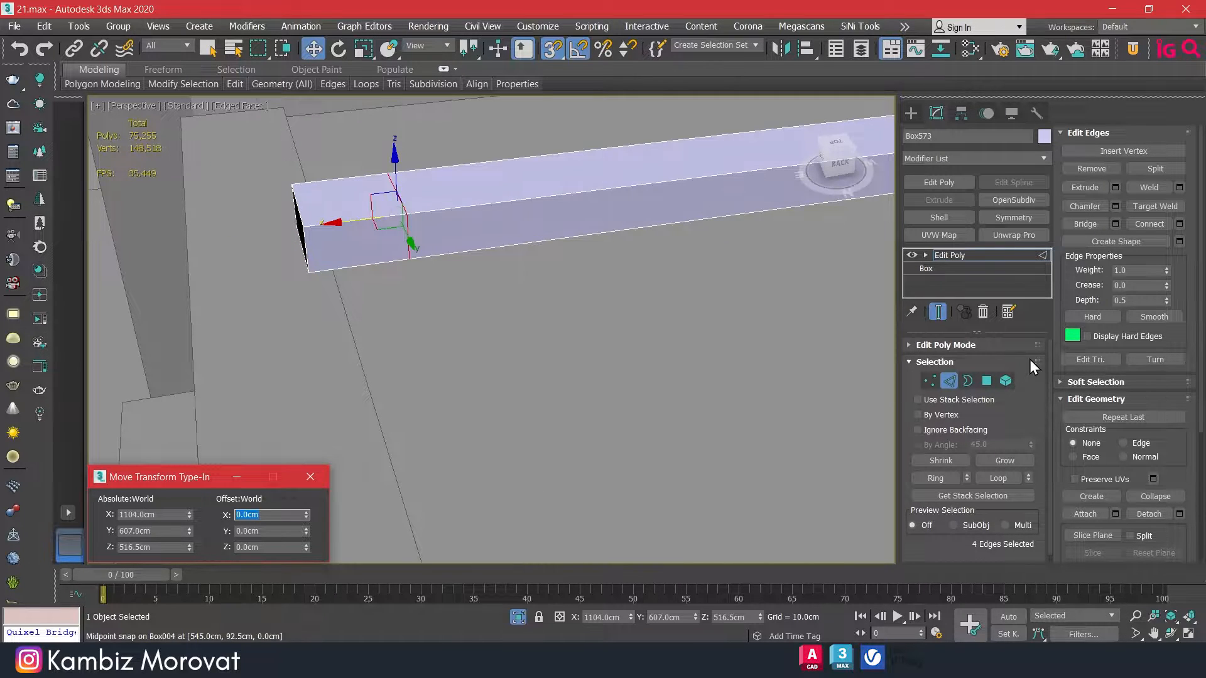
Extrude the house-facing polygon at the far rail corner by about 44 cm along Y to start the return section
{"action": "left_click", "coordinate": [987, 381]}
{"action": "left_click", "coordinate": [342, 180]}
{"action": "middle_click_drag", "start_coordinate": [352, 185], "coordinate": [568, 194], "text": "alt"}
{"action": "left_click", "coordinate": [326, 232]}
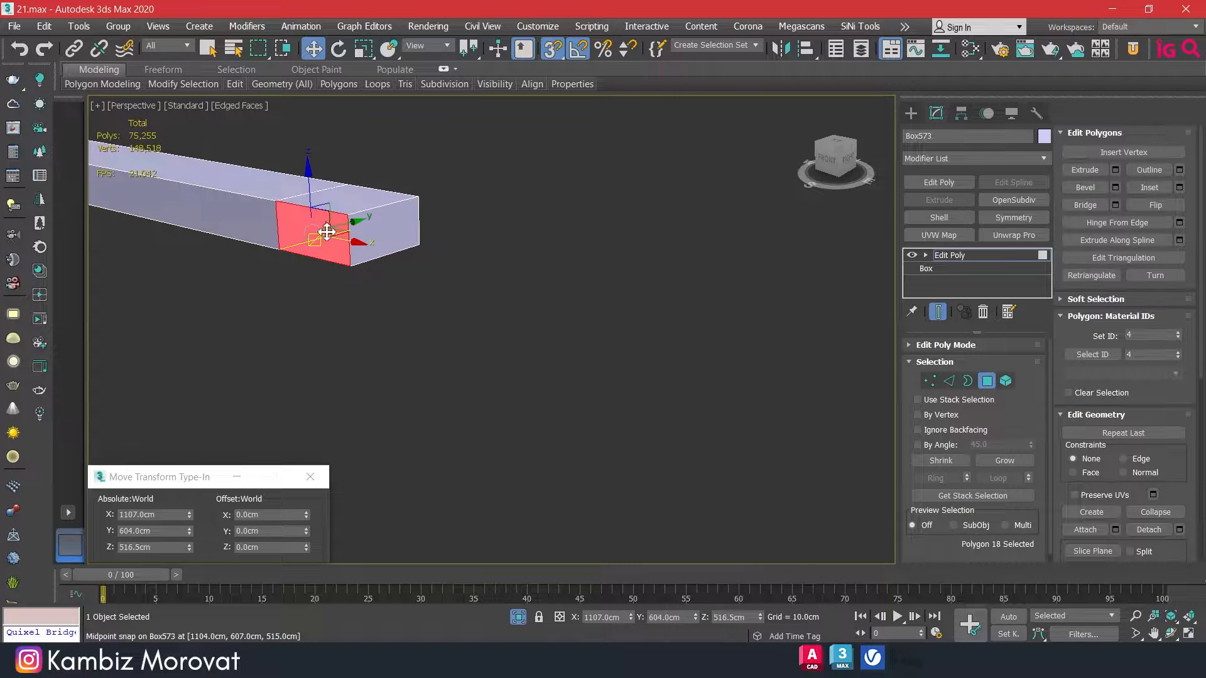
{"action": "left_click", "coordinate": [1116, 170]}
{"action": "left_click", "coordinate": [506, 381]}
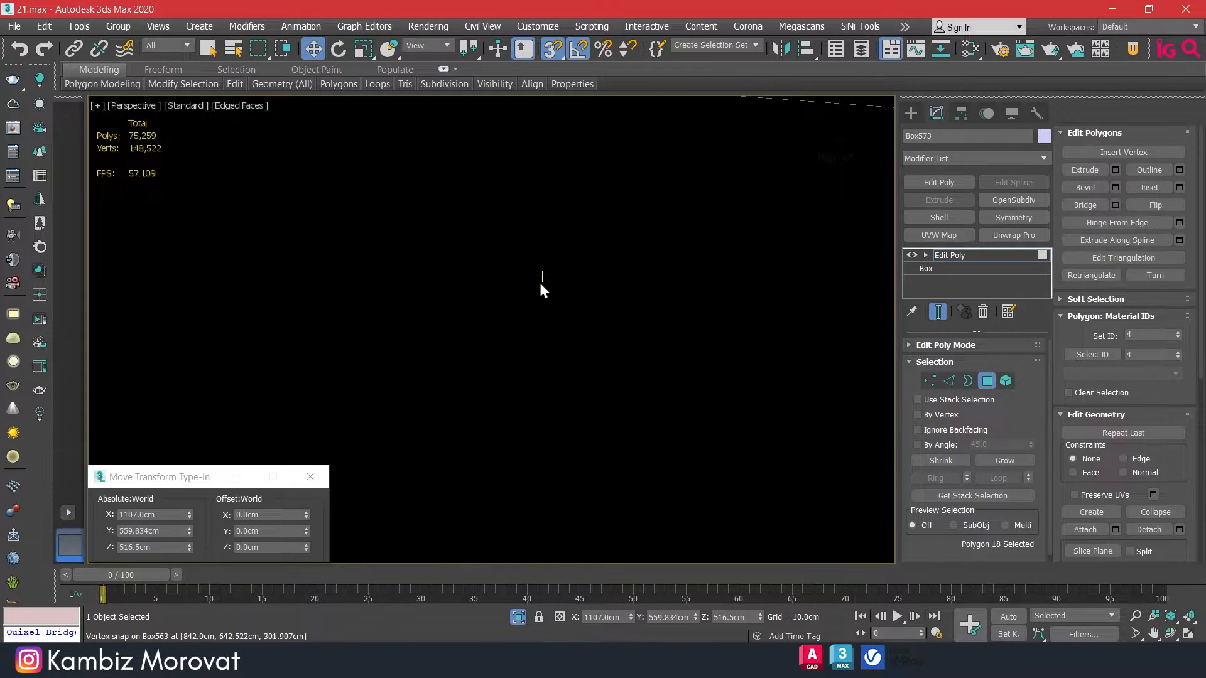
Snap the return section's end face along Y to 275 cm at the house wall and finish polygon editing
{"action": "scroll", "coordinate": [539, 282], "scroll_direction": "down", "scroll_amount": 3}
{"action": "key", "text": "z"}
{"action": "scroll", "coordinate": [505, 301], "scroll_direction": "down", "scroll_amount": 10}
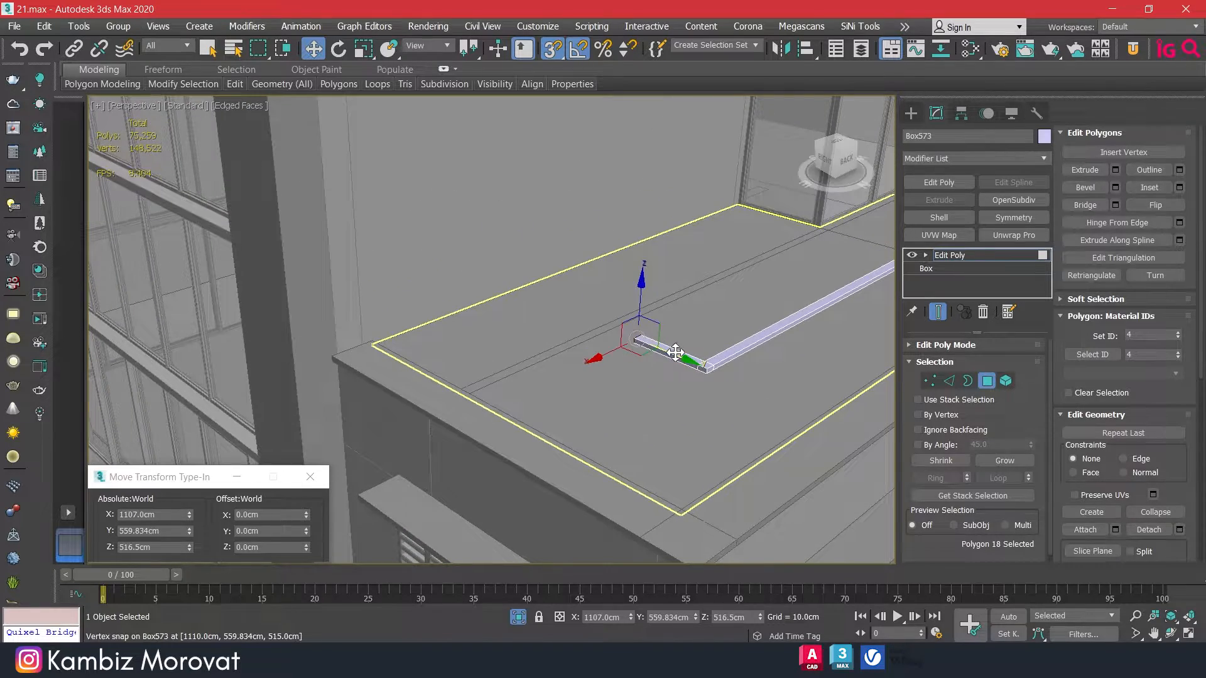
{"action": "left_click_drag", "start_coordinate": [676, 355], "coordinate": [333, 358]}
{"action": "middle_click_drag", "start_coordinate": [335, 359], "coordinate": [397, 354], "text": "alt"}
{"action": "middle_click_drag", "start_coordinate": [681, 319], "coordinate": [528, 346]}
{"action": "middle_click_drag", "start_coordinate": [527, 345], "coordinate": [545, 284], "text": "alt"}
{"action": "middle_click_drag", "start_coordinate": [721, 293], "coordinate": [613, 290]}
{"action": "middle_click_drag", "start_coordinate": [613, 291], "coordinate": [505, 203], "text": "alt"}
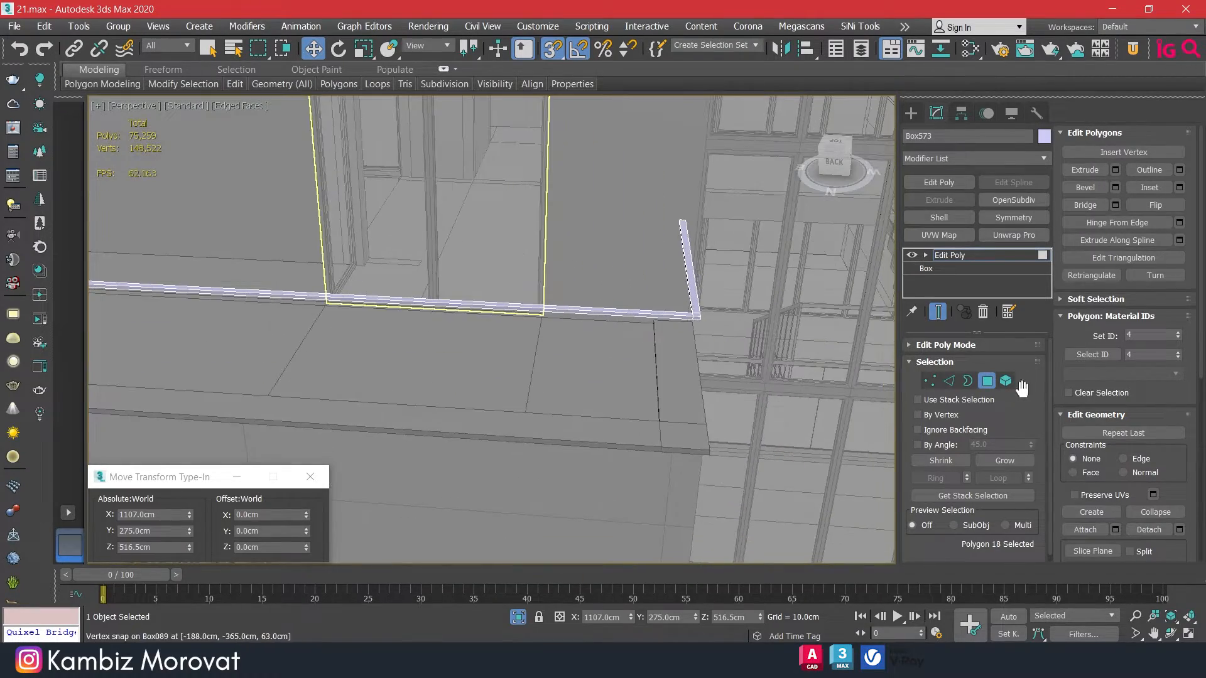
{"action": "left_click", "coordinate": [986, 380]}
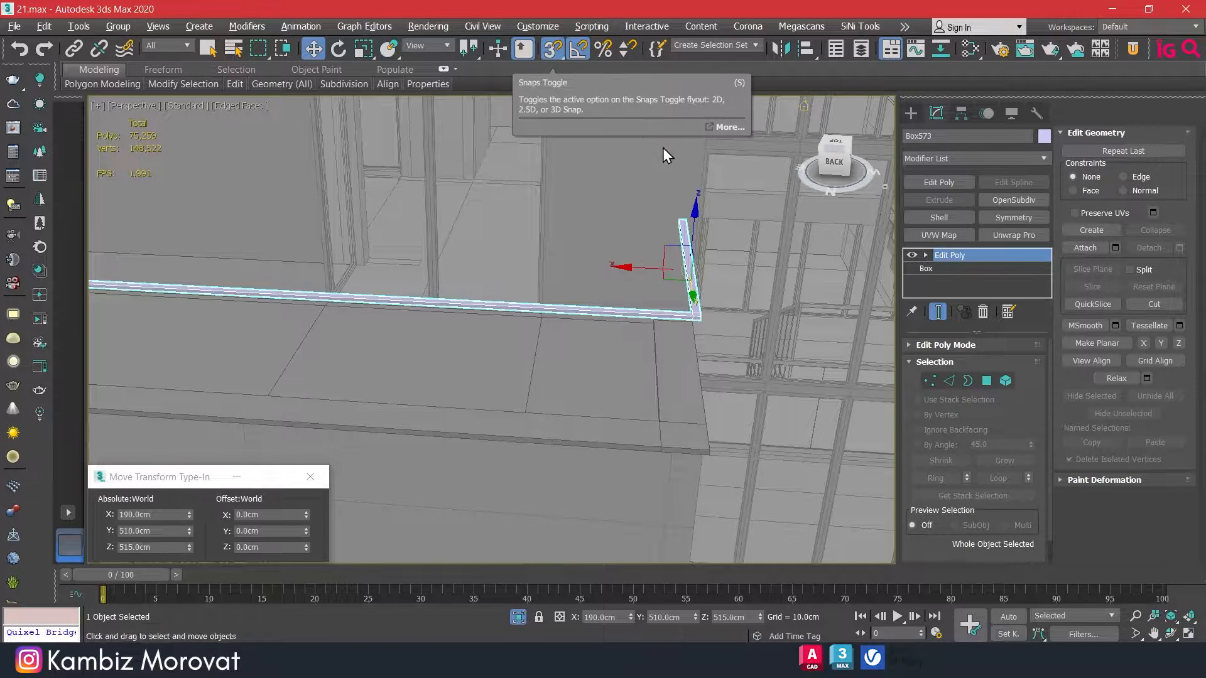
With midpoint snapping off, draw a box base 220 cm long and 6 cm wide over the first short rail section
{"action": "left_click_drag", "start_coordinate": [664, 151], "coordinate": [649, 167], "text": "alt"}
{"action": "right_click", "coordinate": [553, 48]}
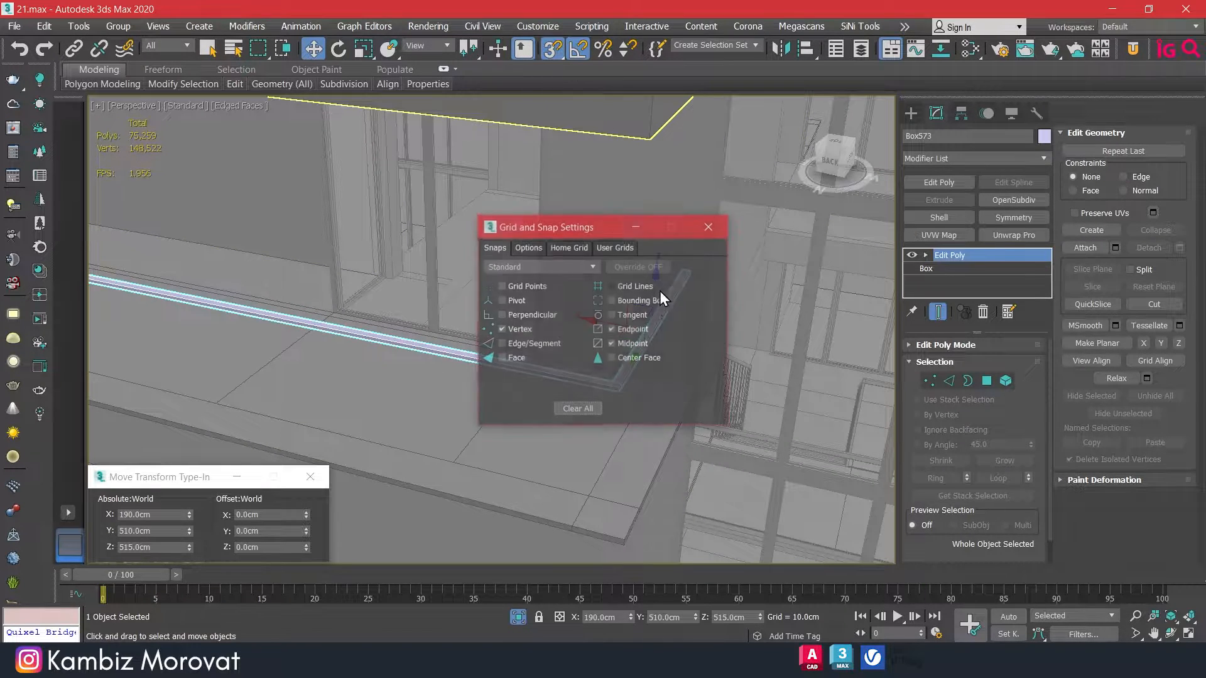
{"action": "left_click", "coordinate": [710, 226]}
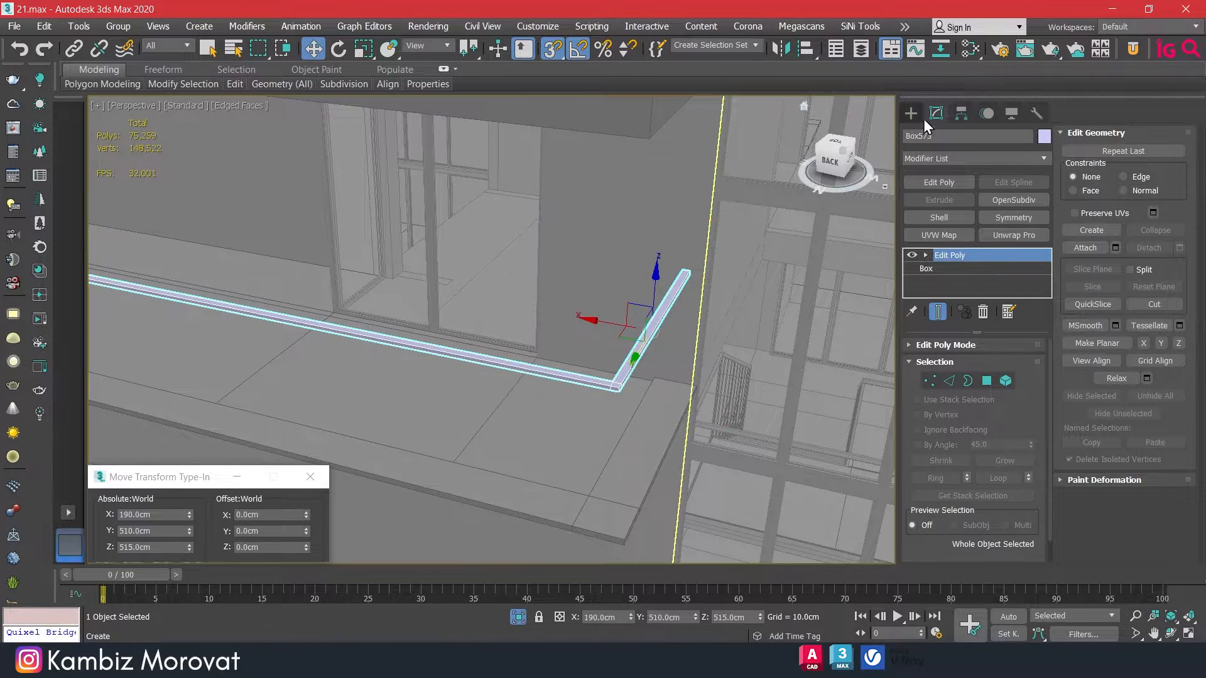
{"action": "left_click", "coordinate": [911, 113]}
{"action": "left_click", "coordinate": [941, 206]}
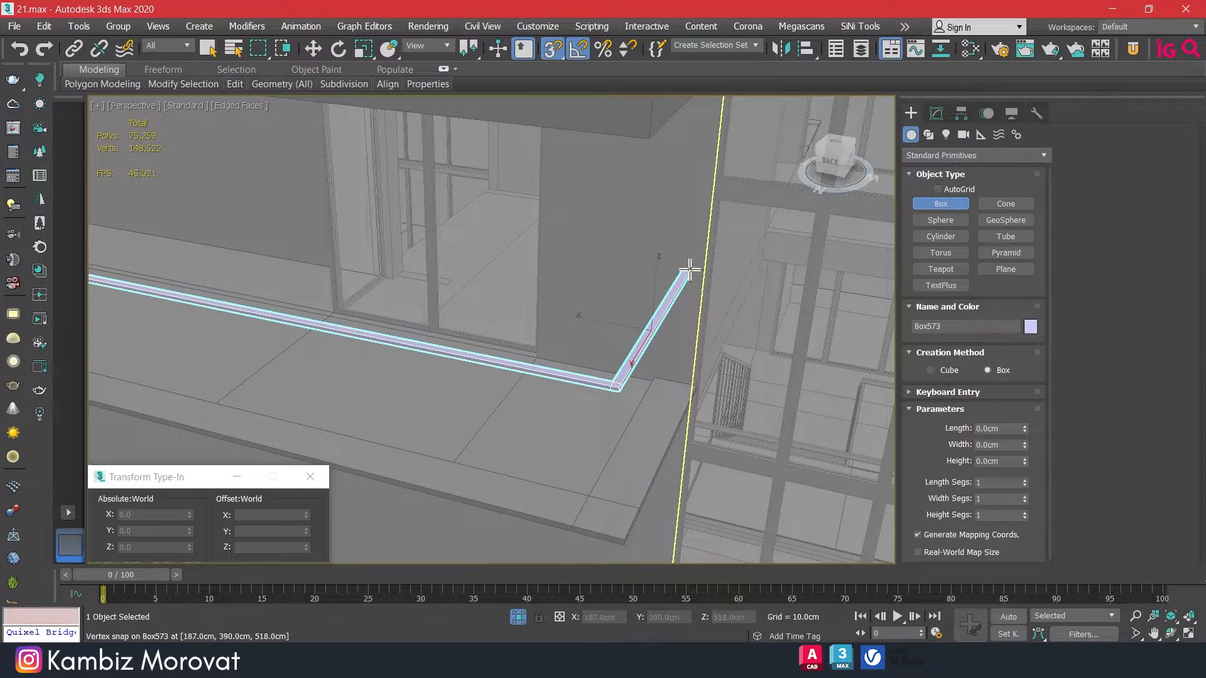
{"action": "scroll", "coordinate": [689, 274], "scroll_direction": "up", "scroll_amount": 5}
{"action": "left_click_drag", "start_coordinate": [691, 277], "coordinate": [638, 315]}
{"action": "middle_click_drag", "start_coordinate": [639, 315], "coordinate": [669, 193]}
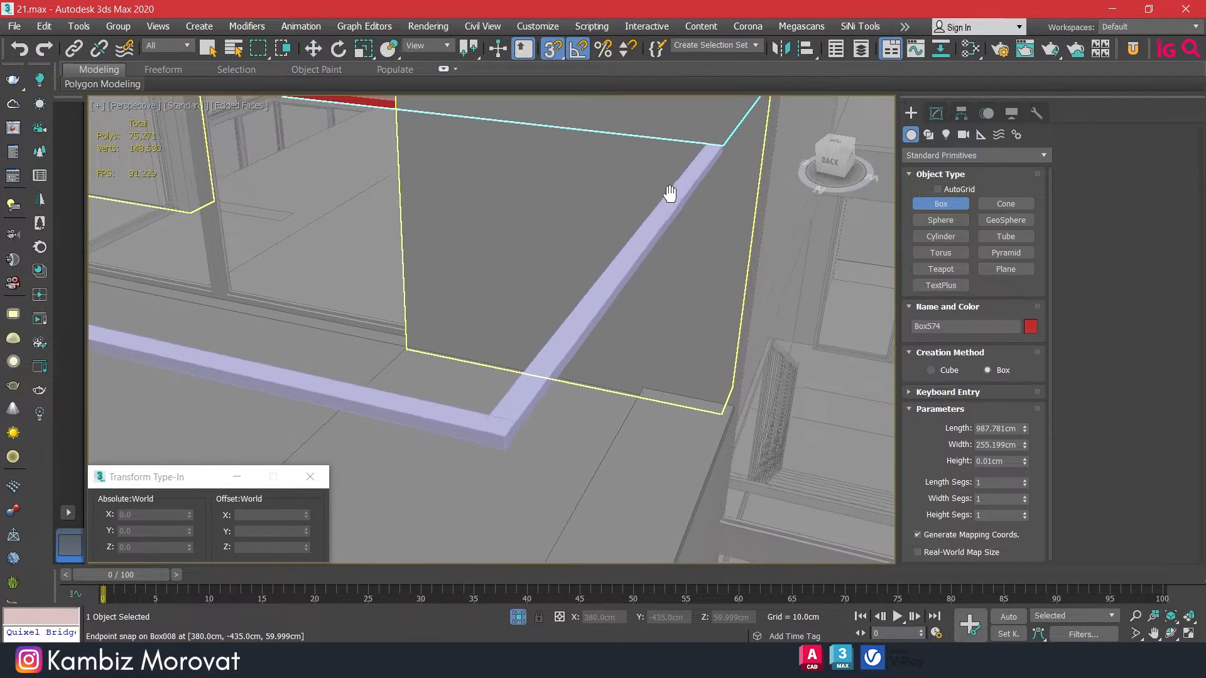
{"action": "left_click_drag", "start_coordinate": [531, 366], "coordinate": [477, 431]}
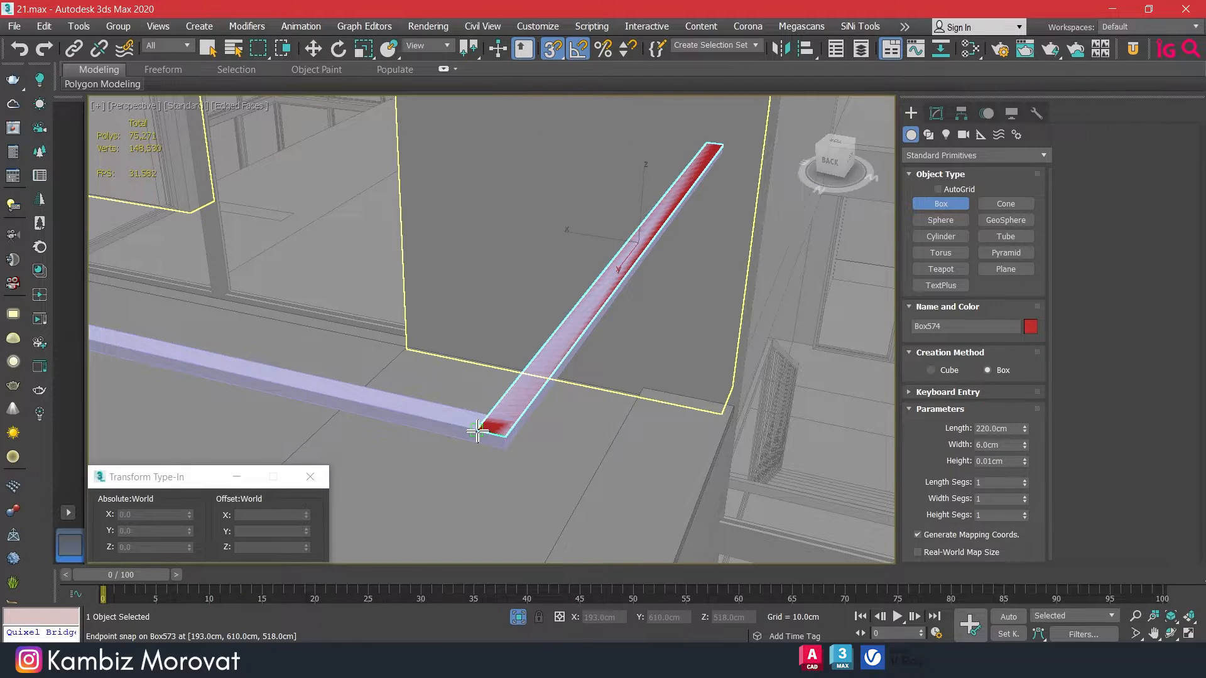
{"action": "middle_click_drag", "start_coordinate": [561, 476], "coordinate": [530, 353]}
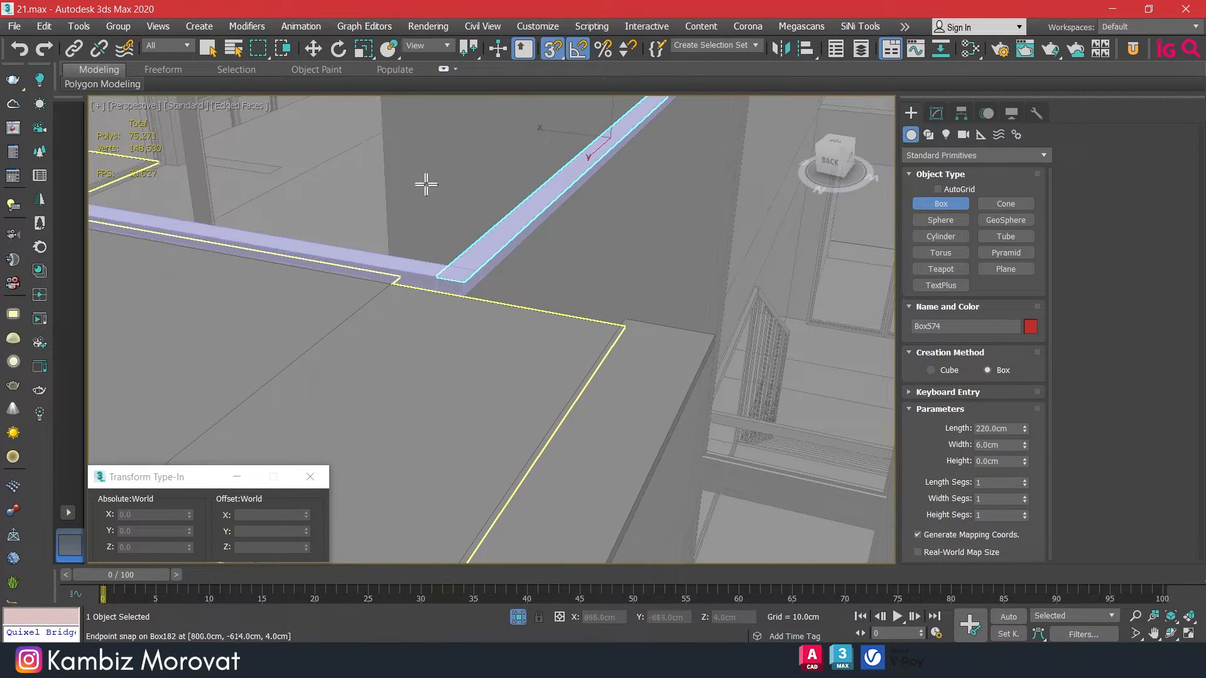
Set the box's height to 110 cm and snap it down along Z to 405 cm so it stands on the parapet
{"action": "left_click", "coordinate": [1005, 462]}
{"action": "type", "text": "110"}
{"action": "key", "text": "Return"}
{"action": "scroll", "coordinate": [603, 259], "scroll_direction": "down", "scroll_amount": 6}
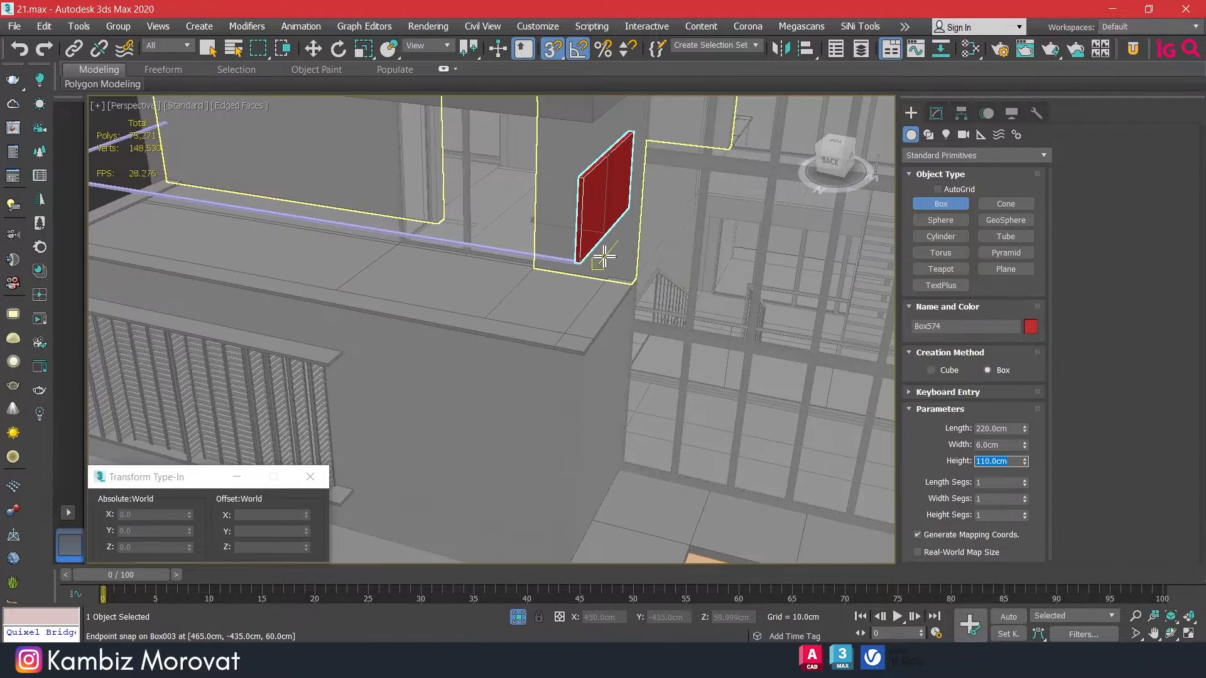
{"action": "key", "text": "w"}
{"action": "key", "text": "s"}
{"action": "left_click_drag", "start_coordinate": [584, 184], "coordinate": [541, 326]}
{"action": "middle_click_drag", "start_coordinate": [546, 328], "coordinate": [526, 306], "text": "alt"}
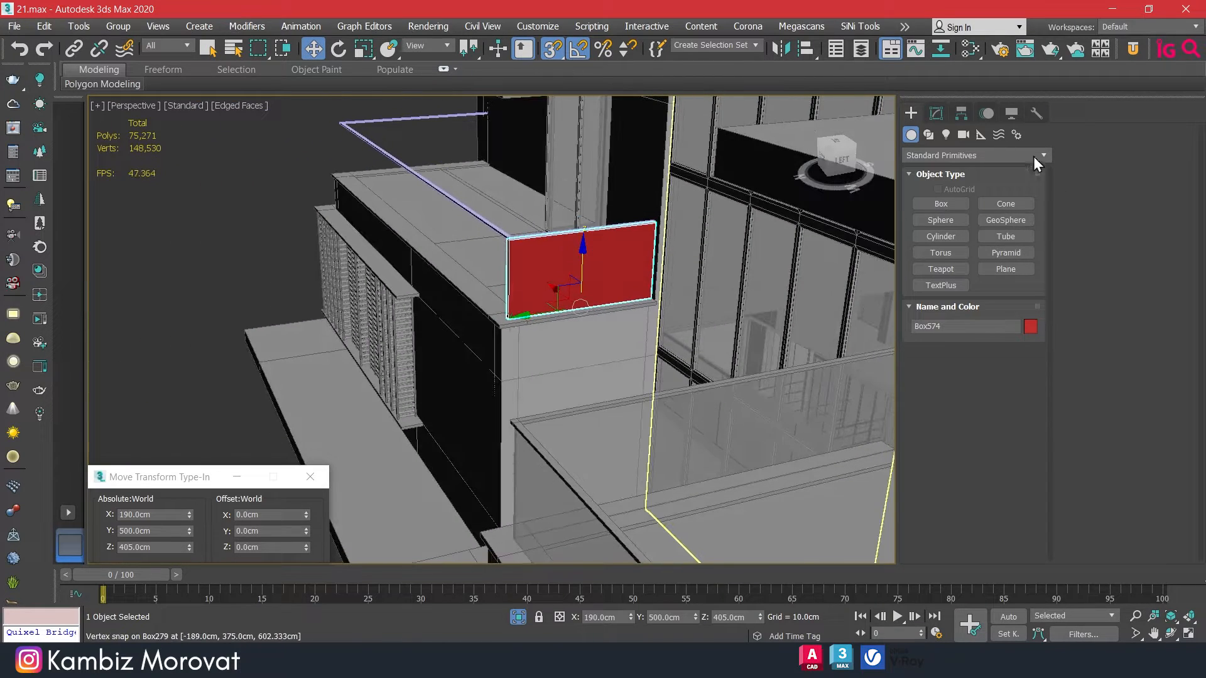
Set the red panel's width to 1 cm
{"action": "left_click", "coordinate": [937, 114]}
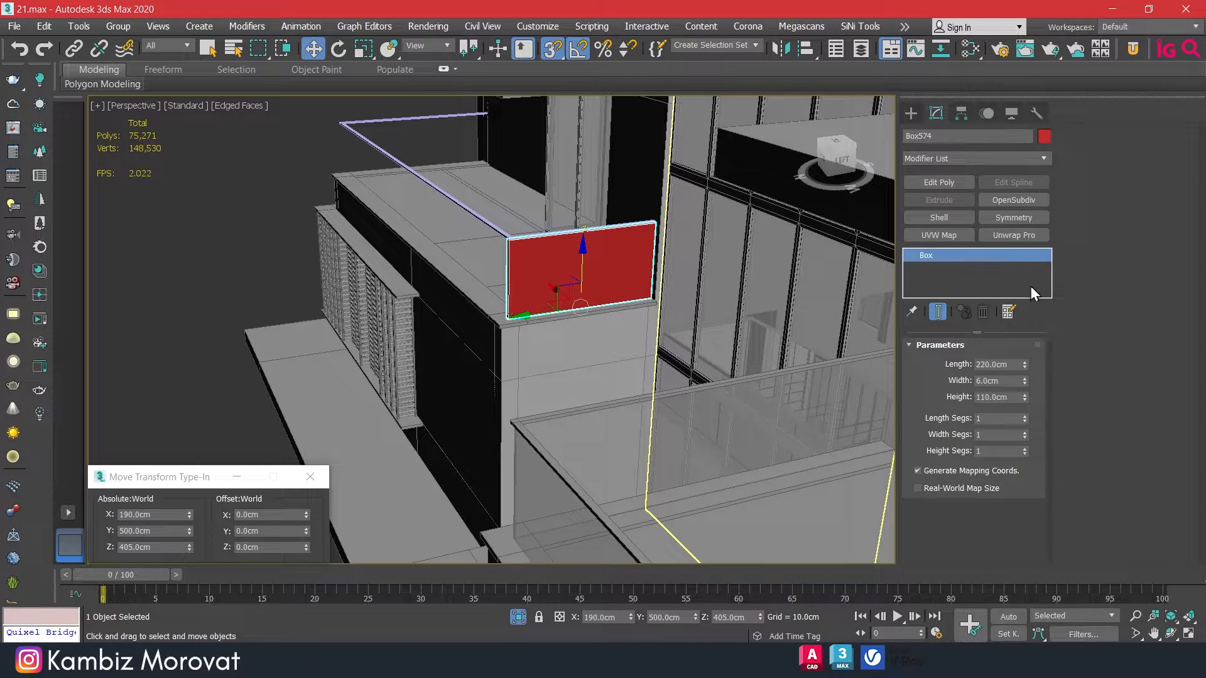
{"action": "double_click", "coordinate": [1011, 382]}
{"action": "type", "text": "1"}
{"action": "key", "text": "Return"}
With midpoint snapping on, add Edit Poly to the red panel and snap its four outer end vertices along Y to 607 cm
{"action": "scroll", "coordinate": [528, 267], "scroll_direction": "up", "scroll_amount": 5}
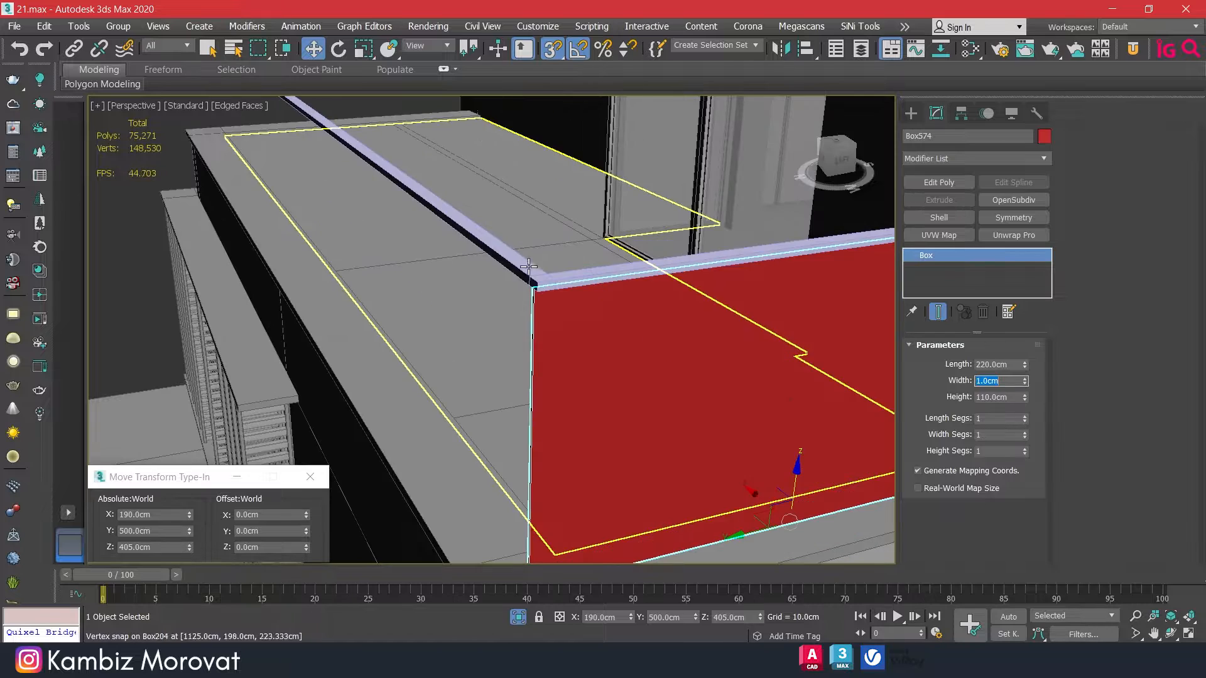
{"action": "middle_click_drag", "start_coordinate": [528, 266], "coordinate": [547, 243], "text": "alt"}
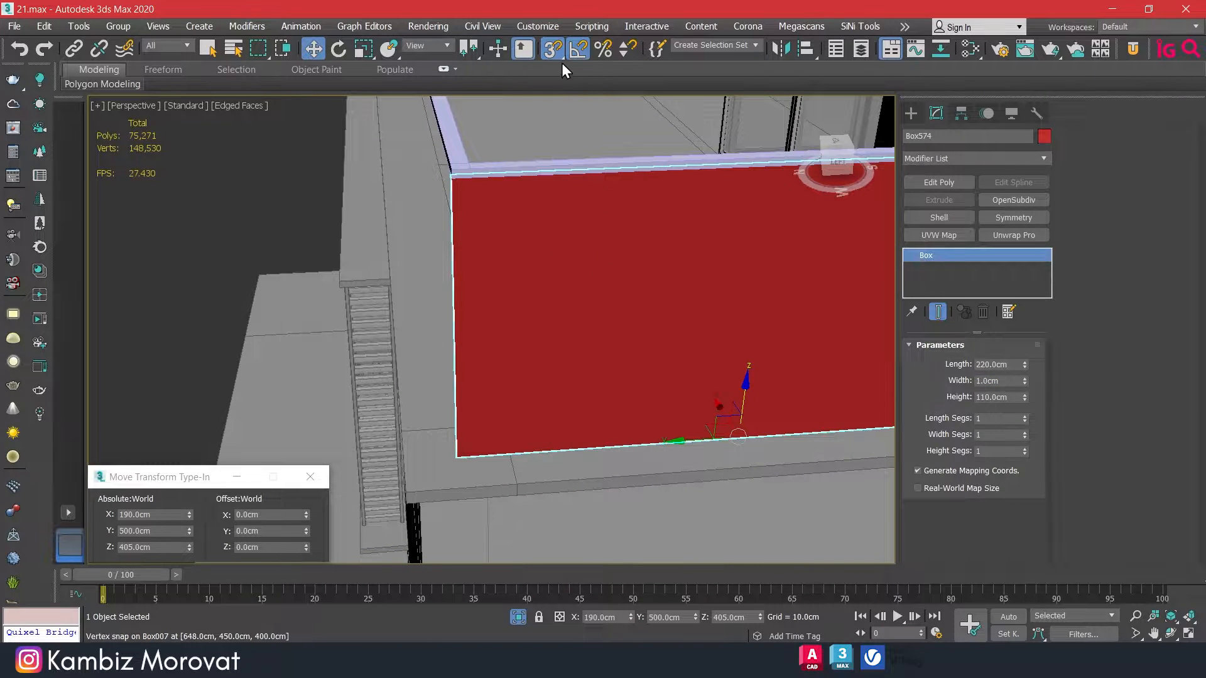
{"action": "right_click", "coordinate": [549, 50]}
{"action": "left_click", "coordinate": [630, 344]}
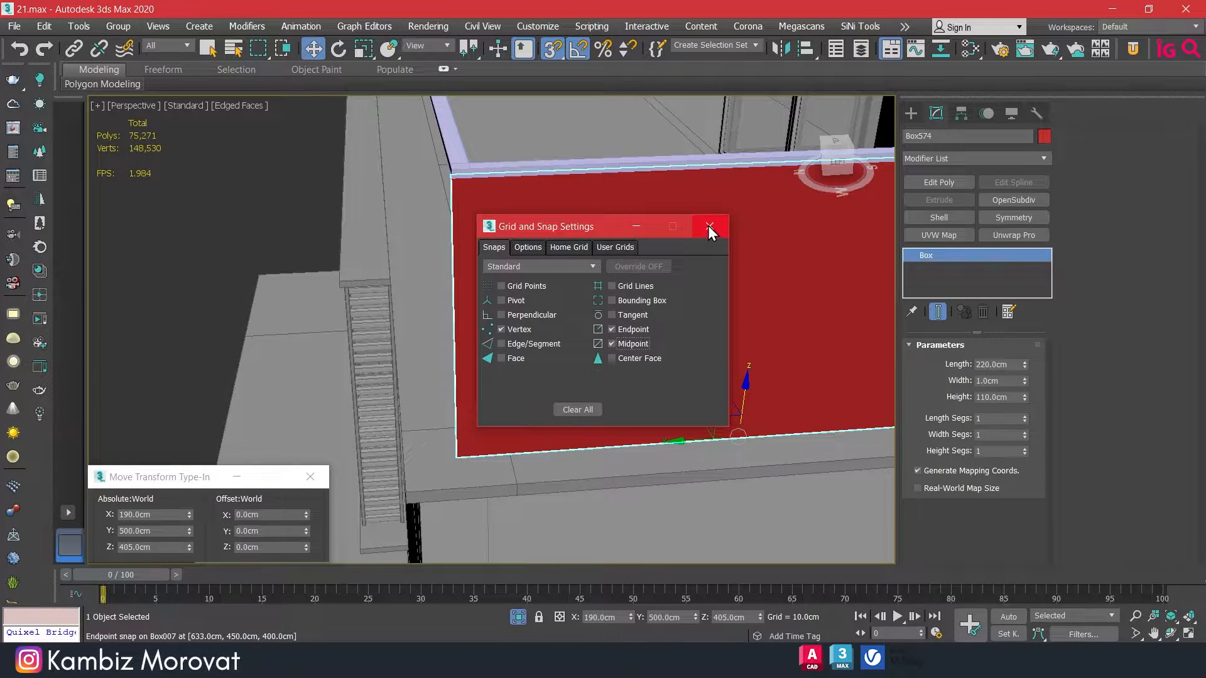
{"action": "left_click", "coordinate": [709, 226]}
{"action": "left_click", "coordinate": [938, 182]}
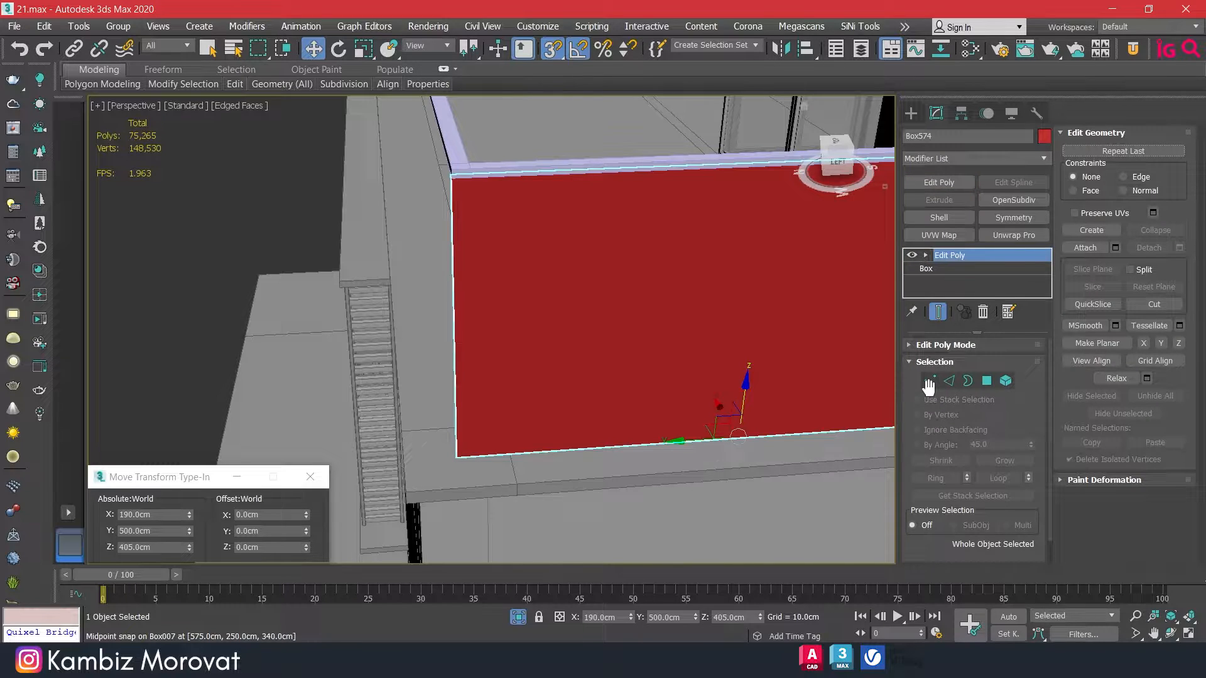
{"action": "left_click", "coordinate": [930, 380]}
{"action": "left_click_drag", "start_coordinate": [389, 122], "coordinate": [590, 559]}
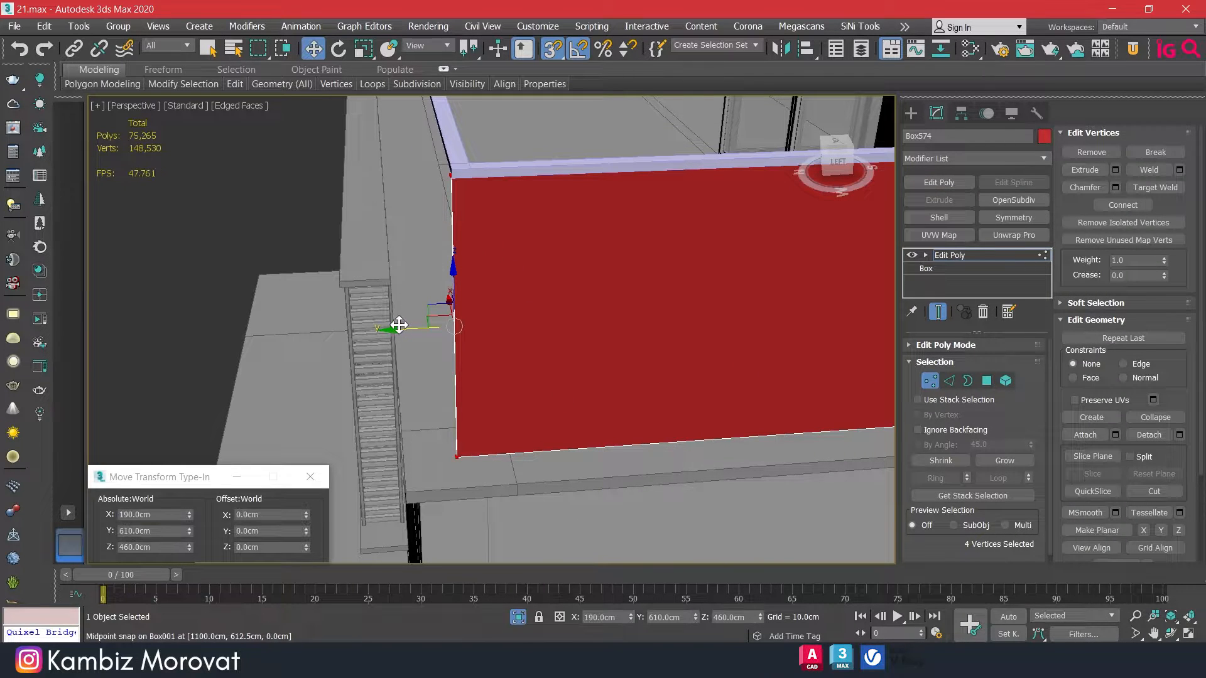
{"action": "left_click_drag", "start_coordinate": [399, 327], "coordinate": [461, 168]}
{"action": "middle_click_drag", "start_coordinate": [515, 256], "coordinate": [600, 299], "text": "alt"}
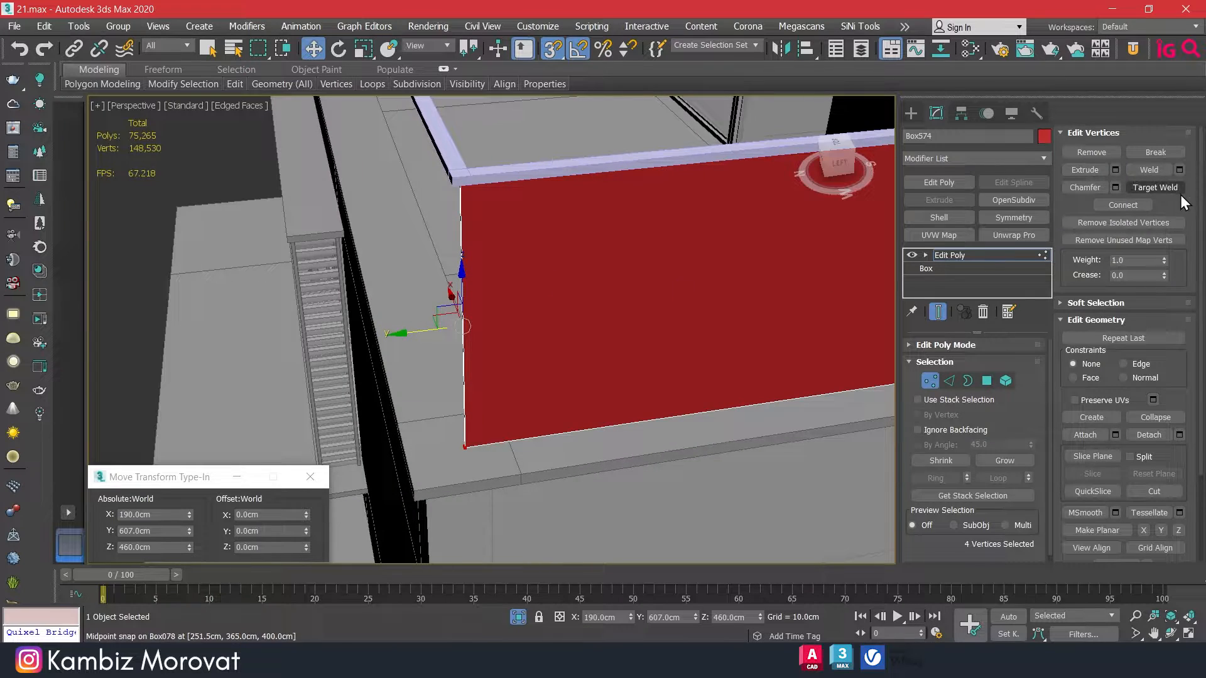
In polygon mode, extrude the narrow end polygon of the red panel outward by 1 cm
{"action": "left_click", "coordinate": [1115, 170]}
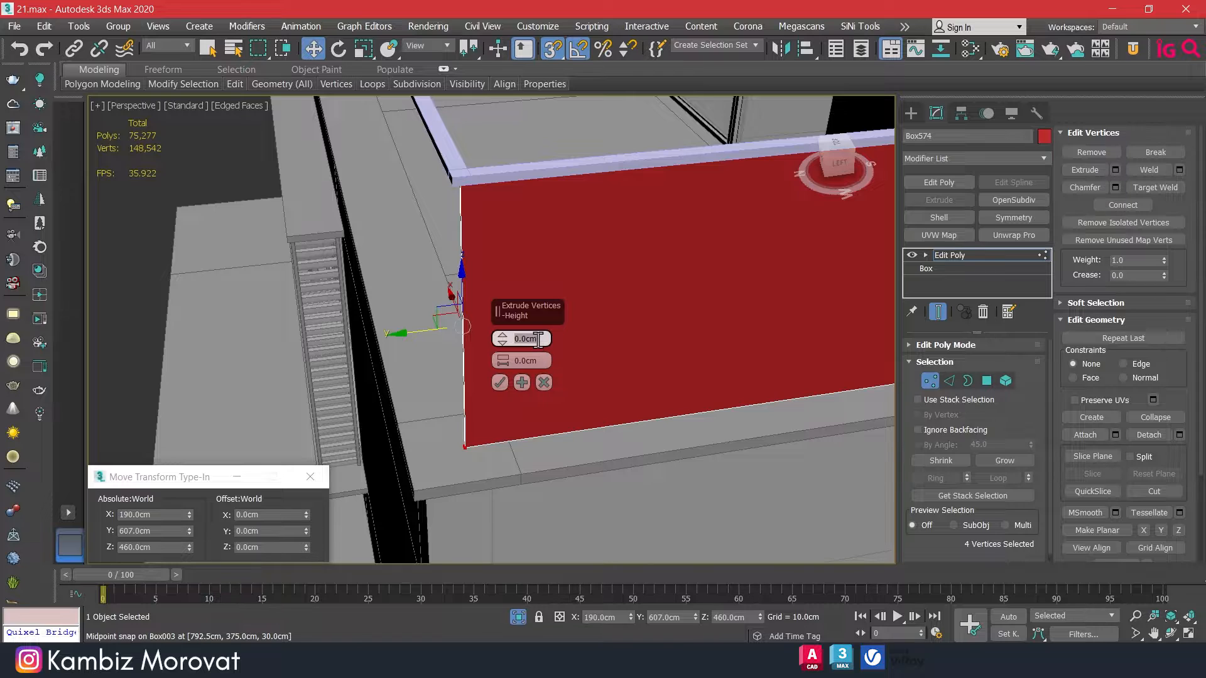
{"action": "left_click", "coordinate": [545, 380]}
{"action": "left_click", "coordinate": [988, 380]}
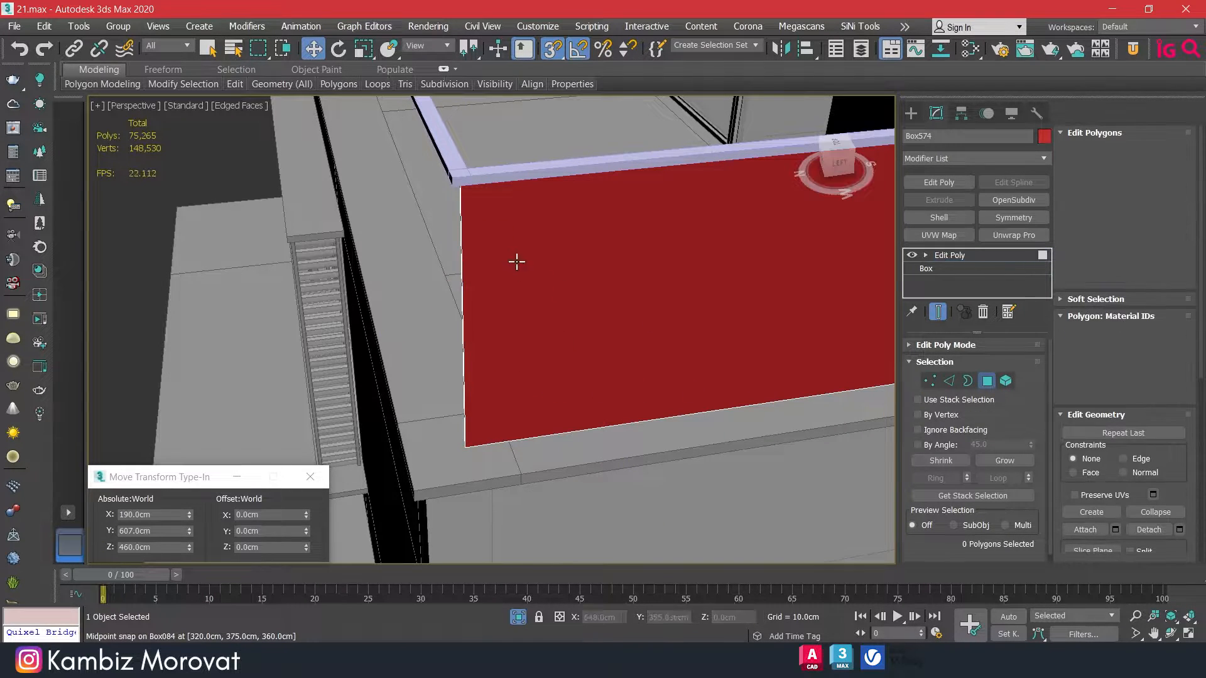
{"action": "middle_click_drag", "start_coordinate": [517, 262], "coordinate": [542, 261], "text": "alt"}
{"action": "scroll", "coordinate": [542, 261], "scroll_direction": "up", "scroll_amount": 3}
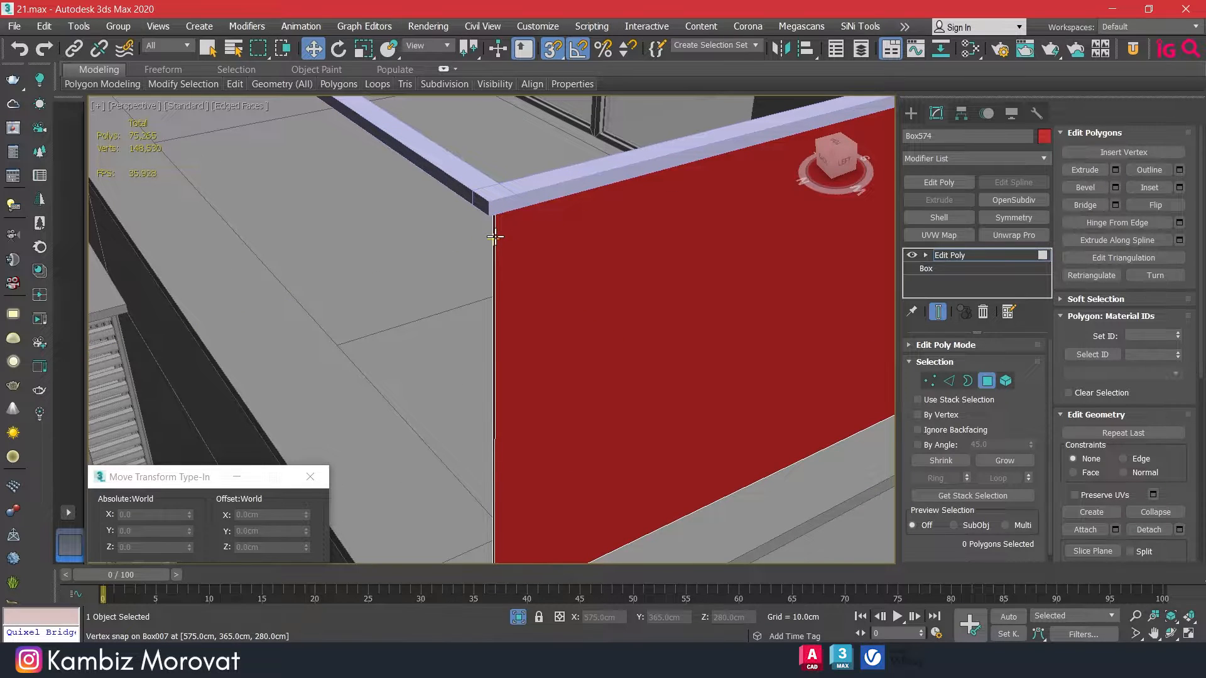
{"action": "left_click", "coordinate": [739, 244]}
{"action": "scroll", "coordinate": [494, 244], "scroll_direction": "up", "scroll_amount": 2}
{"action": "left_click", "coordinate": [491, 223]}
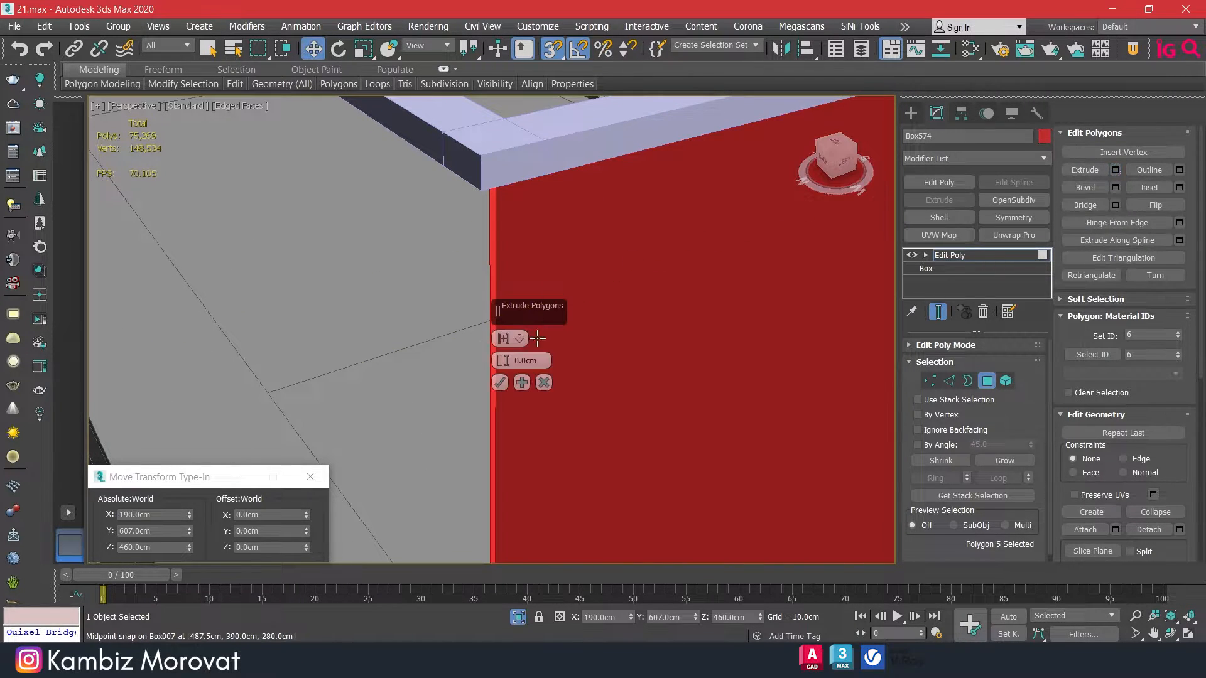
{"action": "type", "text": "1"}
{"action": "key", "text": "Return"}
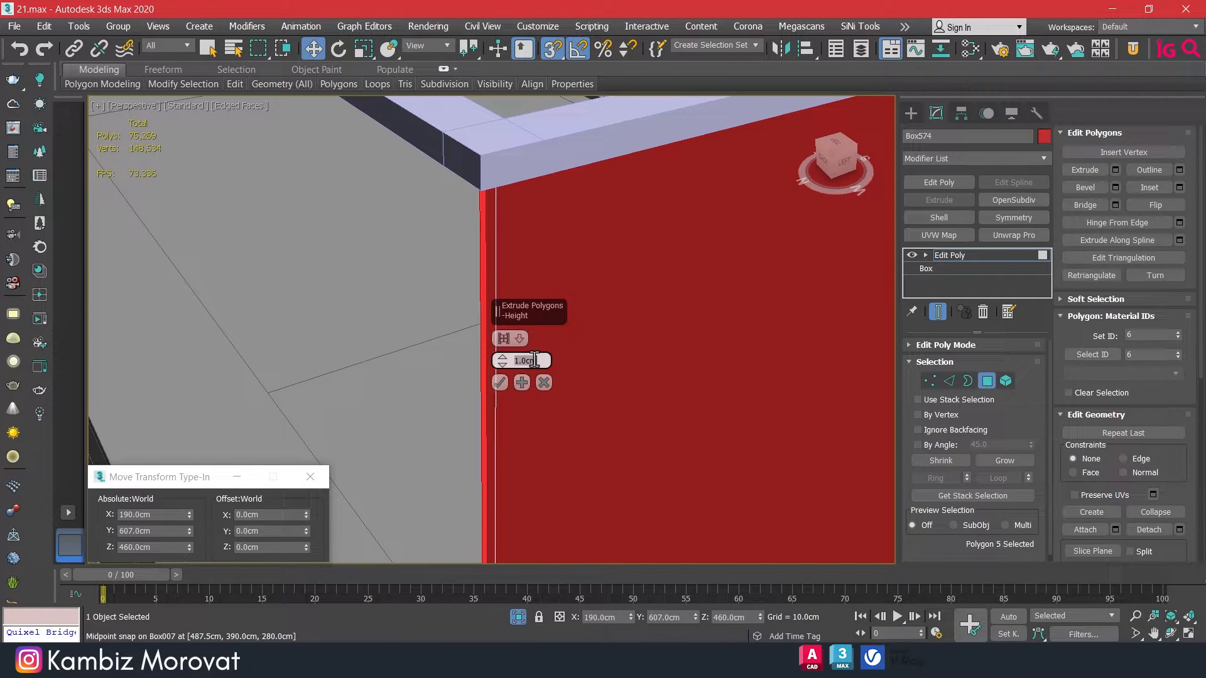
{"action": "left_click", "coordinate": [498, 384]}
Extrude the new side polygon at that corner by 1 cm and snap it along X to 1107 cm at the rail's far corner
{"action": "middle_click_drag", "start_coordinate": [560, 302], "coordinate": [764, 326], "text": "alt"}
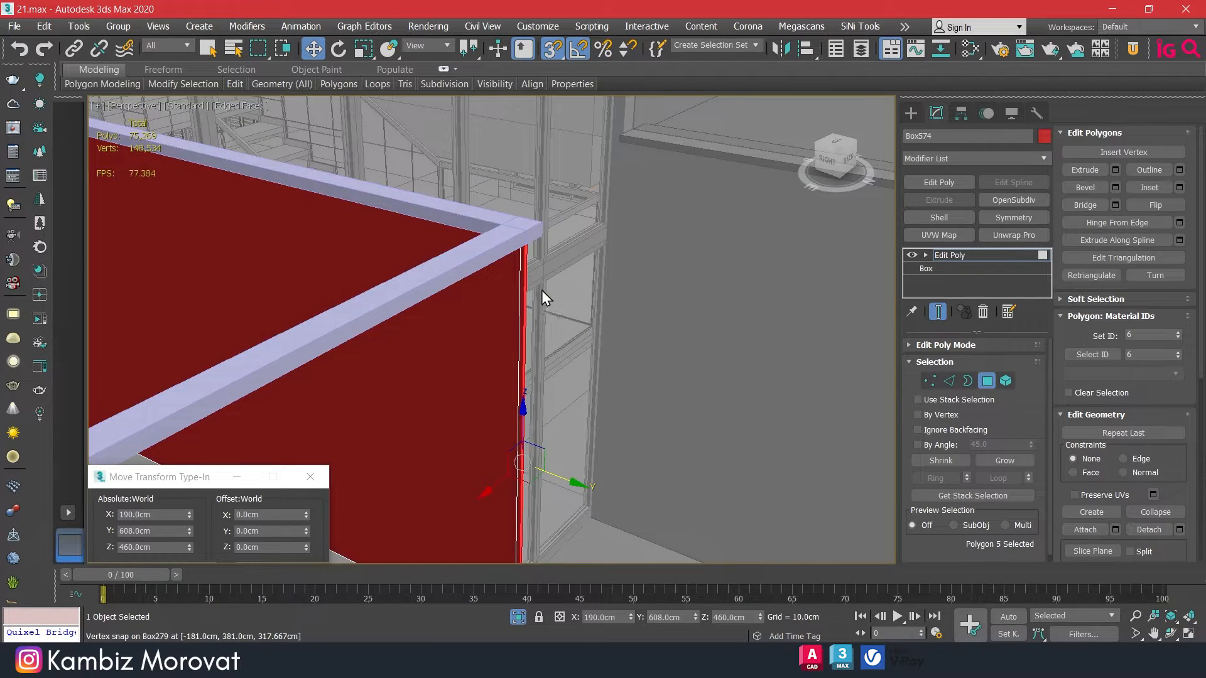
{"action": "left_click", "coordinate": [1115, 170]}
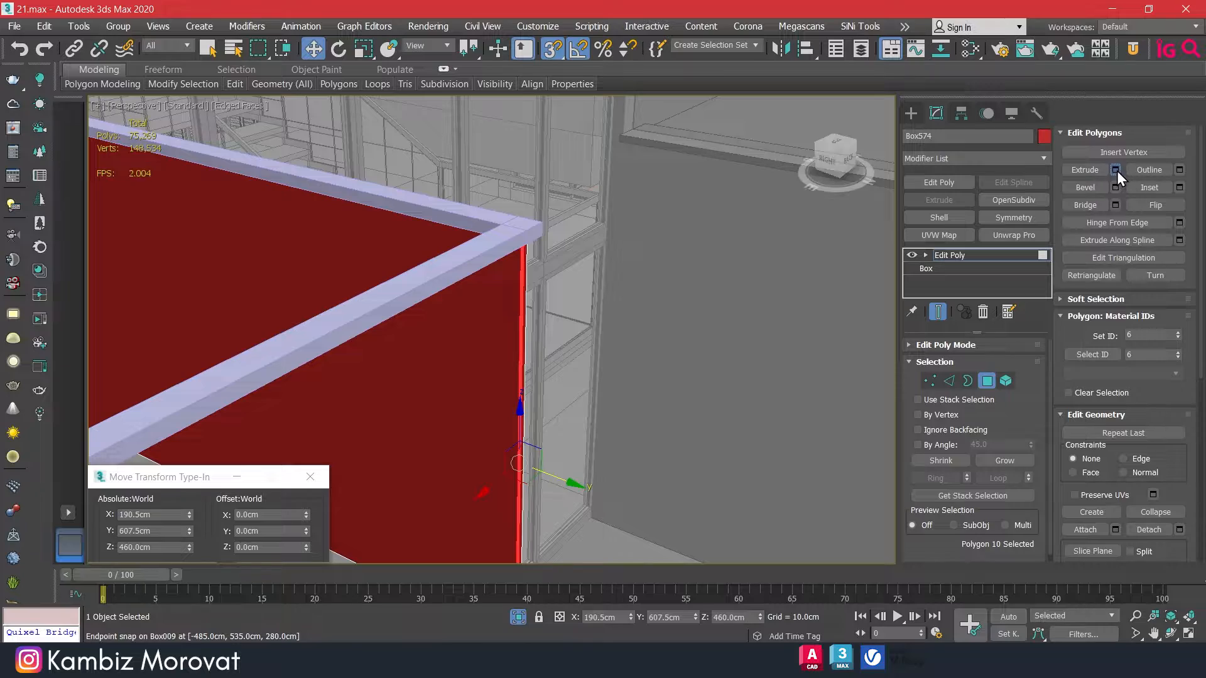
{"action": "left_click", "coordinate": [500, 383]}
{"action": "middle_click_drag", "start_coordinate": [500, 383], "coordinate": [803, 211], "text": "alt"}
{"action": "left_click_drag", "start_coordinate": [803, 210], "coordinate": [456, 312]}
{"action": "middle_click_drag", "start_coordinate": [455, 312], "coordinate": [871, 238]}
{"action": "left_click_drag", "start_coordinate": [870, 238], "coordinate": [351, 317]}
{"action": "middle_click_drag", "start_coordinate": [352, 318], "coordinate": [479, 237]}
{"action": "left_click_drag", "start_coordinate": [479, 237], "coordinate": [411, 231]}
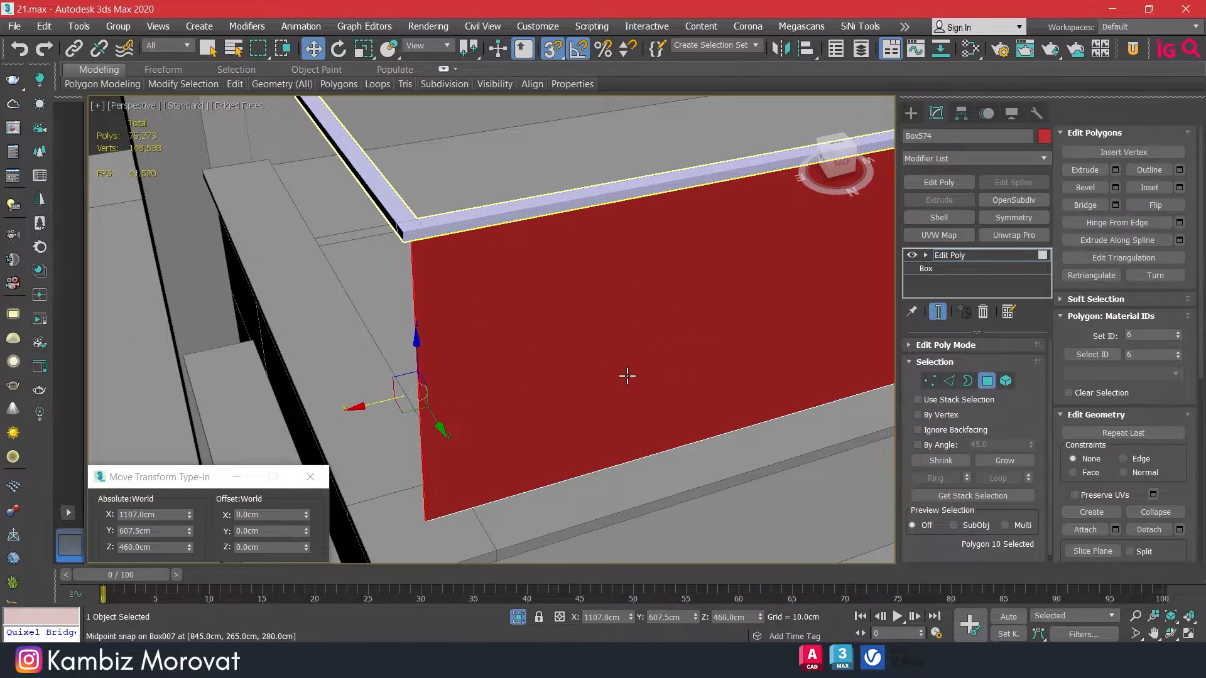
Extrude the panel's end polygon at the far corner by another 1 cm, out to X 1108 cm
{"action": "left_click", "coordinate": [1116, 170]}
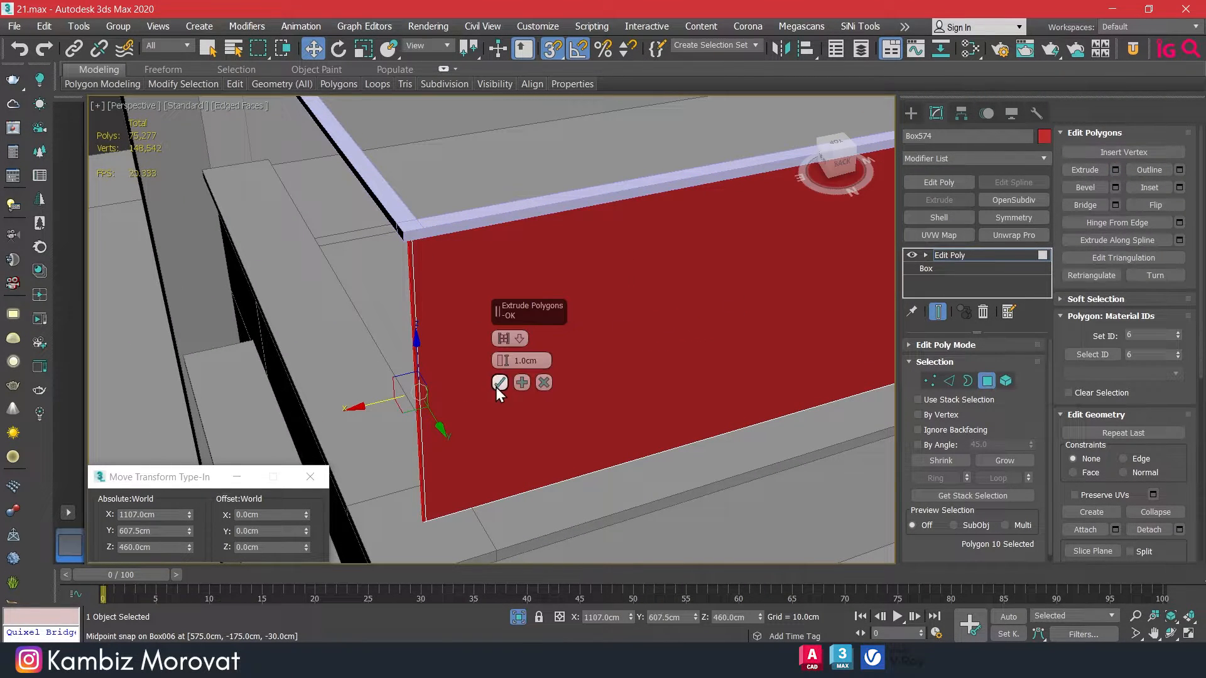
{"action": "left_click", "coordinate": [499, 384]}
{"action": "middle_click_drag", "start_coordinate": [331, 385], "coordinate": [493, 372], "text": "alt"}
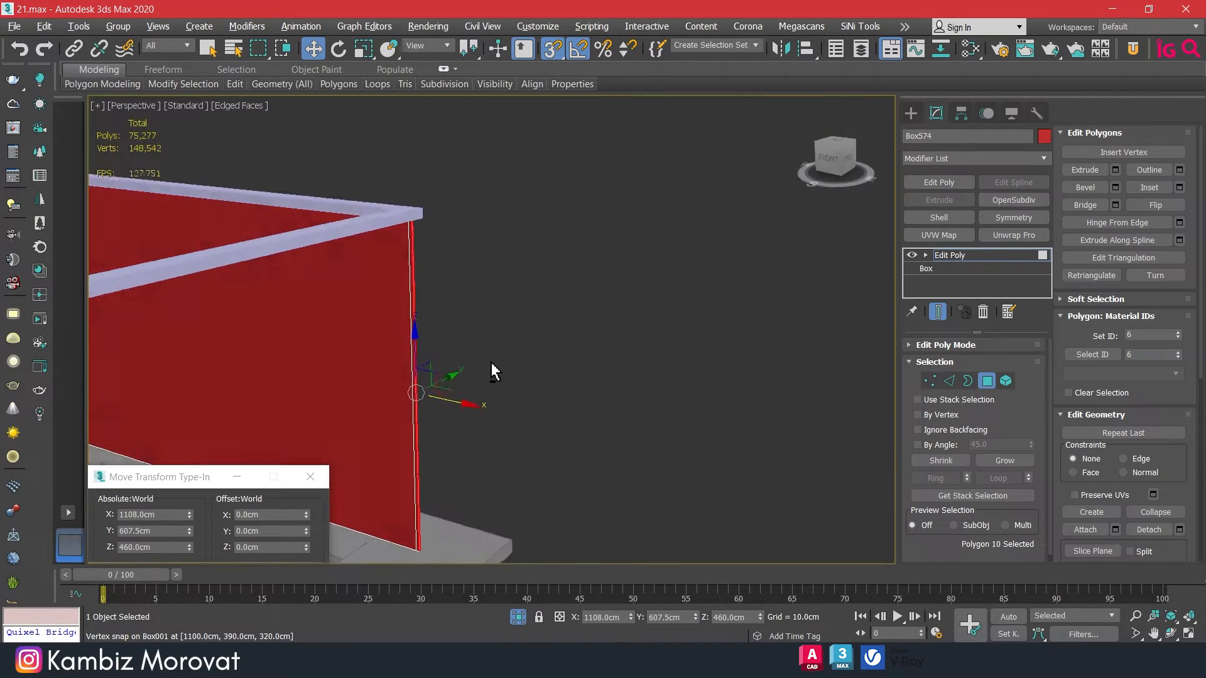
Extrude the side polygon facing the rail's last leg by 1 cm and snap it along Y to 275 cm
{"action": "left_click", "coordinate": [409, 233]}
{"action": "middle_click_drag", "start_coordinate": [460, 287], "coordinate": [343, 327], "text": "alt"}
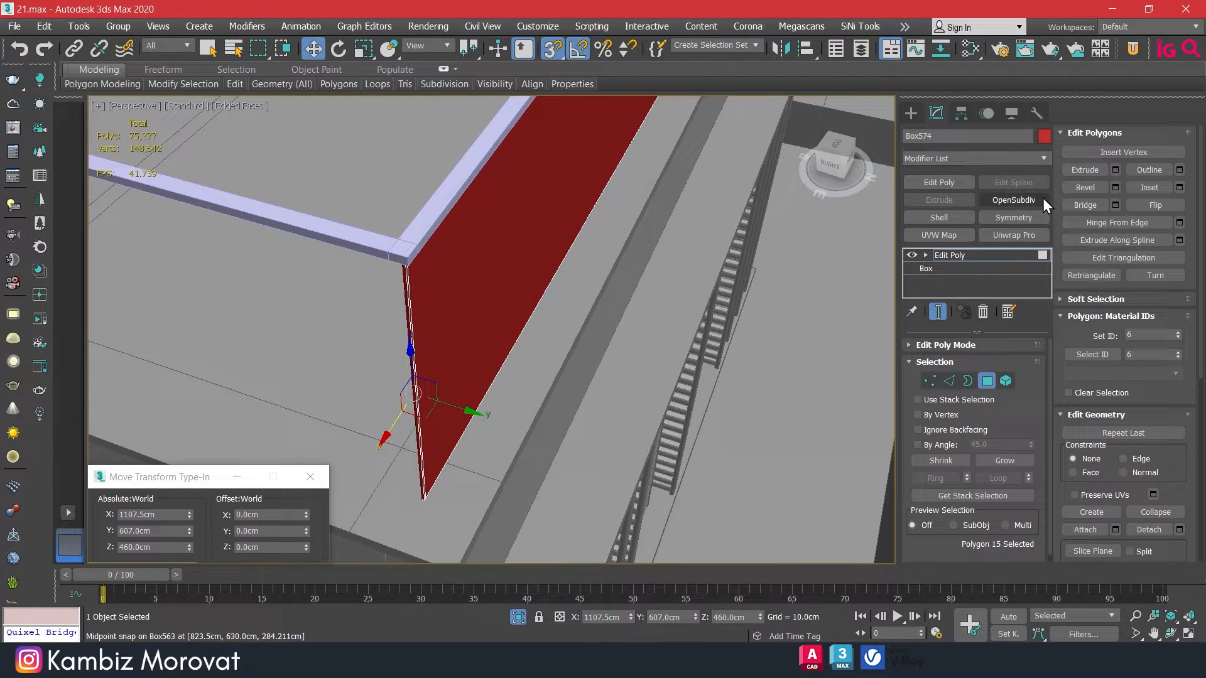
{"action": "left_click", "coordinate": [1115, 170]}
{"action": "left_click", "coordinate": [500, 382]}
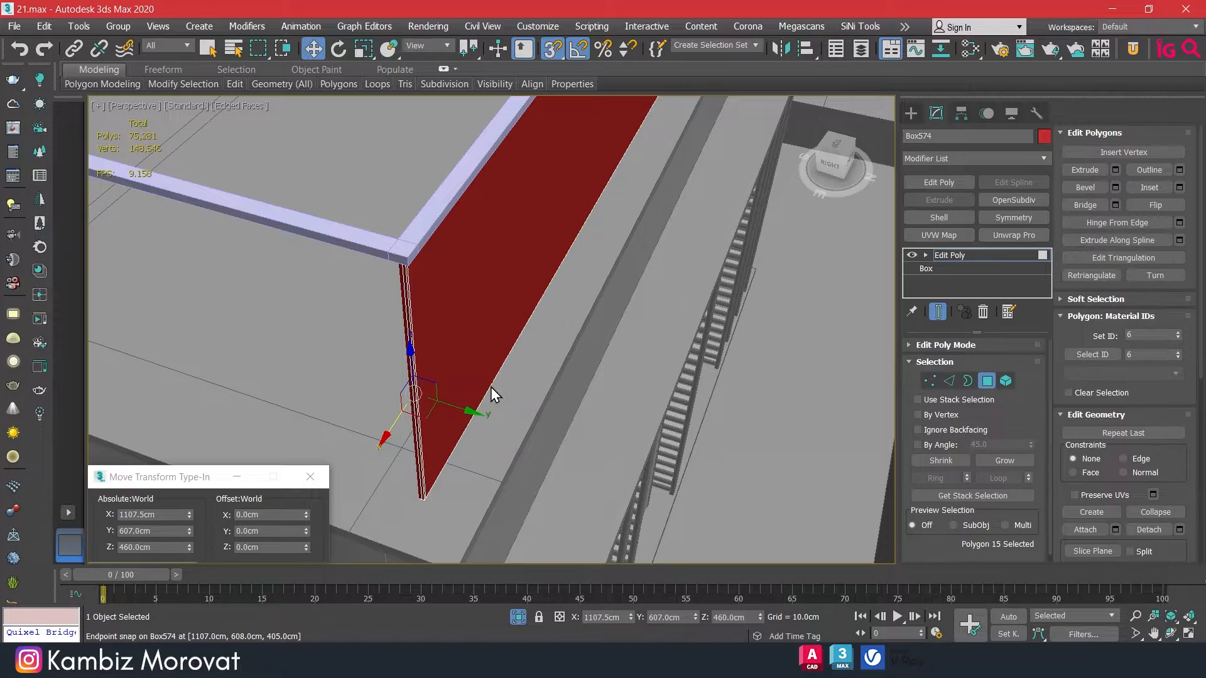
{"action": "mouse_move", "coordinate": [491, 387]}
{"action": "middle_mouse_down", "text": "alt"}
{"action": "mouse_move", "coordinate": [681, 386]}
{"action": "mouse_move", "coordinate": [312, 270]}
{"action": "mouse_move", "coordinate": [463, 310]}
{"action": "mouse_move", "coordinate": [350, 178]}
{"action": "middle_mouse_up", "text": "alt"}
{"action": "left_click_drag", "start_coordinate": [351, 168], "coordinate": [352, 170]}
{"action": "middle_click_drag", "start_coordinate": [418, 241], "coordinate": [302, 188]}
{"action": "scroll", "coordinate": [383, 220], "scroll_direction": "down", "scroll_amount": 4}
{"action": "middle_click_drag", "start_coordinate": [565, 216], "coordinate": [333, 193]}
{"action": "scroll", "coordinate": [333, 194], "scroll_direction": "down", "scroll_amount": 3}
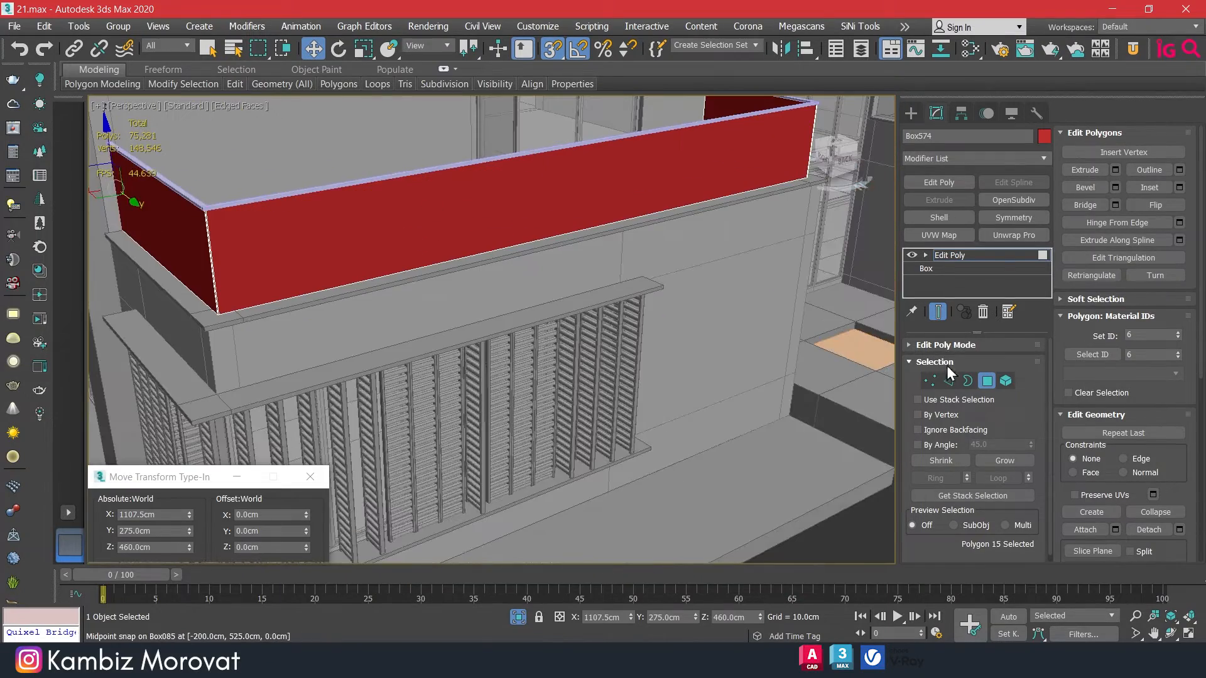
Leave polygon editing and recolor the red panel with a custom grey, displaying it see-through
{"action": "left_click", "coordinate": [987, 381]}
{"action": "left_click", "coordinate": [1044, 136]}
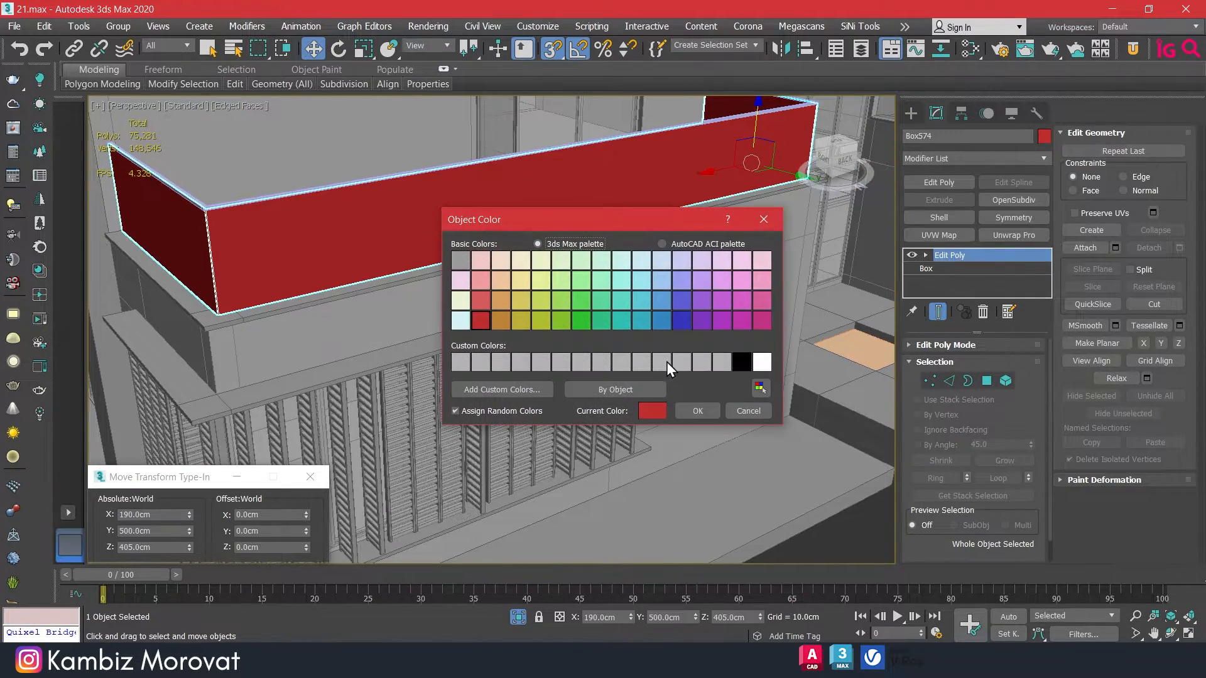
{"action": "left_click", "coordinate": [722, 361]}
{"action": "left_click", "coordinate": [699, 411]}
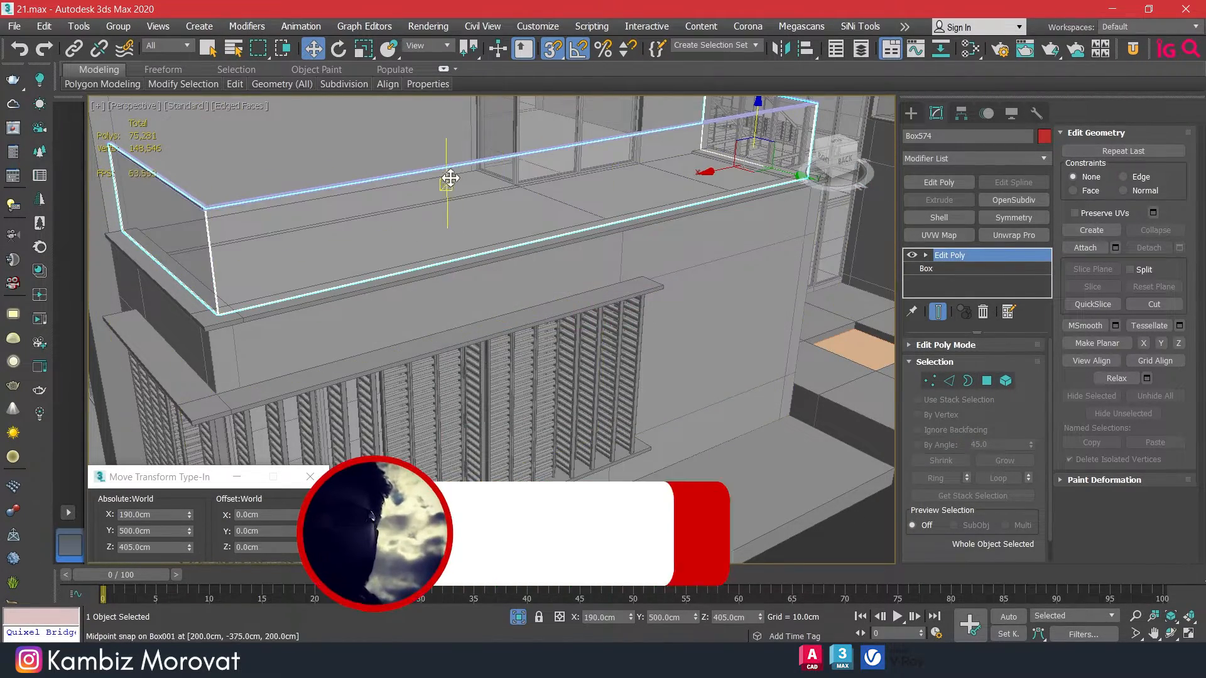
Change the lavender U-shaped rail's object color to the basic grey
{"action": "left_click", "coordinate": [457, 166]}
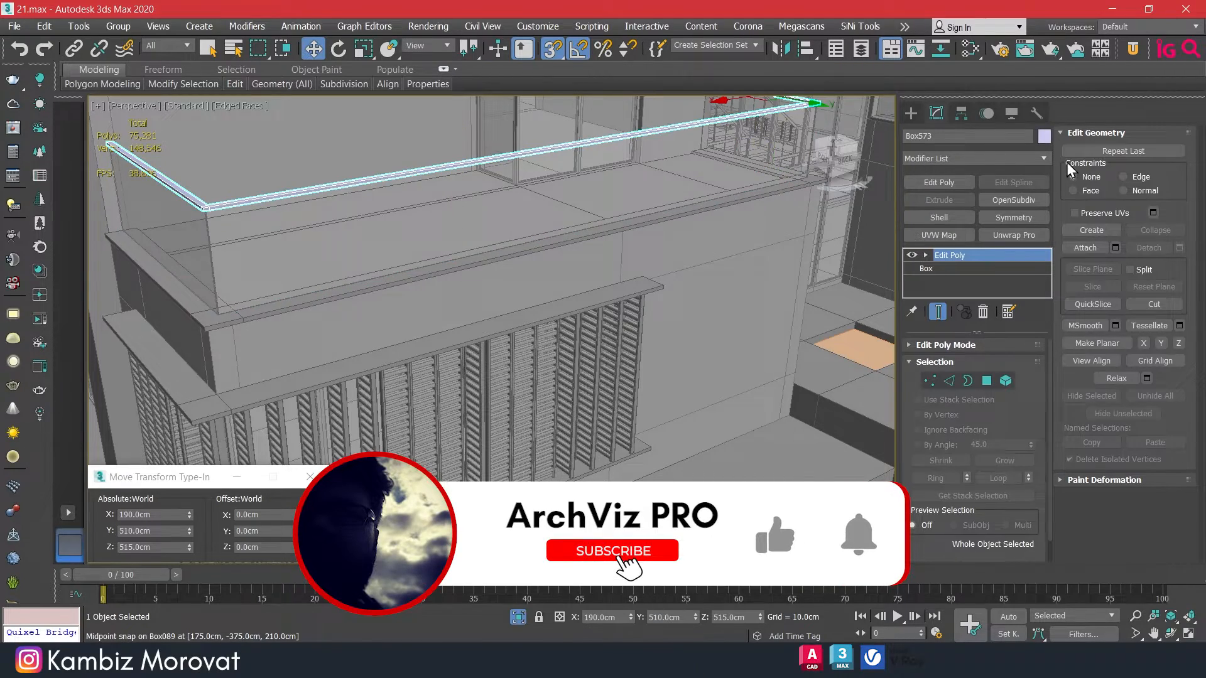
{"action": "left_click", "coordinate": [1044, 136]}
{"action": "left_click", "coordinate": [460, 261]}
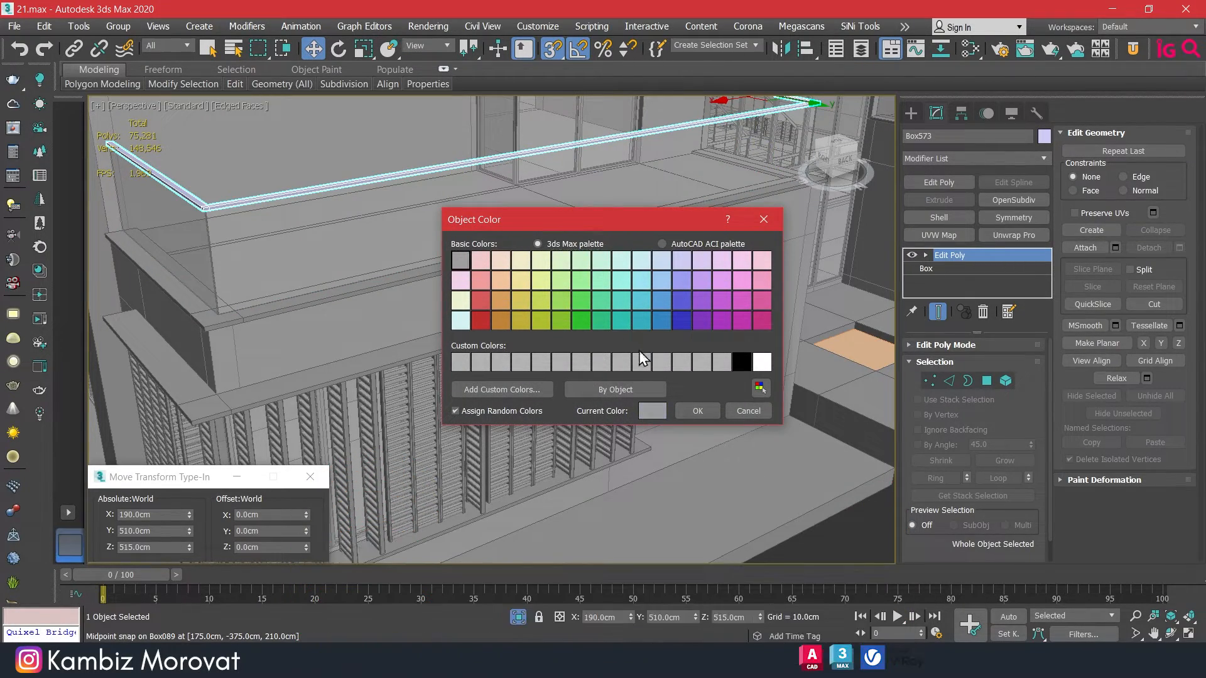
{"action": "left_click", "coordinate": [695, 412]}
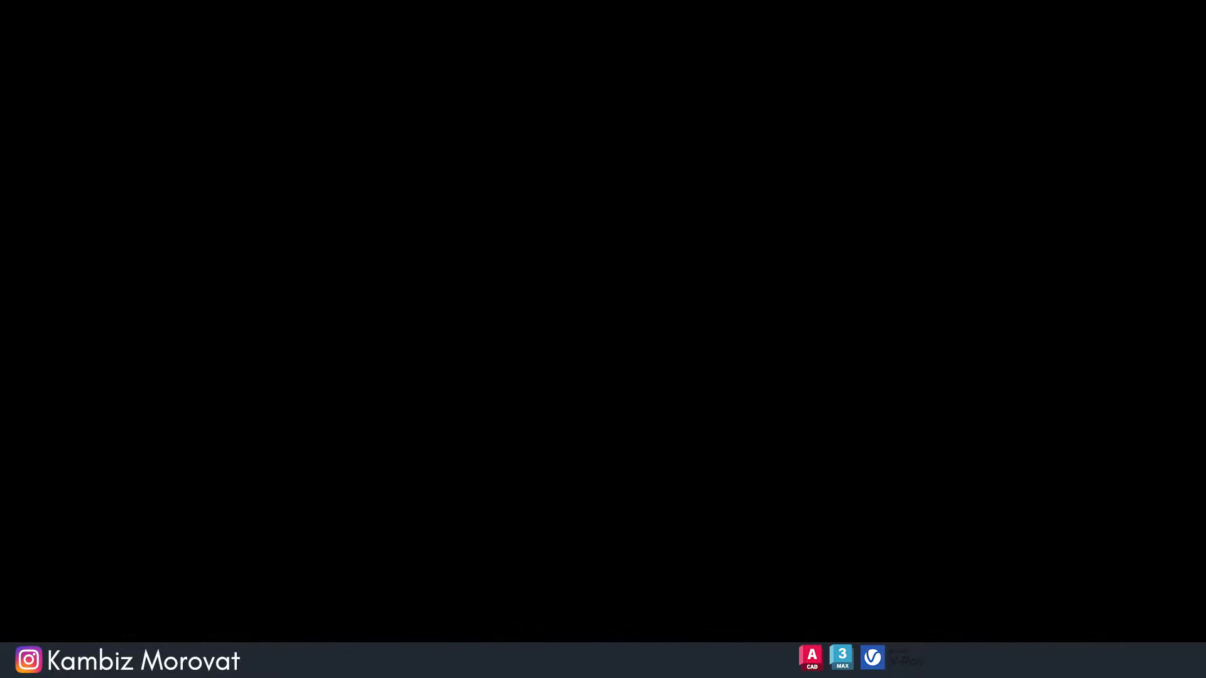